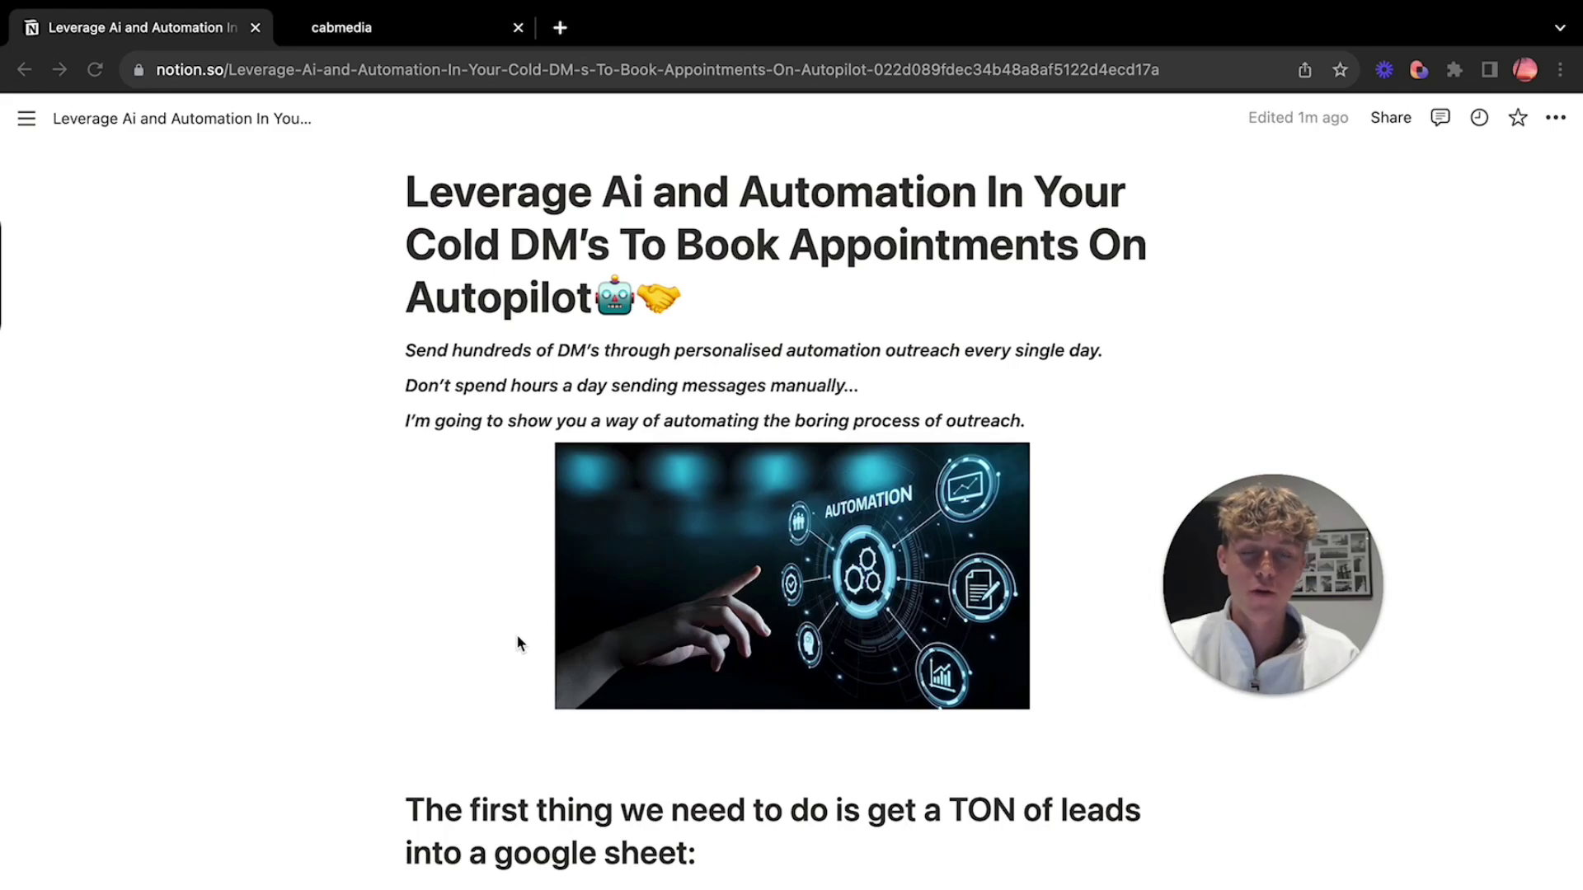
- Open the axiom.ai and bardeen.ai lead-scraping sites in new tabs, returning to the Notion guide
{"action": "scroll", "coordinate": [516, 635], "scroll_direction": "down", "scroll_amount": 6}
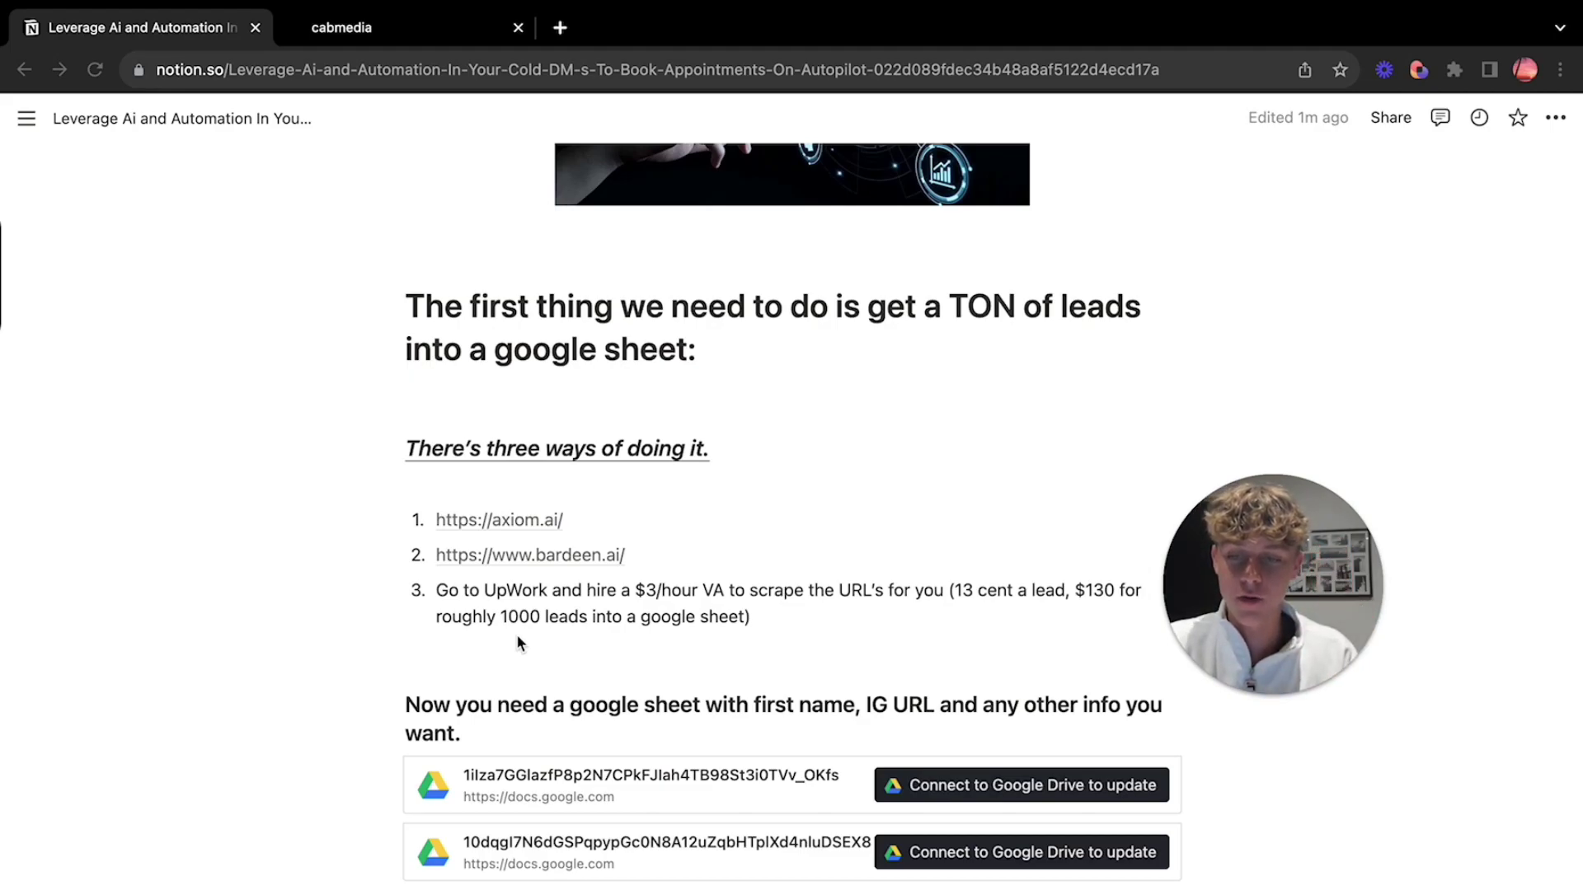
{"action": "left_click", "coordinate": [487, 521]}
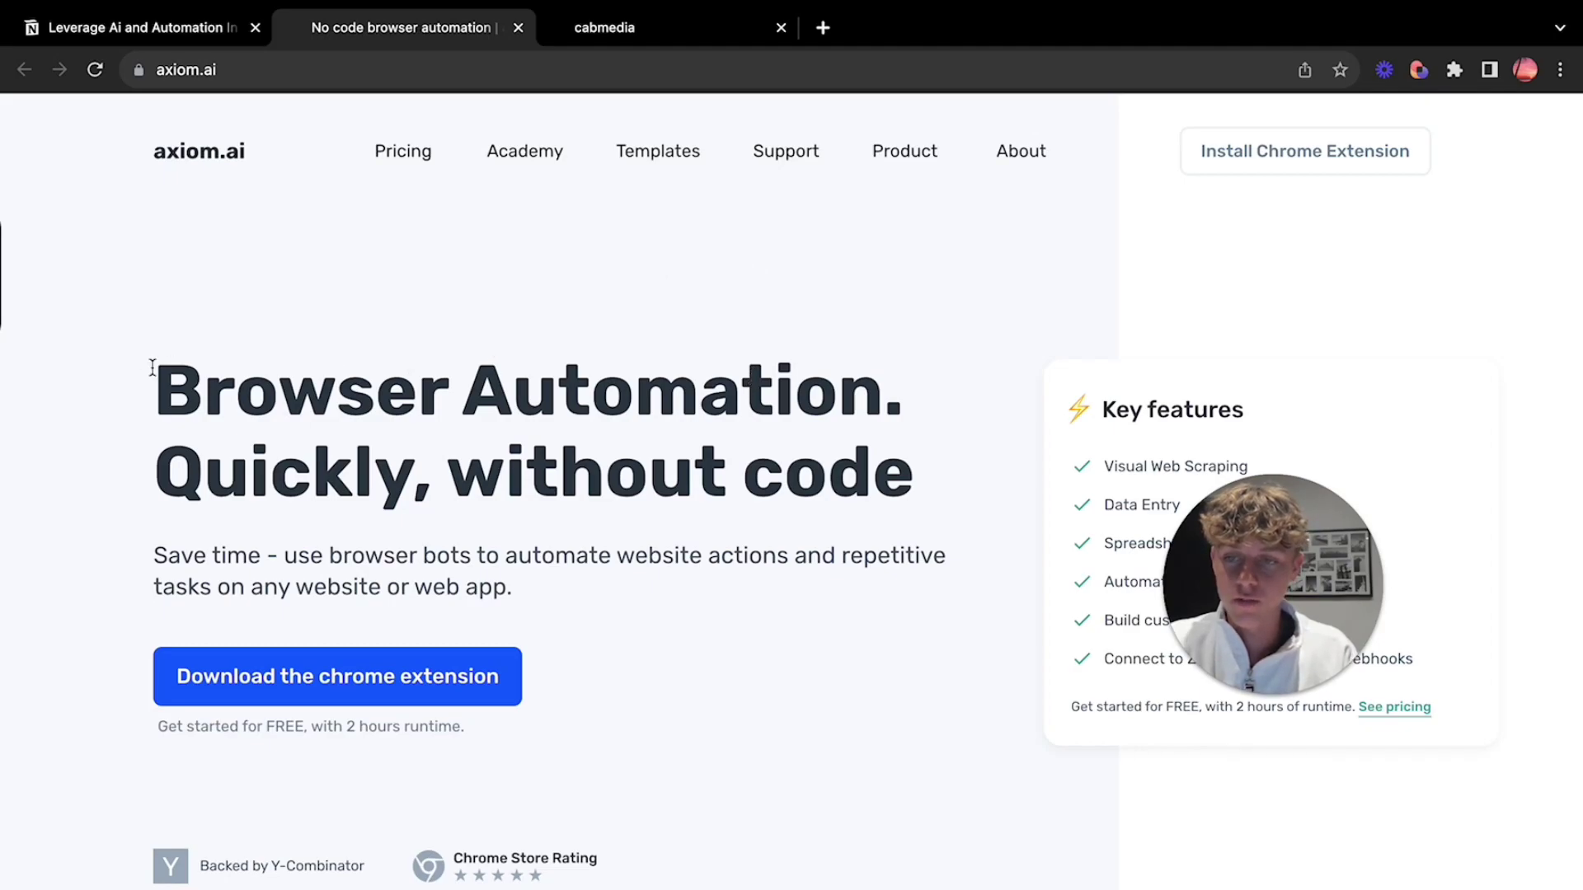
{"action": "scroll", "coordinate": [258, 431], "scroll_direction": "down", "scroll_amount": 1}
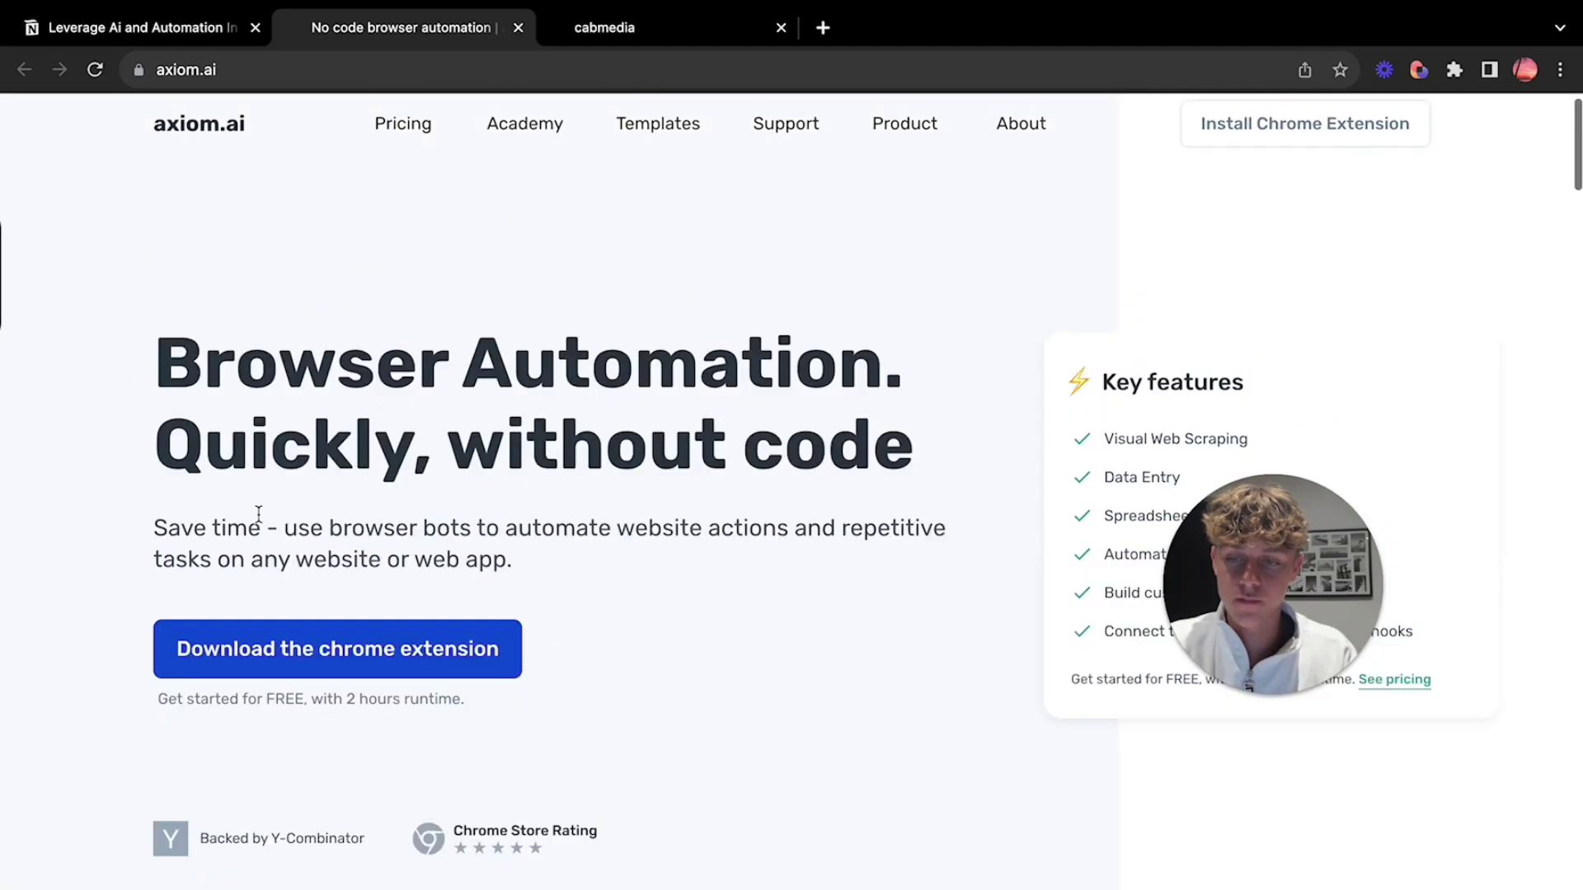
{"action": "scroll", "coordinate": [258, 516], "scroll_direction": "up", "scroll_amount": 1}
{"action": "left_click", "coordinate": [173, 33]}
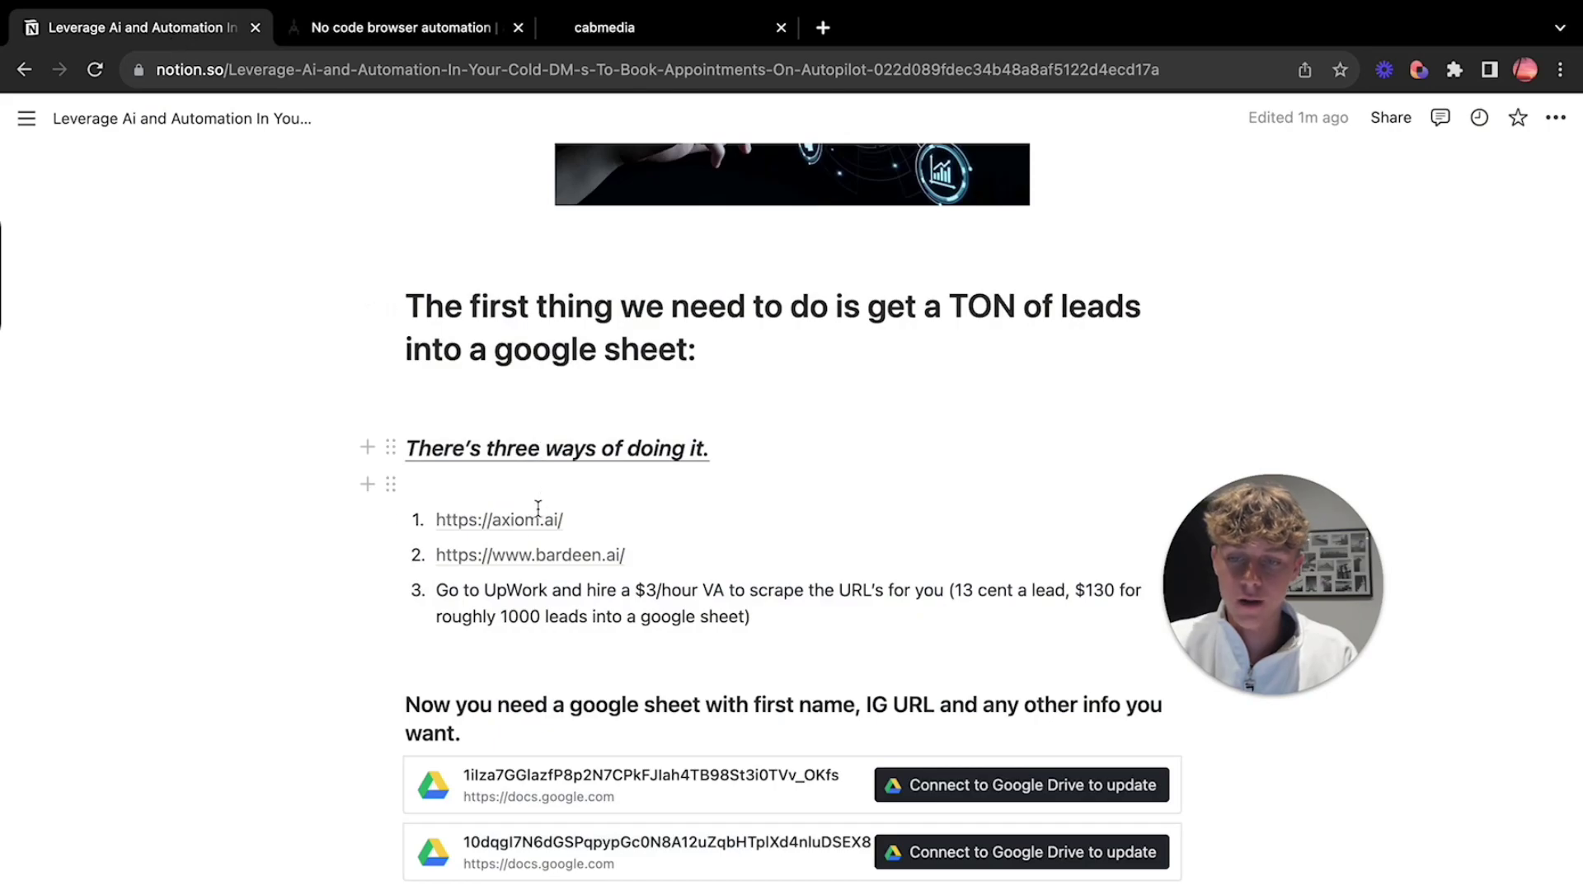
{"action": "left_click", "coordinate": [539, 564]}
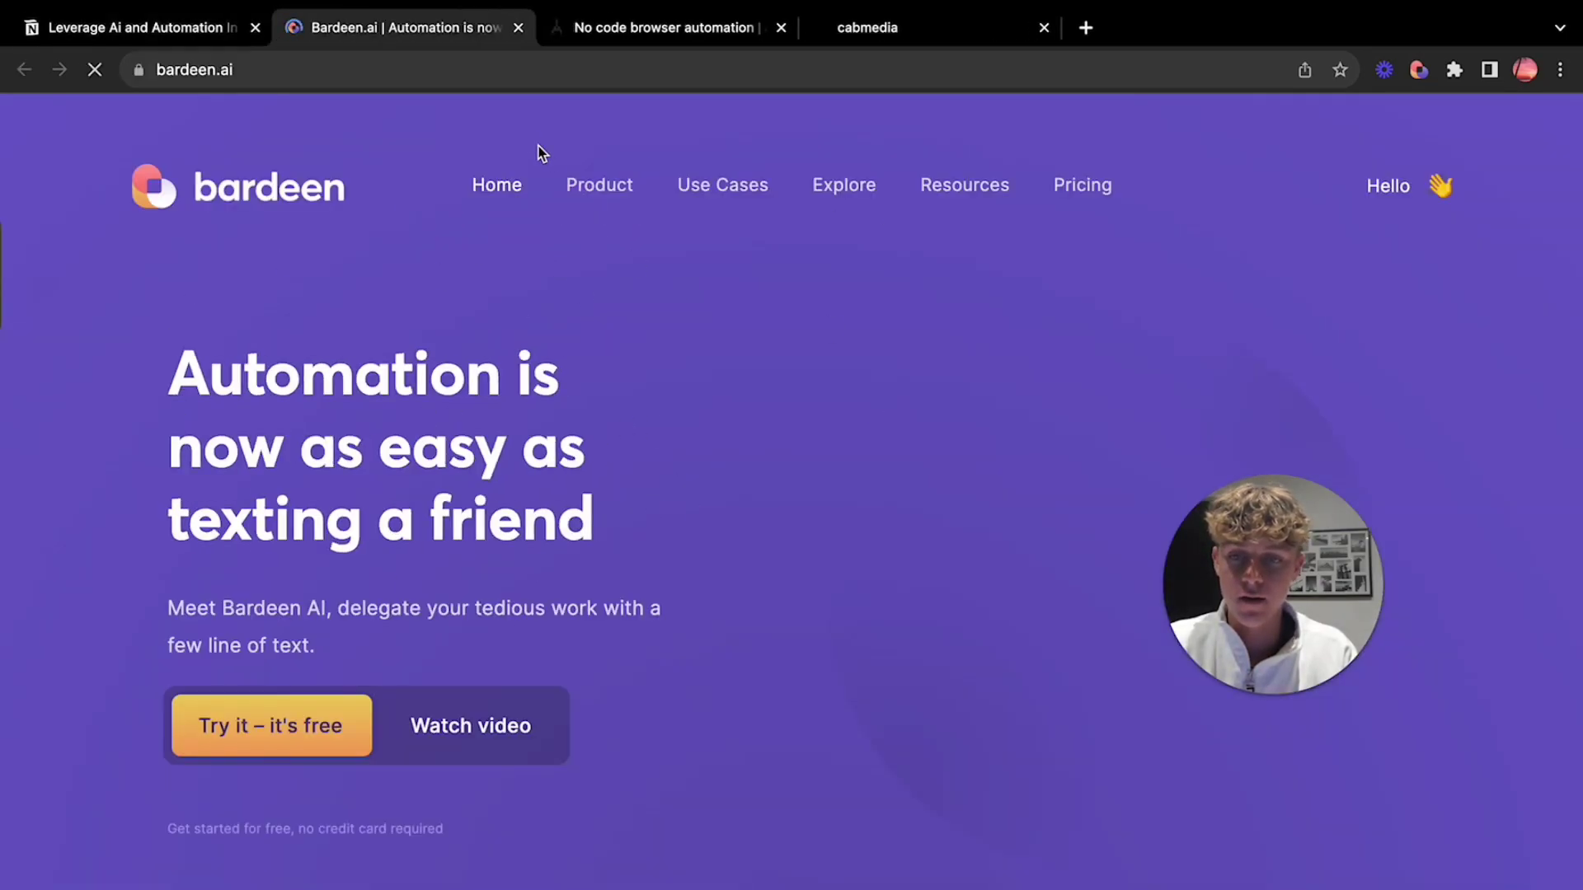
{"action": "left_click", "coordinate": [175, 37]}
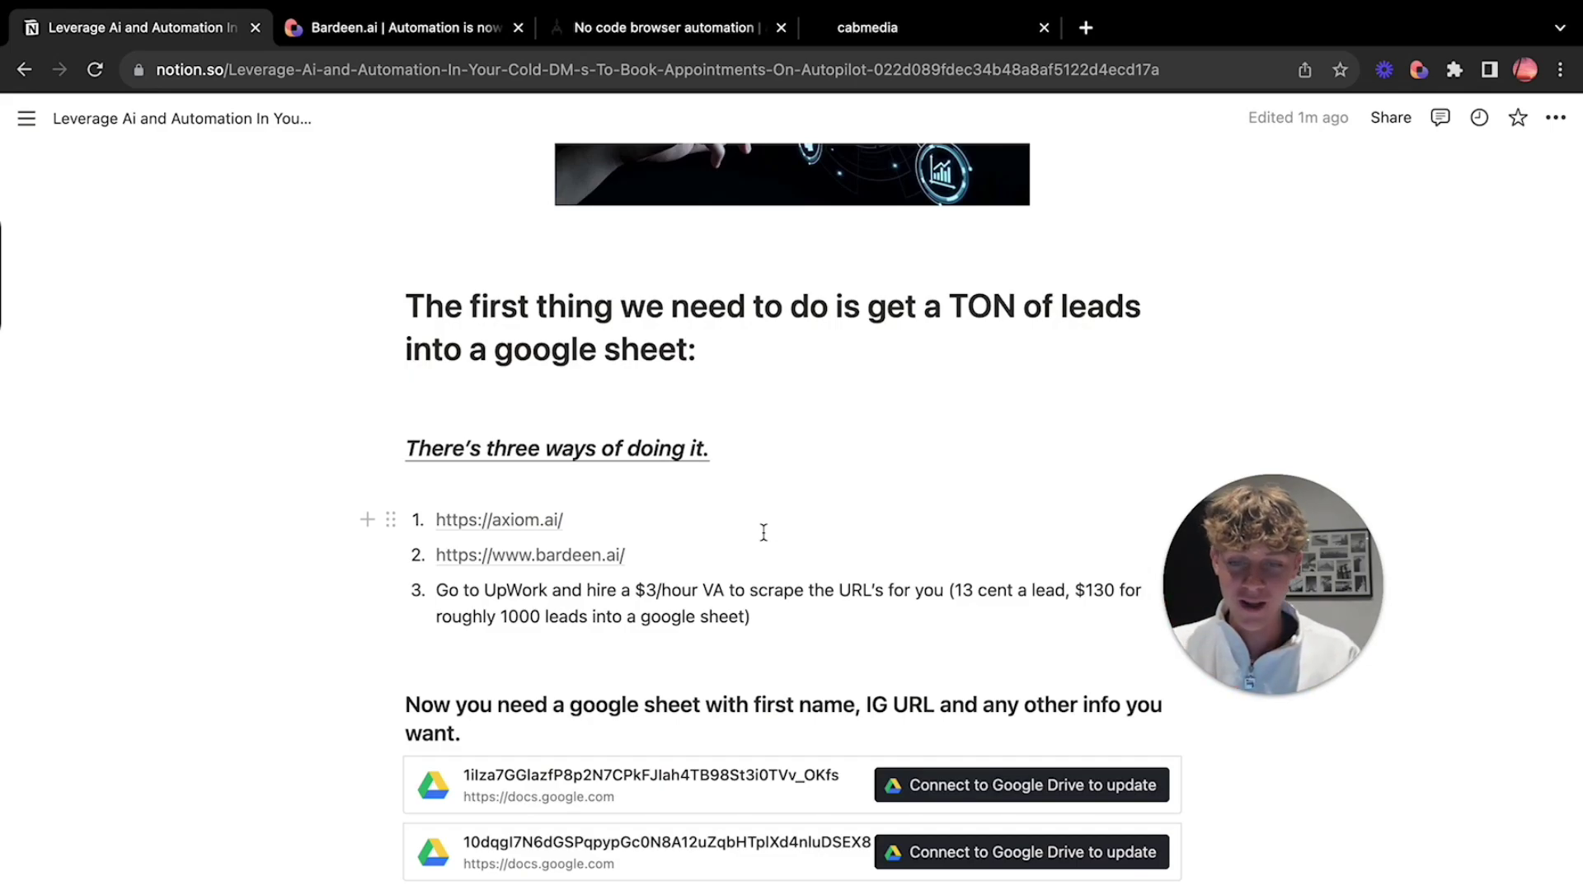
- Scroll the Notion guide down to its linked Google Sheets lead spreadsheets
{"action": "mouse_move", "coordinate": [503, 528]}
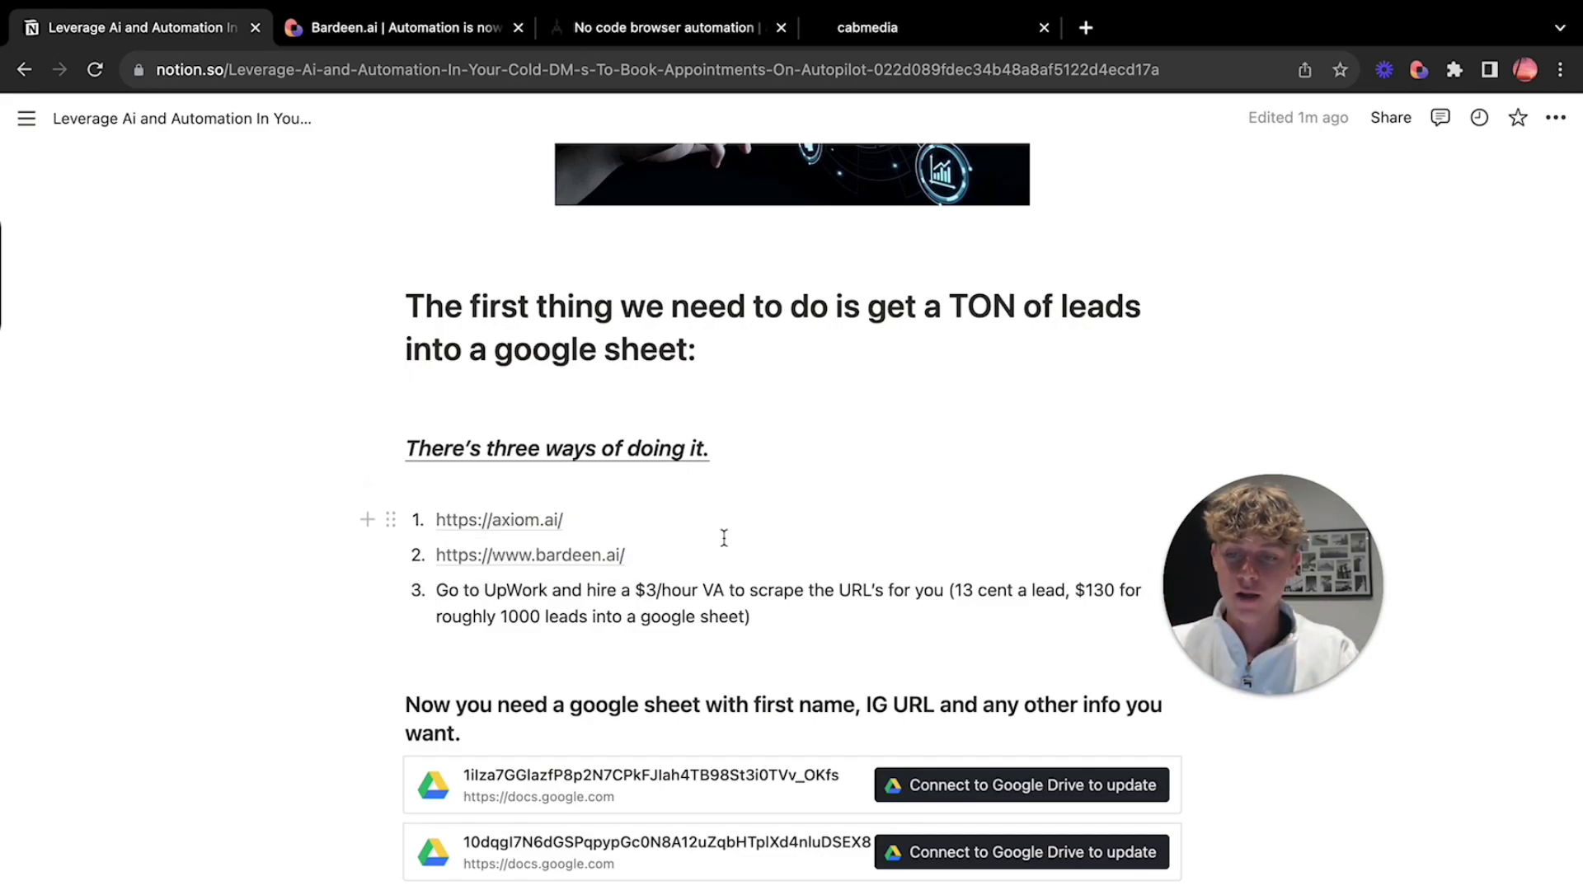
{"action": "scroll", "coordinate": [744, 541], "scroll_direction": "down", "scroll_amount": 2}
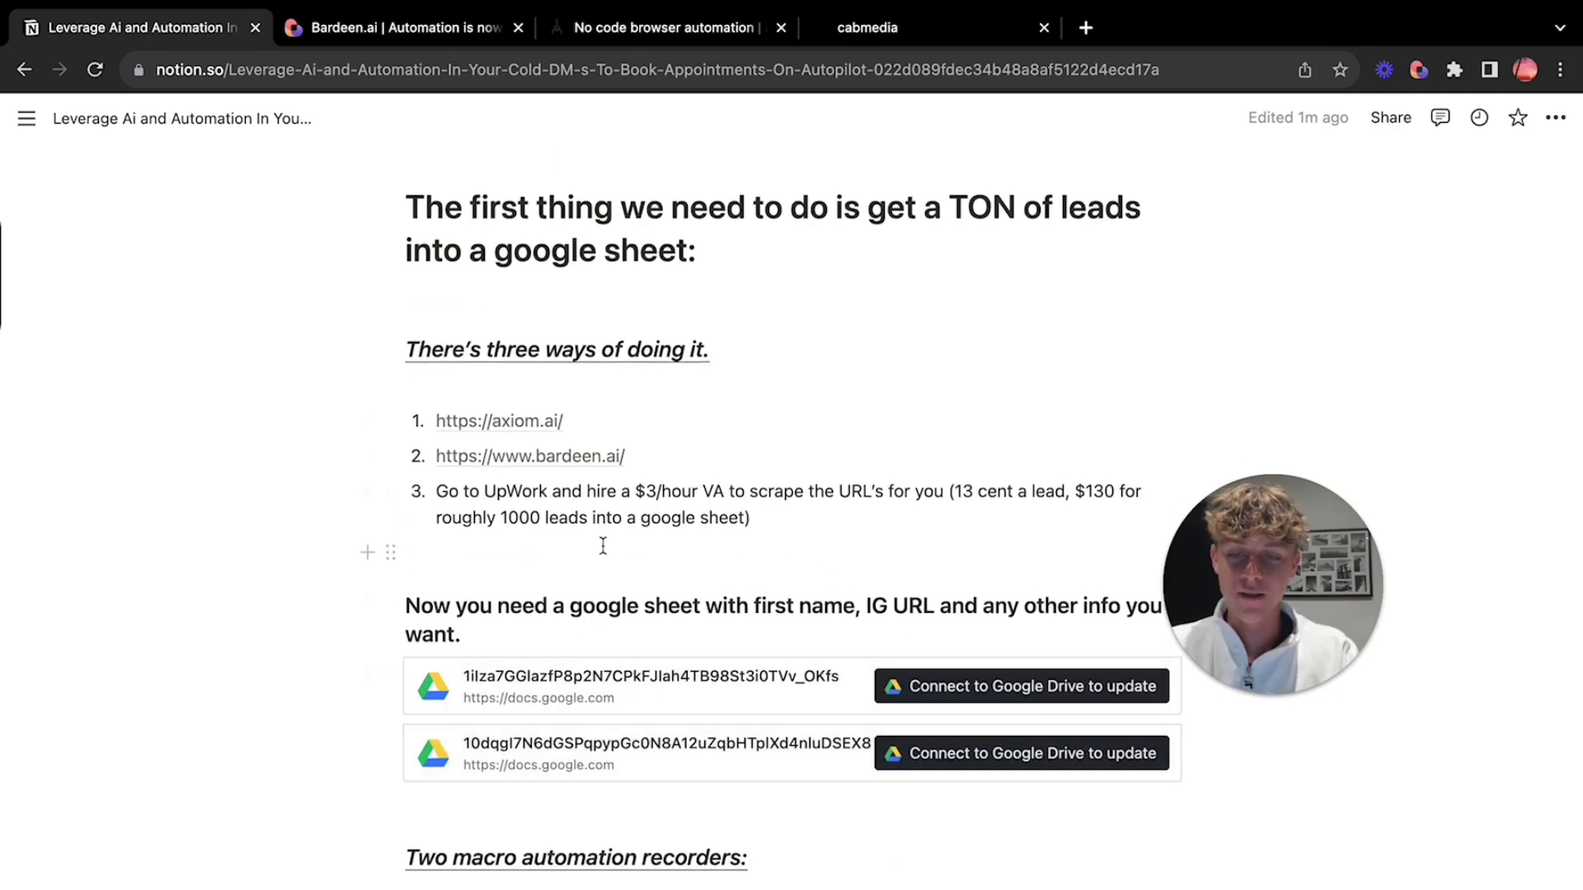
{"action": "scroll", "coordinate": [701, 549], "scroll_direction": "down", "scroll_amount": 2}
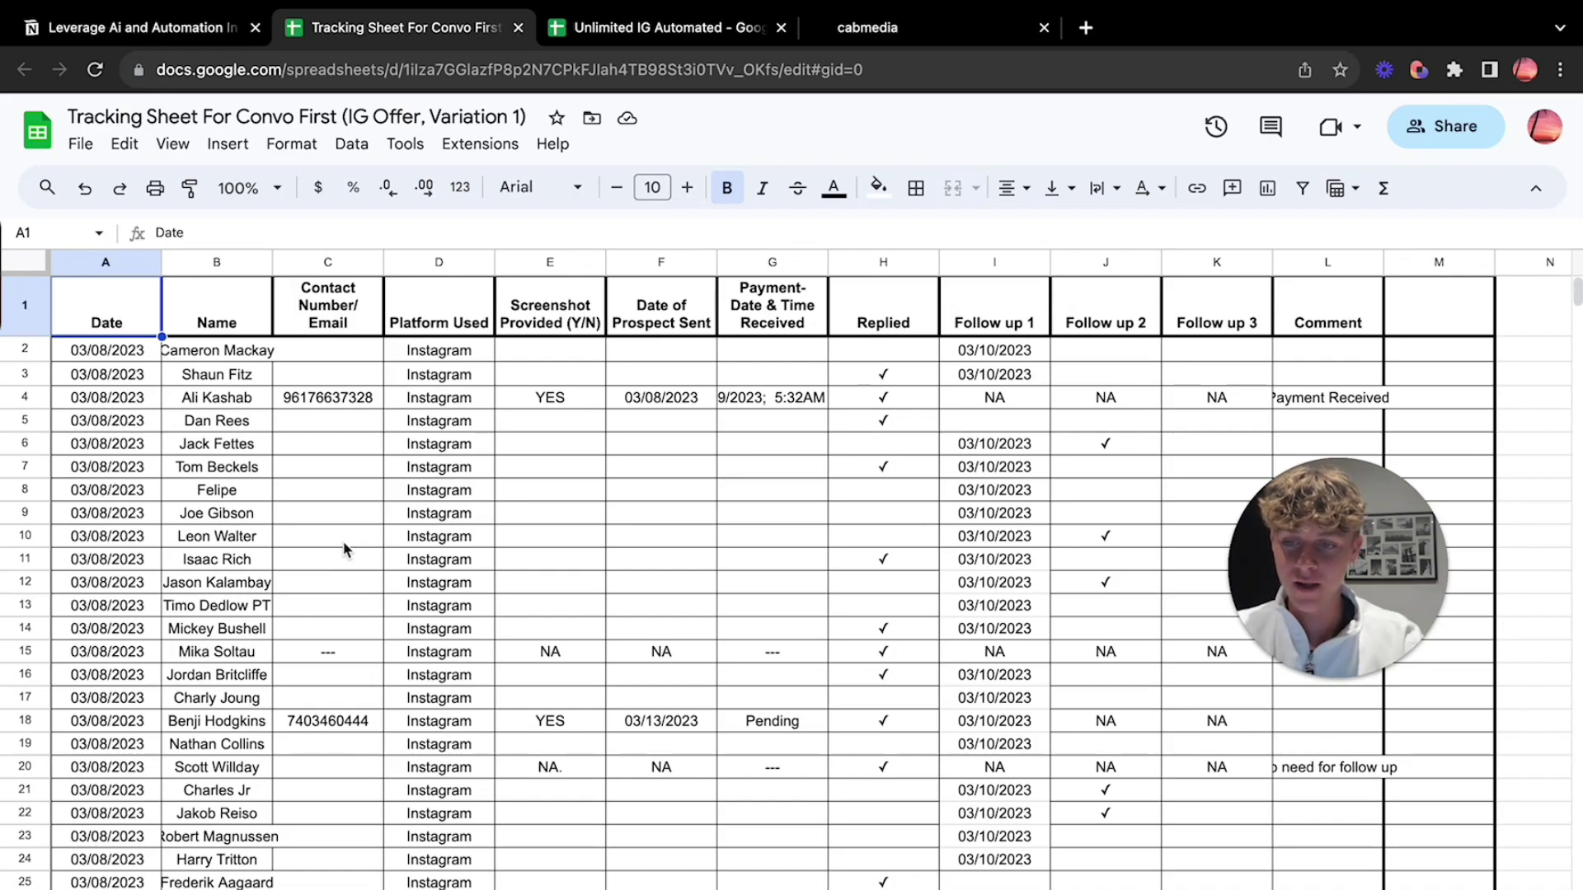
- Switch to the Unlimited IG Automated sheet and point out leads Drake, Leo and Jacob in column A
{"action": "scroll", "coordinate": [343, 544], "scroll_direction": "down", "scroll_amount": 8}
{"action": "scroll", "coordinate": [343, 544], "scroll_direction": "up", "scroll_amount": 8}
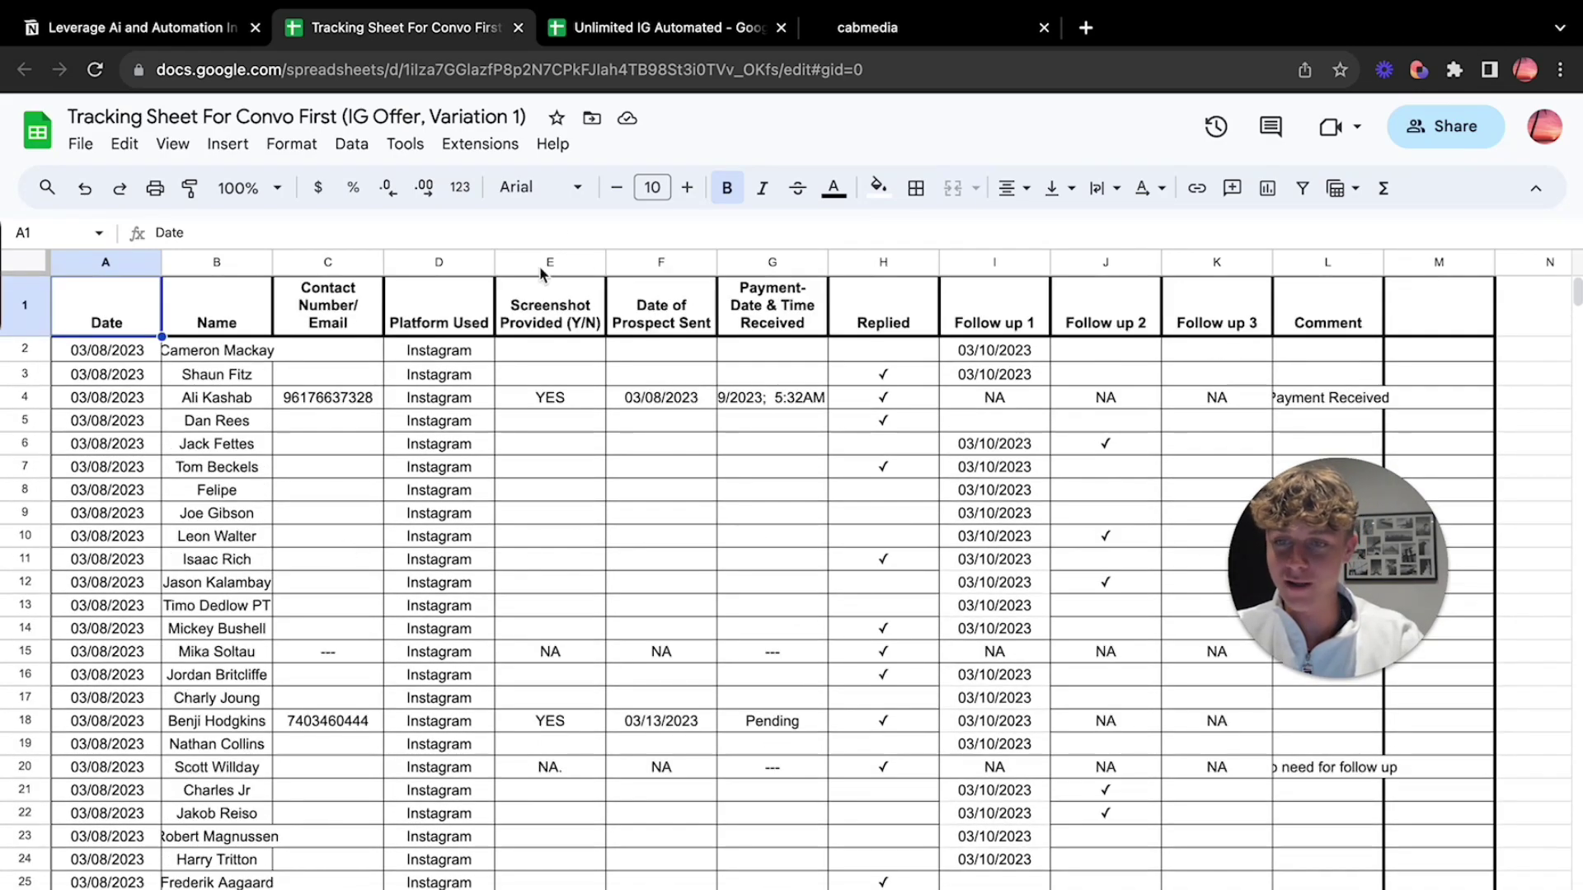
{"action": "left_click", "coordinate": [609, 35]}
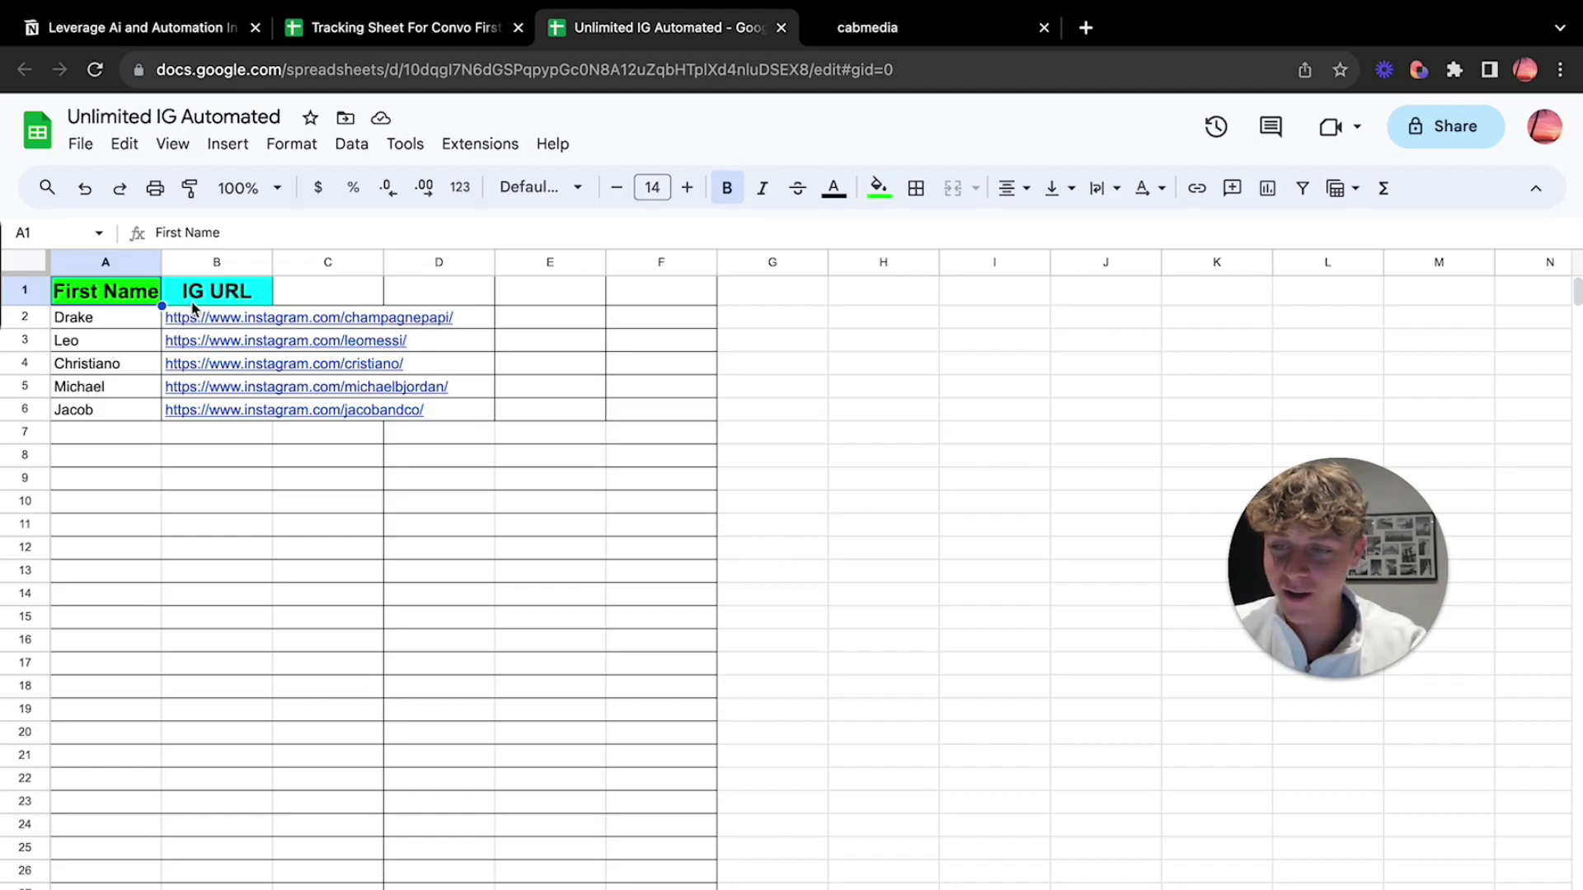
{"action": "left_click", "coordinate": [108, 320]}
{"action": "left_click", "coordinate": [118, 338]}
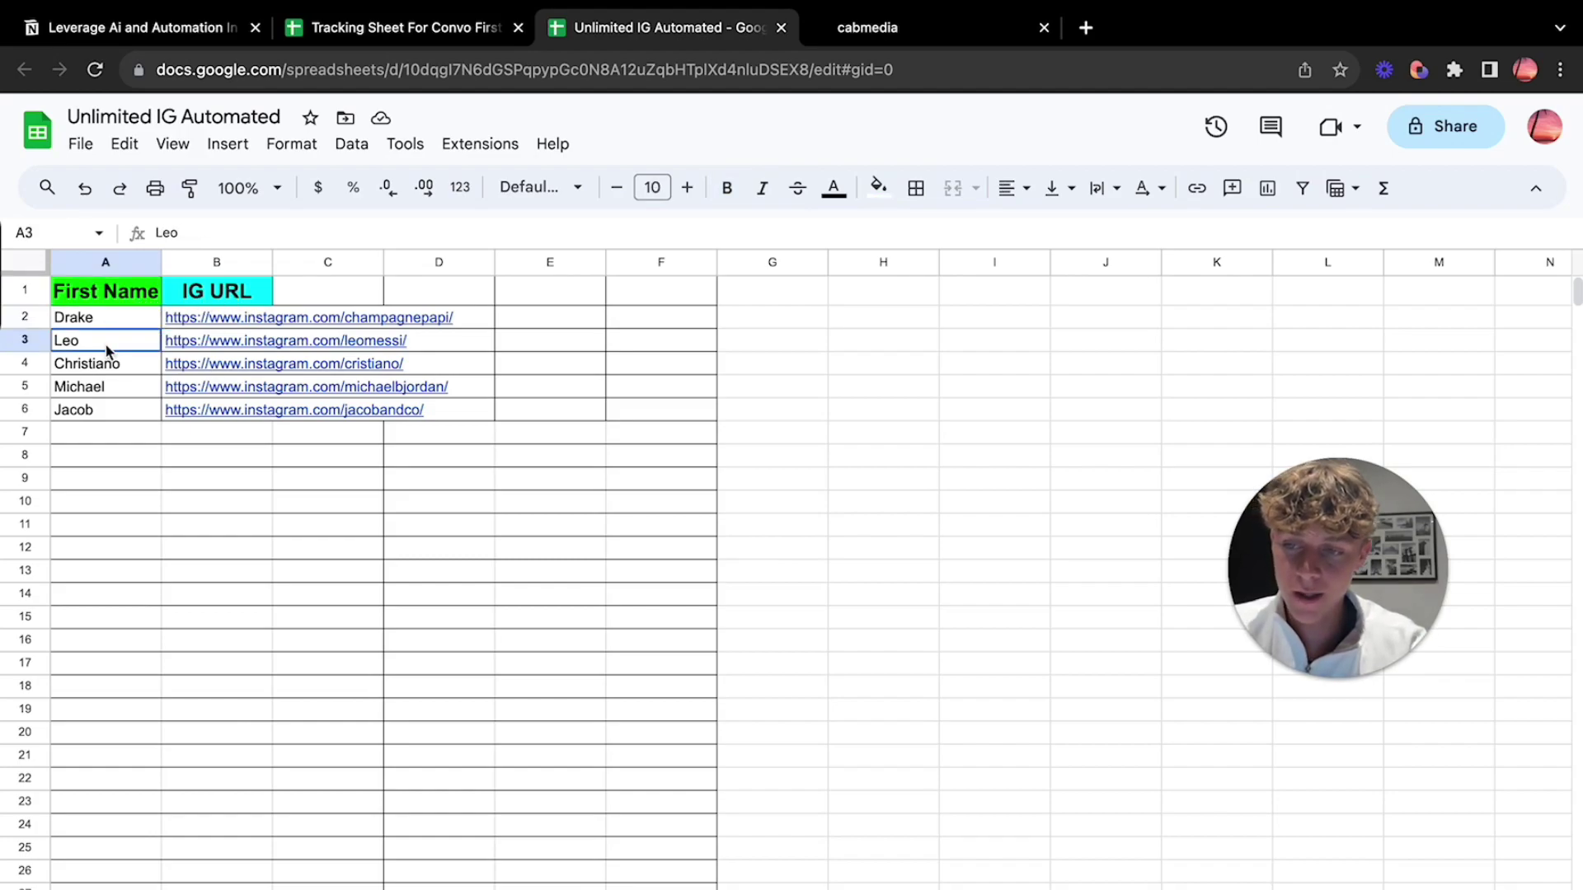
{"action": "left_click", "coordinate": [104, 321]}
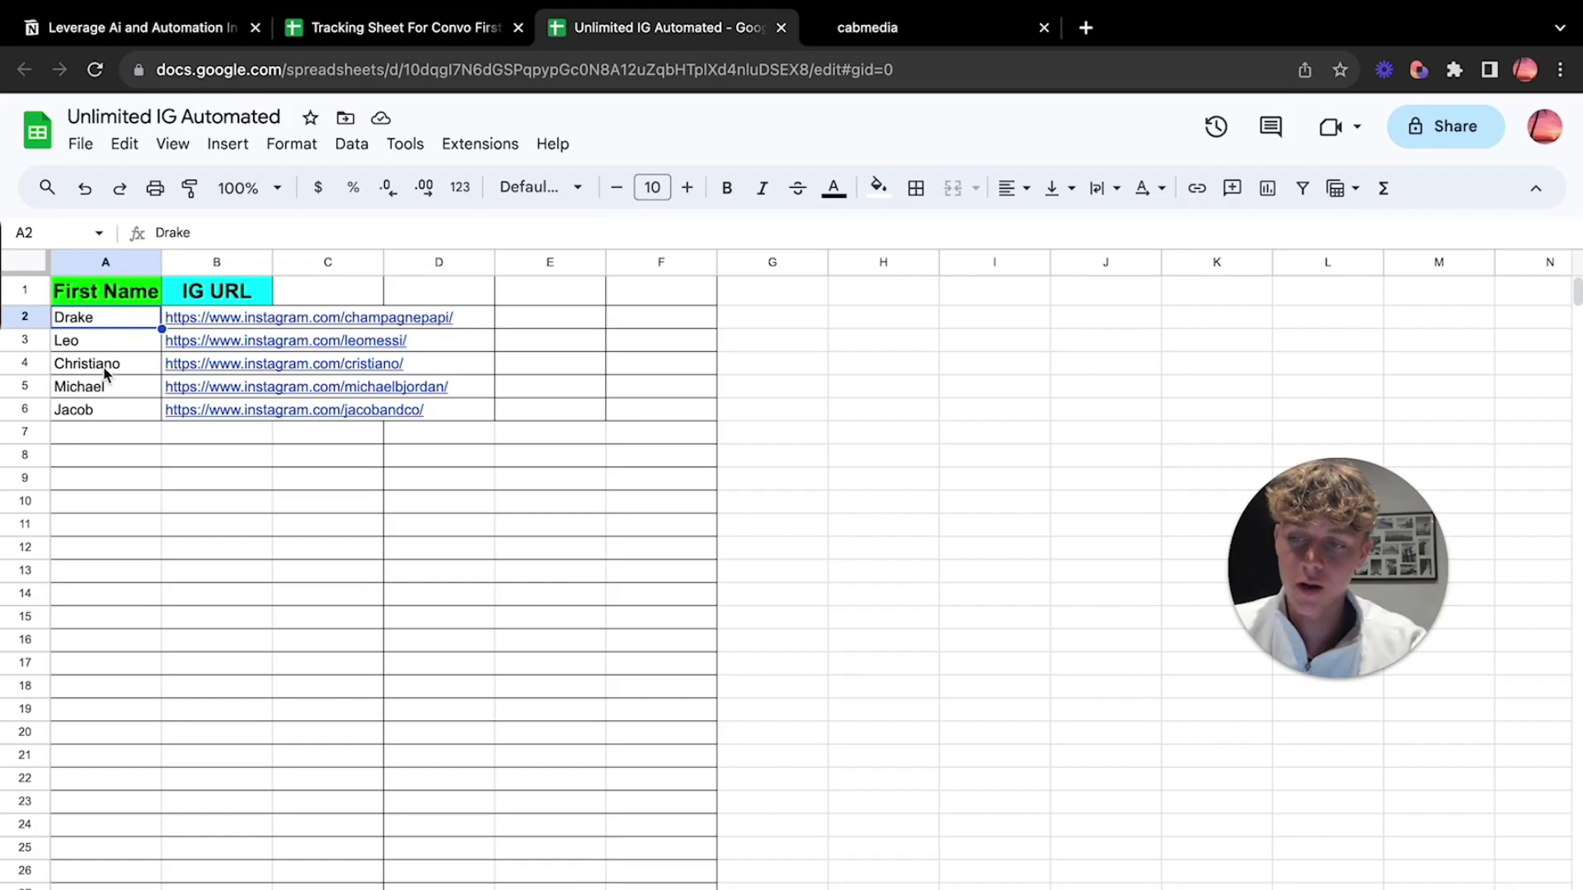
{"action": "left_click", "coordinate": [105, 409]}
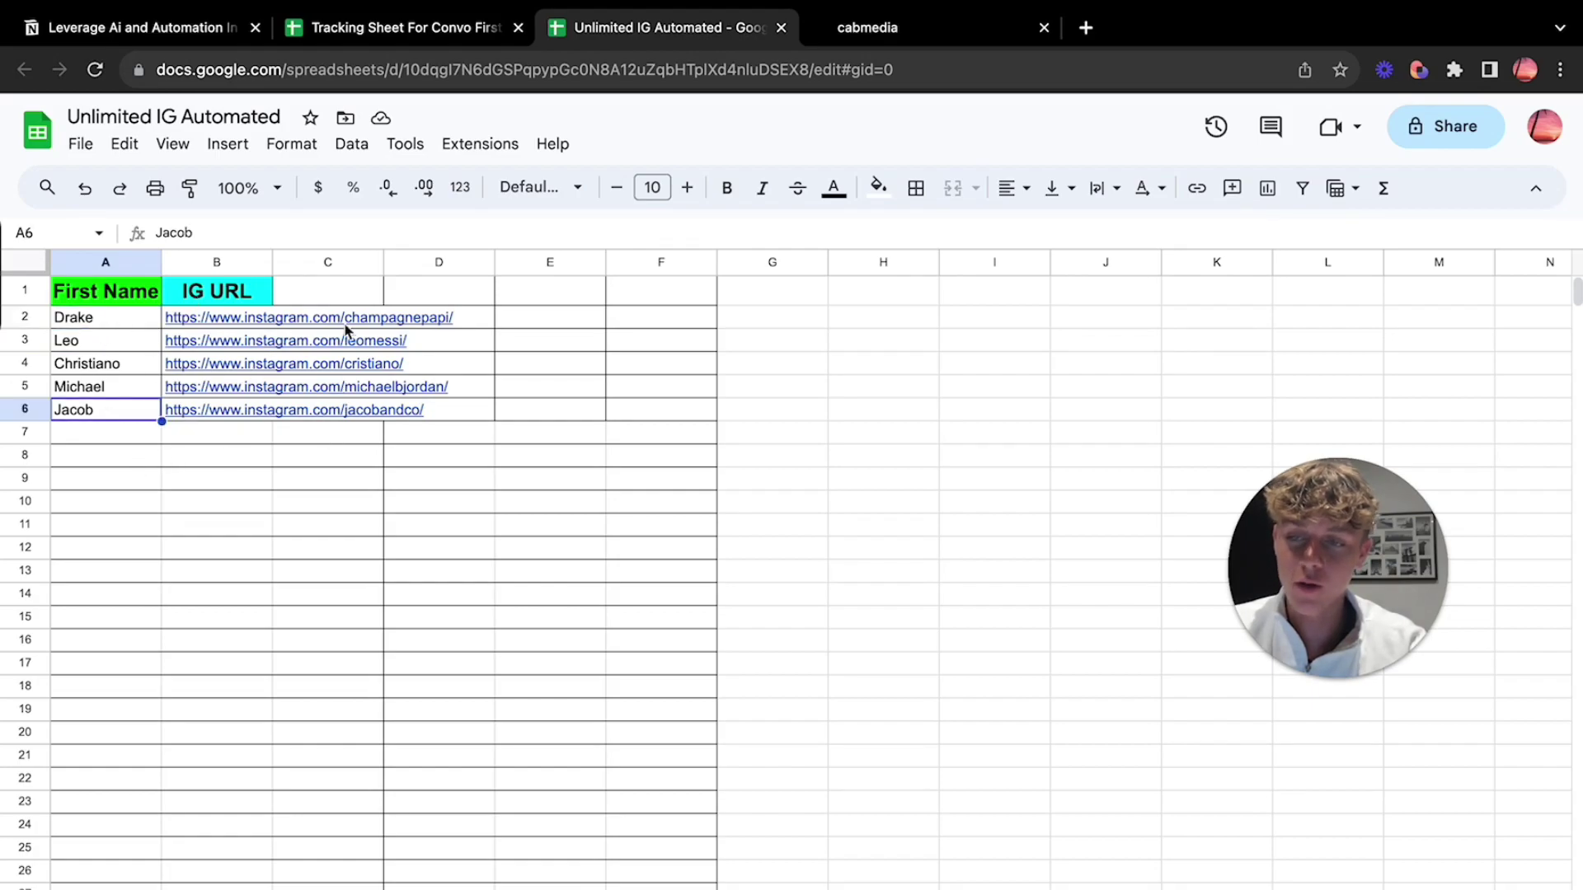
{"action": "left_click", "coordinate": [140, 32]}
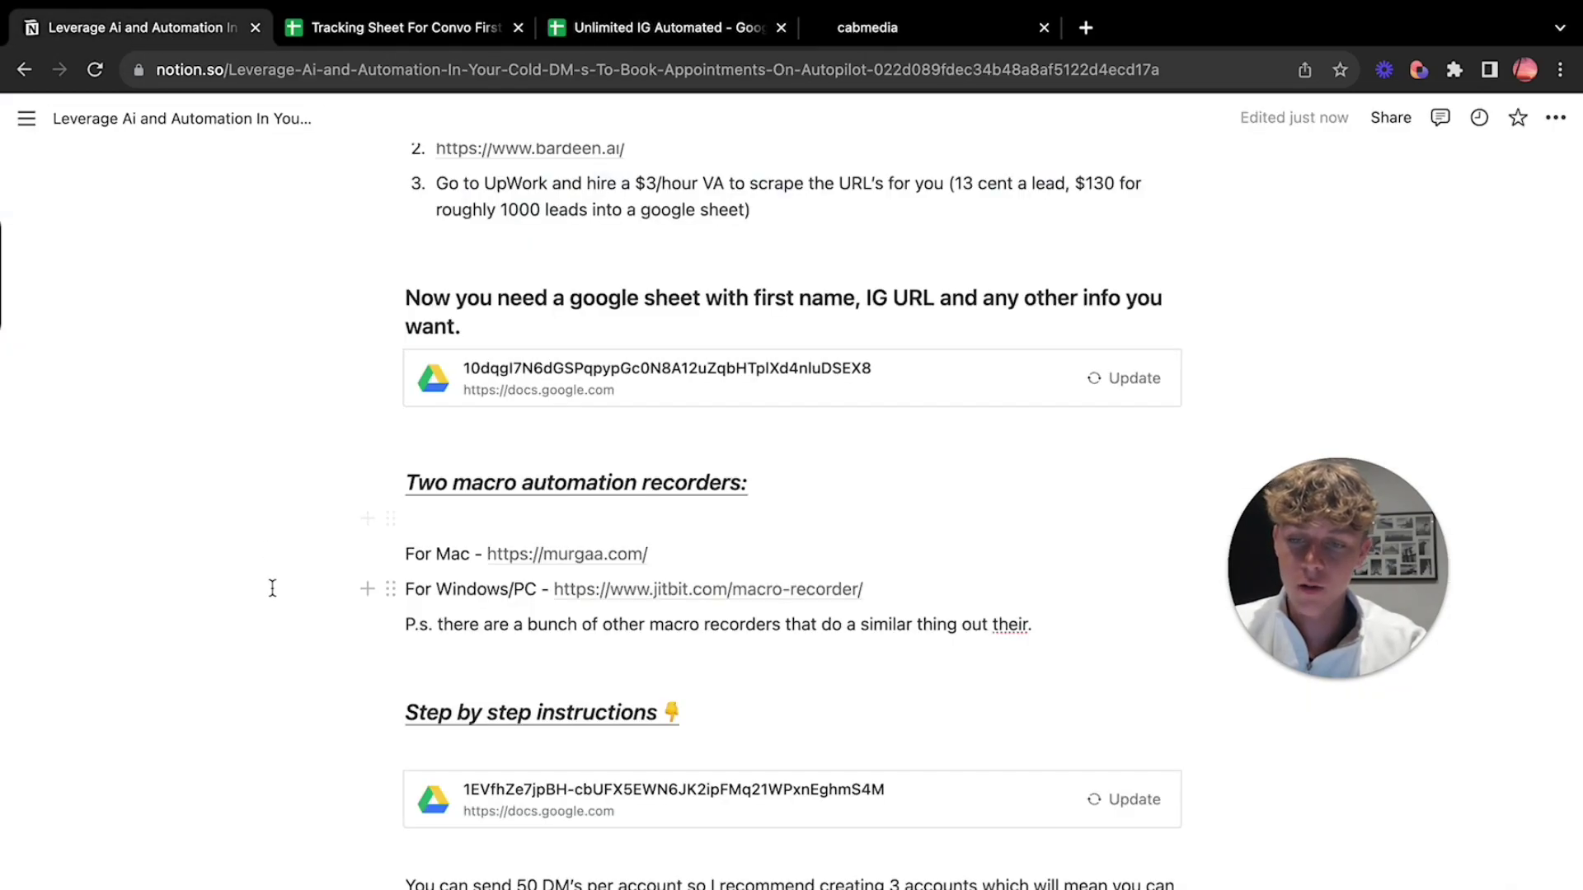
{"action": "scroll", "coordinate": [272, 589], "scroll_direction": "down", "scroll_amount": 2}
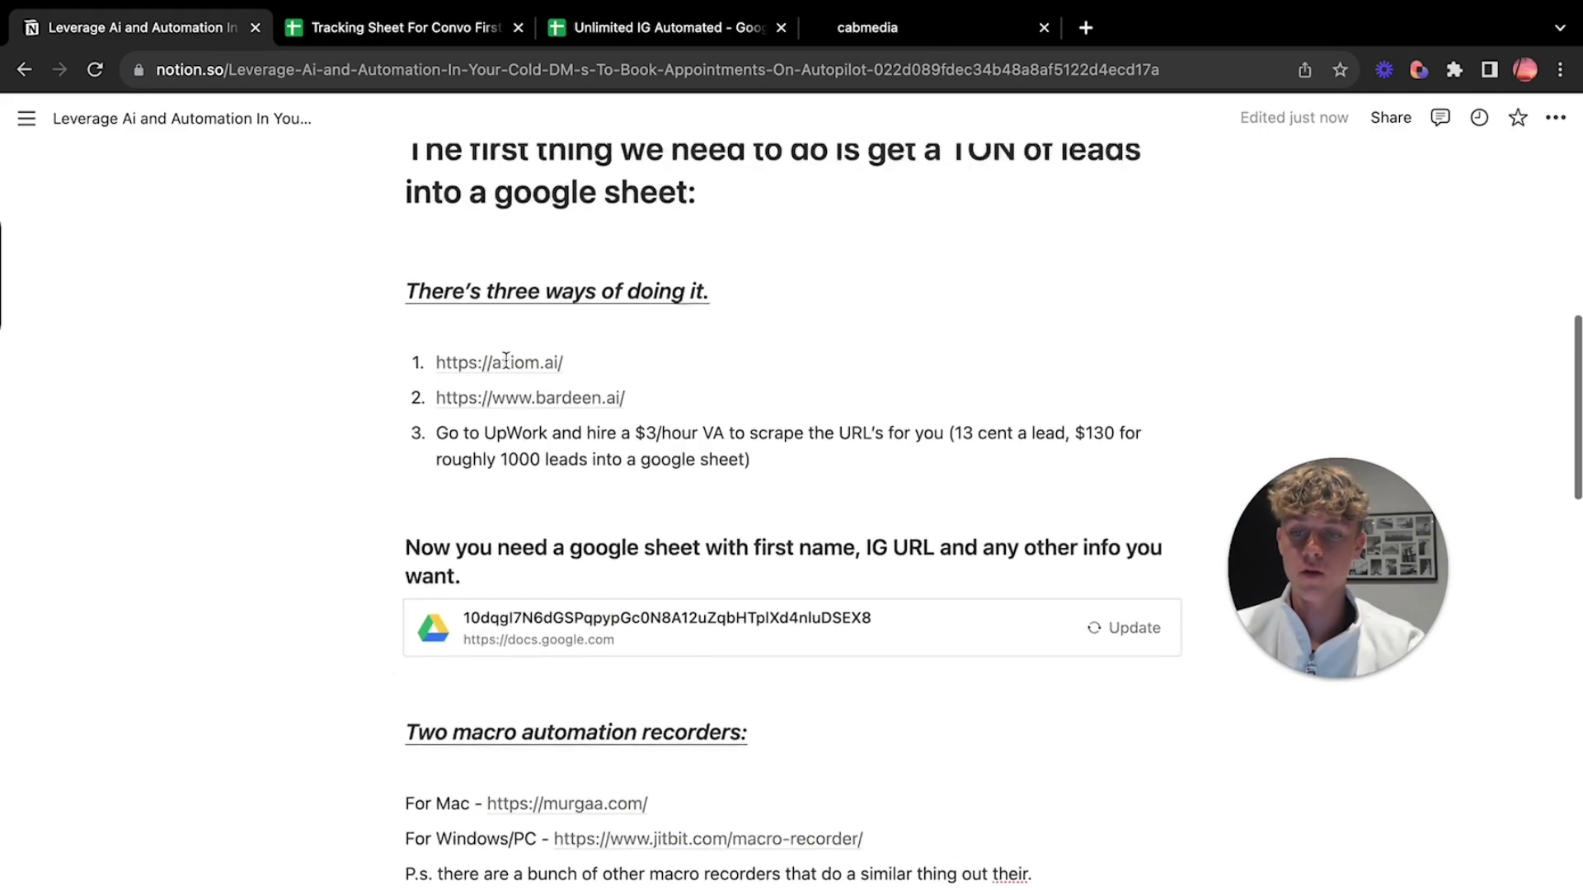
{"action": "scroll", "coordinate": [506, 358], "scroll_direction": "up", "scroll_amount": 5}
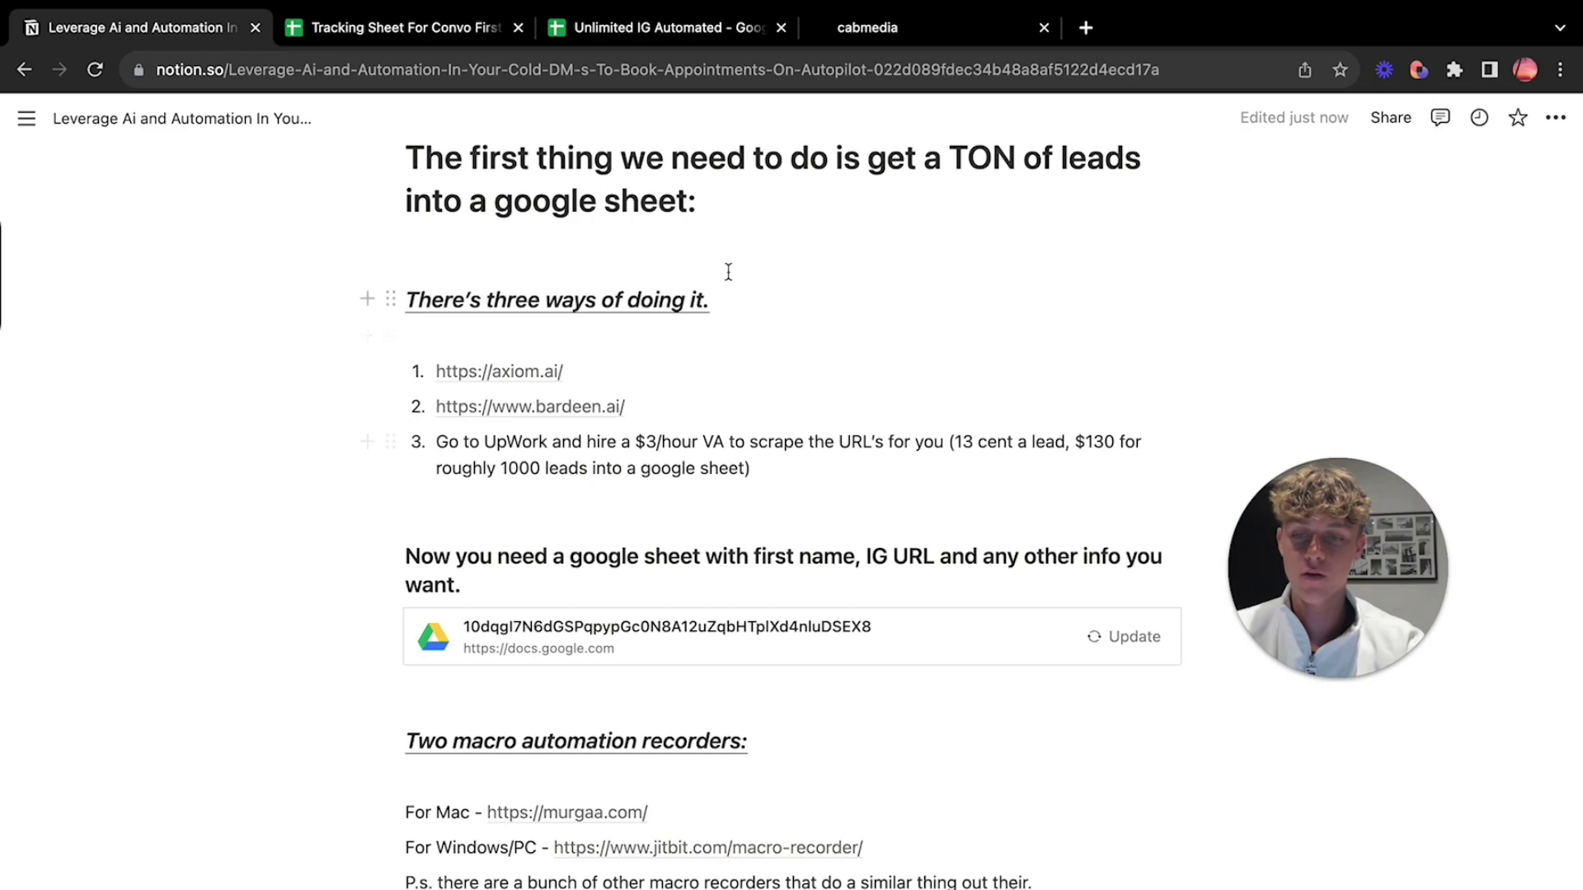
{"action": "left_click", "coordinate": [678, 24]}
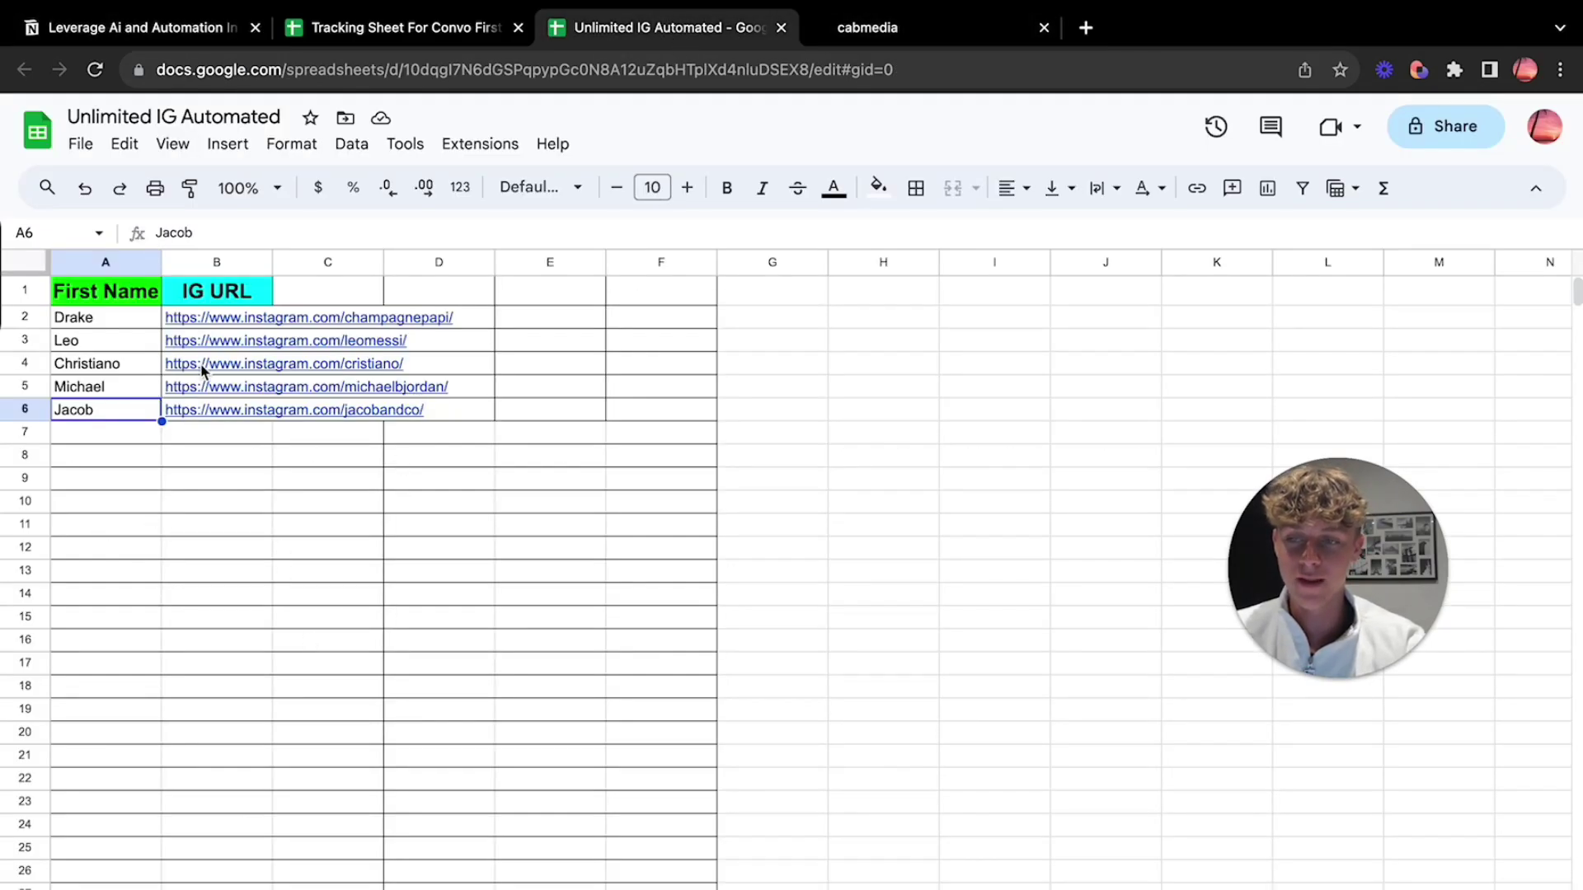
{"action": "scroll", "coordinate": [140, 657], "scroll_direction": "down", "scroll_amount": 5}
{"action": "scroll", "coordinate": [140, 657], "scroll_direction": "up", "scroll_amount": 5}
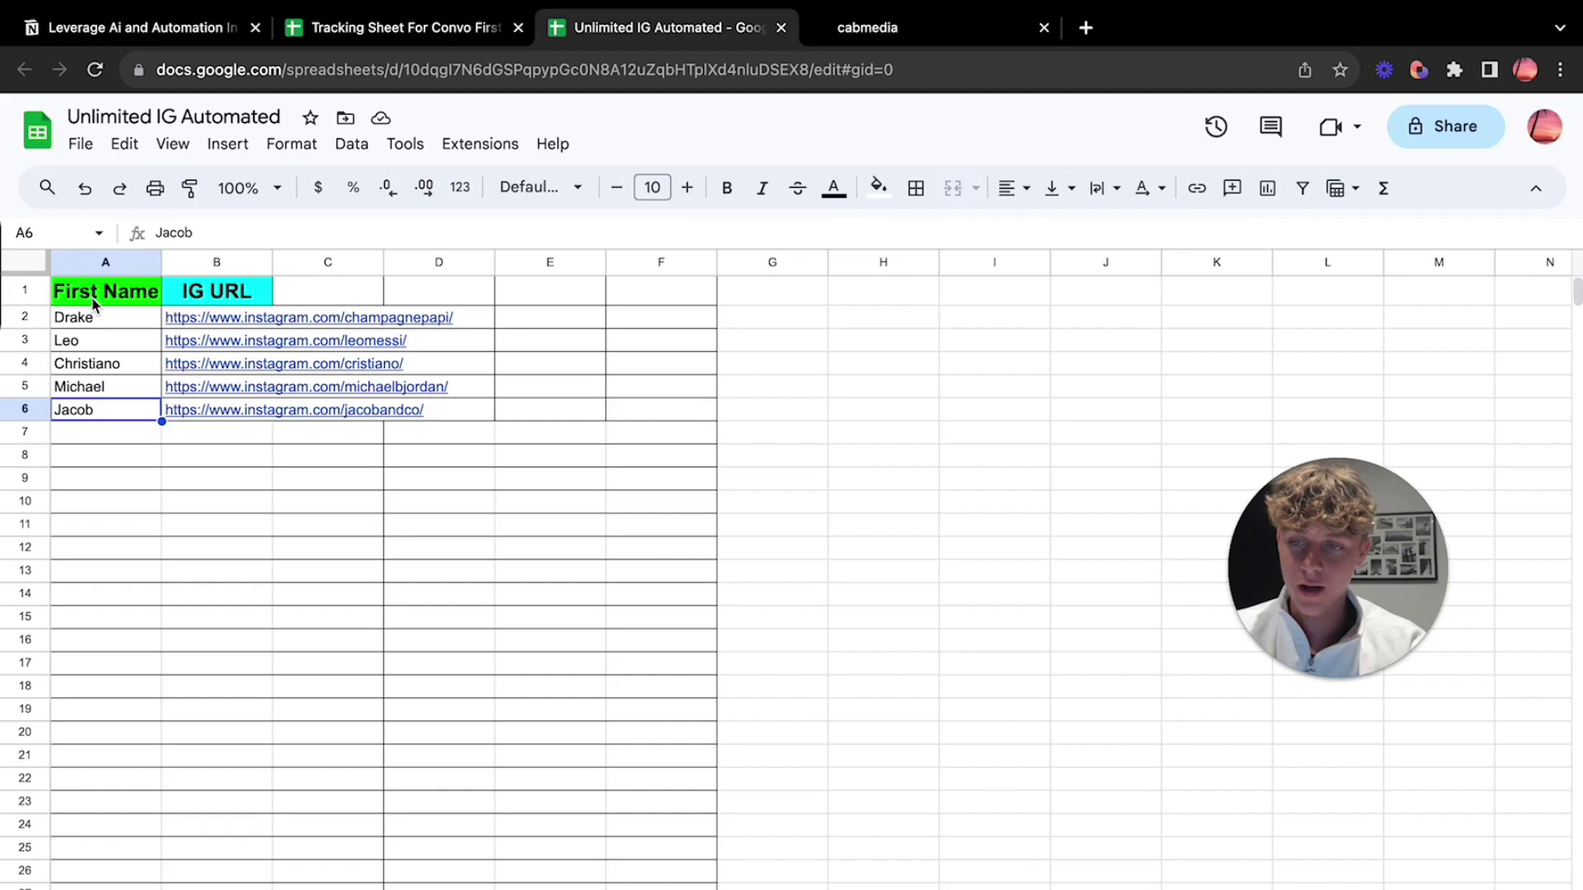
{"action": "left_click", "coordinate": [103, 26]}
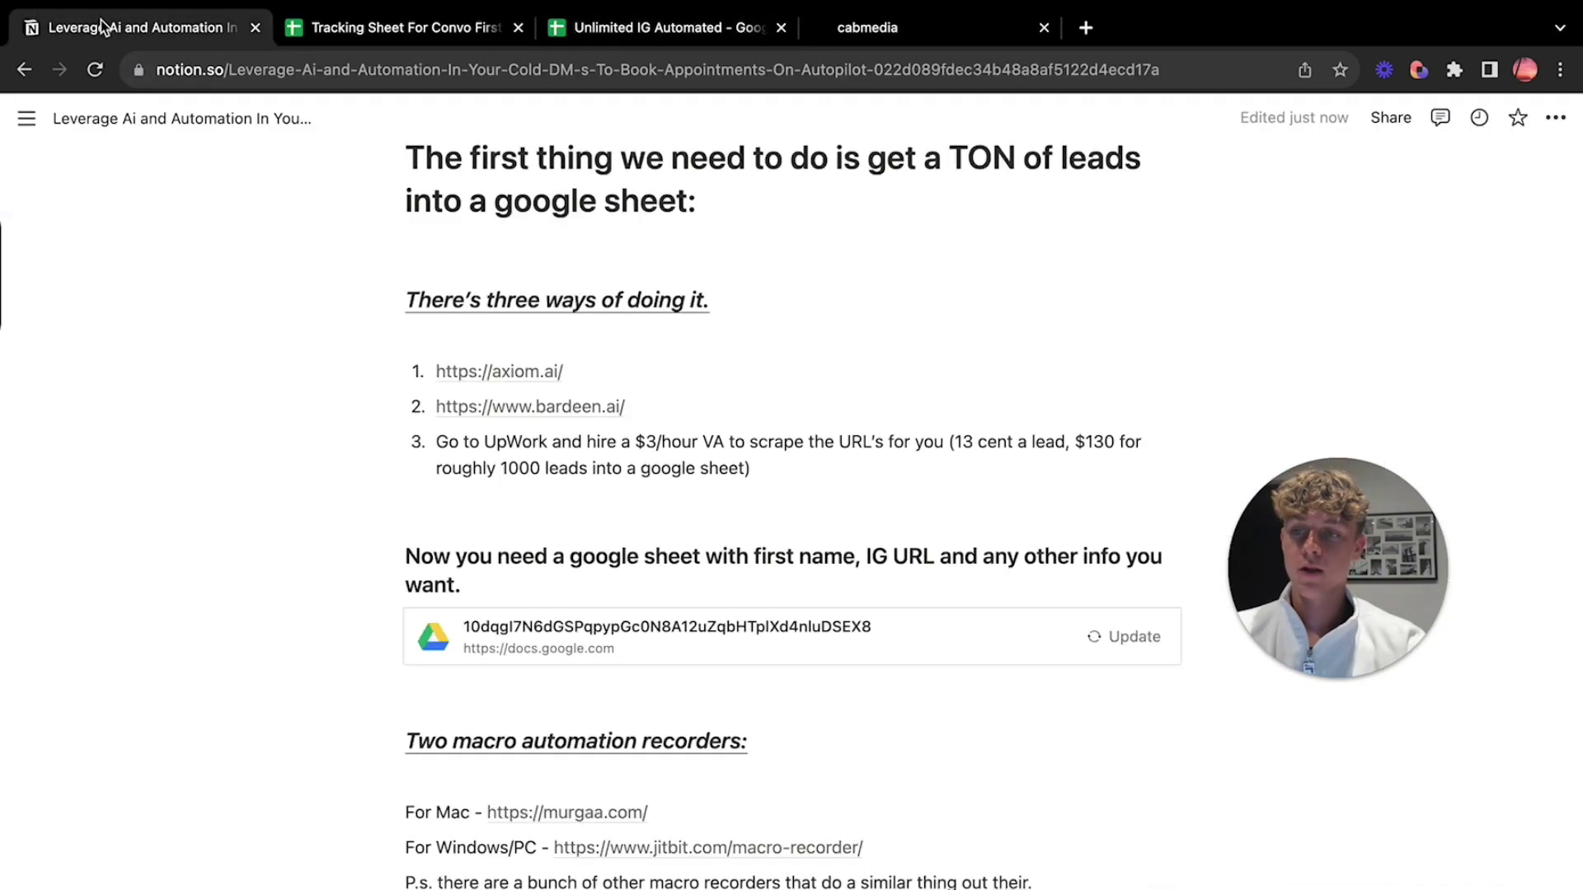
{"action": "scroll", "coordinate": [264, 561], "scroll_direction": "down", "scroll_amount": 2}
{"action": "scroll", "coordinate": [264, 567], "scroll_direction": "down", "scroll_amount": 2}
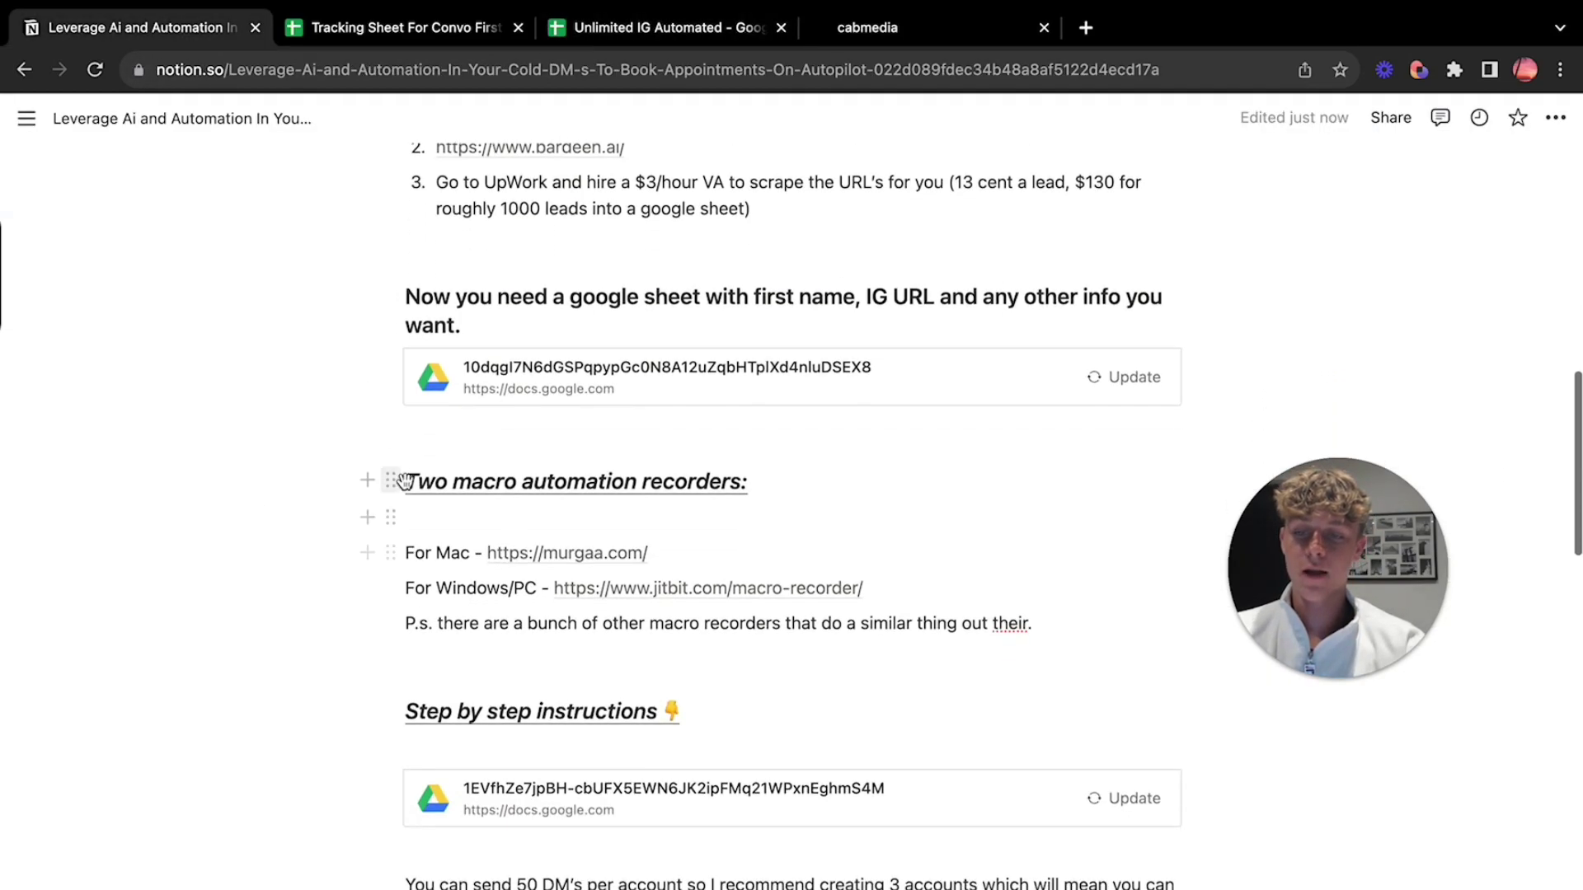
{"action": "left_click_drag", "start_coordinate": [454, 481], "coordinate": [755, 485]}
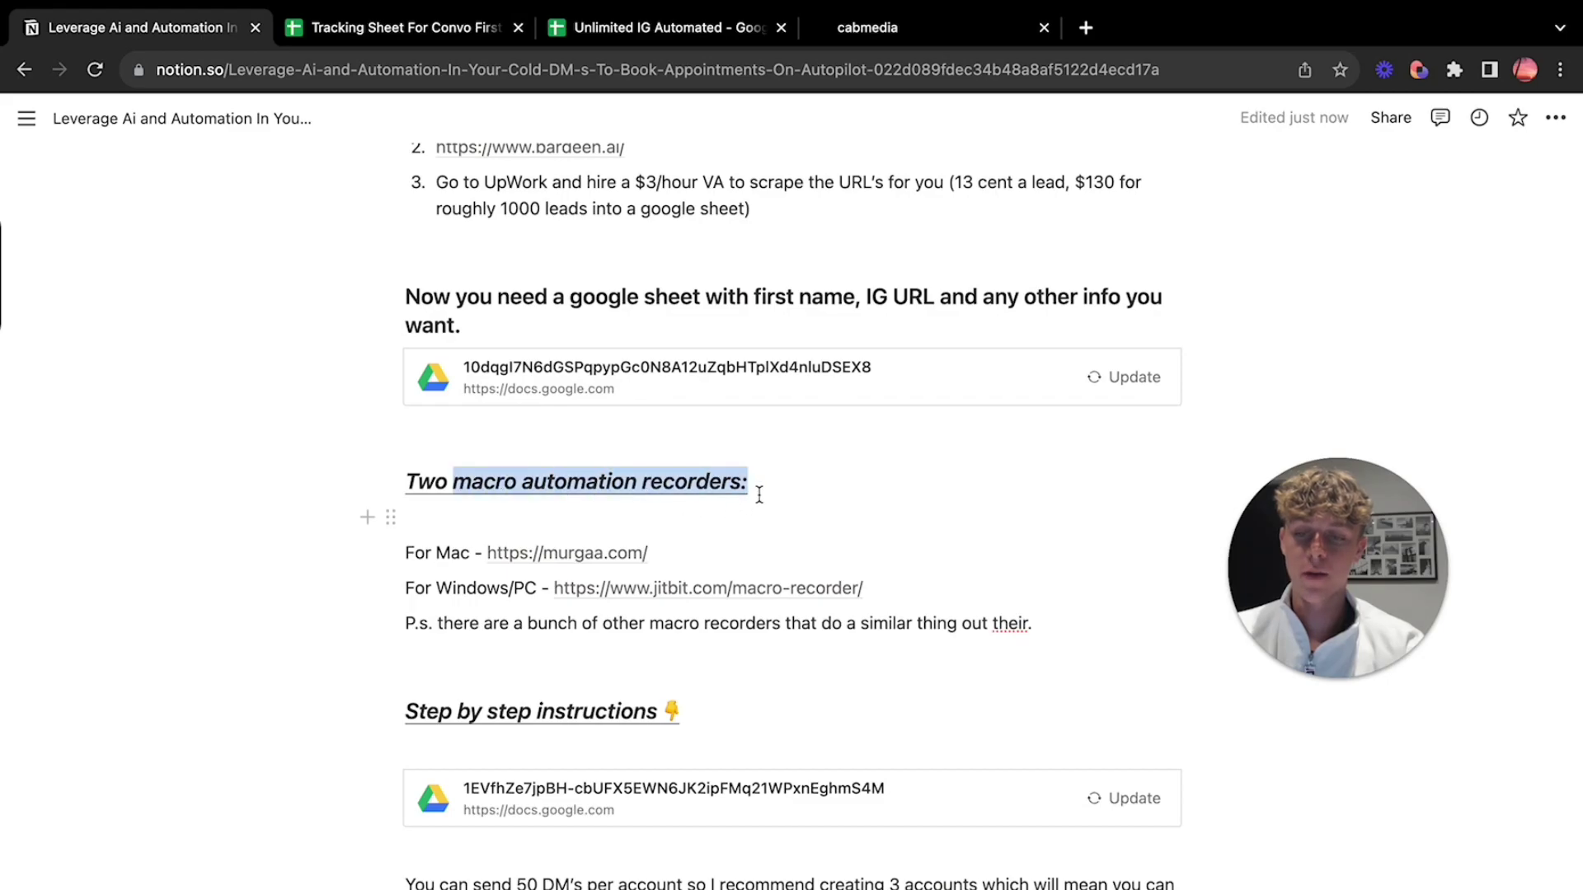
{"action": "scroll", "coordinate": [523, 465], "scroll_direction": "down", "scroll_amount": 2}
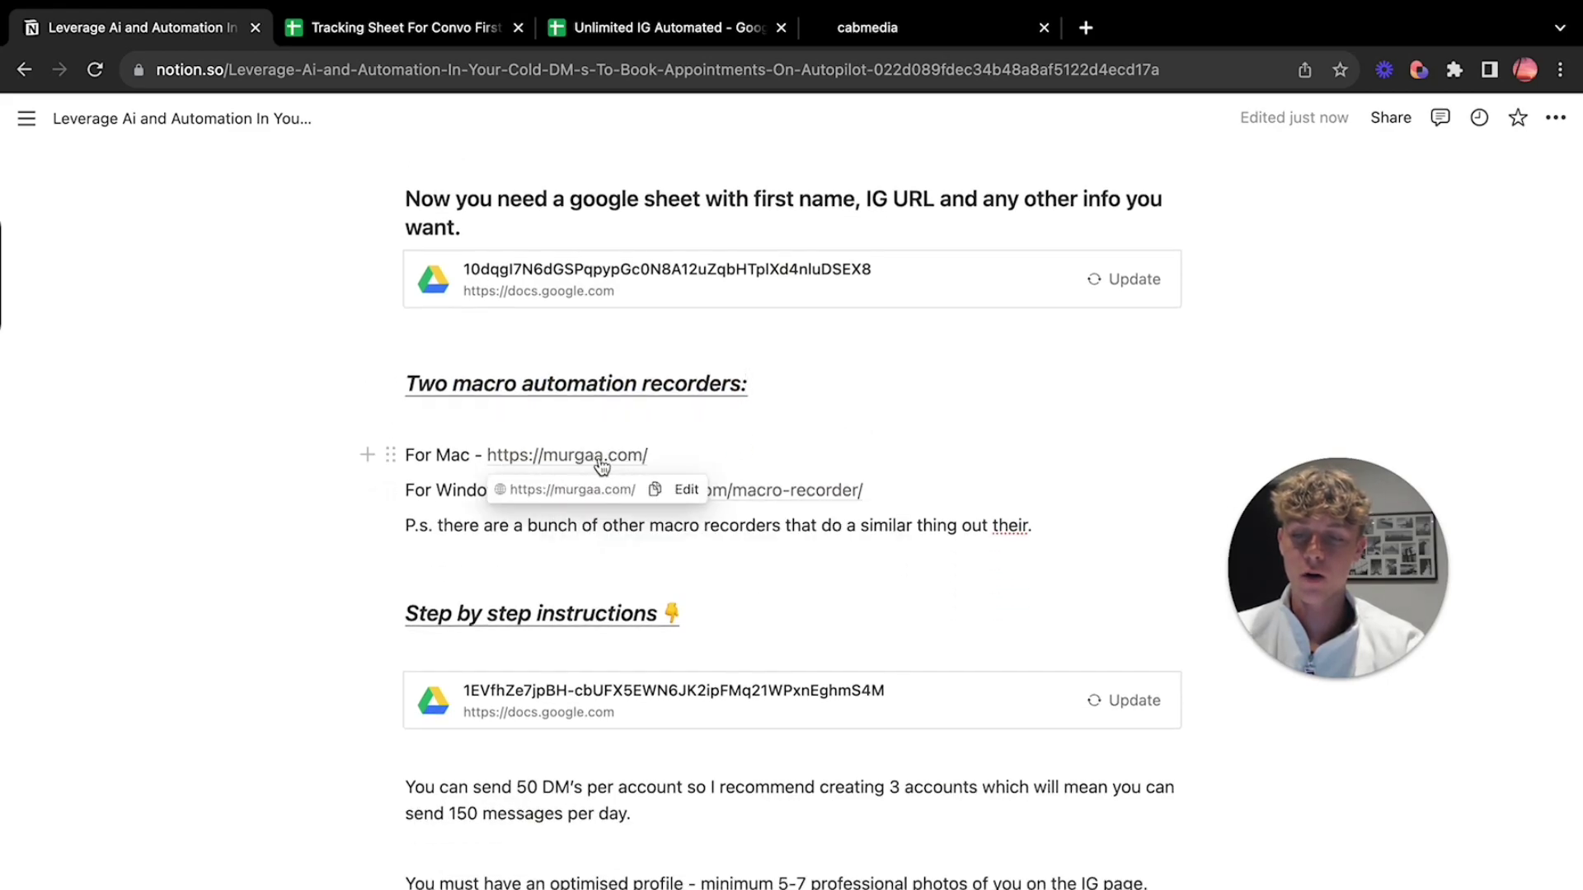
- Open the murgaa.com Mac macro recorder site, then go back to the Notion guide
{"action": "left_click", "coordinate": [522, 460]}
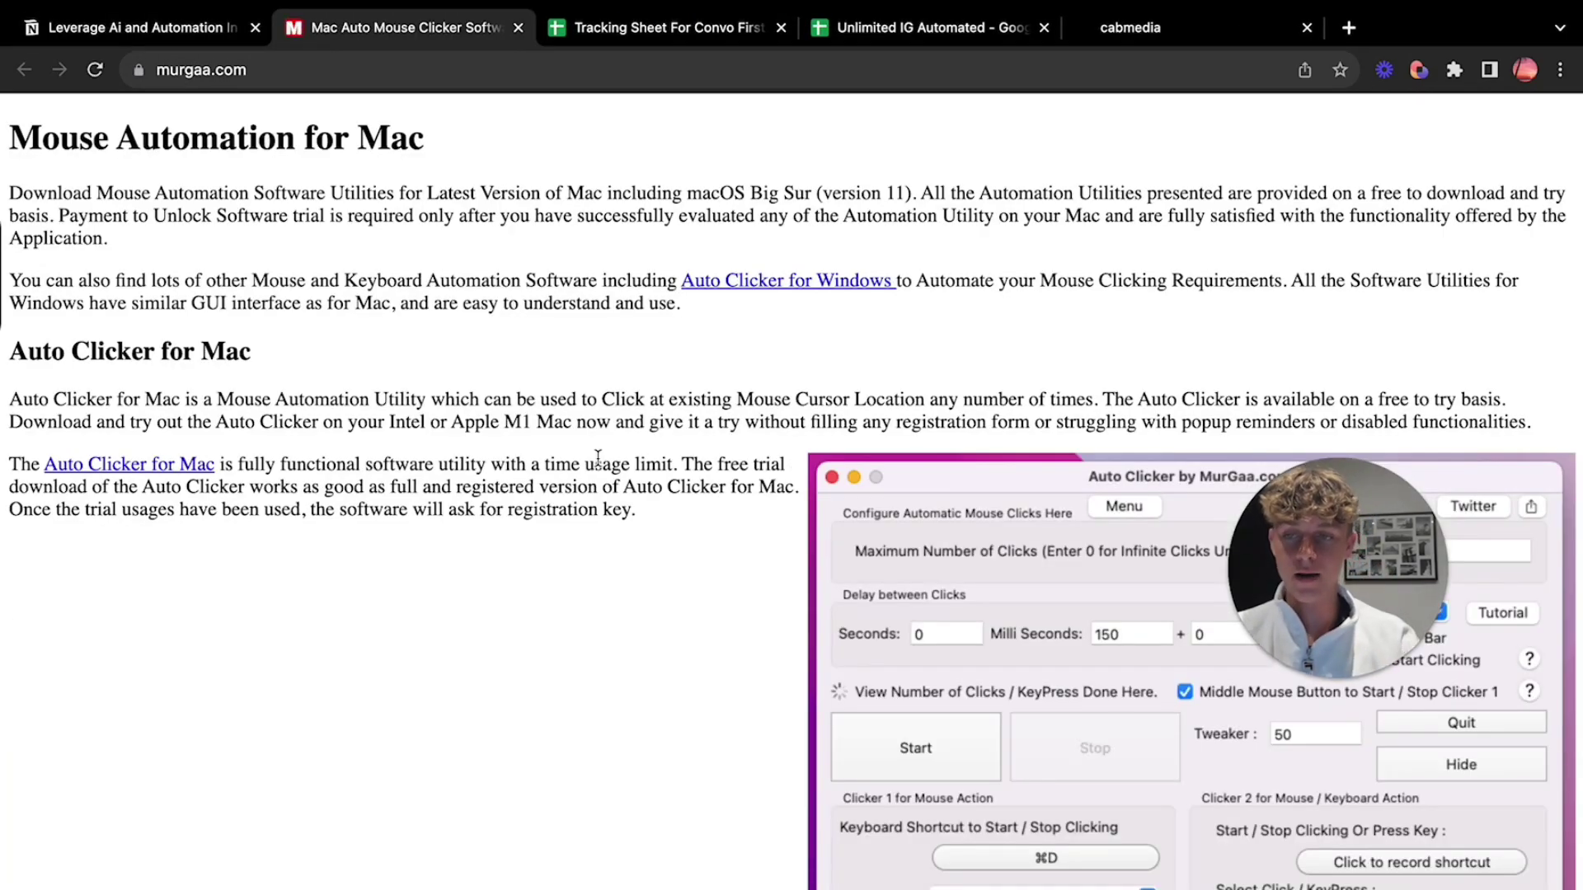
{"action": "left_click", "coordinate": [162, 33]}
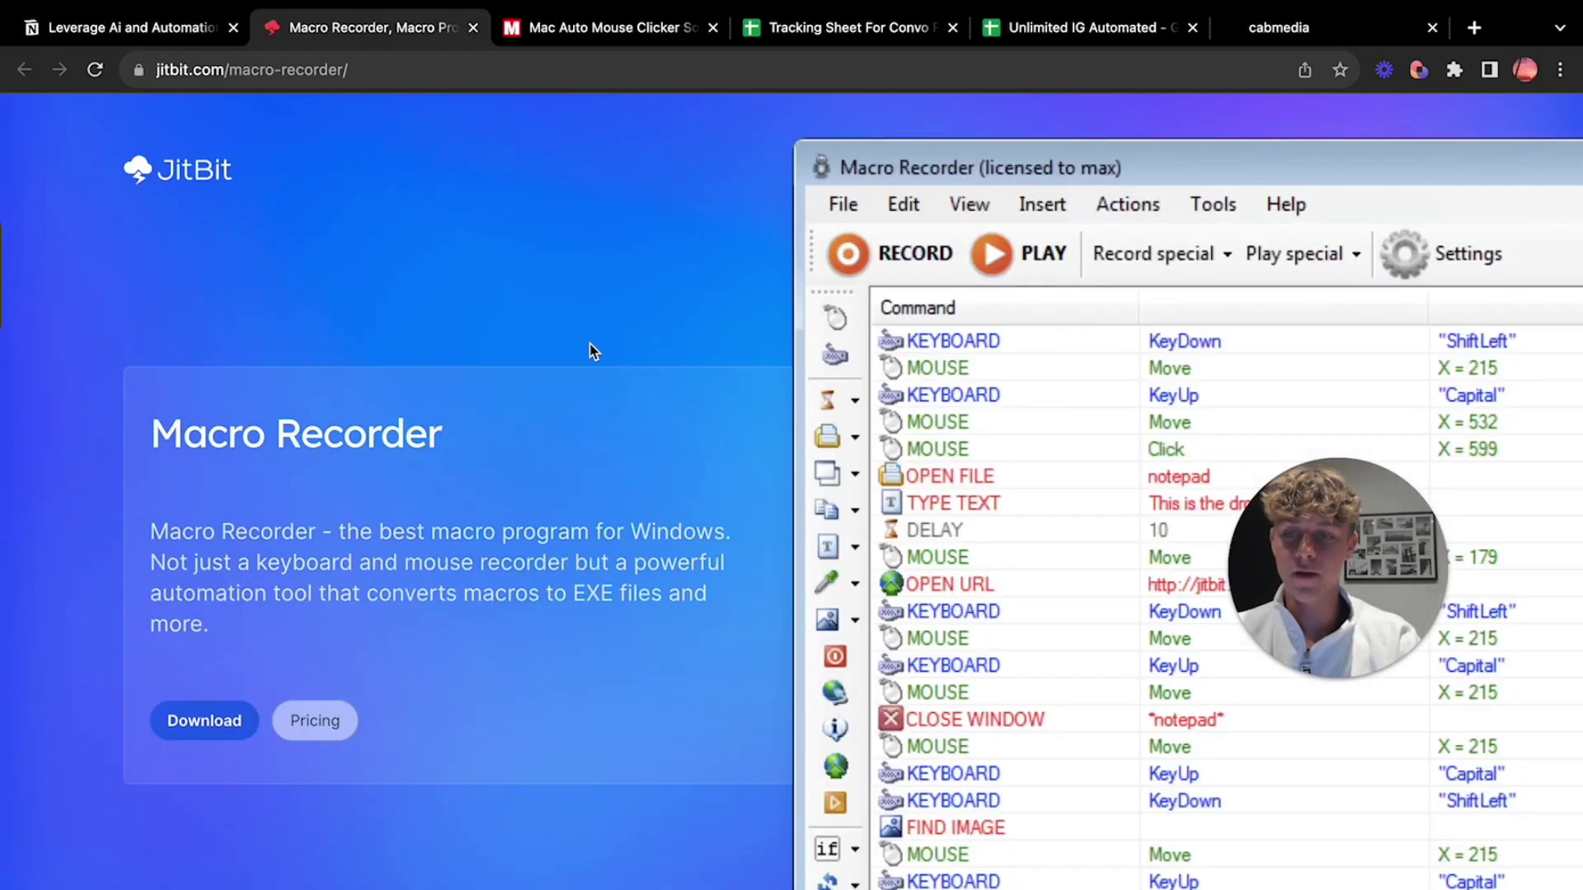
{"action": "left_click", "coordinate": [98, 31]}
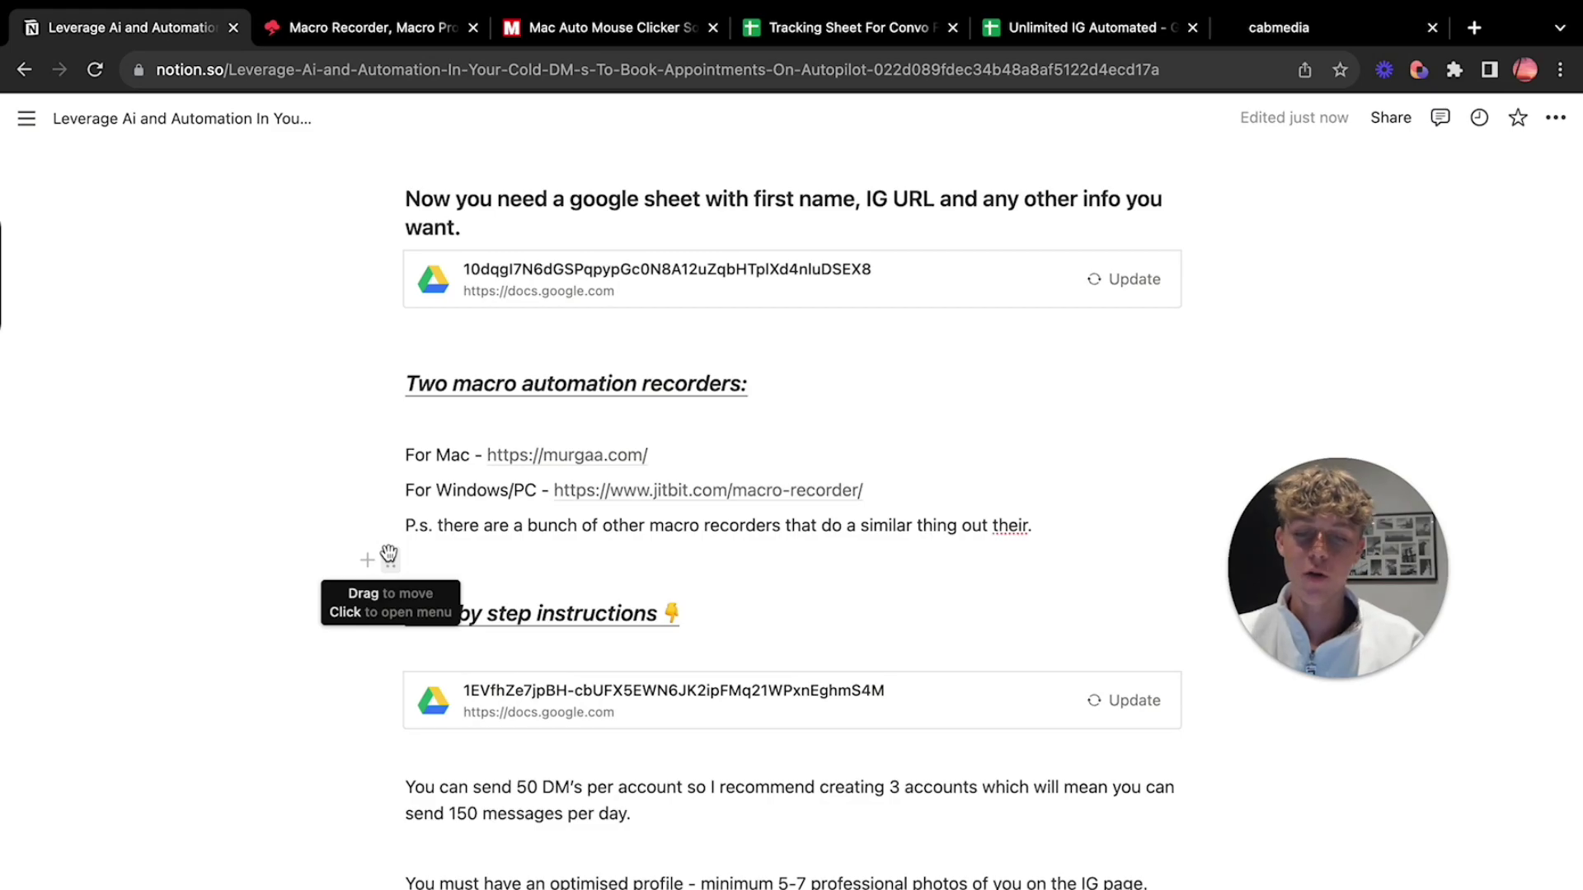
{"action": "scroll", "coordinate": [389, 554], "scroll_direction": "up", "scroll_amount": 2}
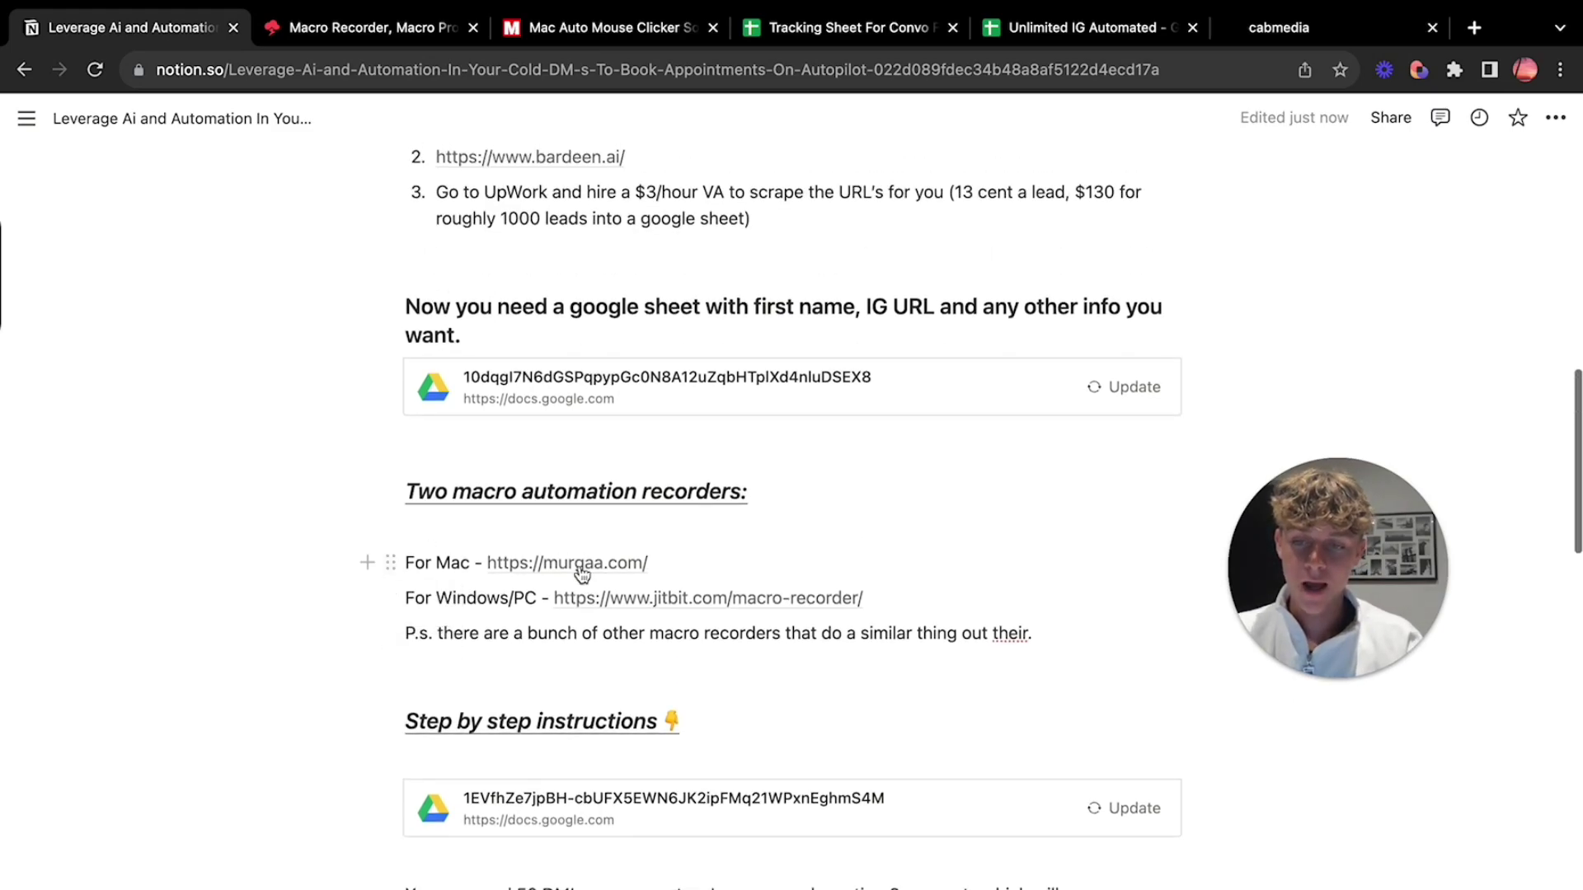
- Reopen murgaa.com, then show the lead sheet's First Name and IG URL headers and cell A2
{"action": "left_click", "coordinate": [515, 568]}
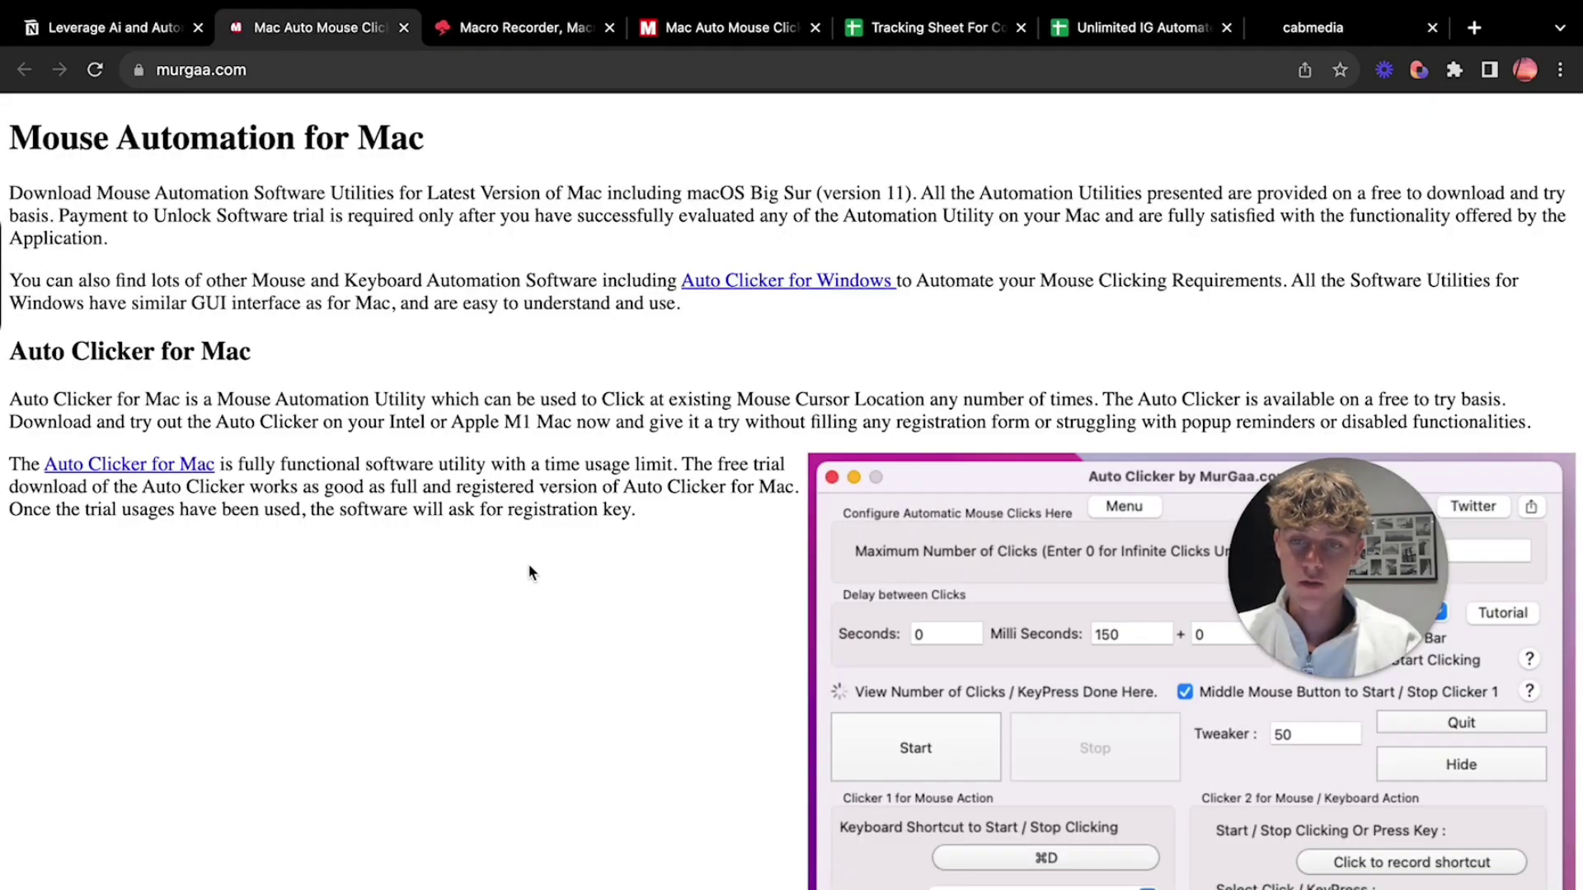
{"action": "left_click", "coordinate": [948, 30]}
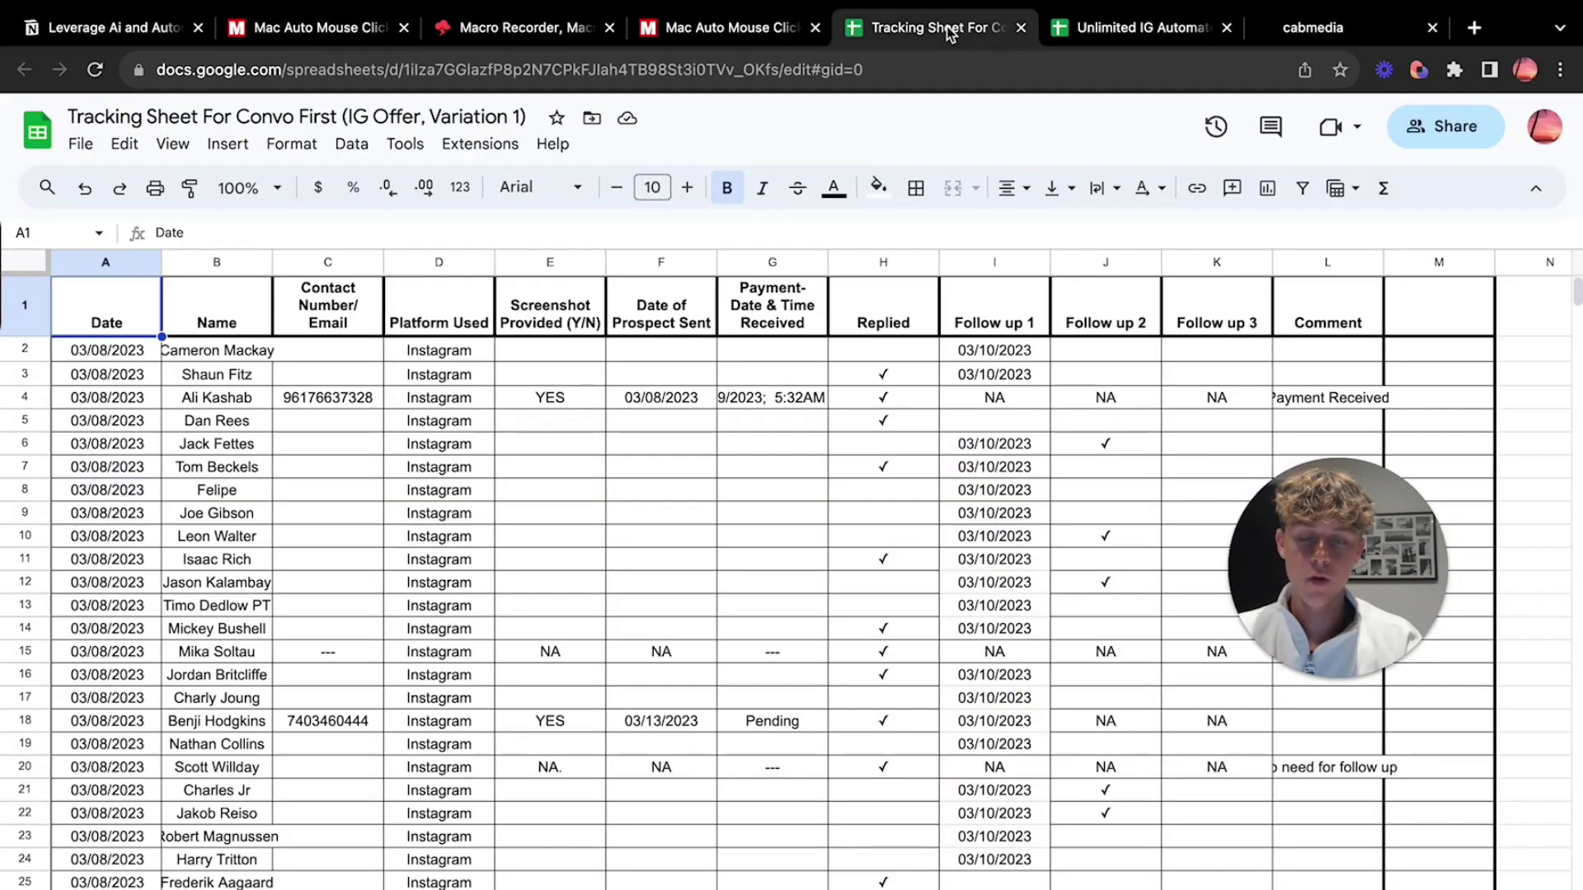
{"action": "left_click", "coordinate": [1074, 37]}
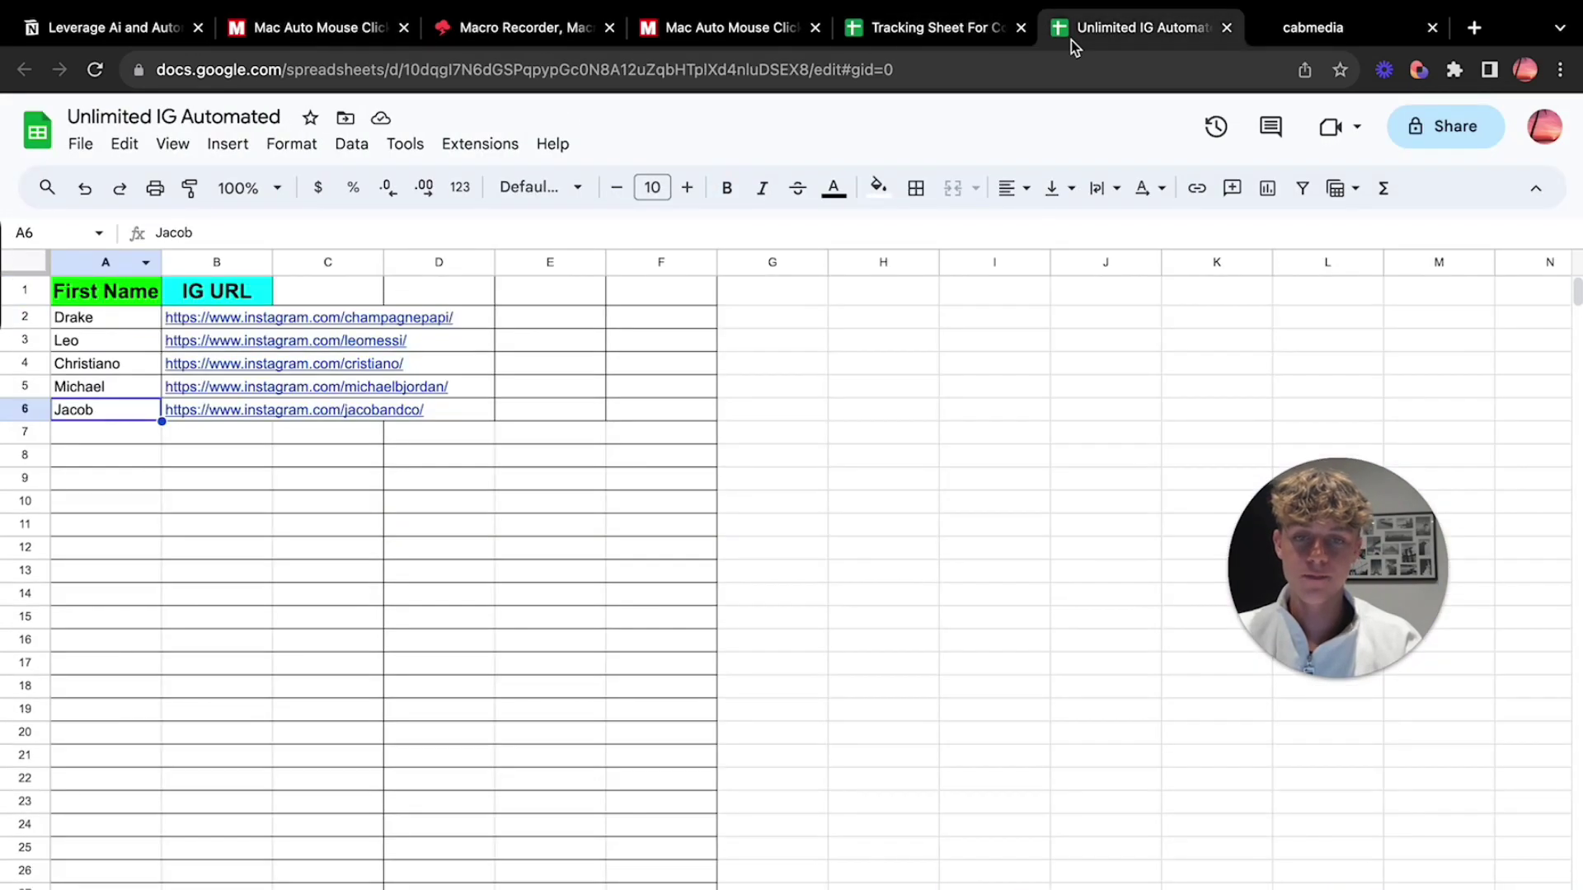
{"action": "left_click", "coordinate": [98, 294]}
{"action": "left_click", "coordinate": [197, 295]}
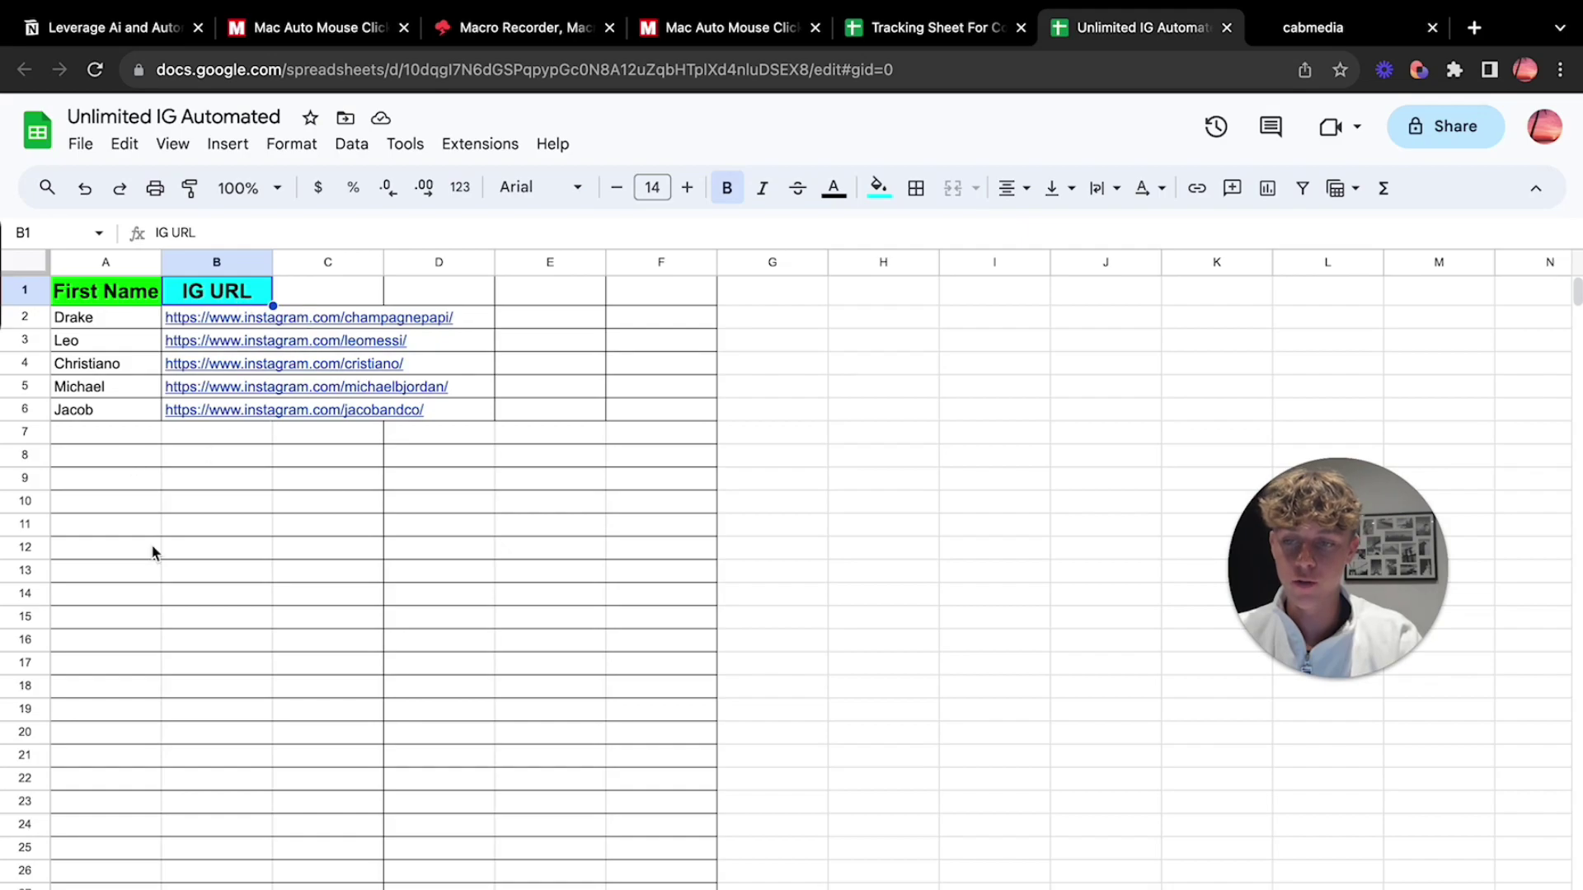
{"action": "left_click", "coordinate": [87, 322]}
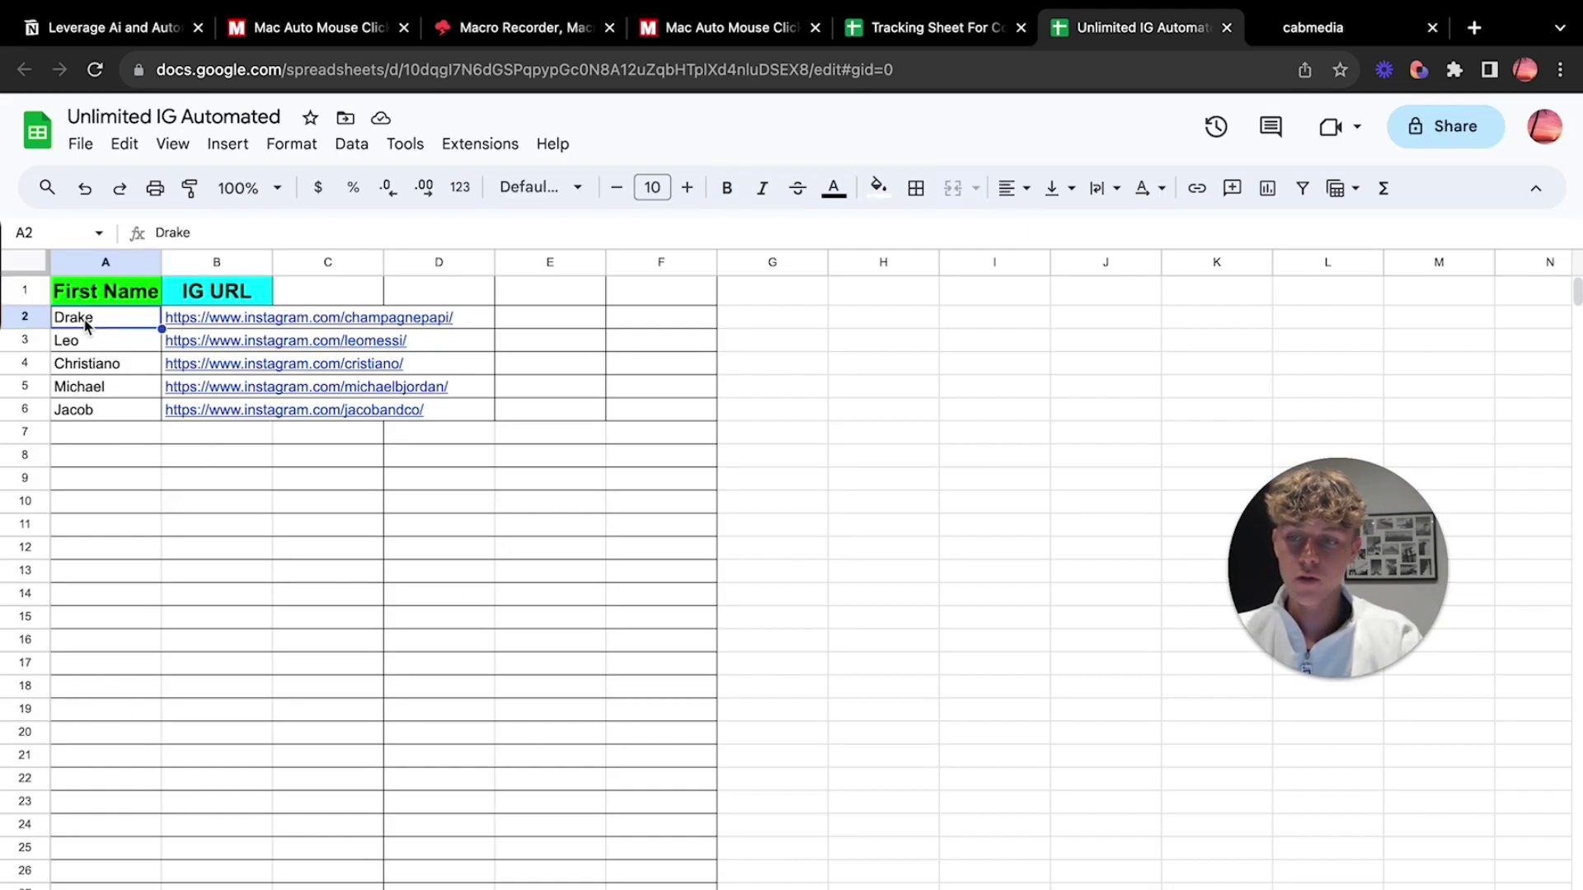
- Close the four extra macro-tool and tracking-sheet tabs and bring MurGaa Recorder forward
{"action": "left_click", "coordinate": [403, 28]}
{"action": "left_click", "coordinate": [403, 27]}
{"action": "left_click", "coordinate": [404, 27]}
{"action": "left_click", "coordinate": [403, 27]}
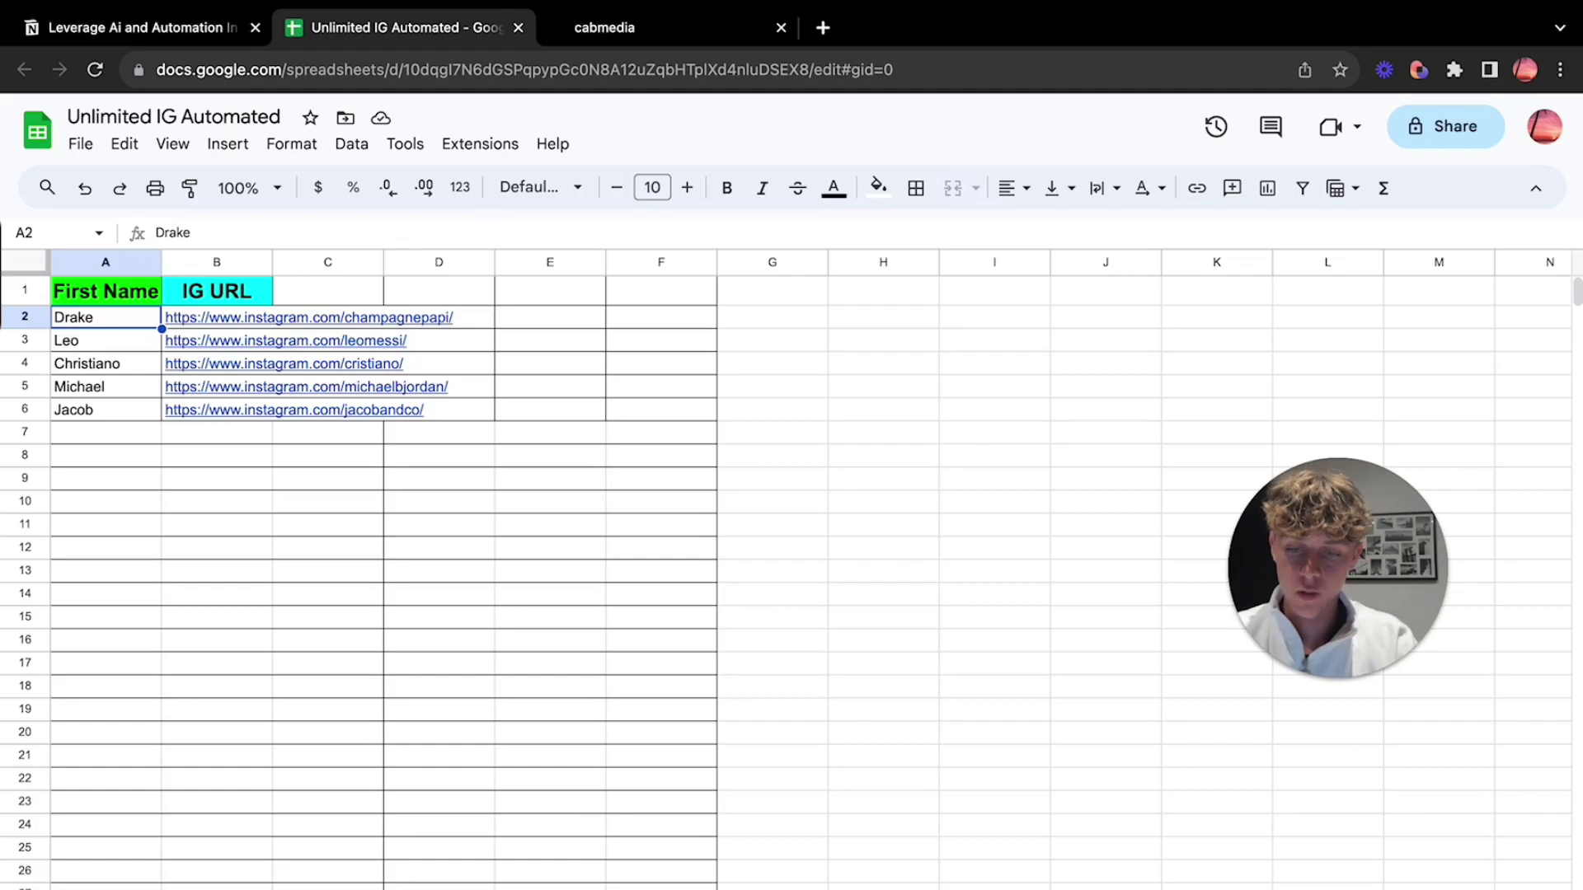
{"action": "left_click", "coordinate": [794, 886]}
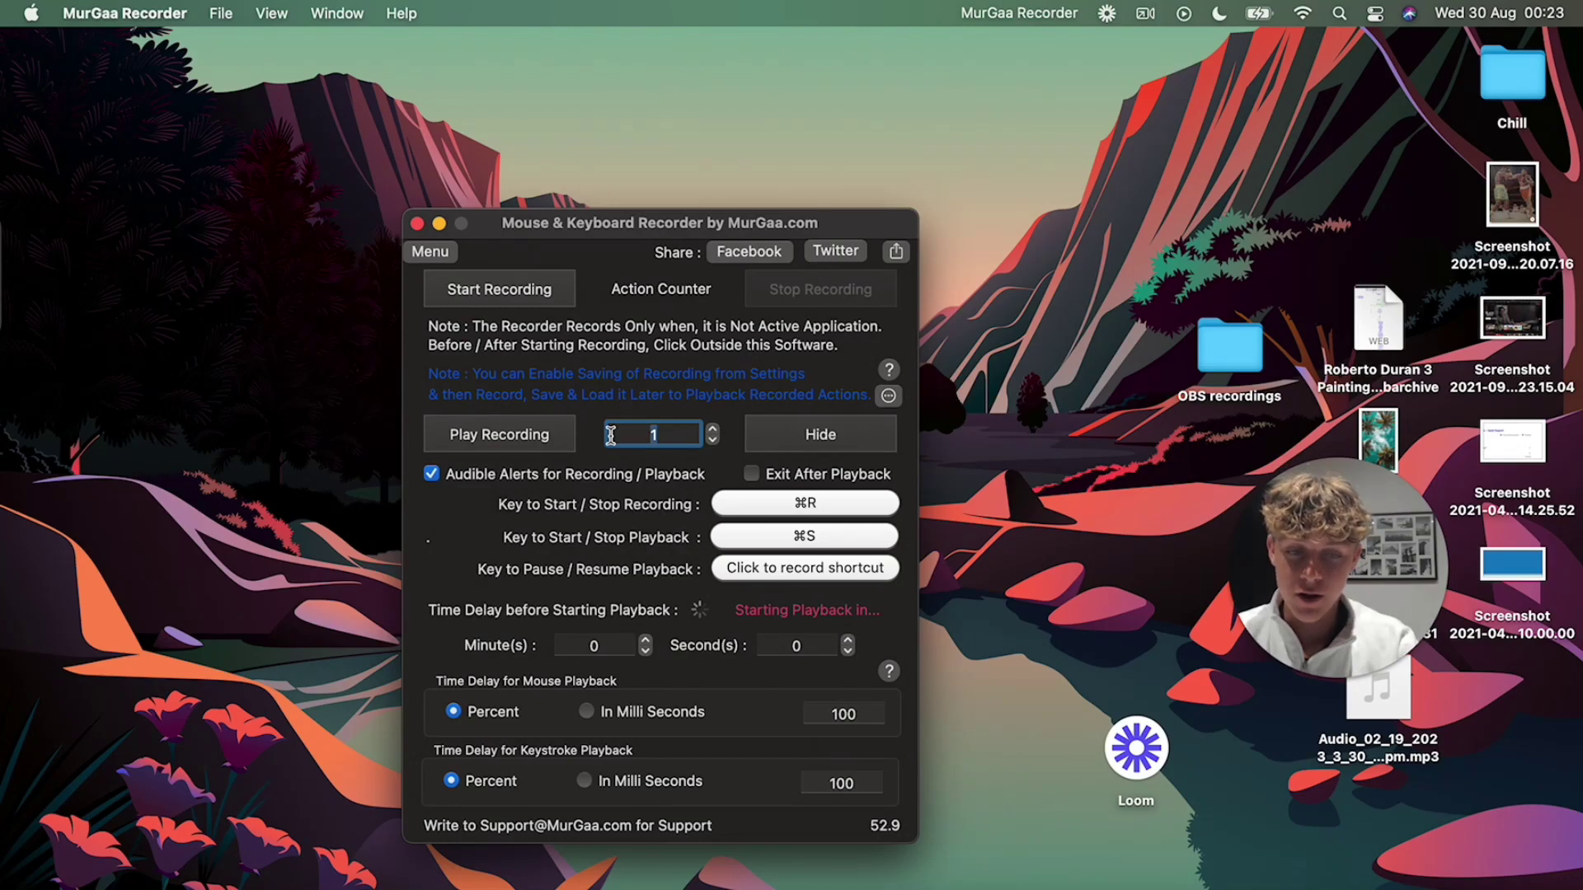
- Set MurGaa Recorder's playback repeat count to 50, keeping ⌘R as the start/stop recording key
{"action": "type", "text": "50"}
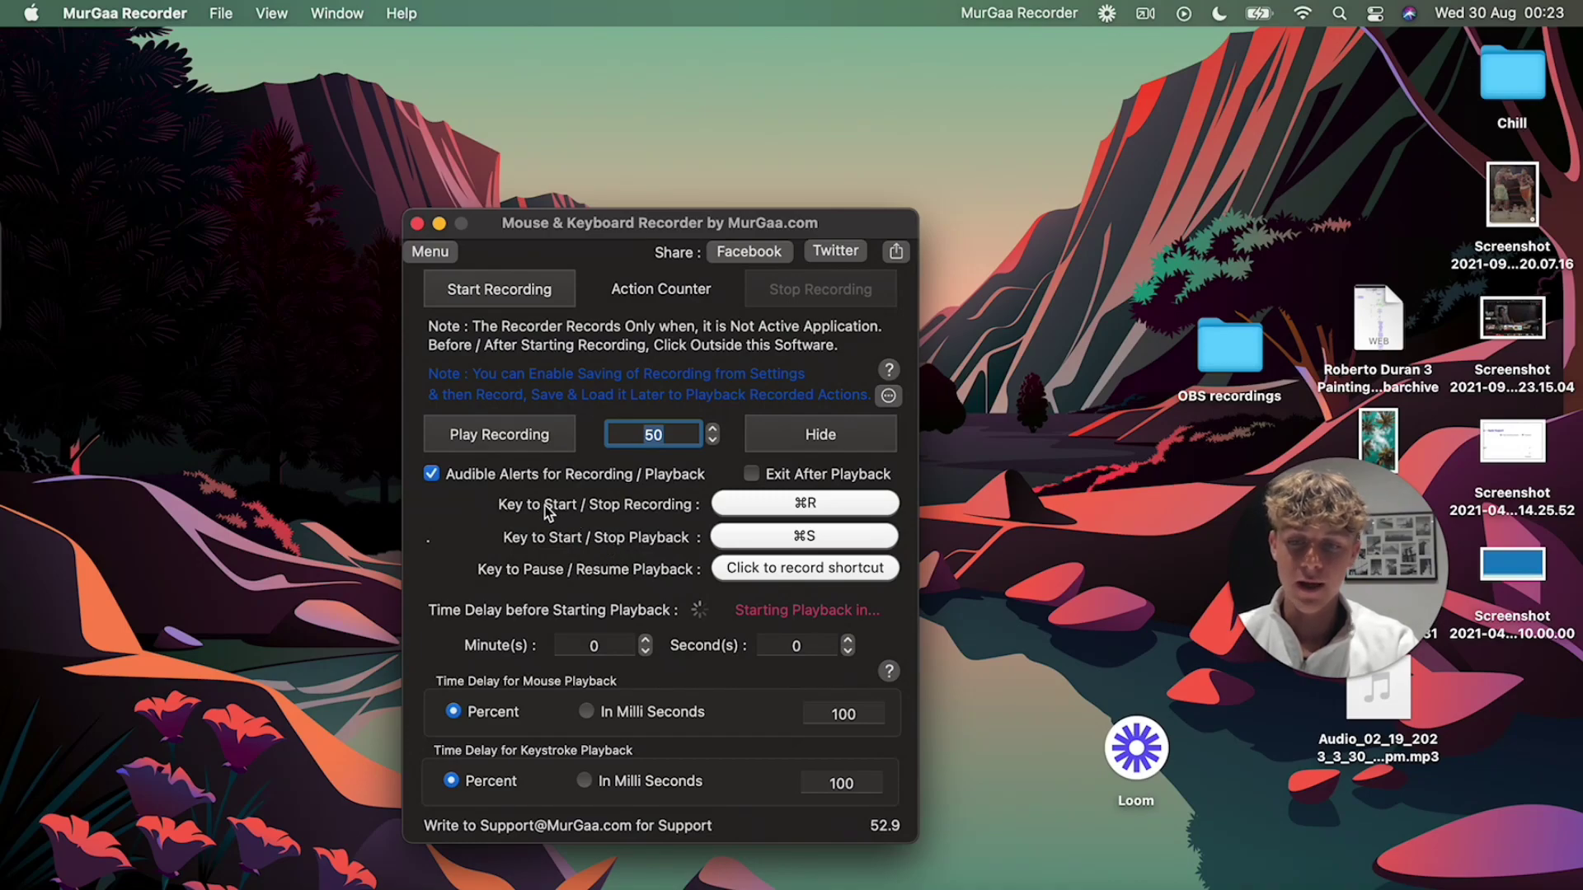
{"action": "left_click", "coordinate": [787, 505]}
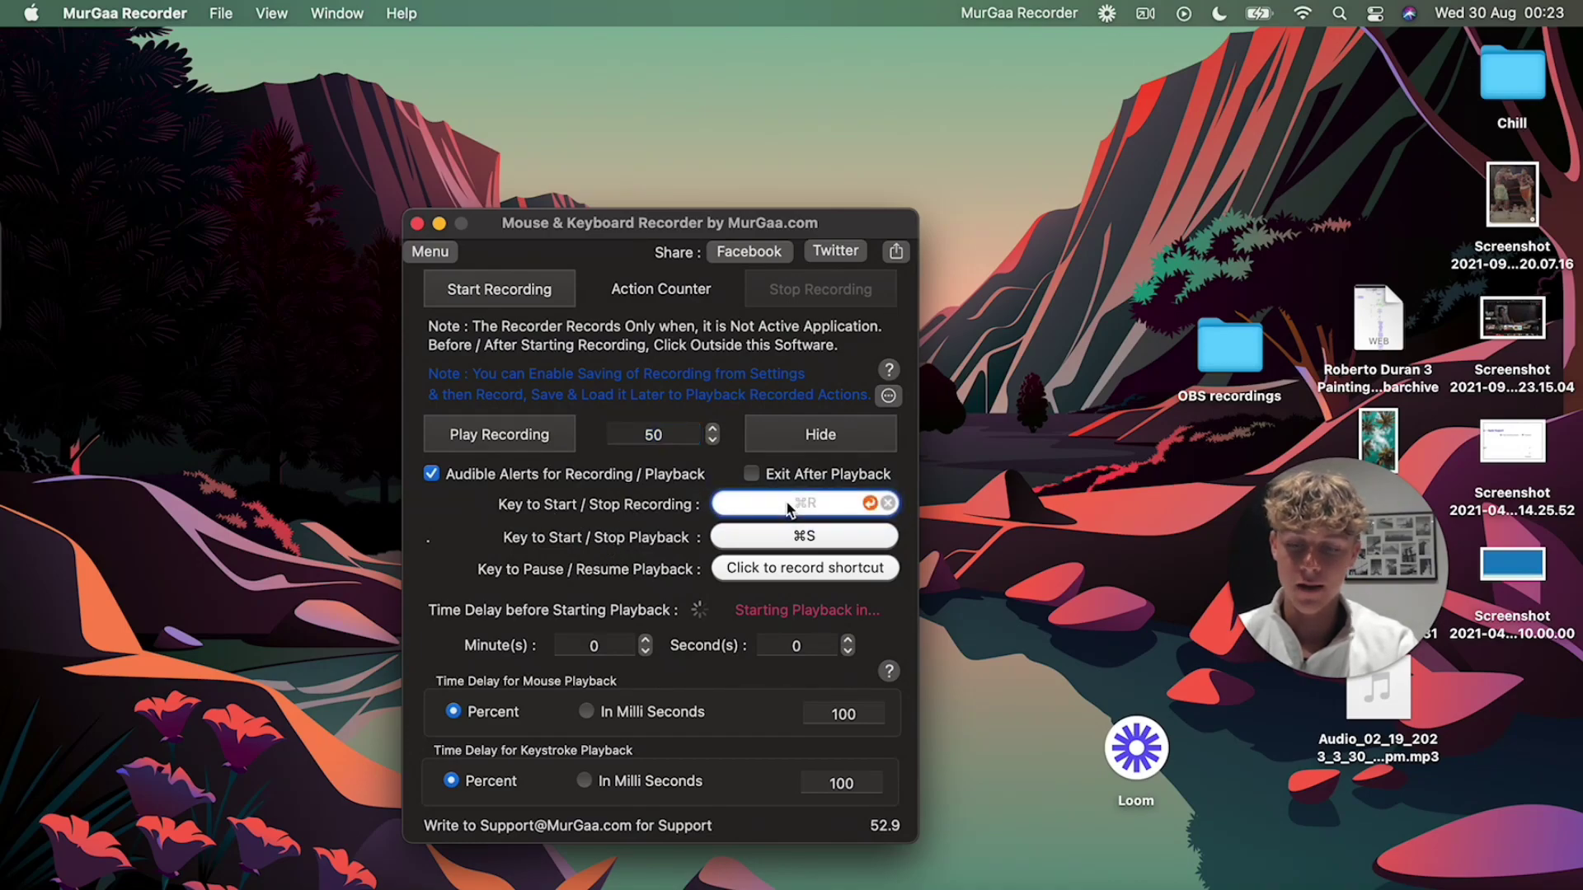
{"action": "key", "text": "super+r"}
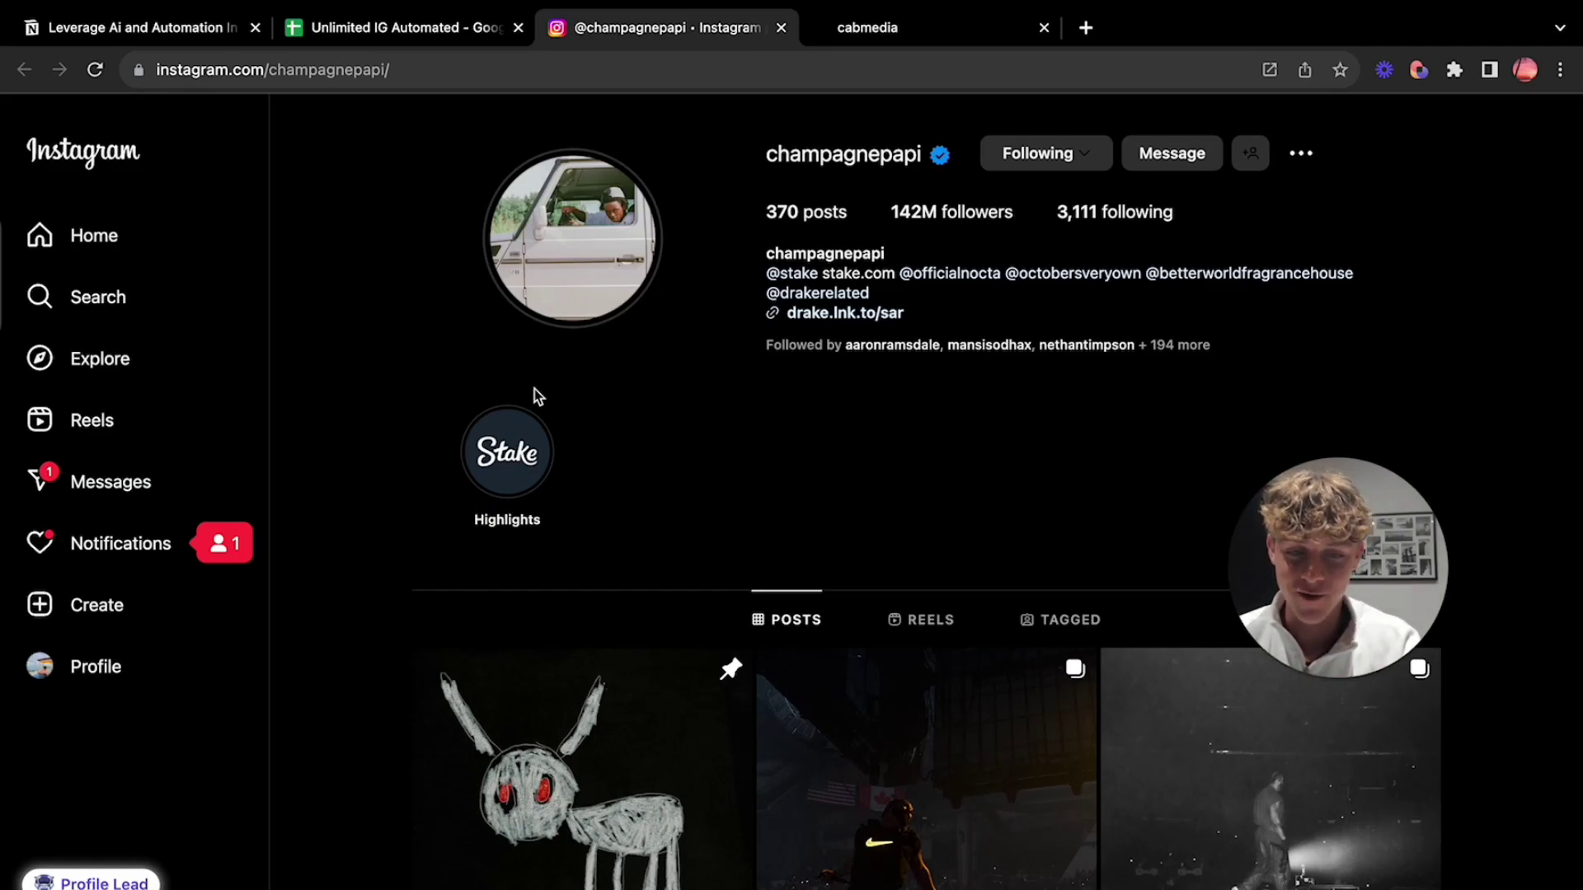
- Return to the Unlimited IG Automated lead sheet and select the first lead in A2
{"action": "left_click", "coordinate": [406, 28]}
{"action": "left_click", "coordinate": [104, 320]}
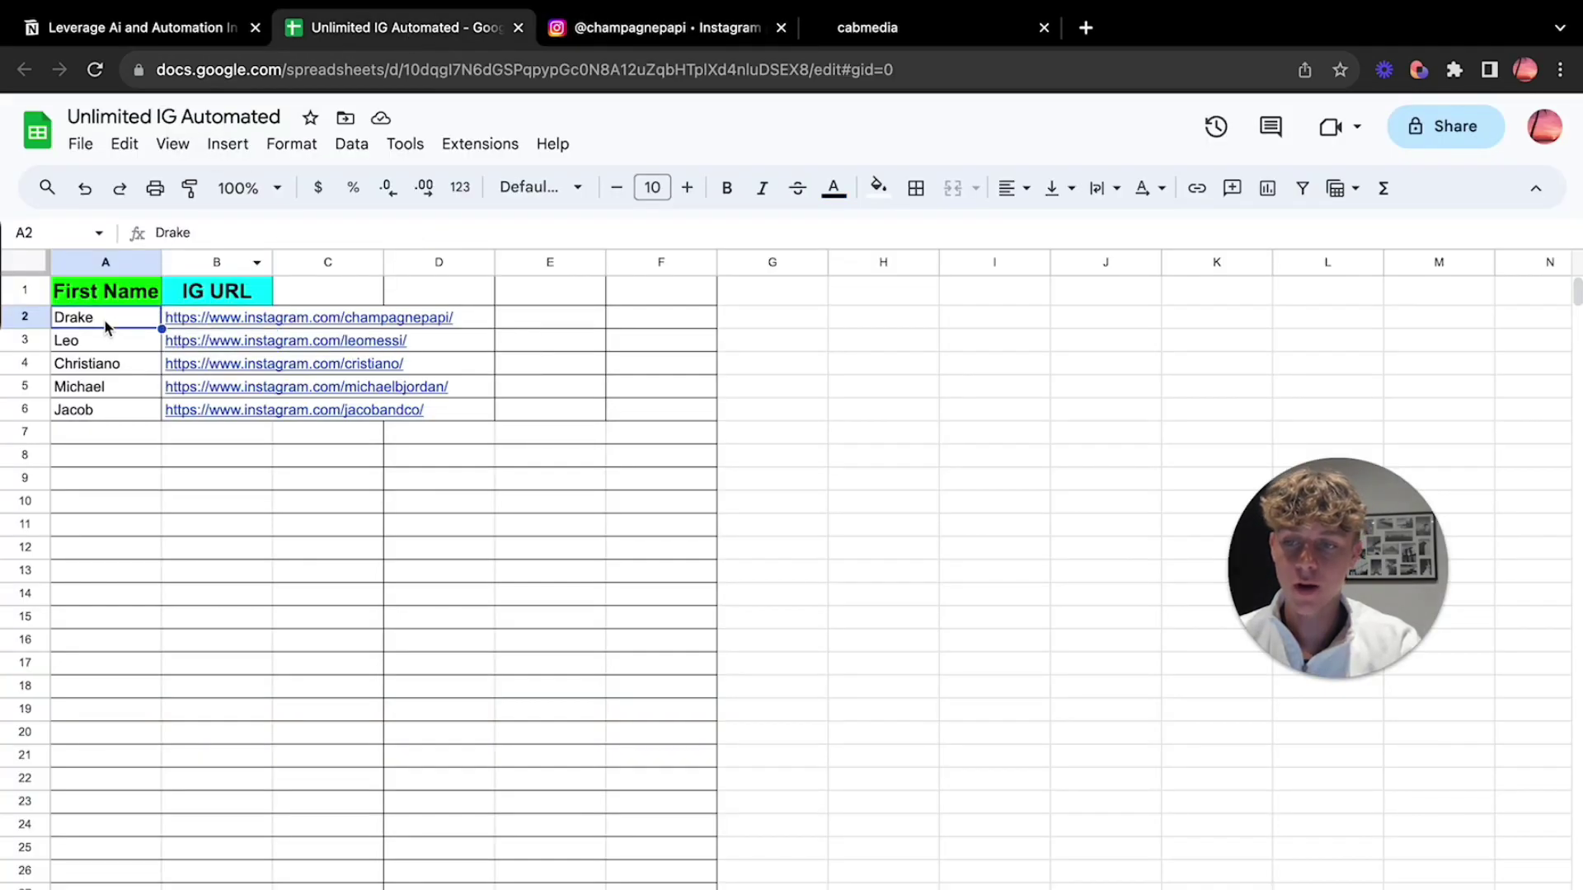
- Open System Preferences, search 'keyb' and go to the Keyboard Text replacement settings
{"action": "mouse_move", "coordinate": [795, 887]}
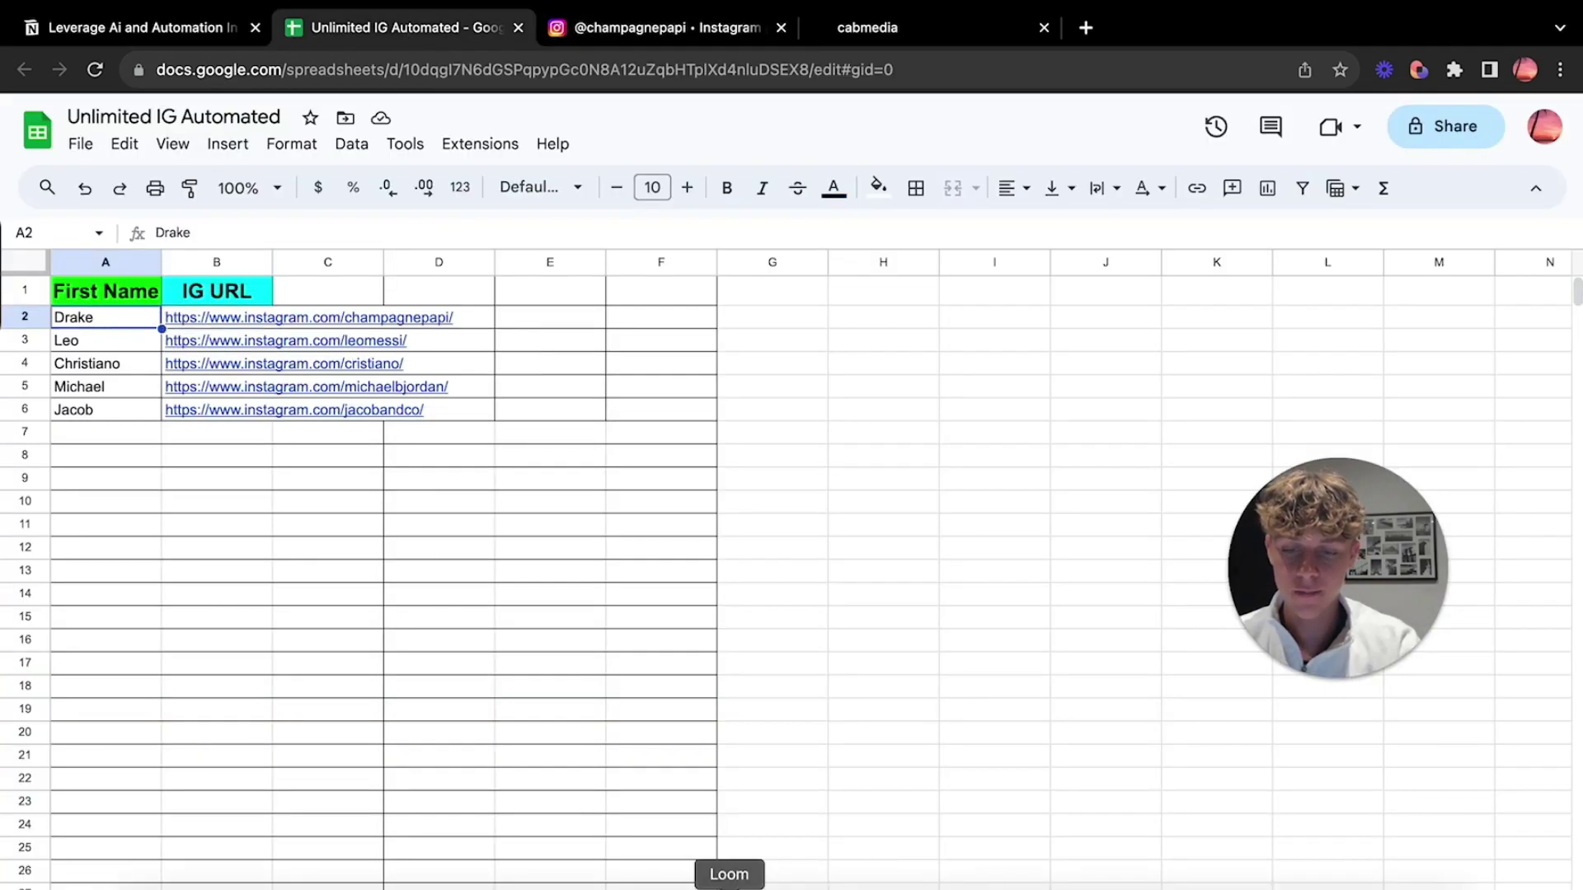
{"action": "left_click", "coordinate": [665, 884]}
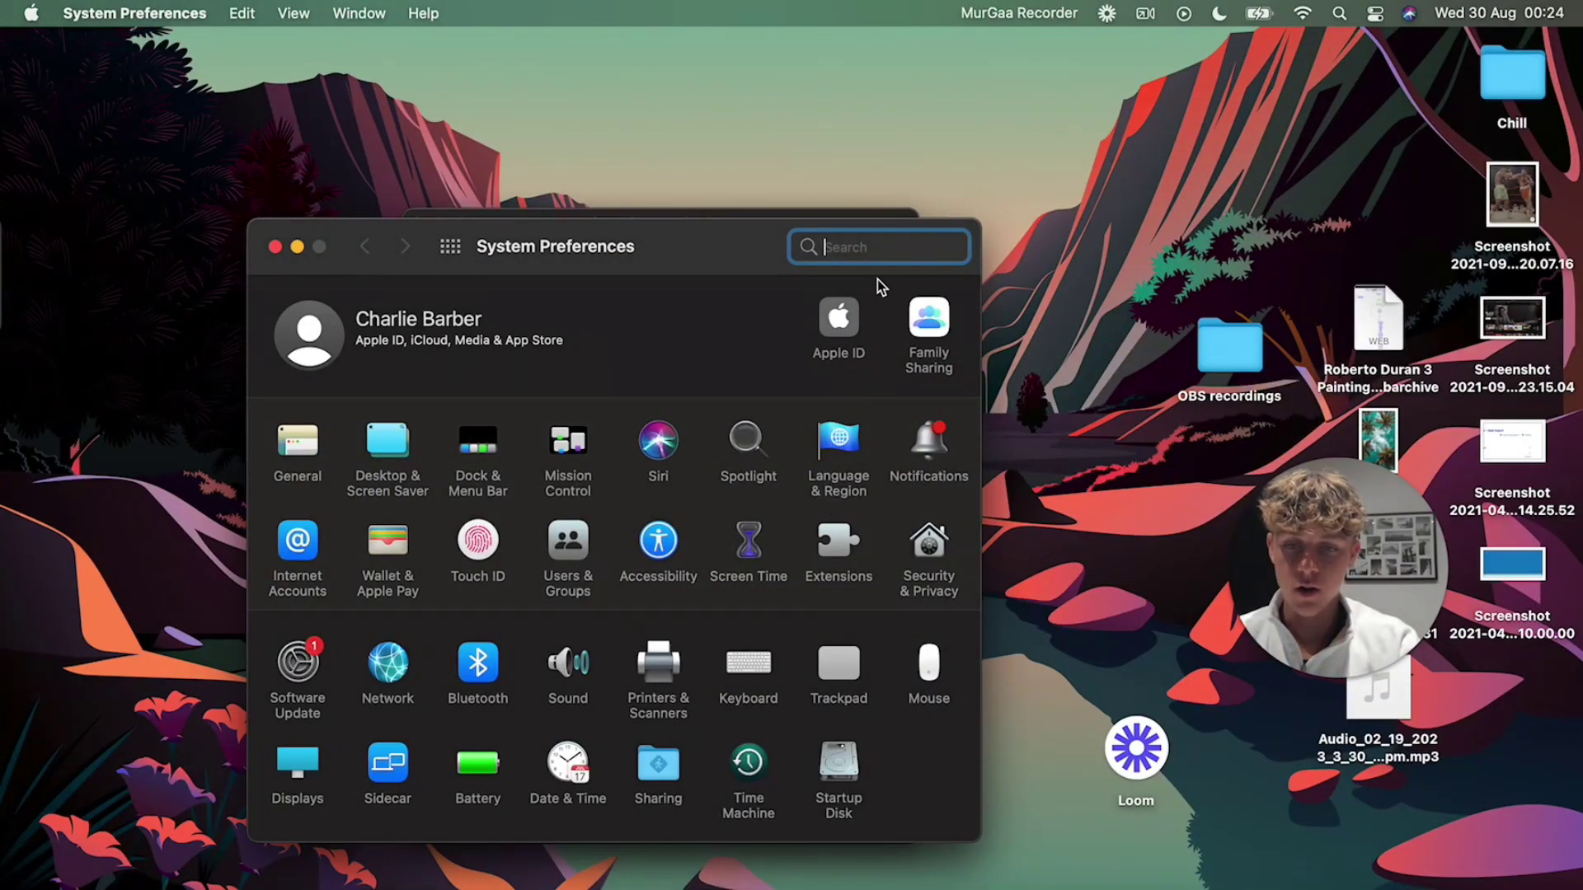
{"action": "type", "text": "text"}
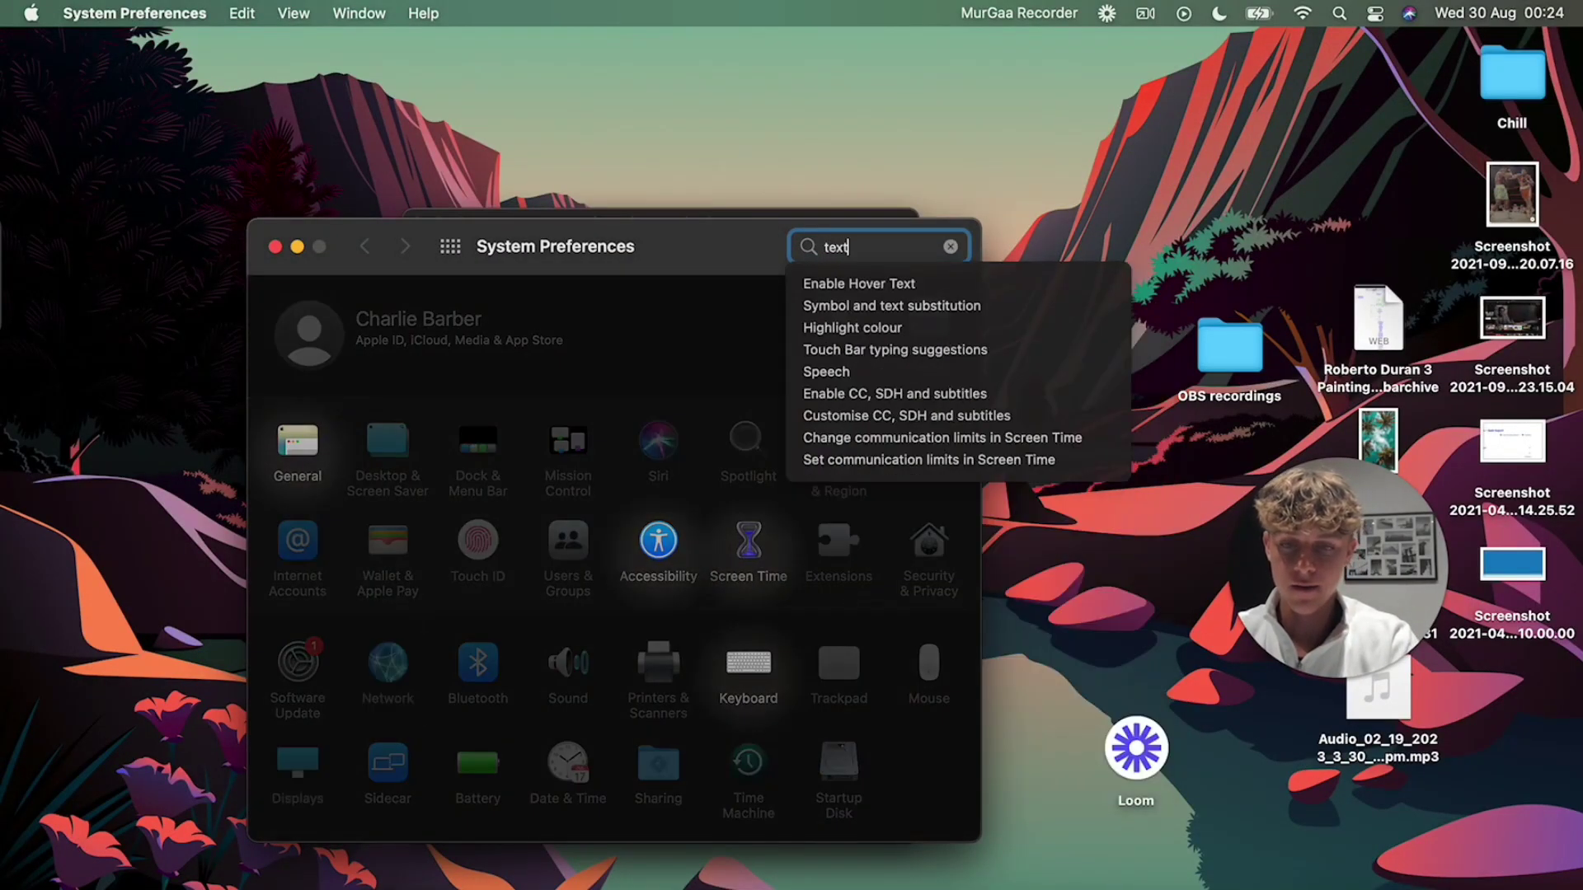
{"action": "key", "text": "BackSpace"}
{"action": "key", "text": "BackSpace"}
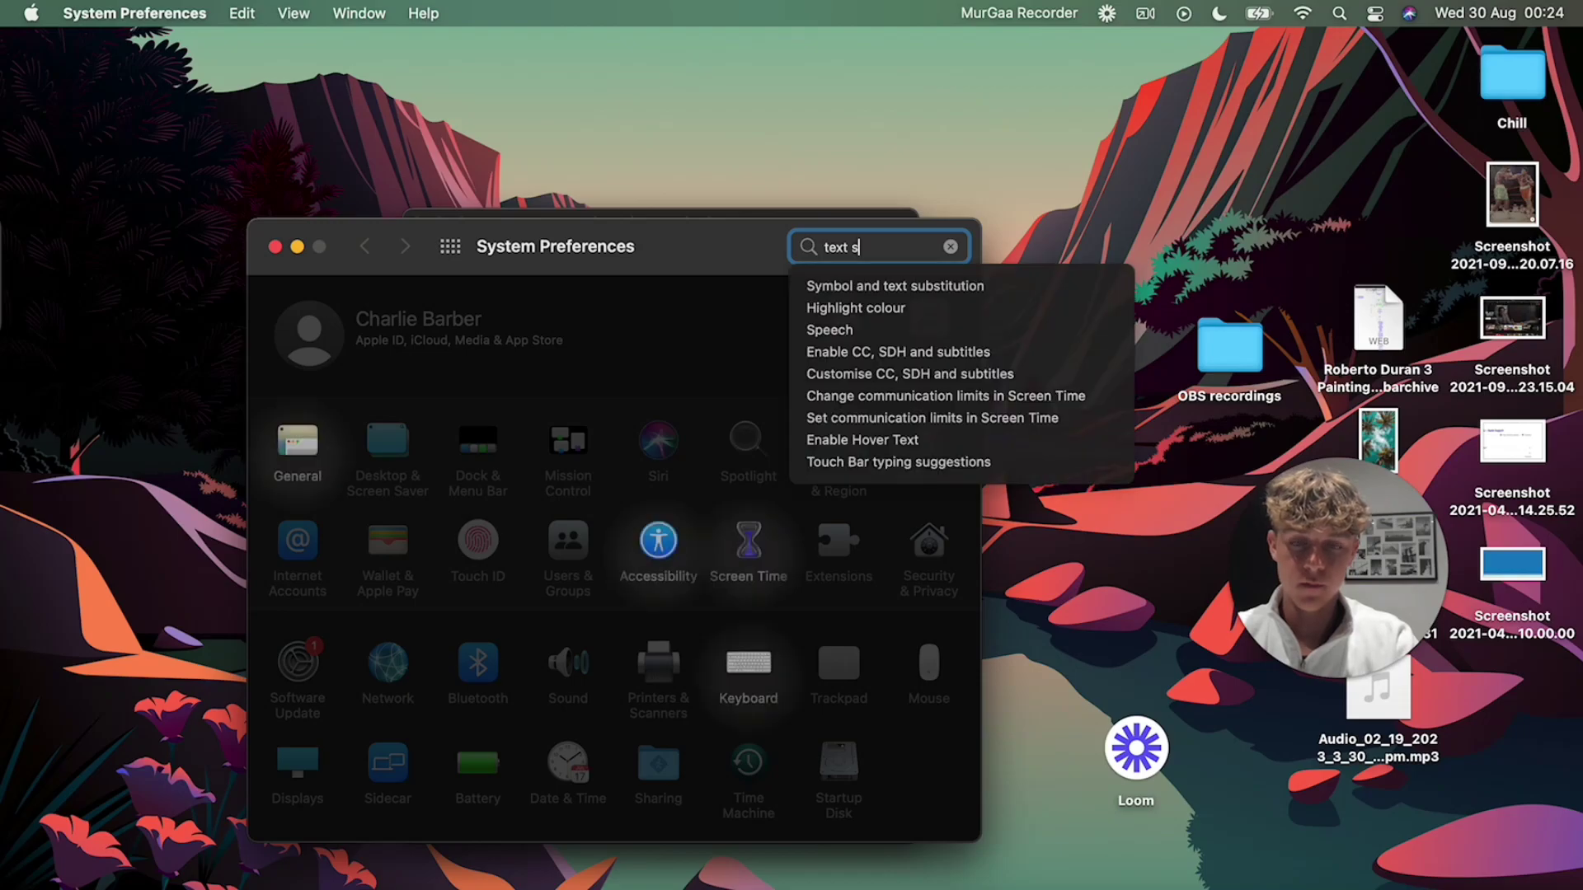
{"action": "key", "text": "BackSpace"}
{"action": "key", "text": "BackSpace"}
{"action": "type", "text": "keyb"}
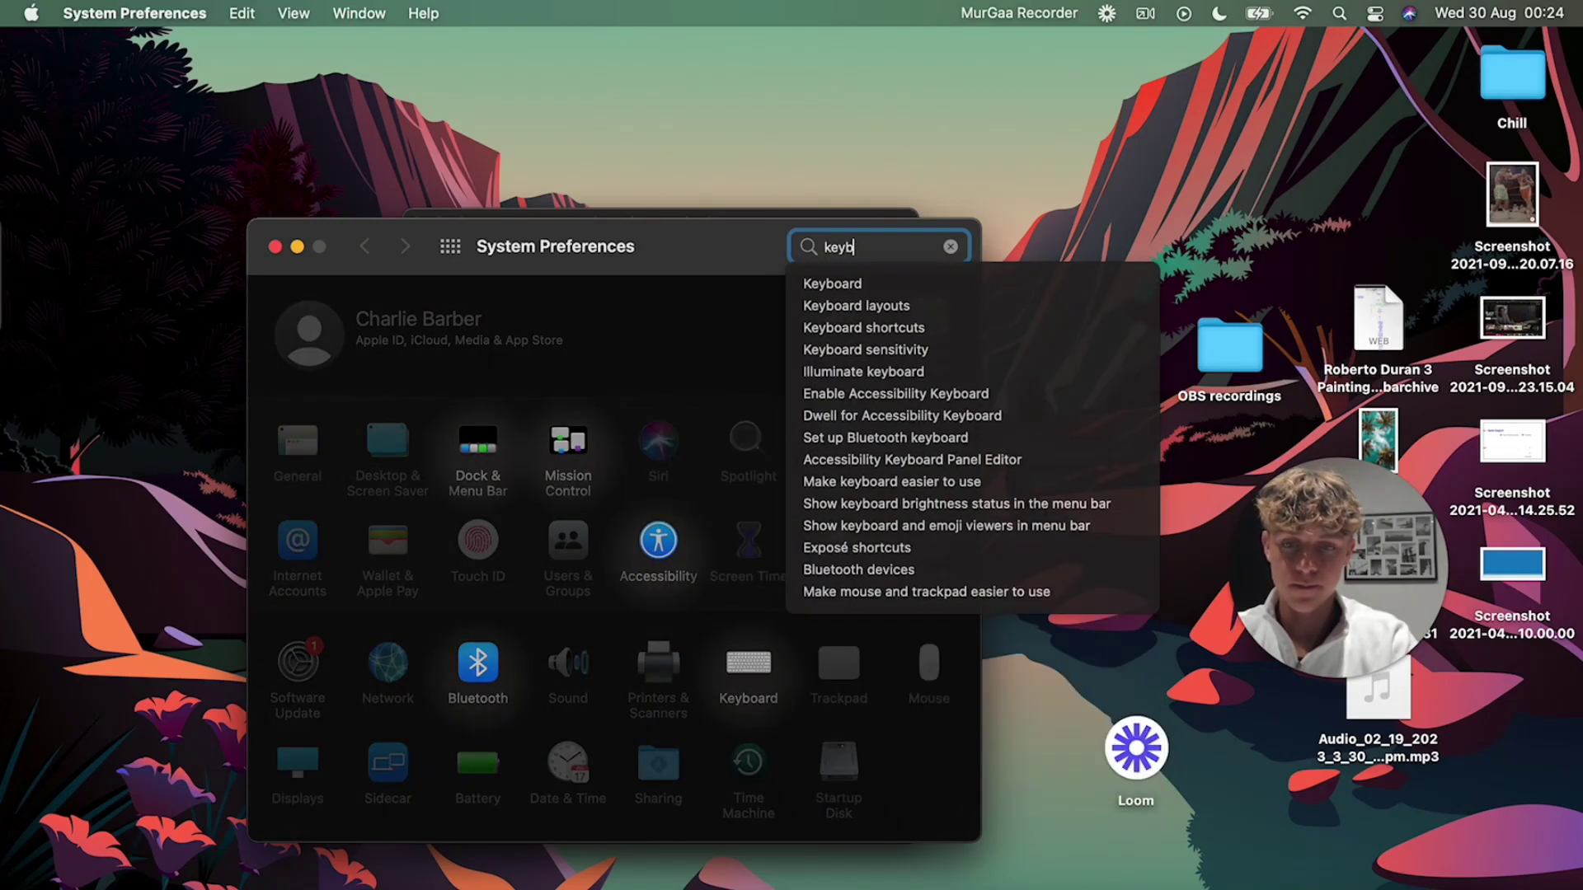
{"action": "left_click", "coordinate": [912, 328]}
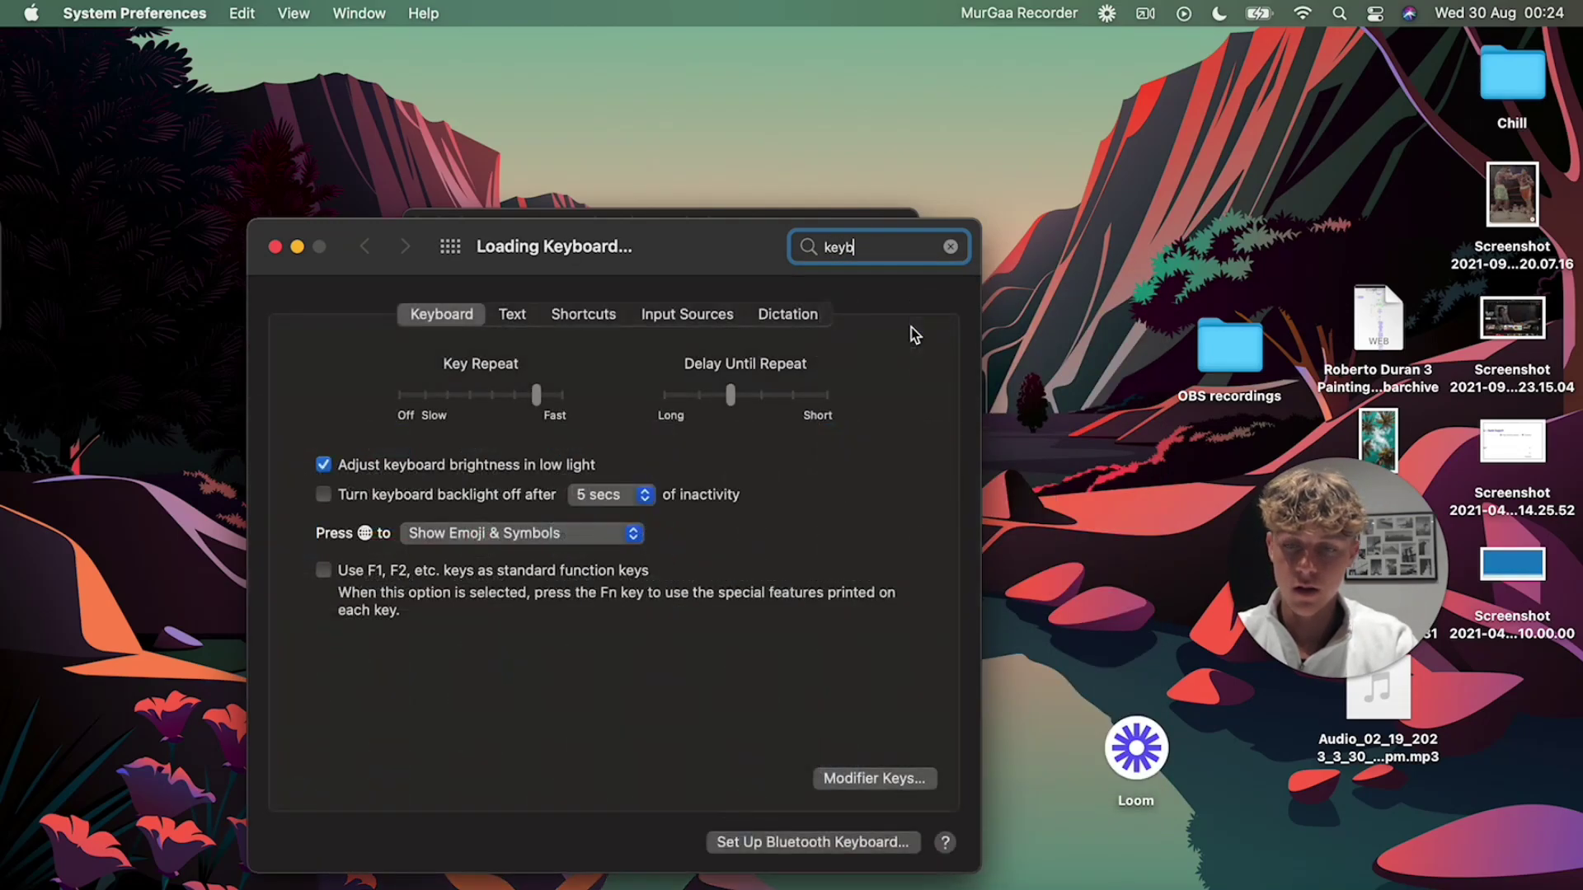
{"action": "left_click", "coordinate": [512, 321]}
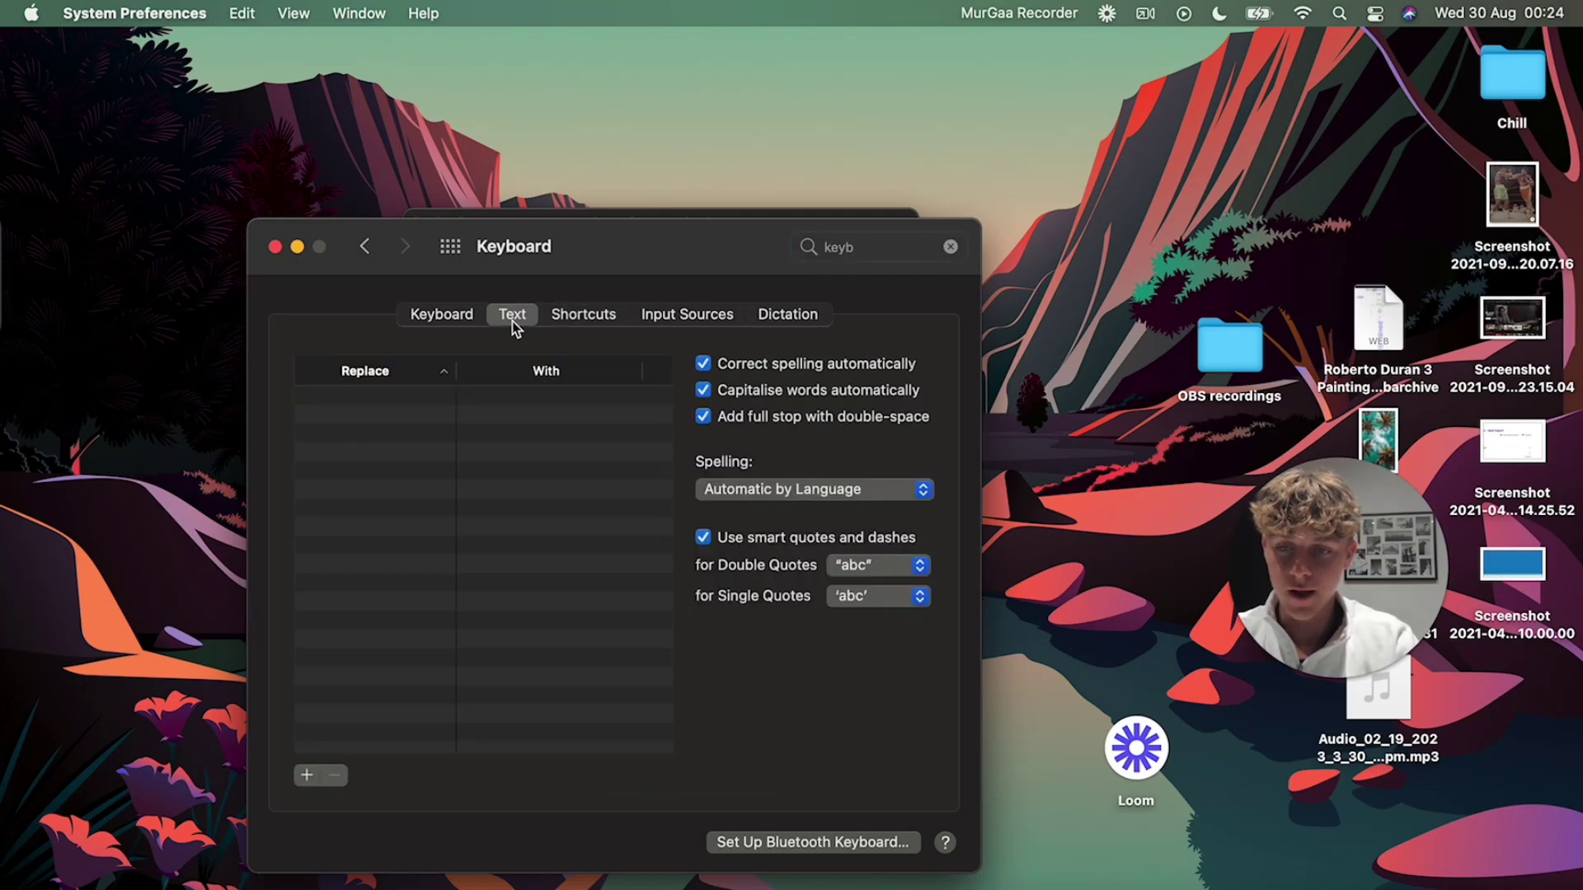
- Add a new text replacement entry with the shortcut 'yt'
{"action": "double_click", "coordinate": [384, 397]}
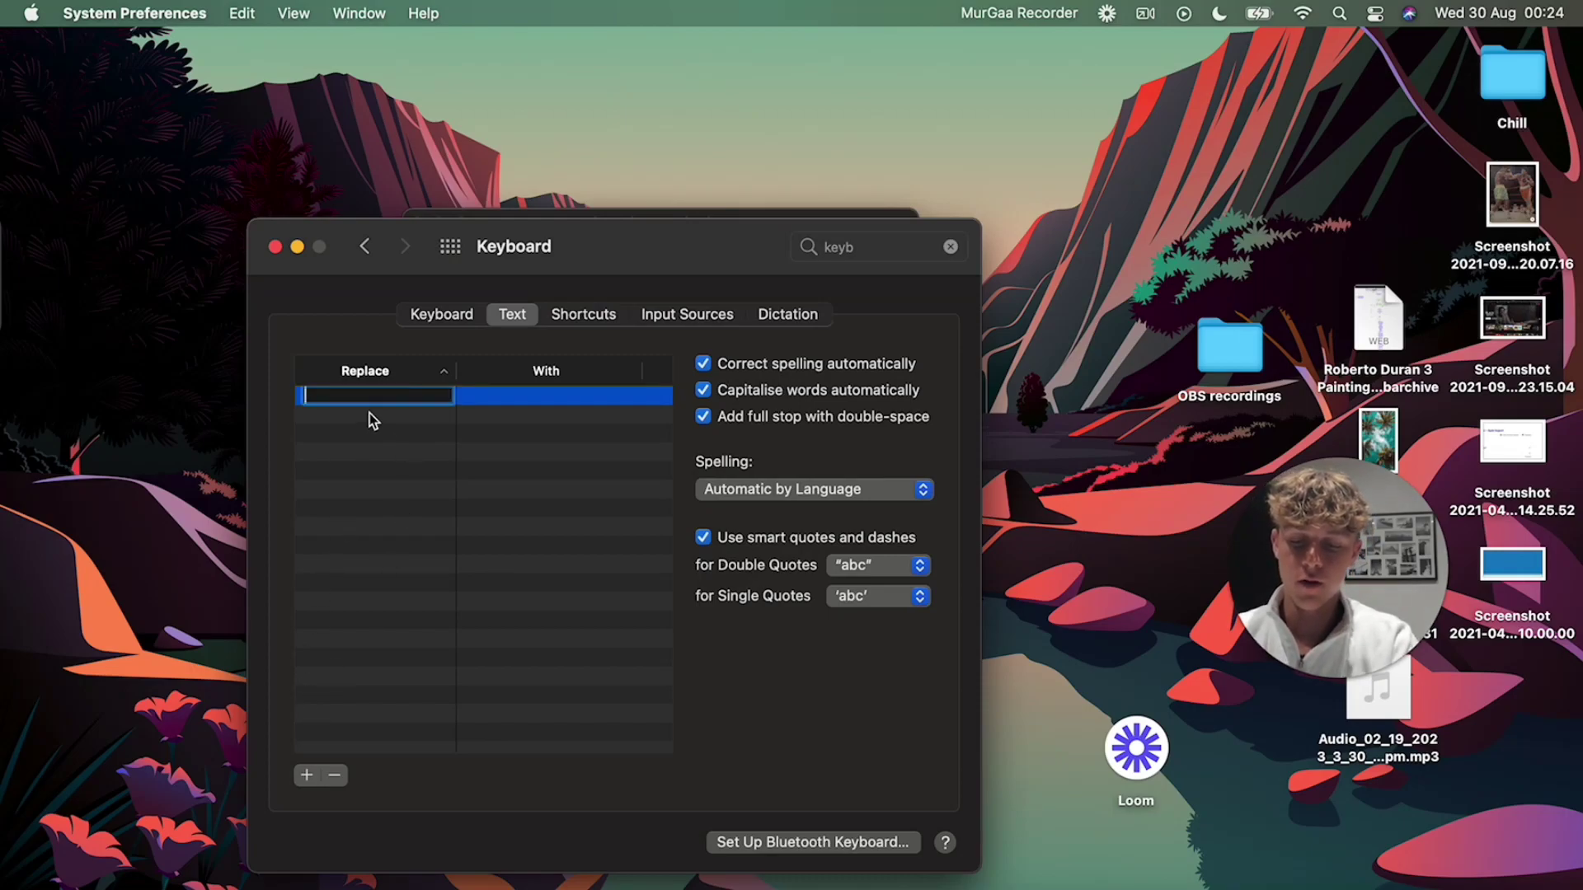
{"action": "type", "text": "test for yt"}
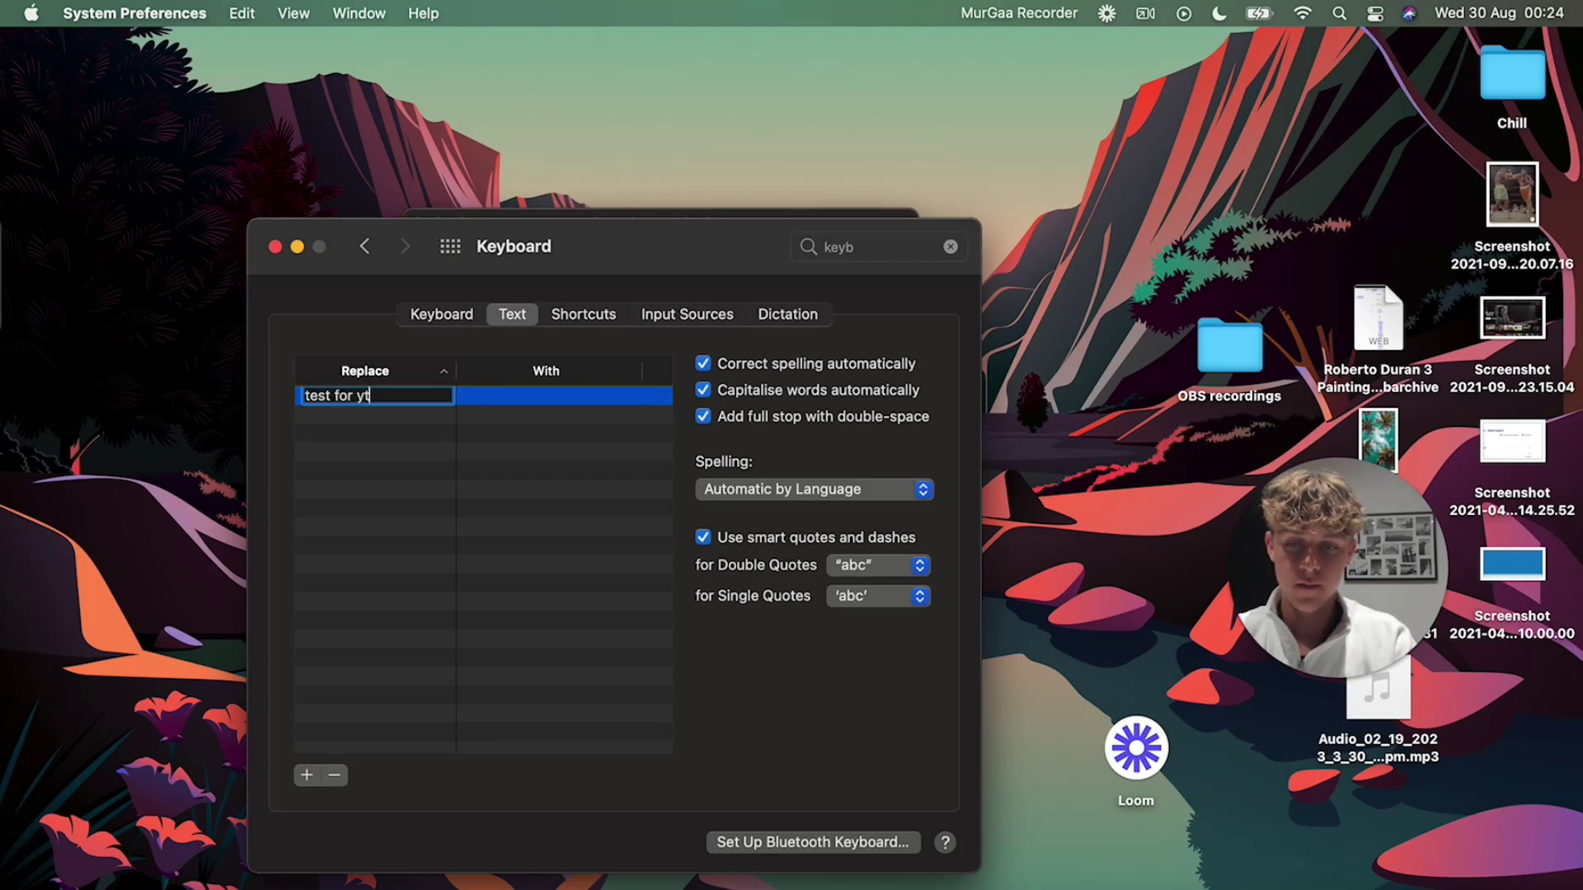
{"action": "key", "text": "BackSpace"}
{"action": "key", "text": "BackSpace"}
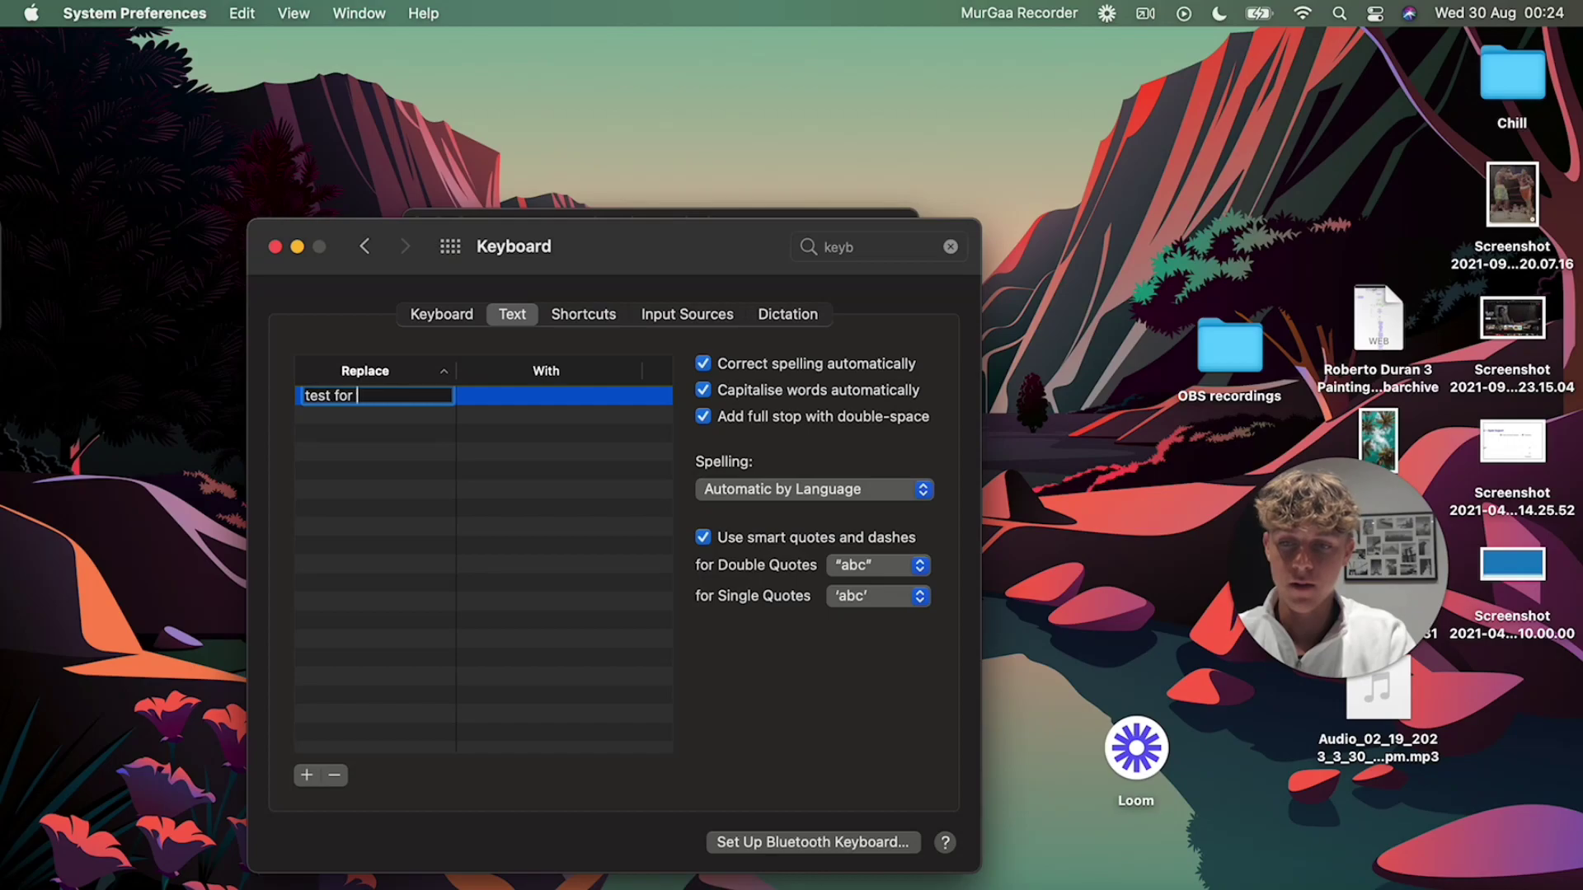
{"action": "key", "text": "BackSpace"}
{"action": "key", "text": "BackSpace"}
{"action": "key", "text": "BackSpace"}
{"action": "key", "text": "BackSpace"}
{"action": "key", "text": "BackSpace"}
{"action": "key", "text": "BackSpace"}
{"action": "key", "text": "BackSpace"}
{"action": "key", "text": "BackSpace"}
{"action": "key", "text": "BackSpace"}
{"action": "type", "text": "yt"}
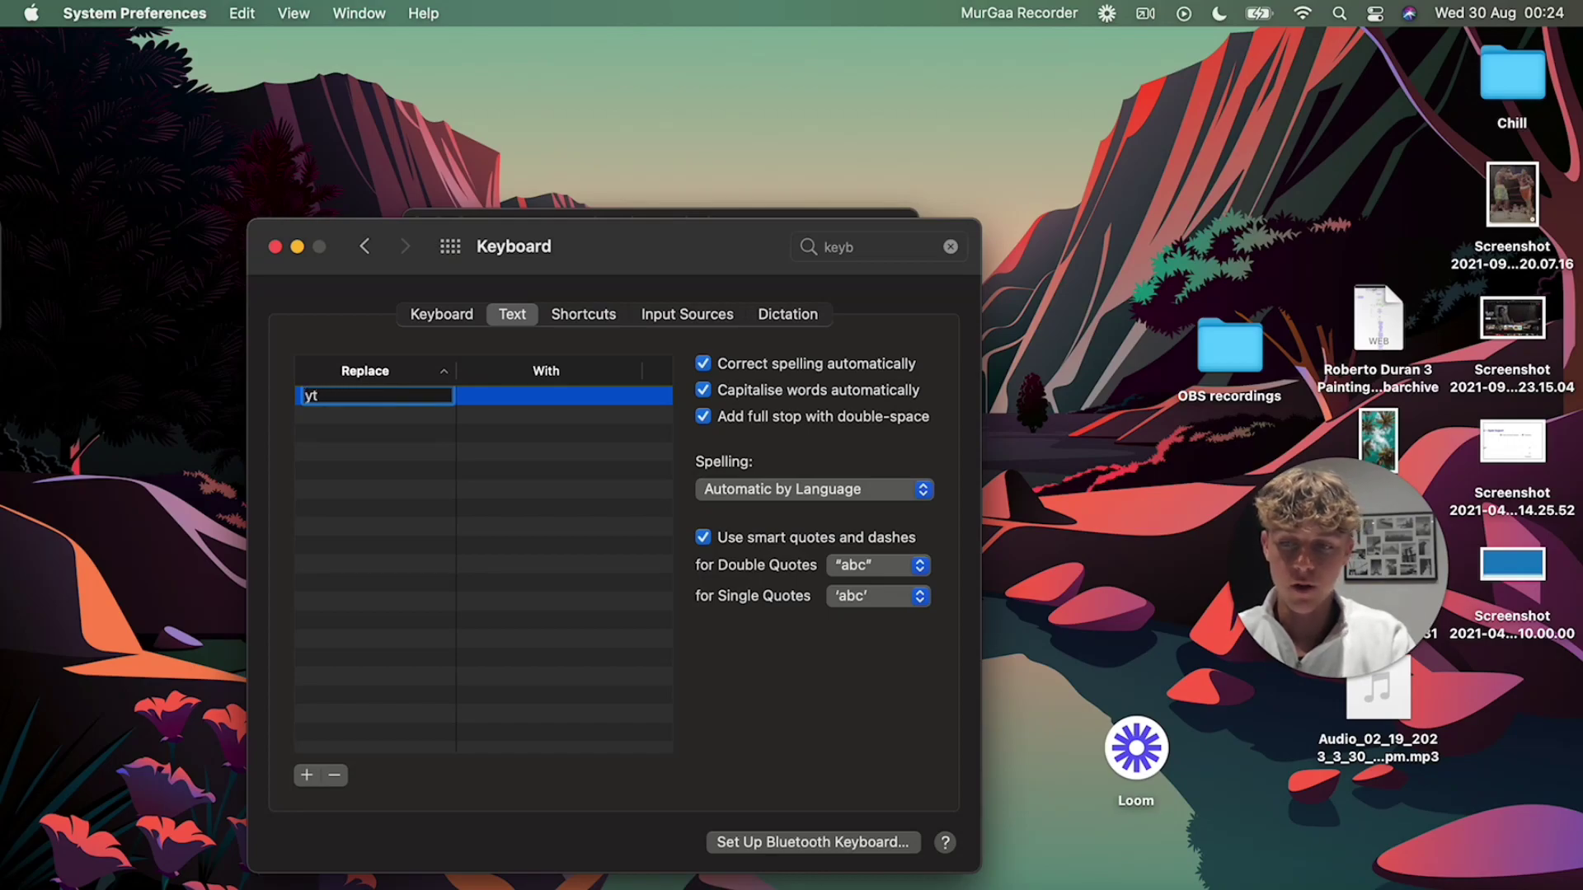
- Set yt's replacement to the pasted 'Hey NAME, ...' outreach message and commit it
{"action": "left_click", "coordinate": [503, 399]}
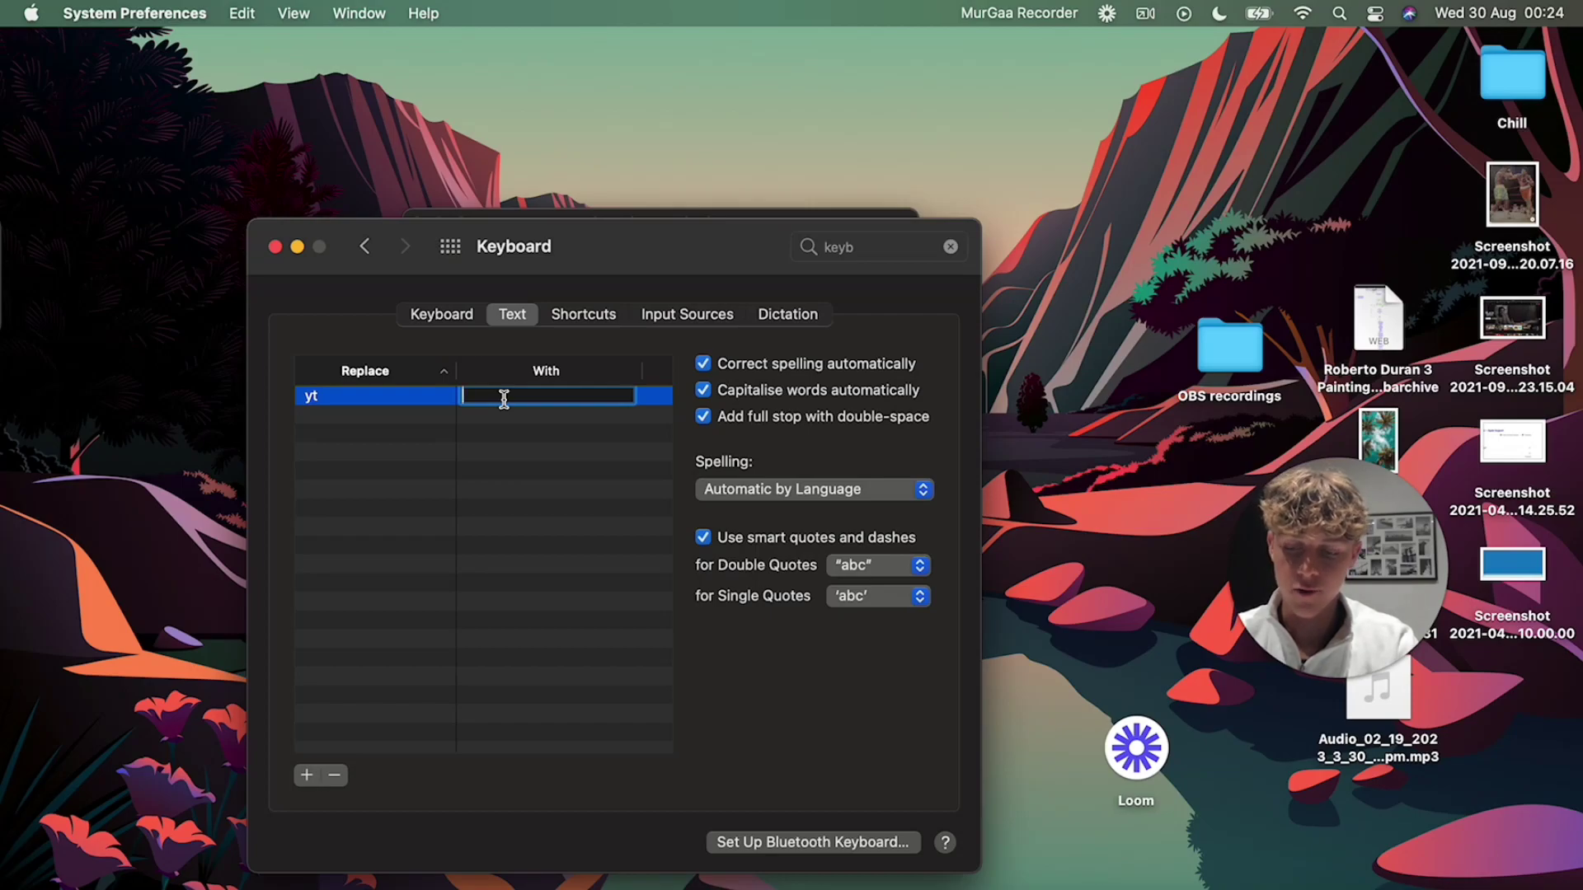
{"action": "type", "text": "Hey "}
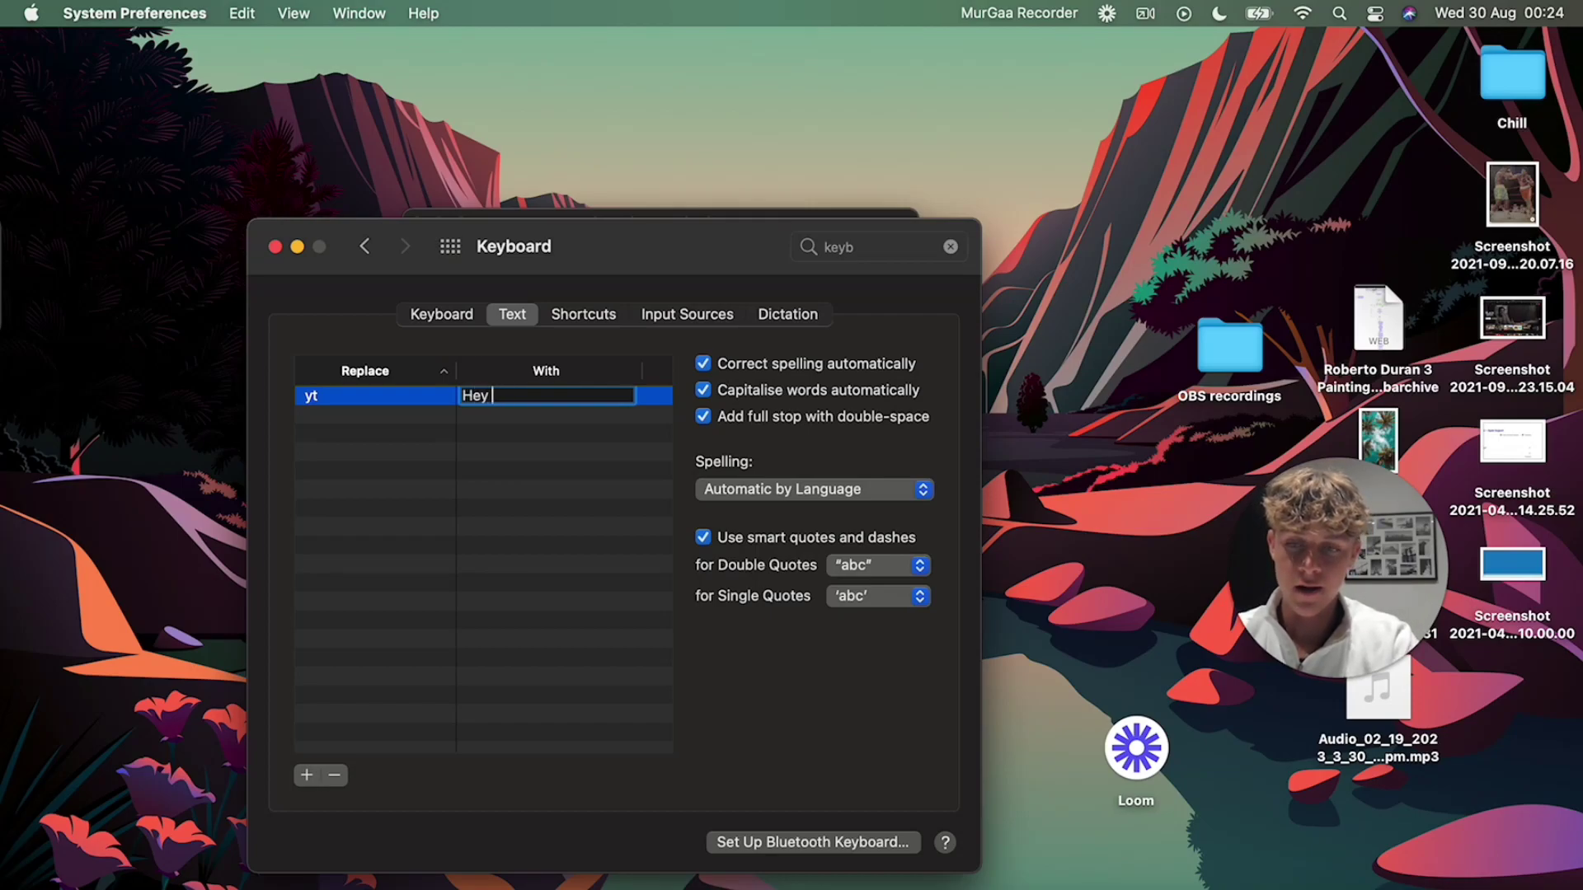
{"action": "type", "text": "NAME, "}
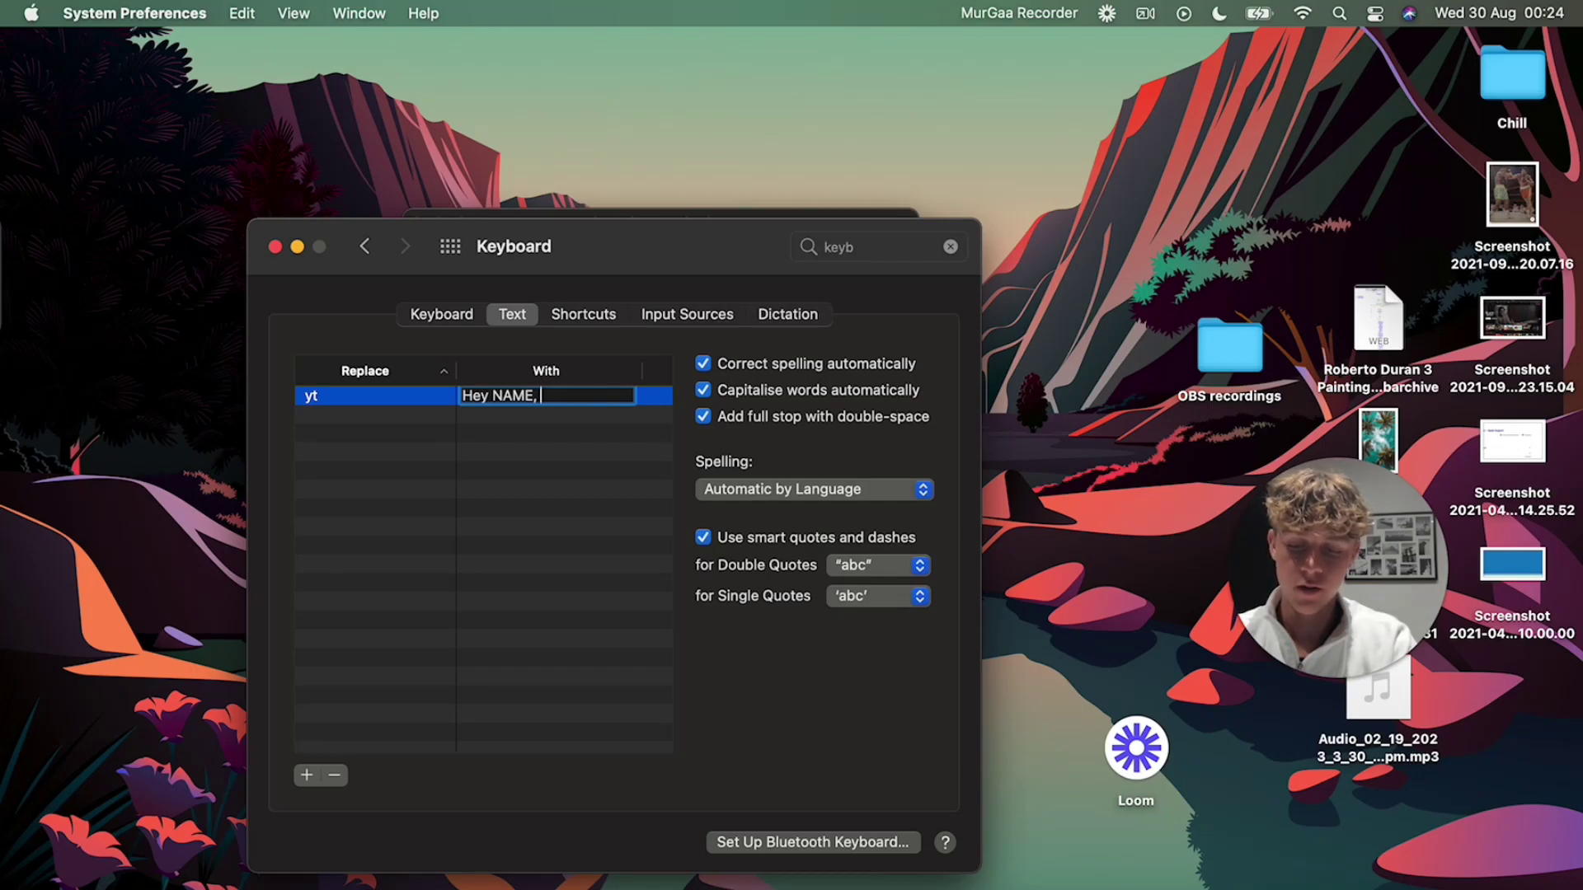
{"action": "type", "text": "love"}
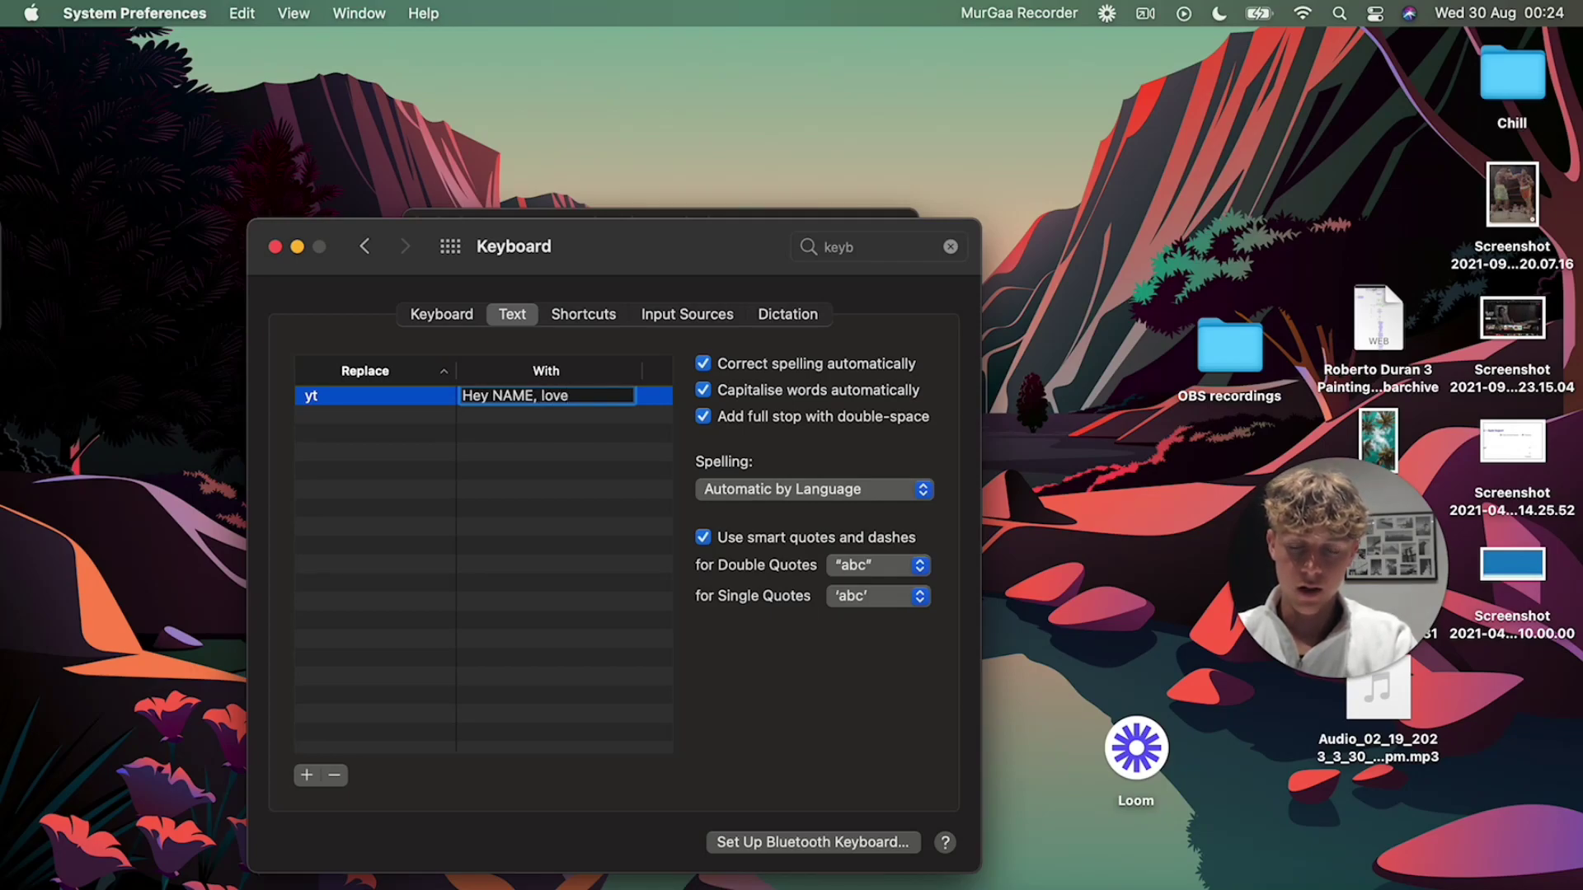
{"action": "key", "text": "BackSpace"}
{"action": "key", "text": "BackSpace"}
{"action": "key", "text": "BackSpace"}
{"action": "key", "text": "BackSpace"}
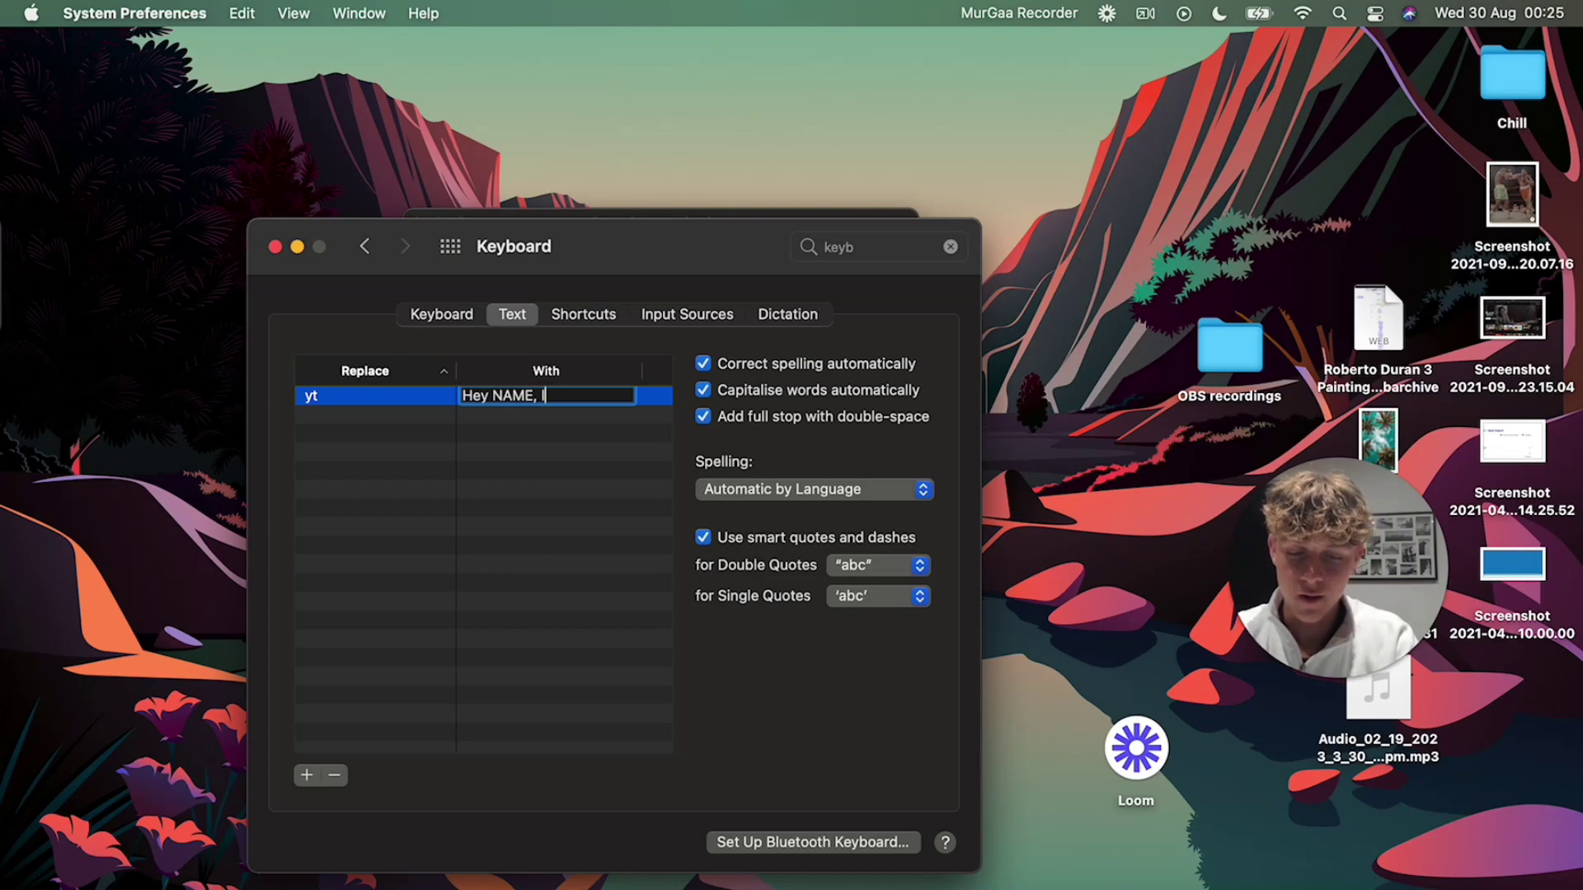
{"action": "key", "text": "BackSpace"}
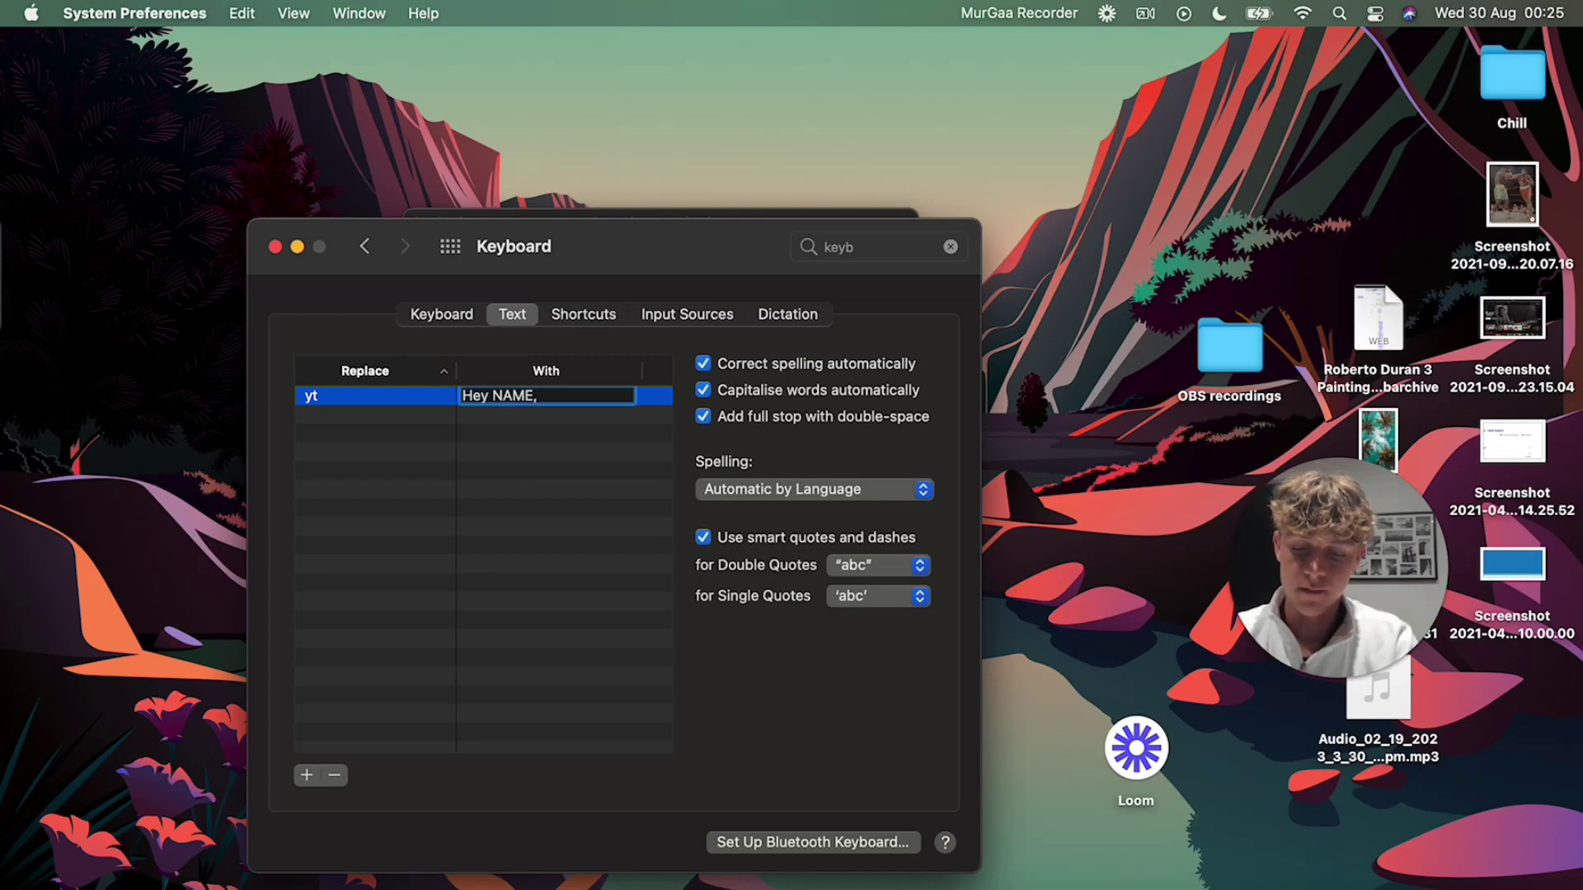
{"action": "key", "text": "super+v"}
{"action": "key", "text": "Return"}
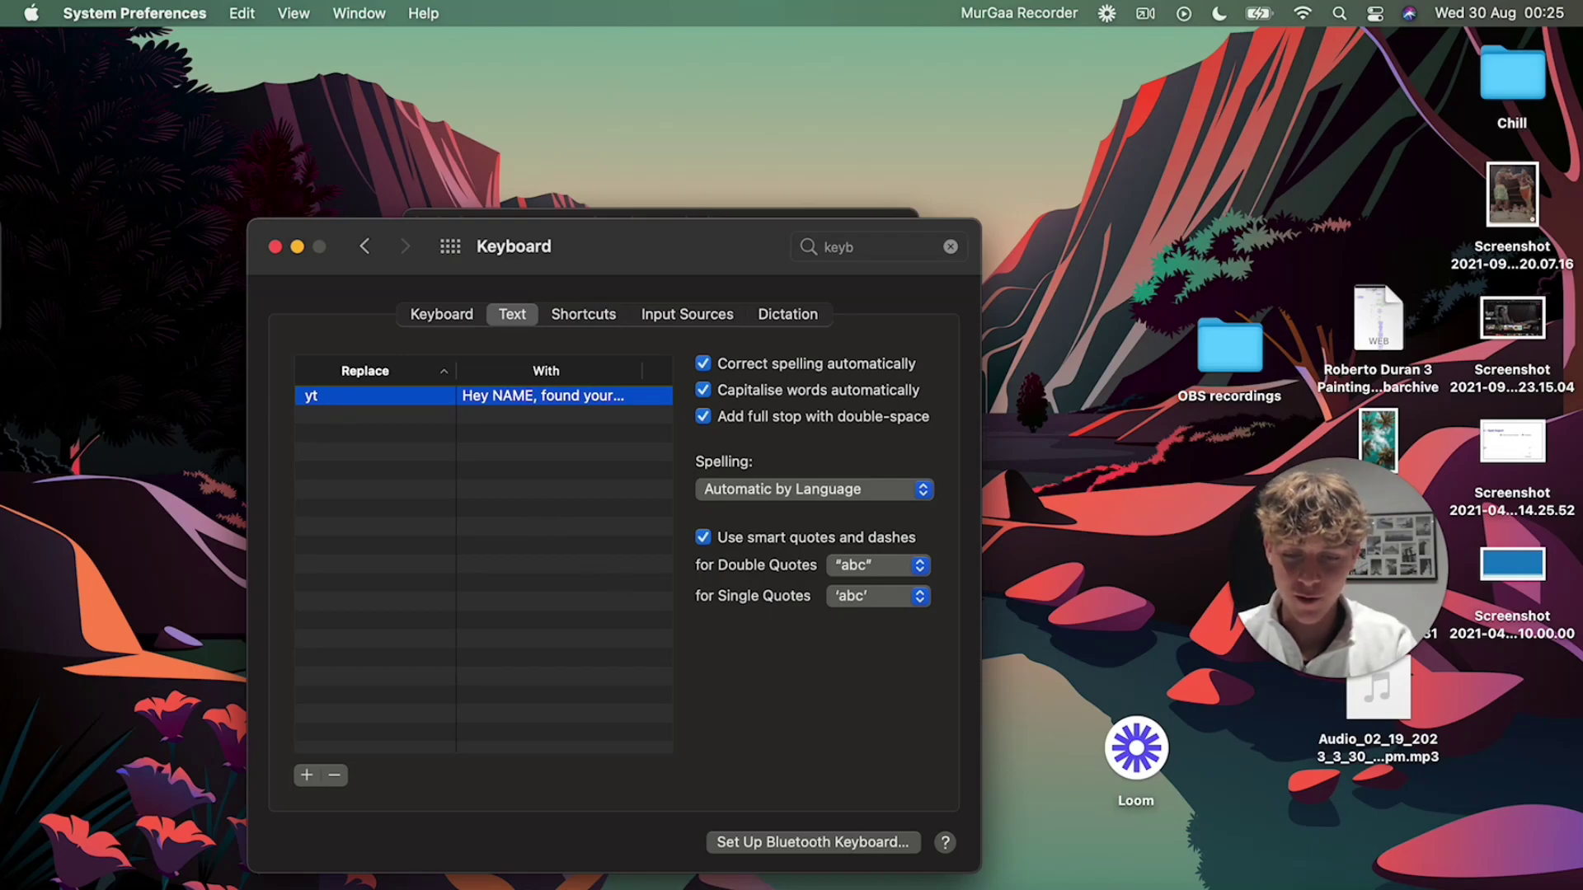
{"action": "left_click", "coordinate": [824, 881]}
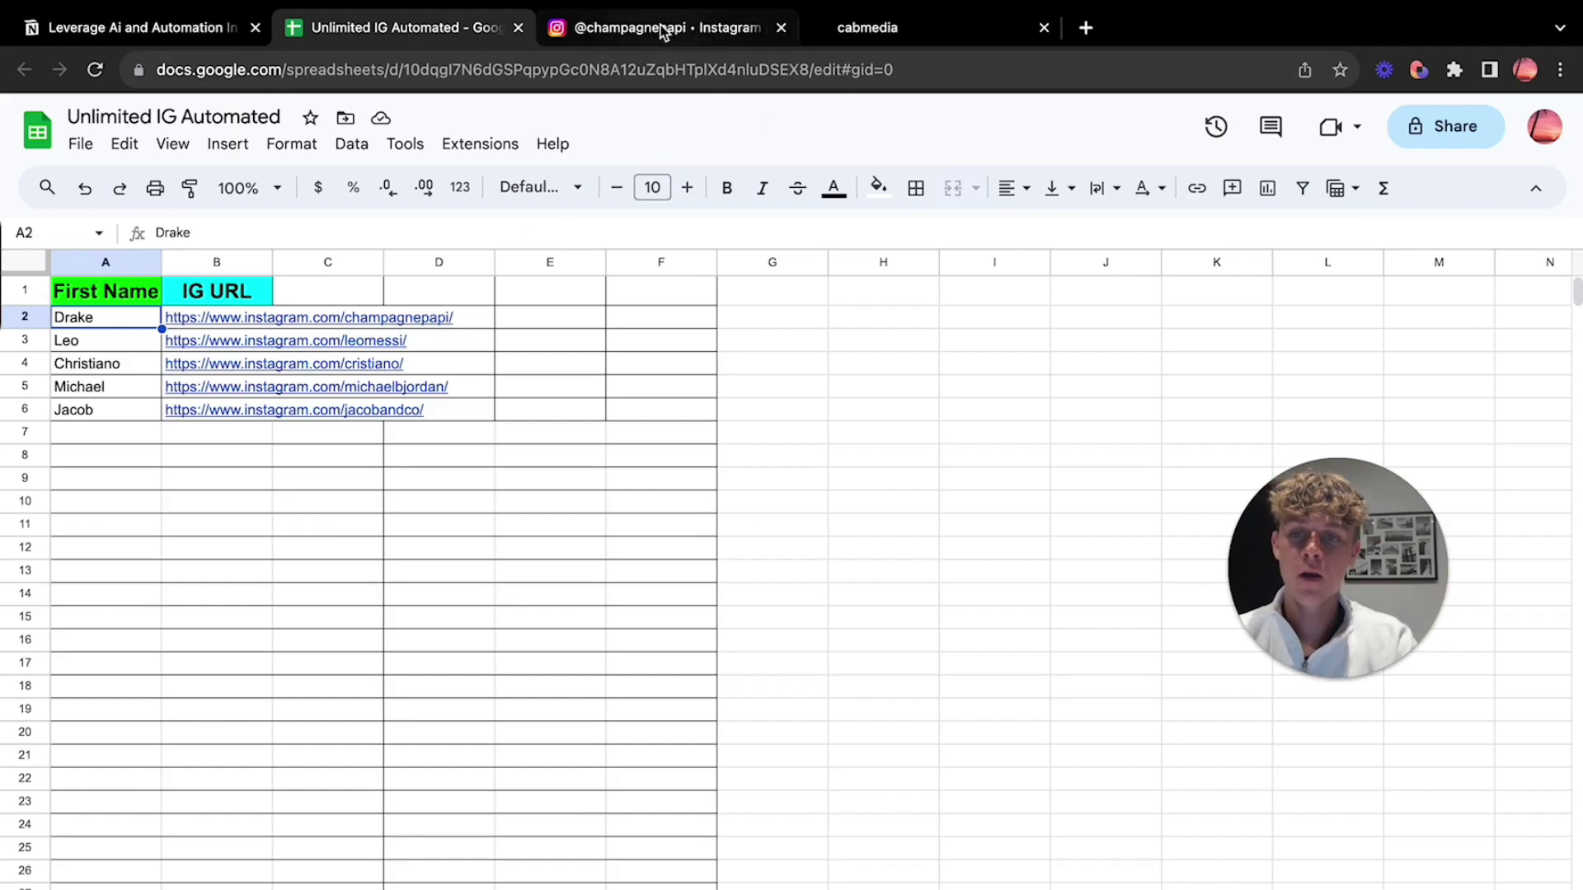
- Close the Instagram profile tab and point out the lead sheet's IG URL column
{"action": "left_click", "coordinate": [781, 27]}
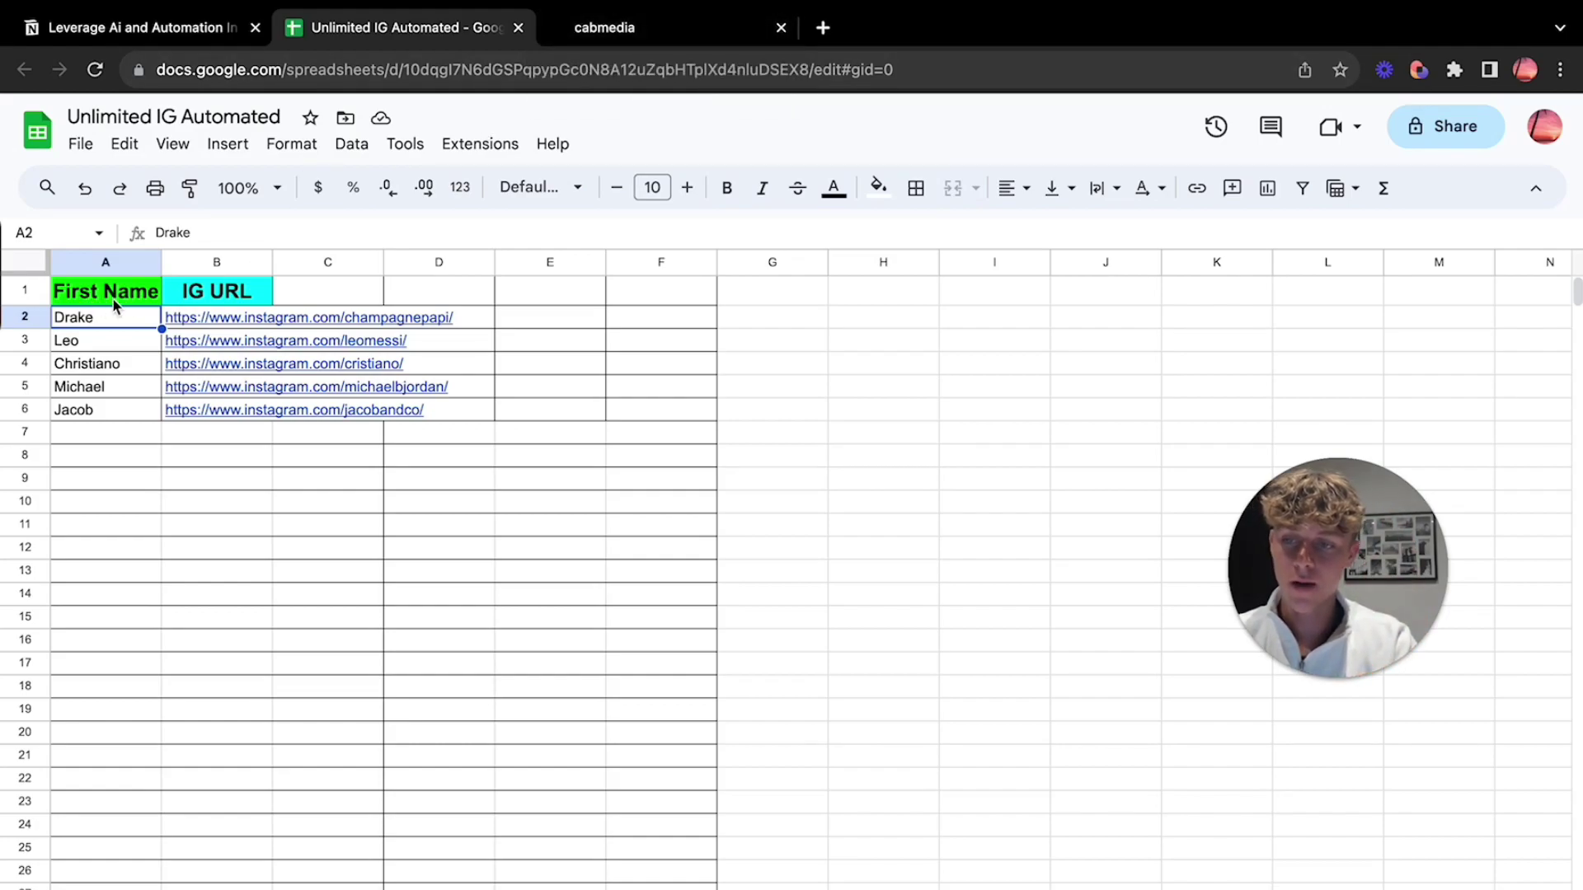
{"action": "left_click", "coordinate": [200, 293]}
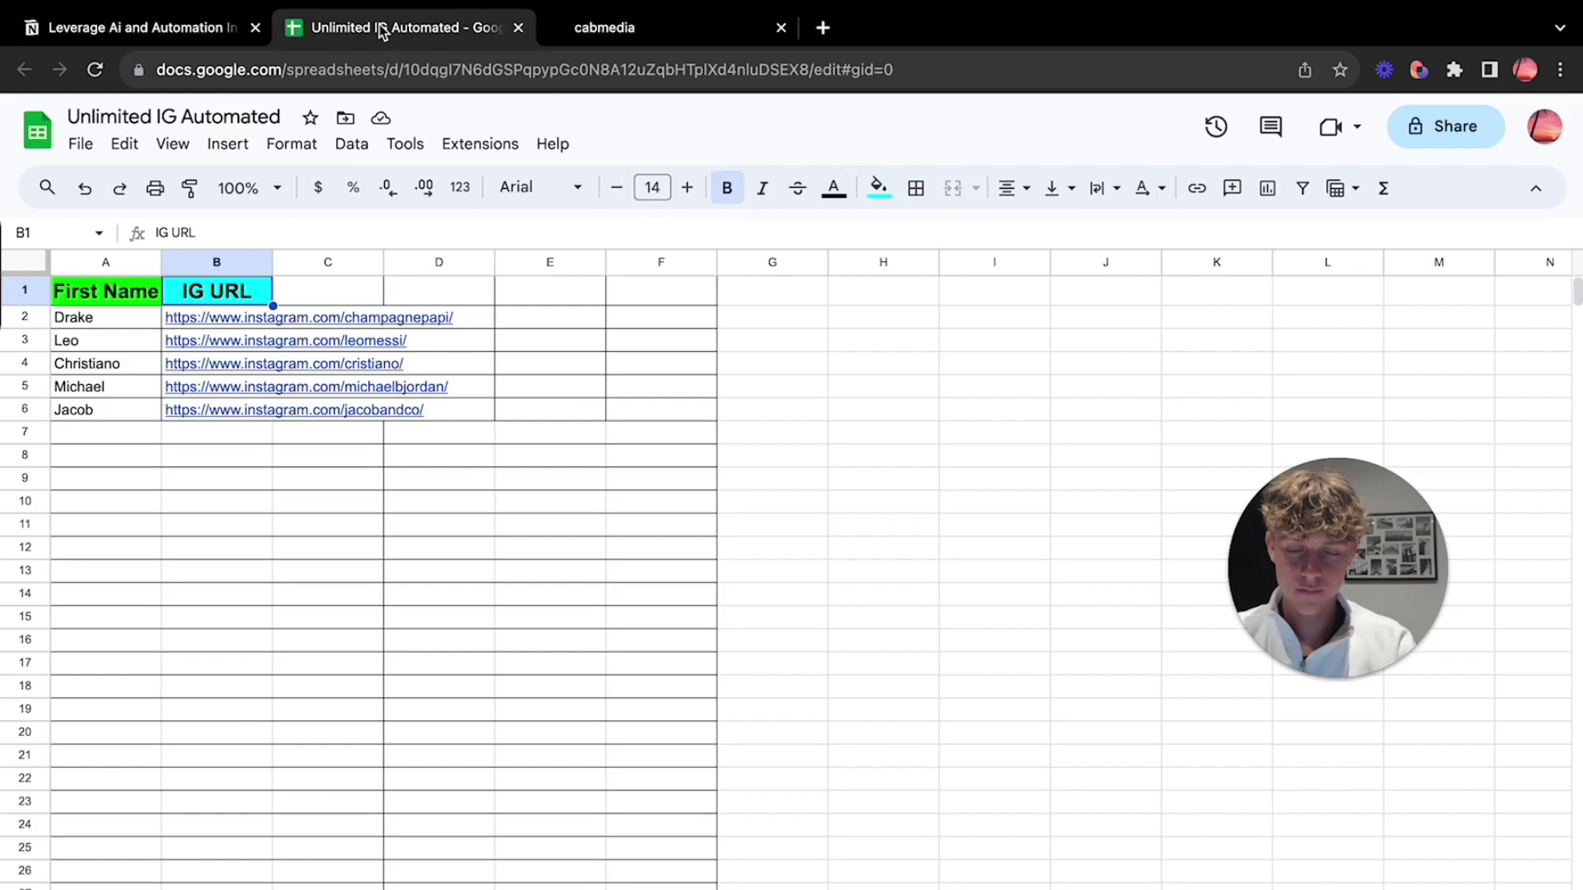
- Open the first lead's IG URL from B2 in a new tab and inspect it in responsive DevTools view
{"action": "key", "text": "Down"}
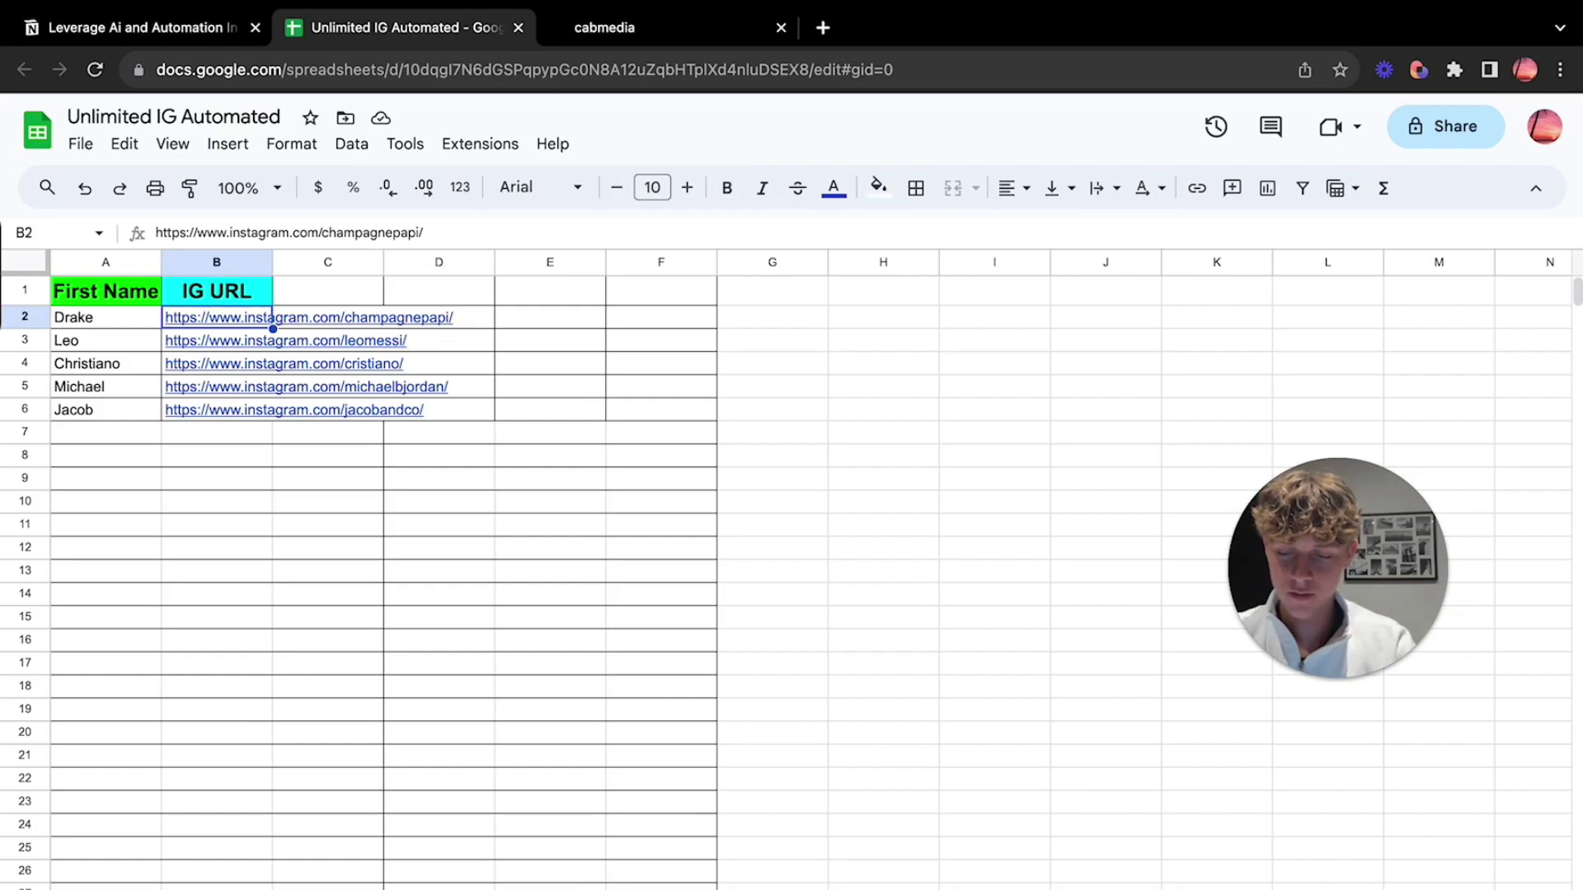
{"action": "key", "text": "ctrl+c"}
{"action": "key", "text": "ctrl+t"}
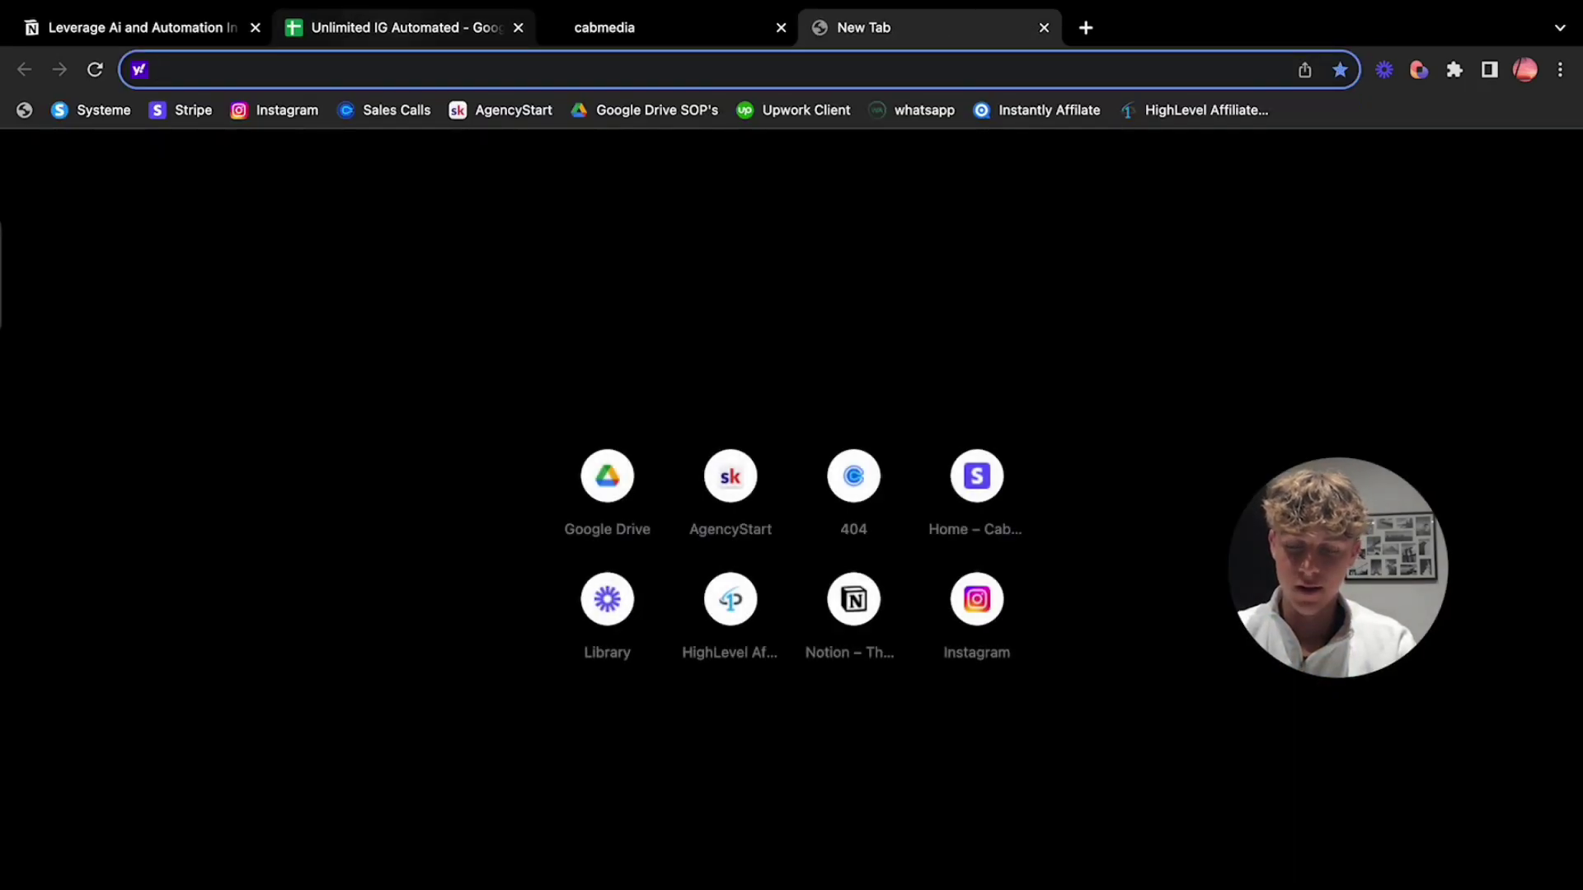
{"action": "key", "text": "ctrl+v"}
{"action": "key", "text": "Return"}
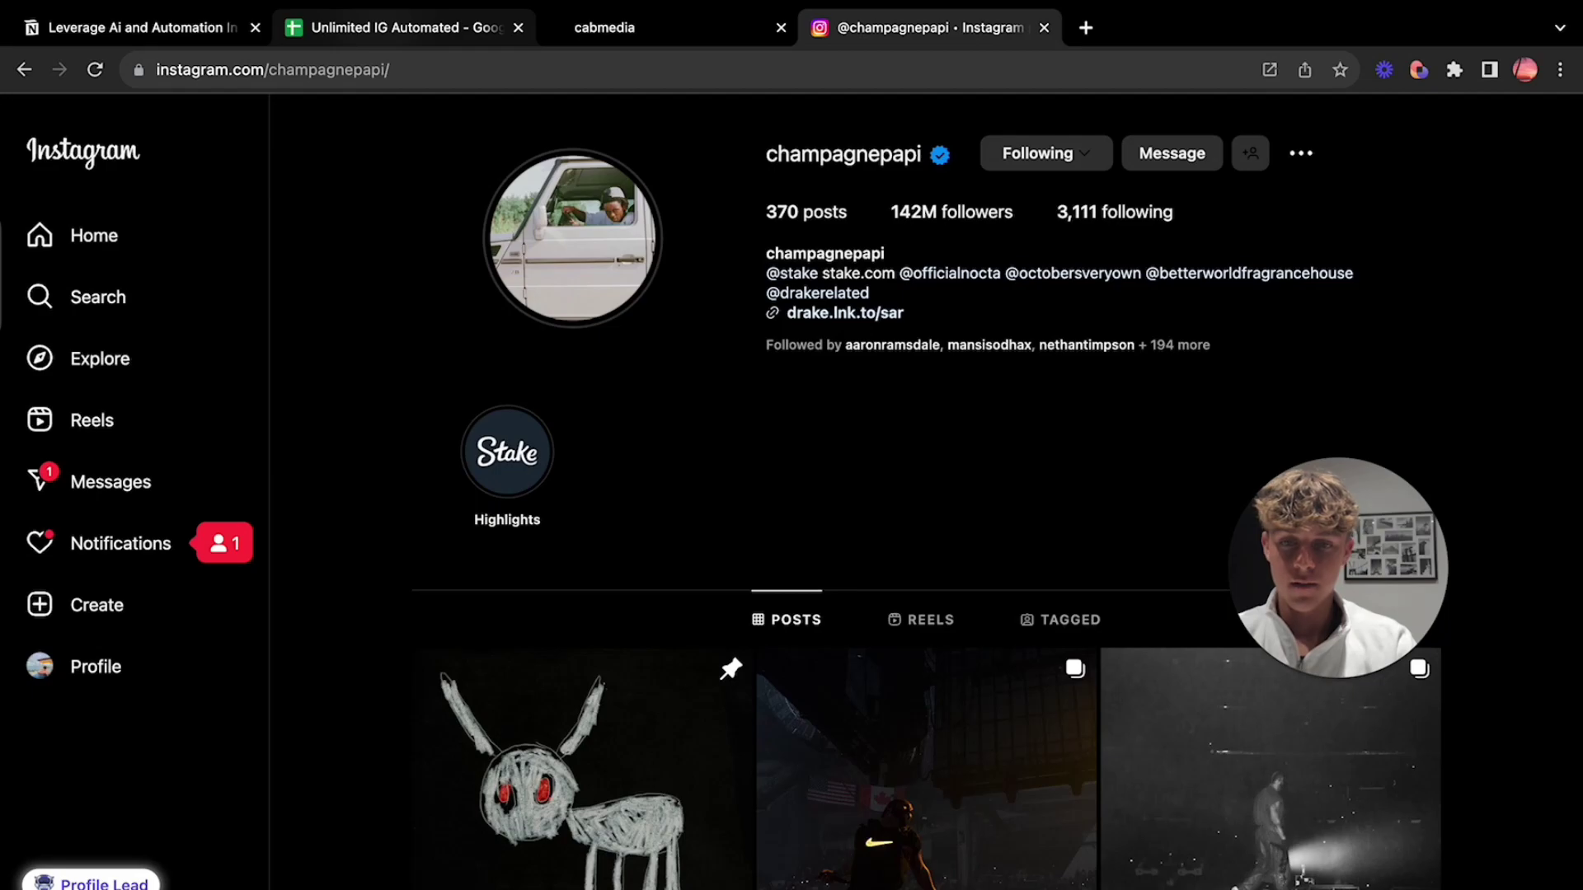
{"action": "right_click", "coordinate": [343, 232]}
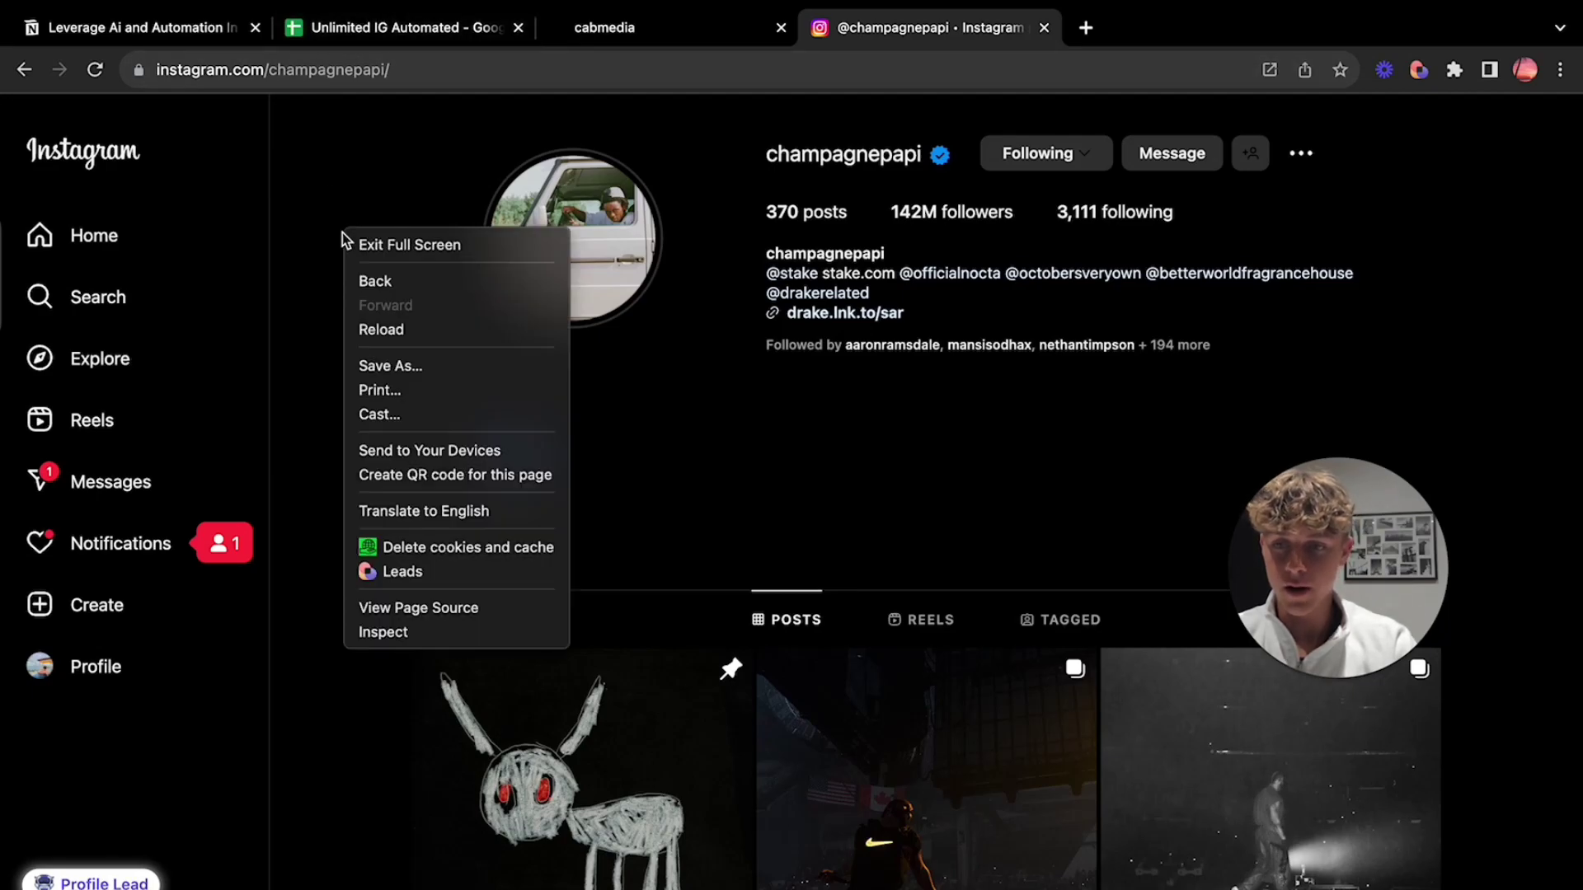
{"action": "left_click", "coordinate": [433, 631]}
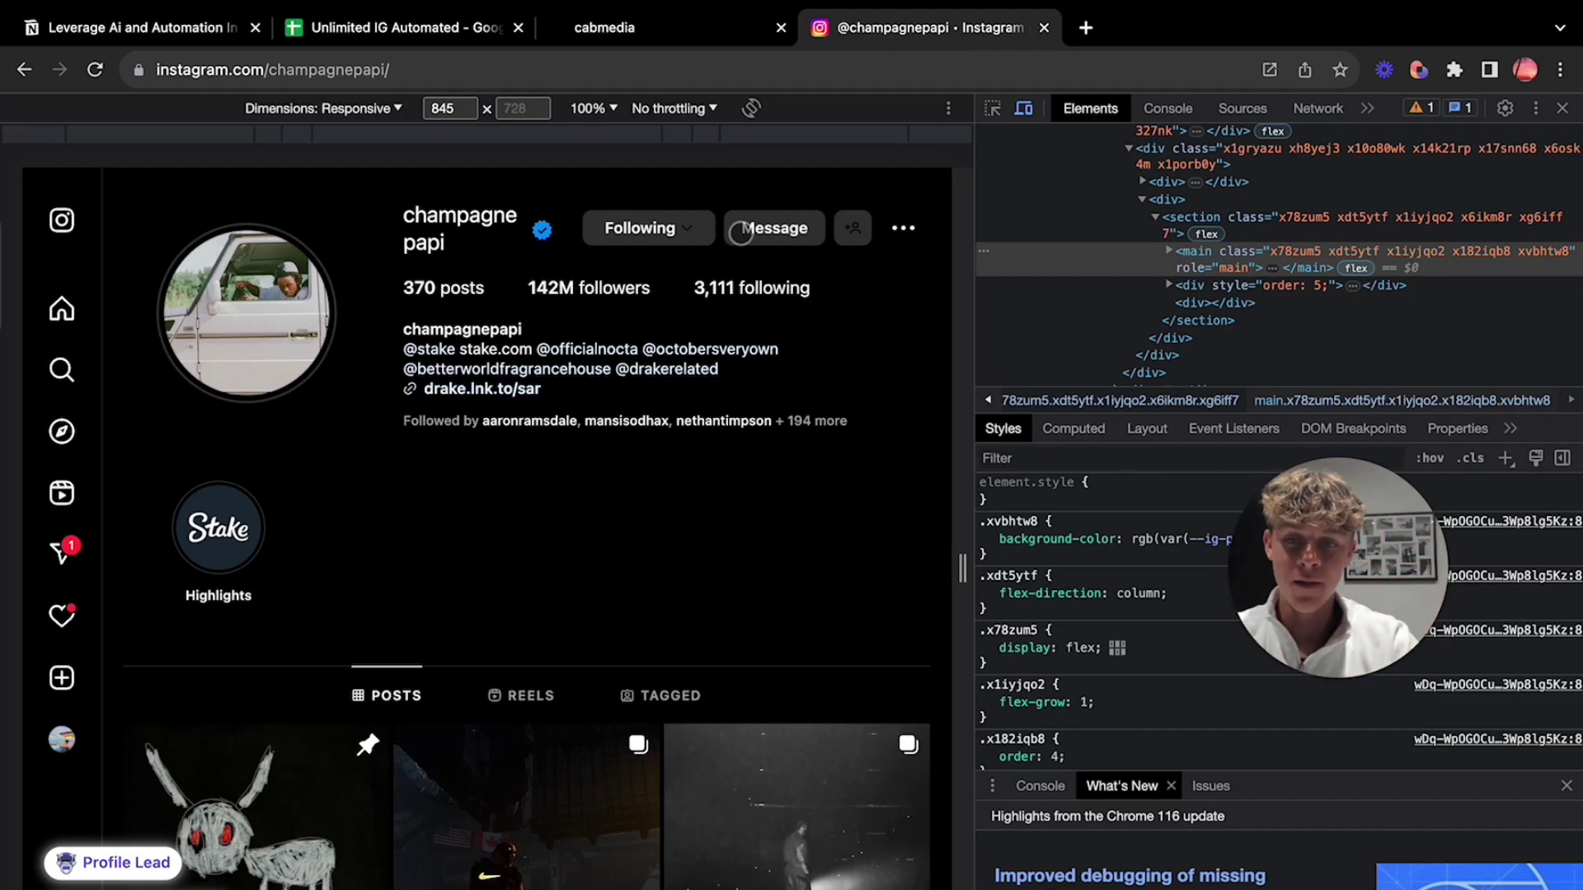
- Send champagnepapi the expanded real-estate DM with NAME replaced by 'Drake', then close the tab
{"action": "left_click", "coordinate": [750, 230]}
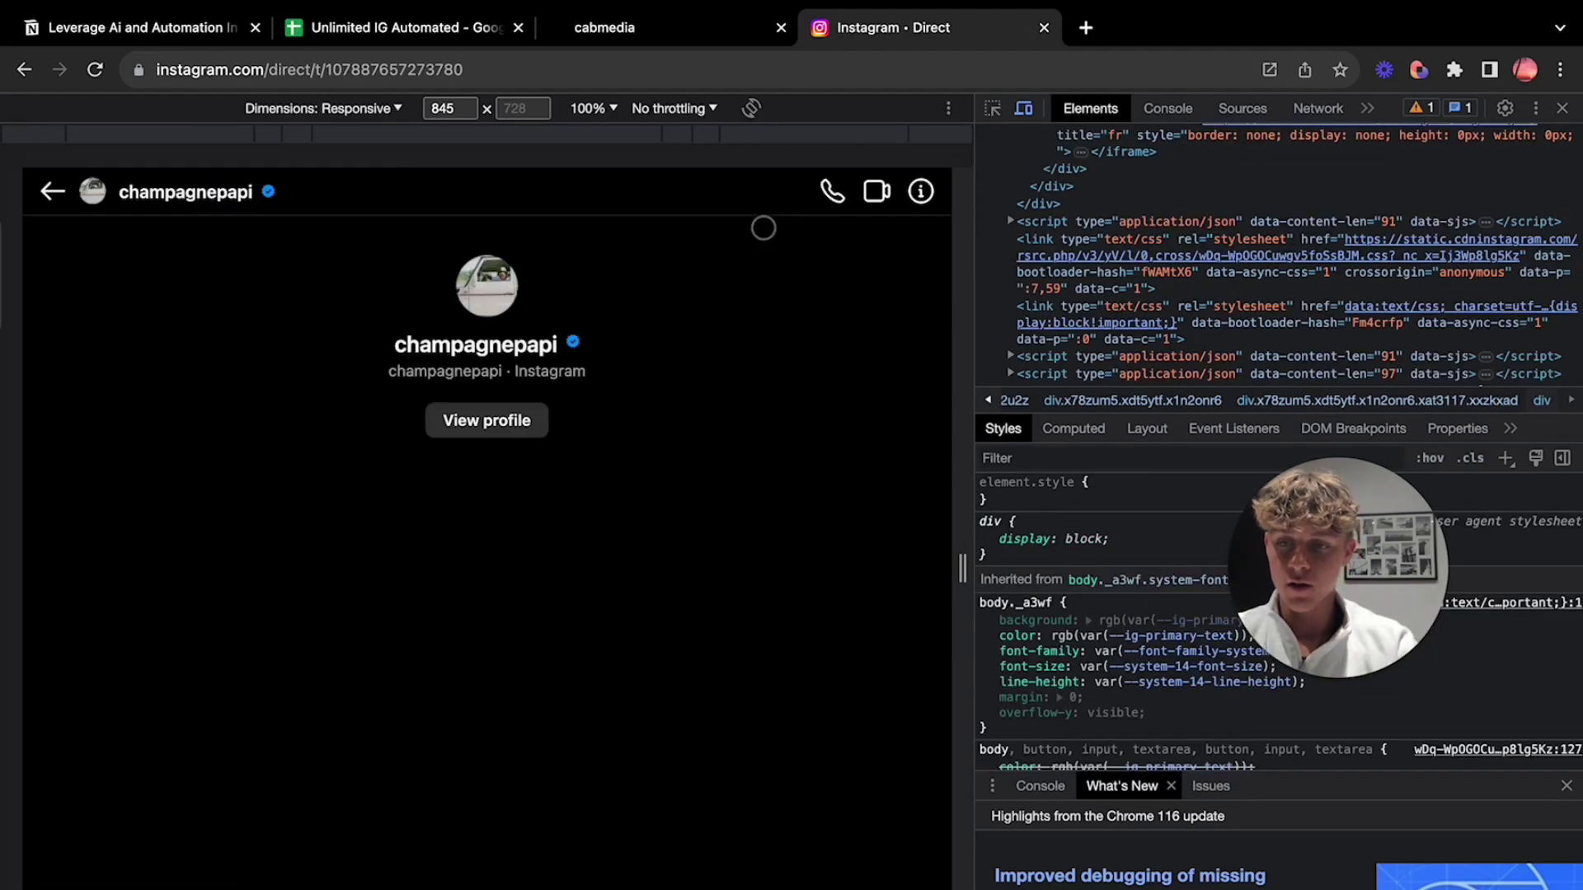
{"action": "type", "text": "yt"}
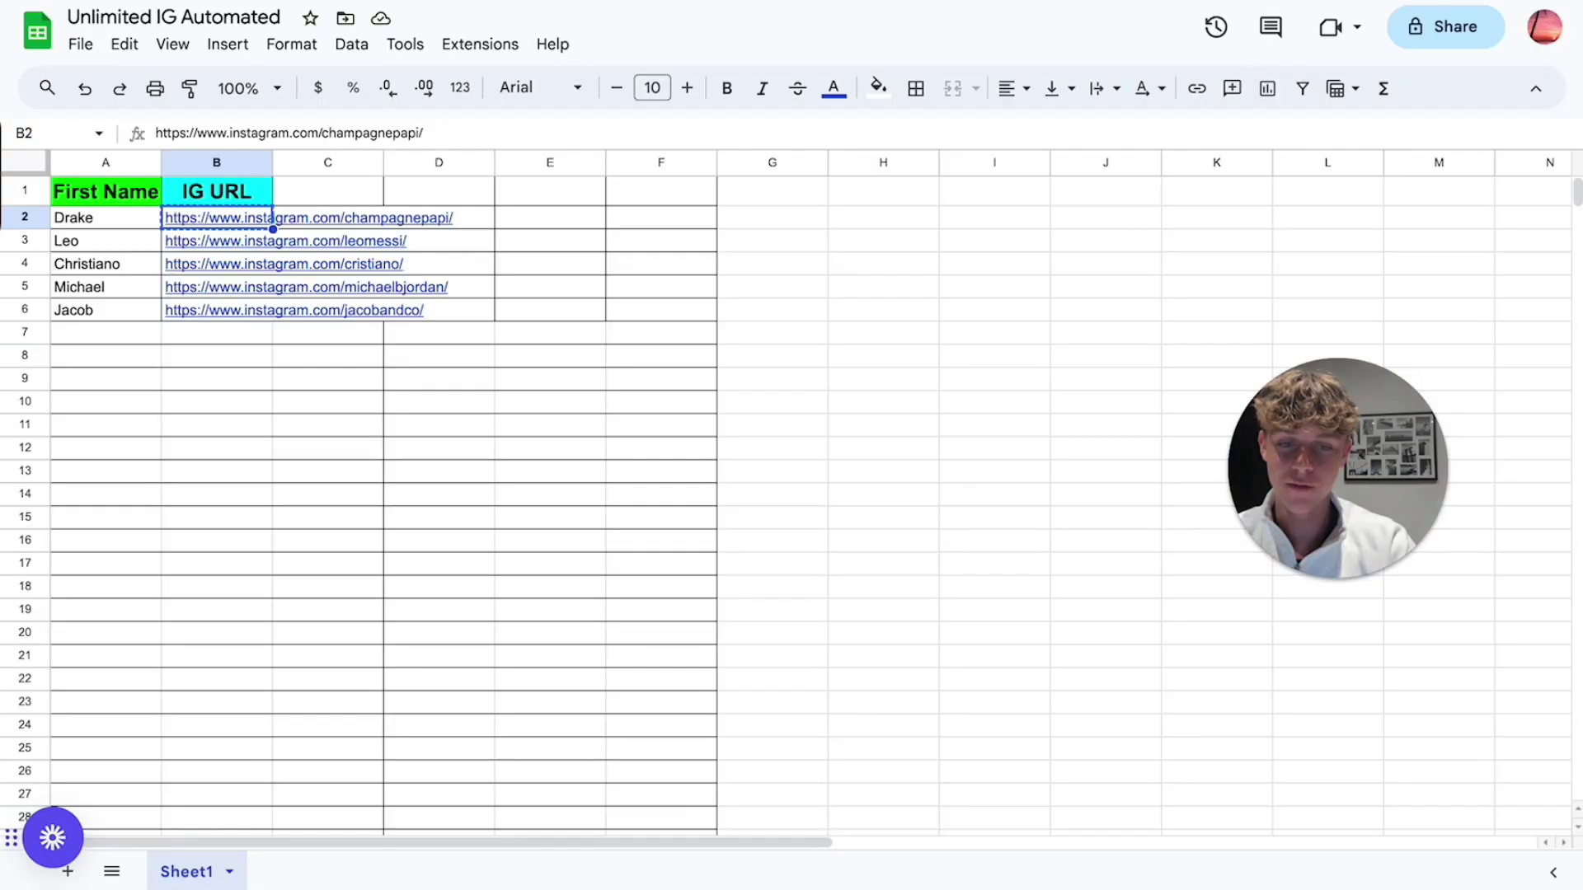
{"action": "key", "text": "Left"}
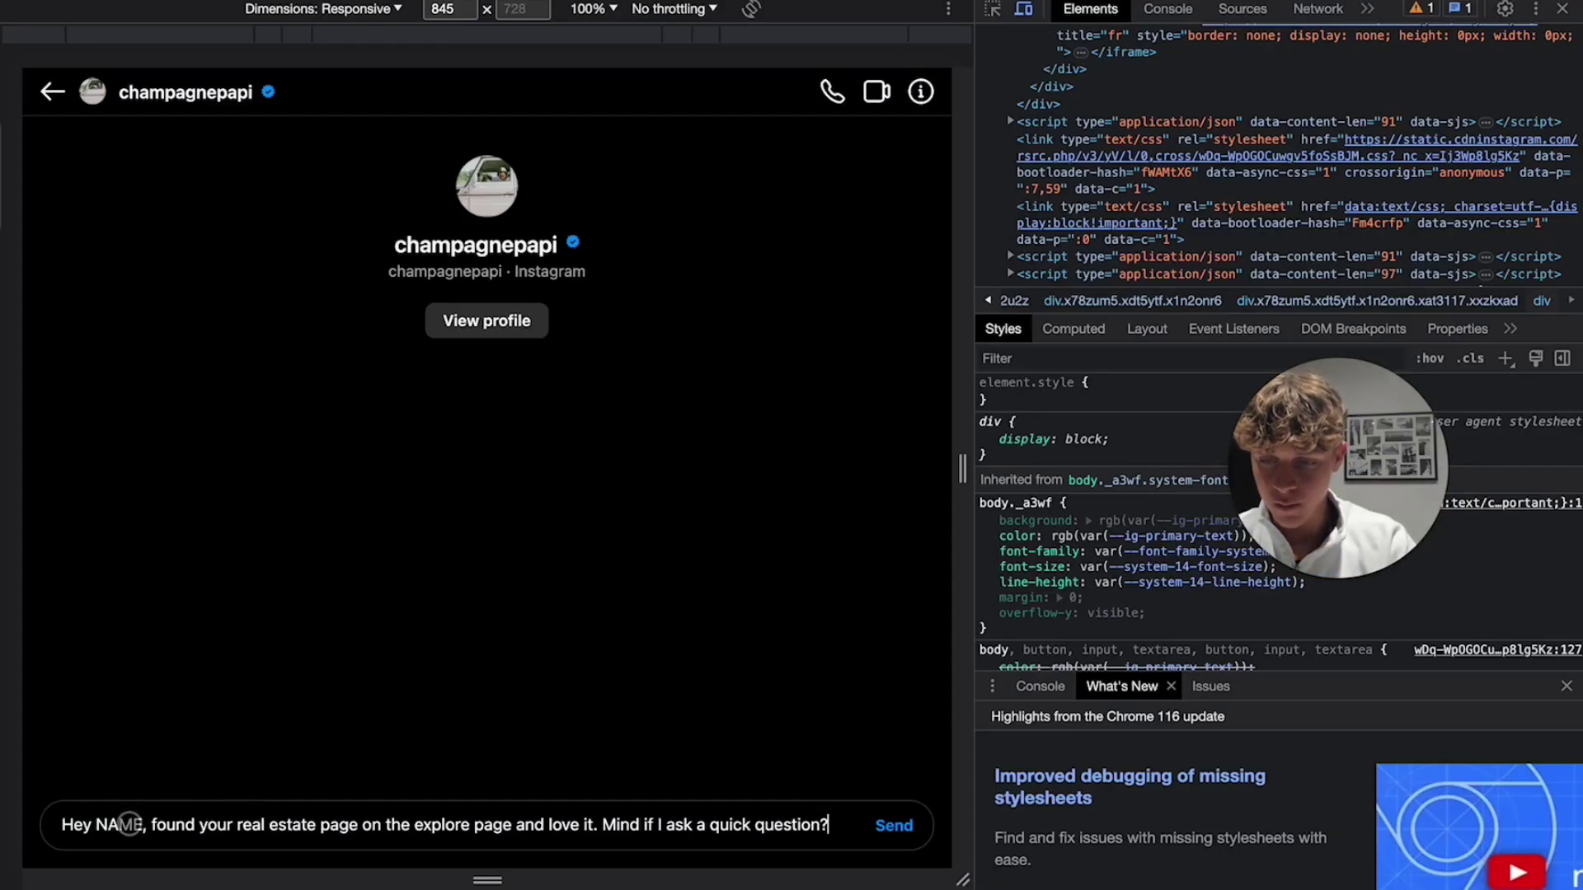
{"action": "left_click", "coordinate": [137, 825]}
{"action": "key", "text": "BackSpace"}
{"action": "key", "text": "BackSpace"}
{"action": "key", "text": "BackSpace"}
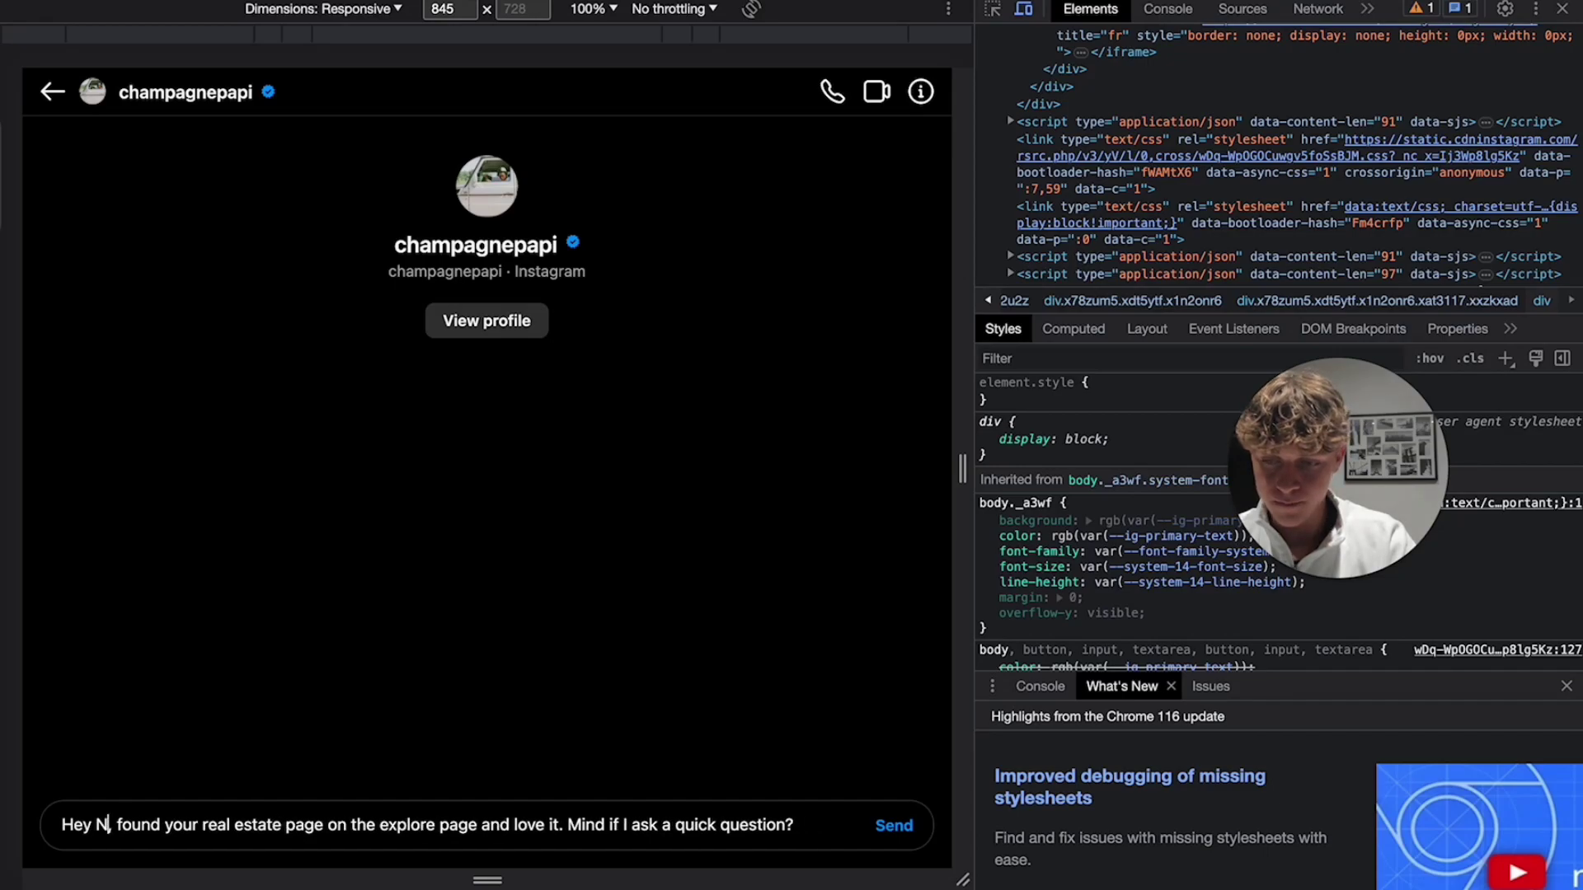
{"action": "key", "text": "BackSpace"}
{"action": "type", "text": "Drake"}
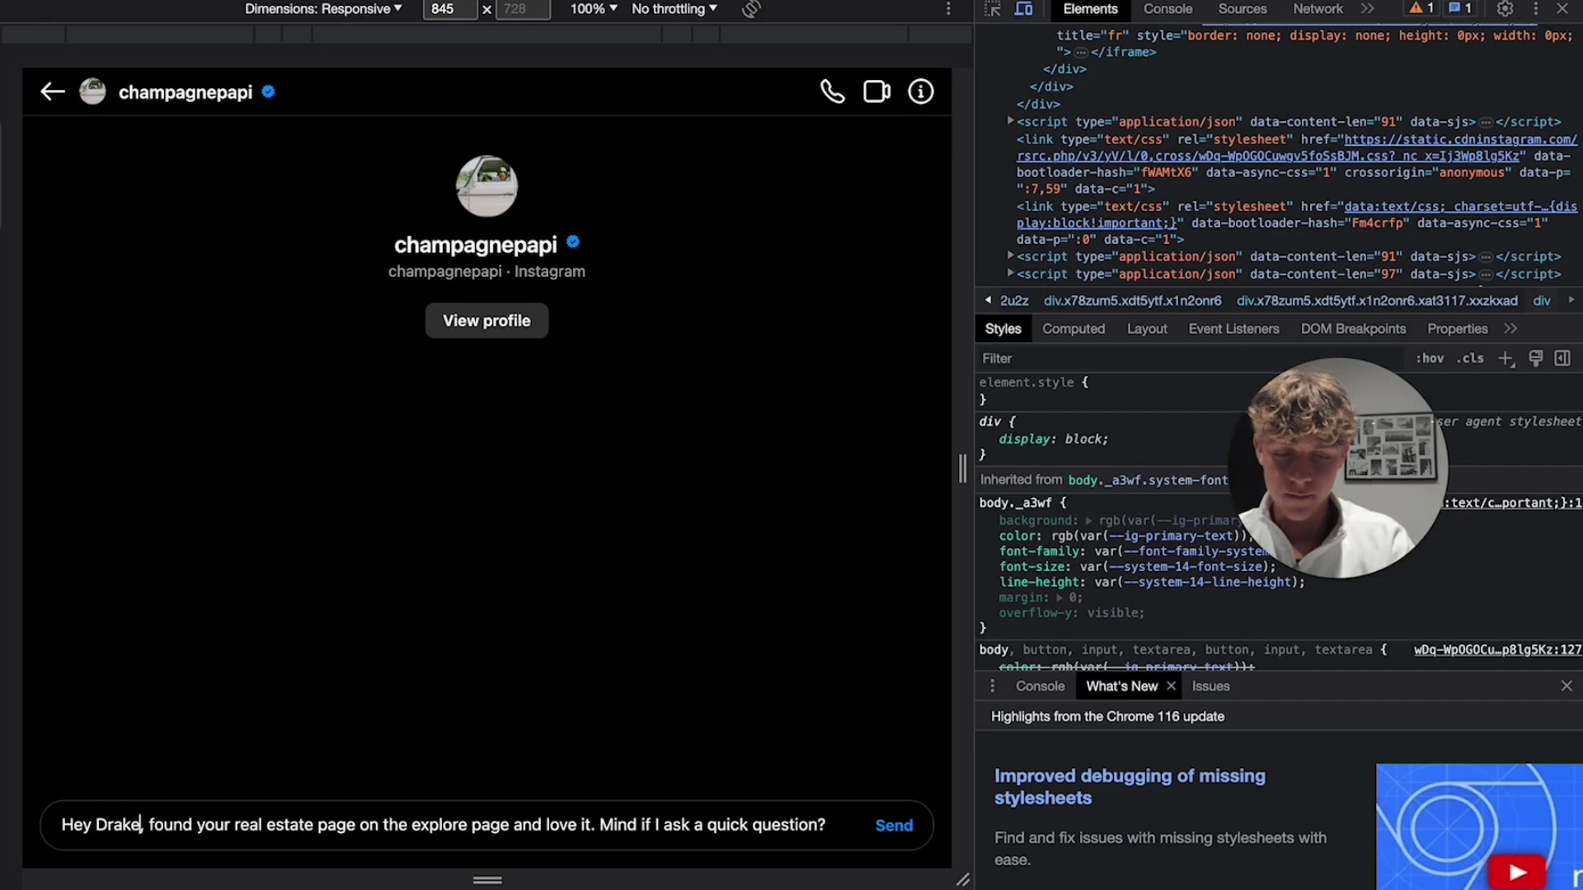
{"action": "key", "text": "Return"}
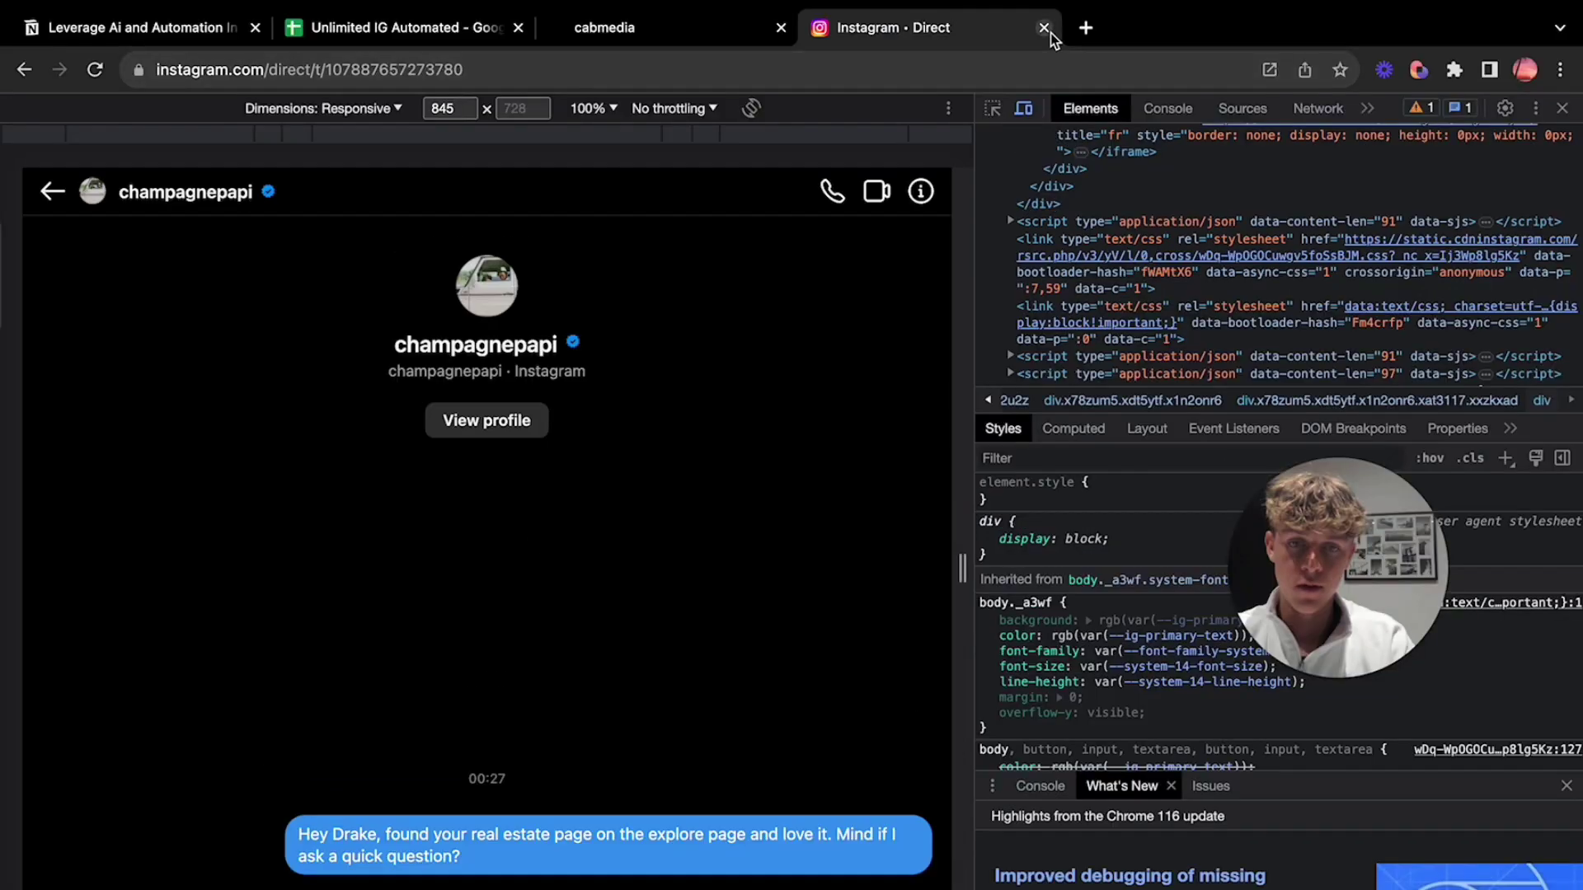
{"action": "key", "text": "ctrl+shift+Tab"}
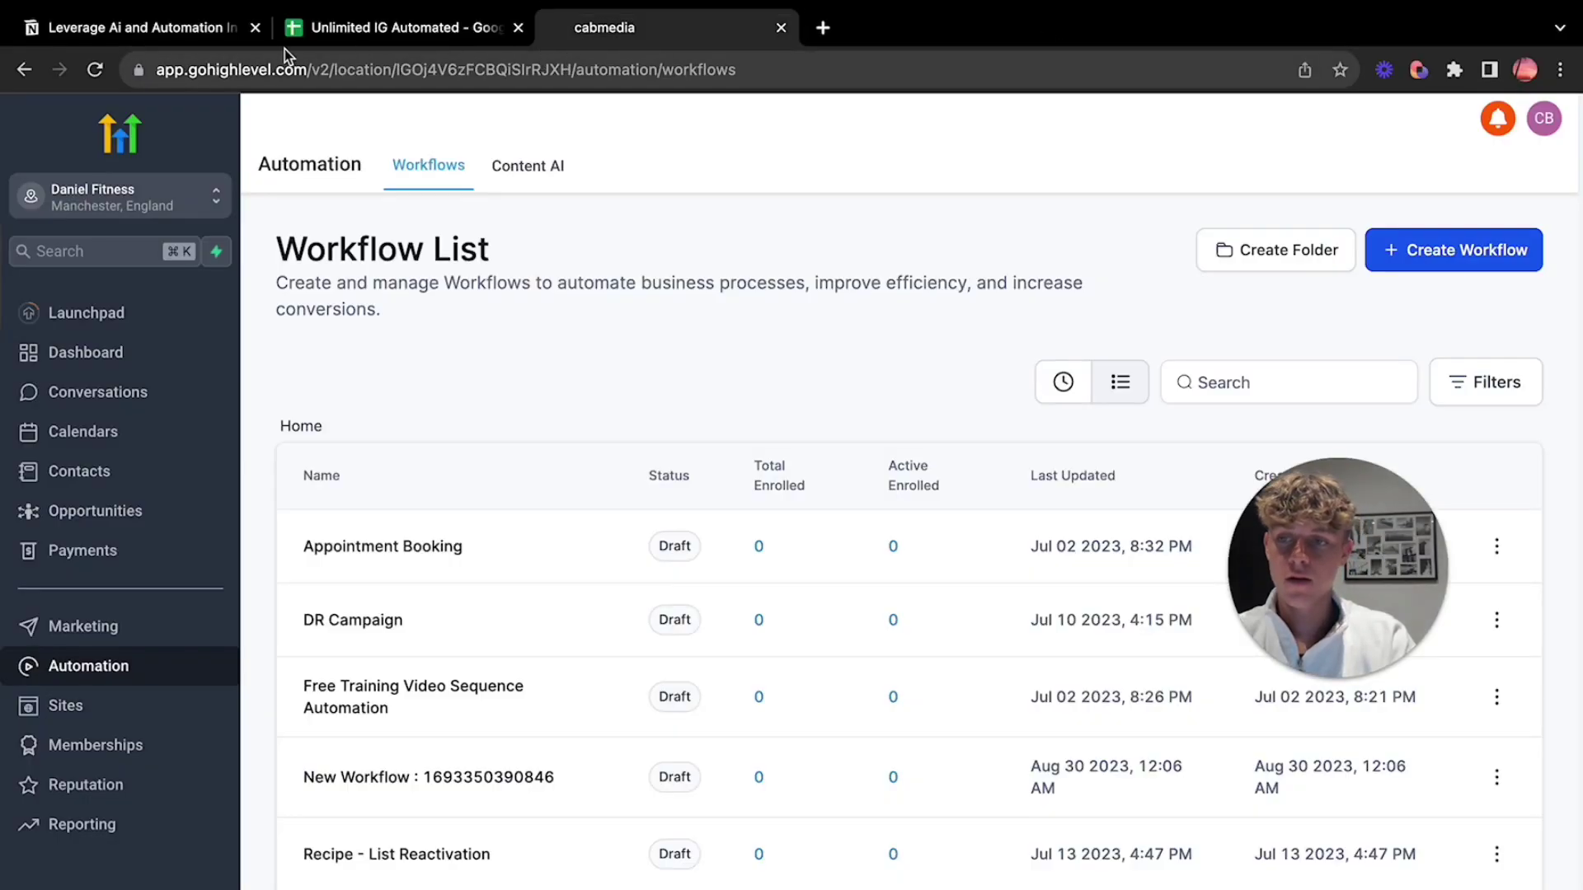
- Return to the Unlimited IG Automated lead list and move down to the next lead's URL
{"action": "left_click", "coordinate": [389, 26]}
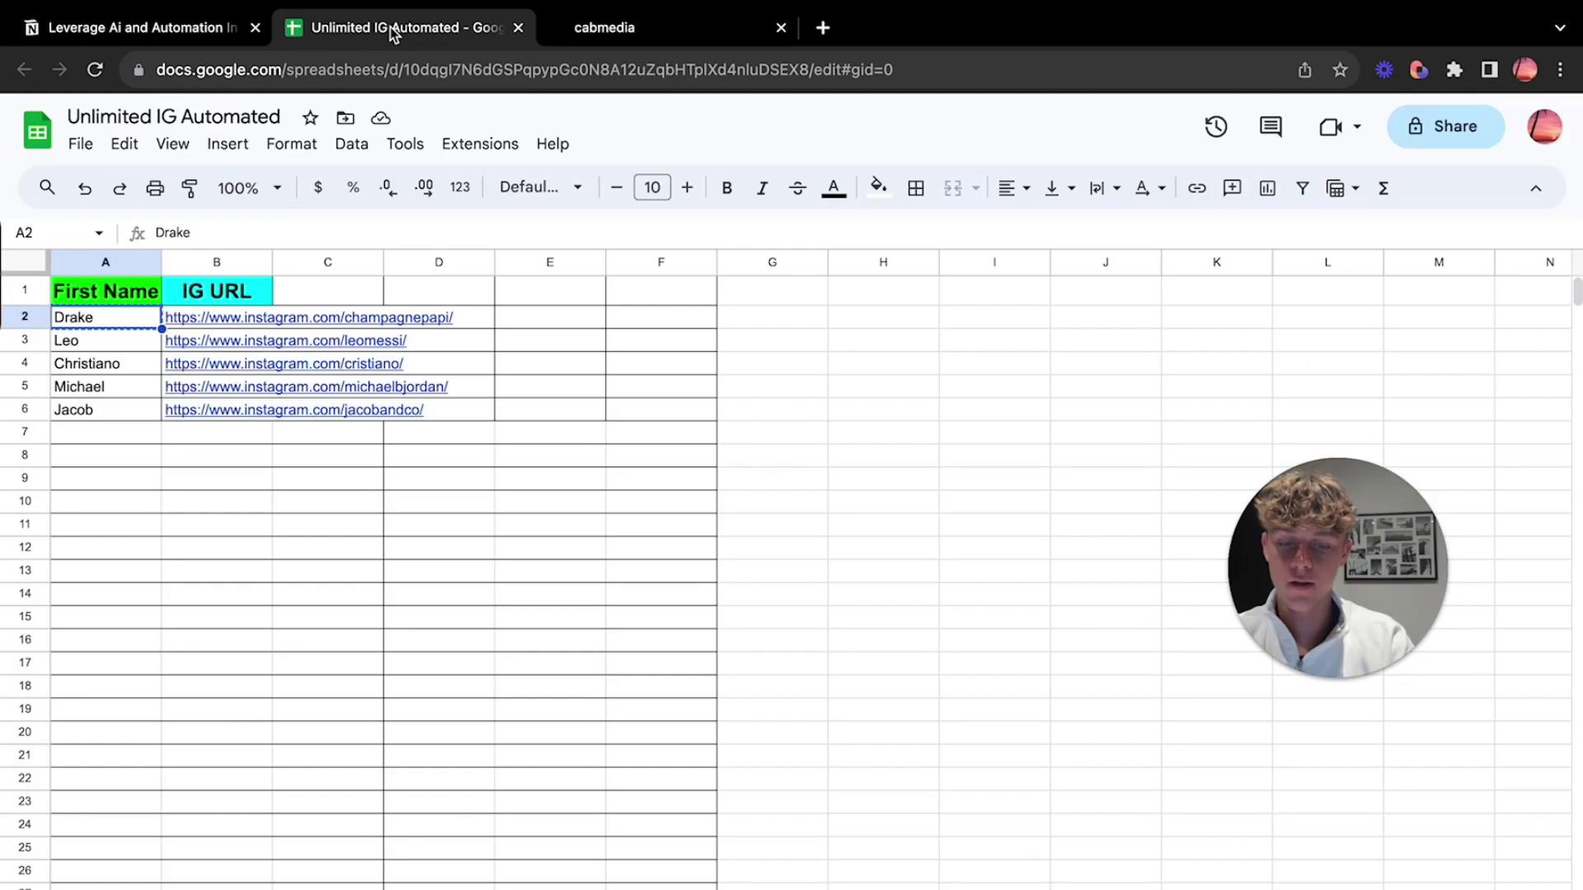
{"action": "key", "text": "Right"}
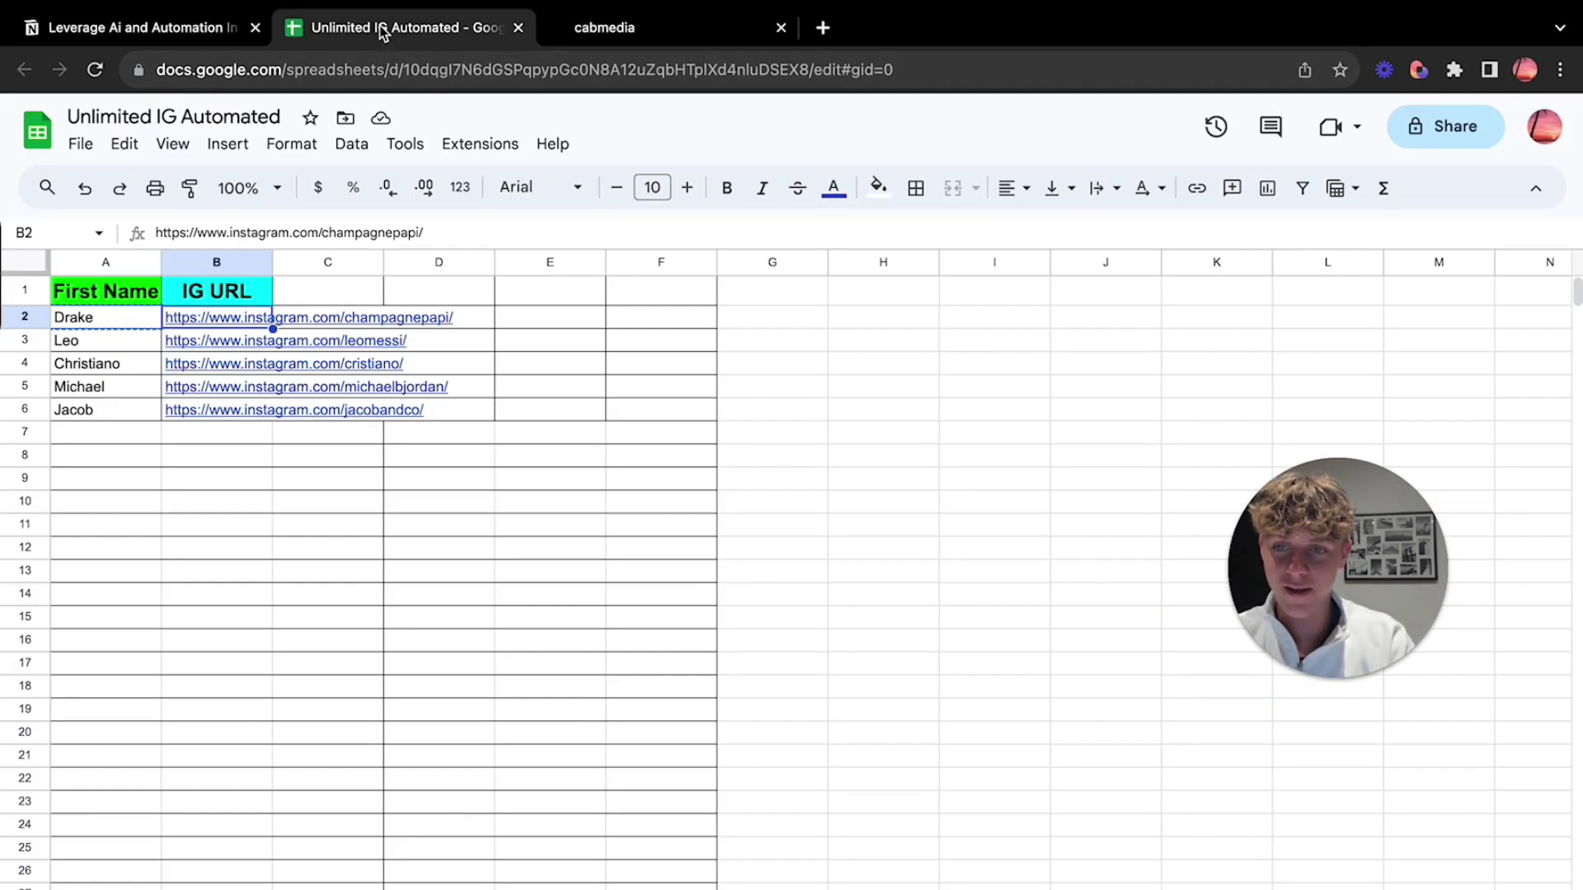
{"action": "key", "text": "Down"}
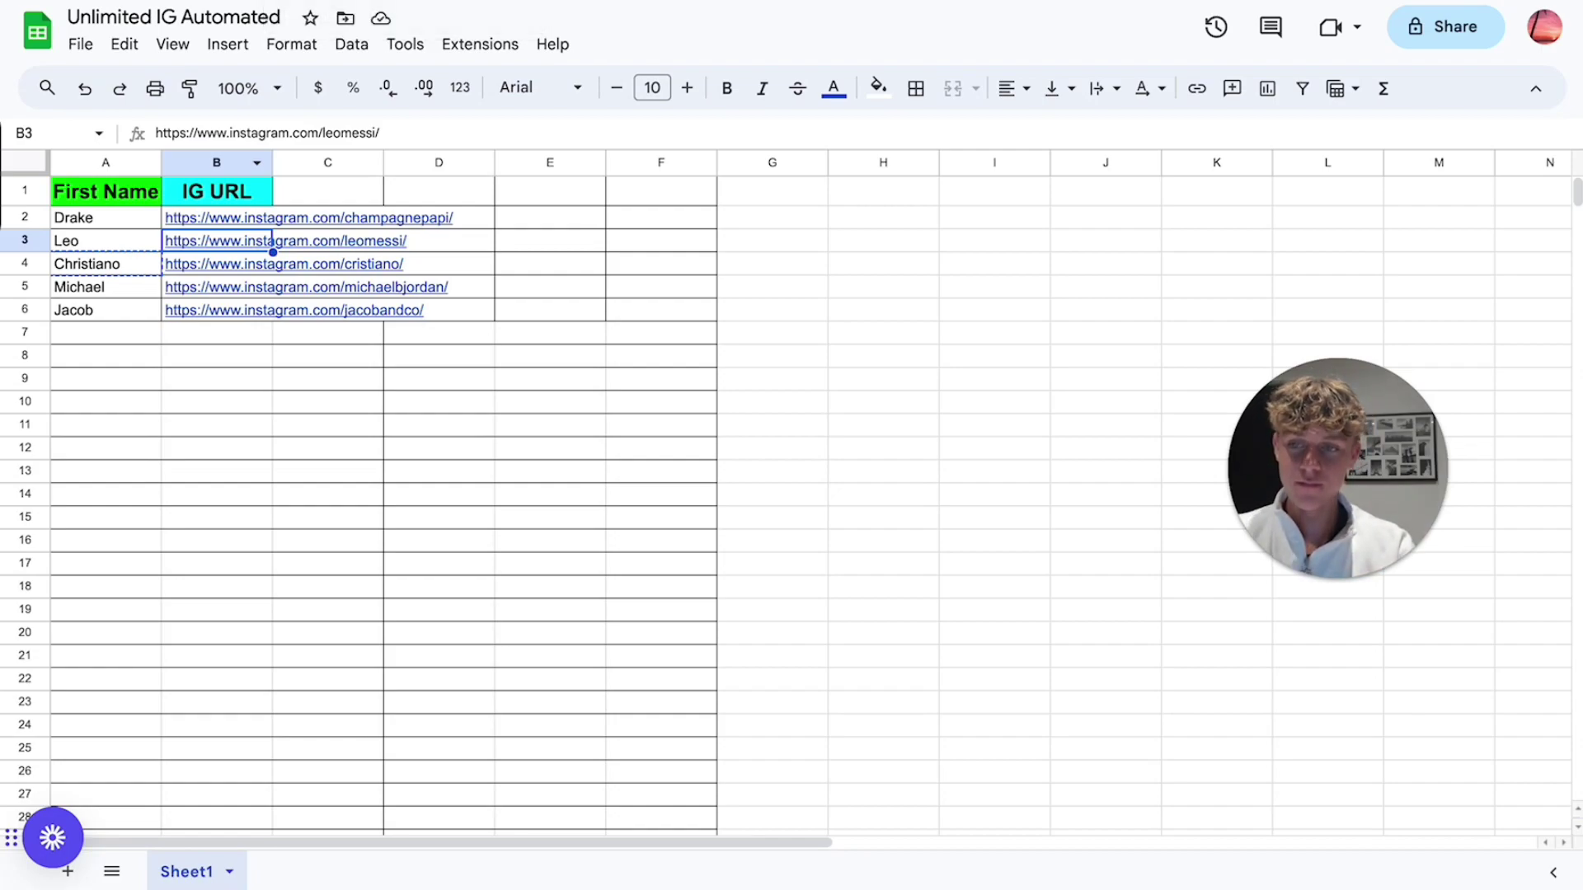
- Copy the cristiano profile URL from B4 and load it in a new browser tab
{"action": "left_click", "coordinate": [272, 263]}
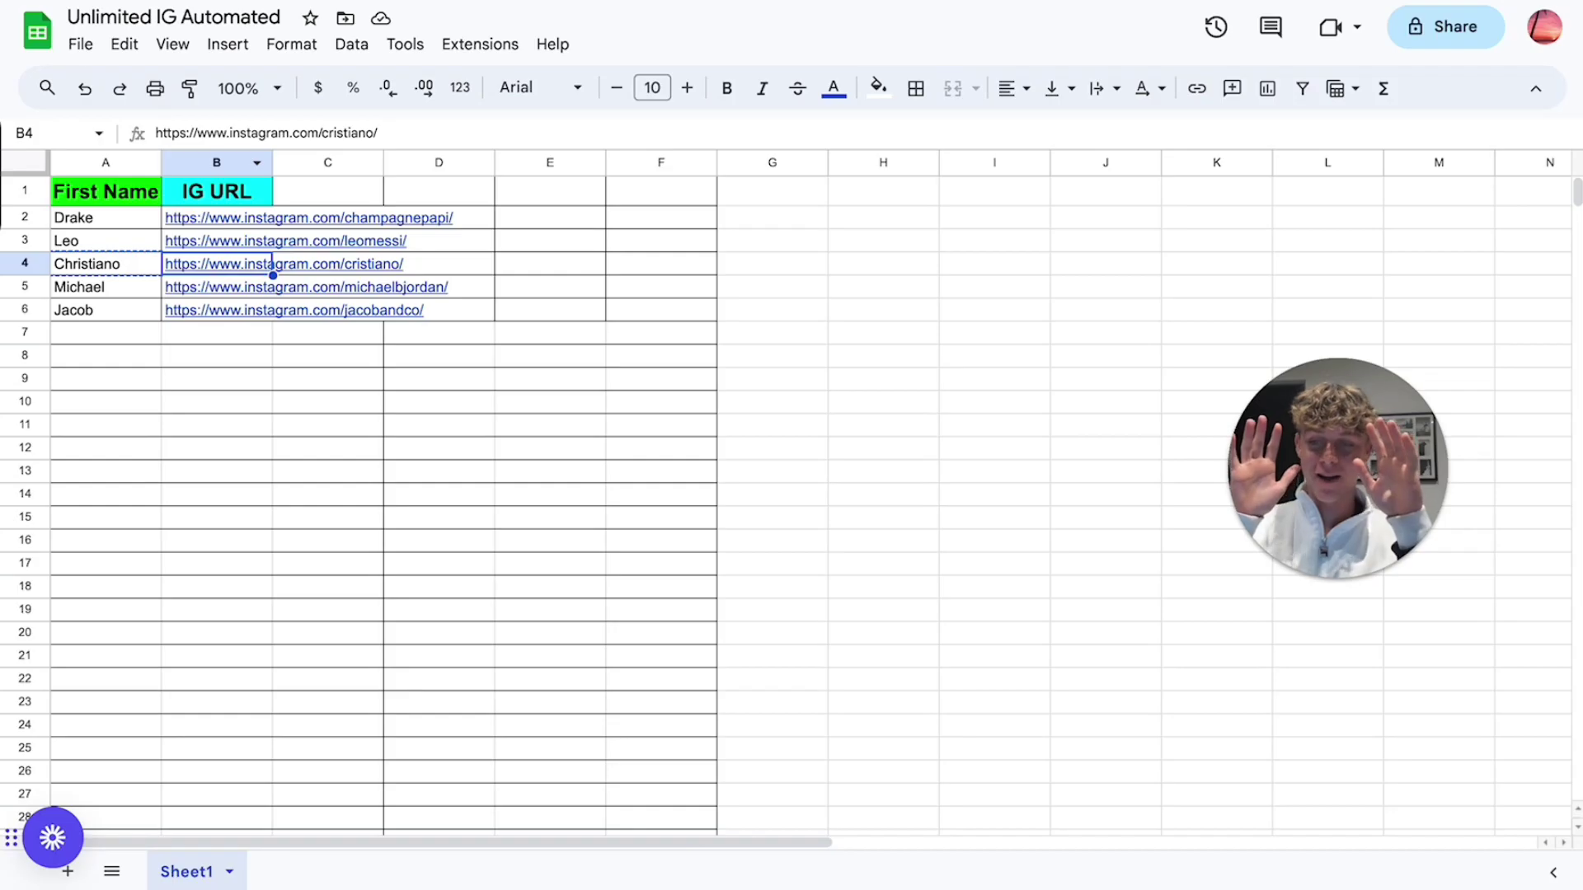
{"action": "key", "text": "super+c"}
{"action": "key", "text": "super+t"}
{"action": "key", "text": "super+v"}
{"action": "key", "text": "Return"}
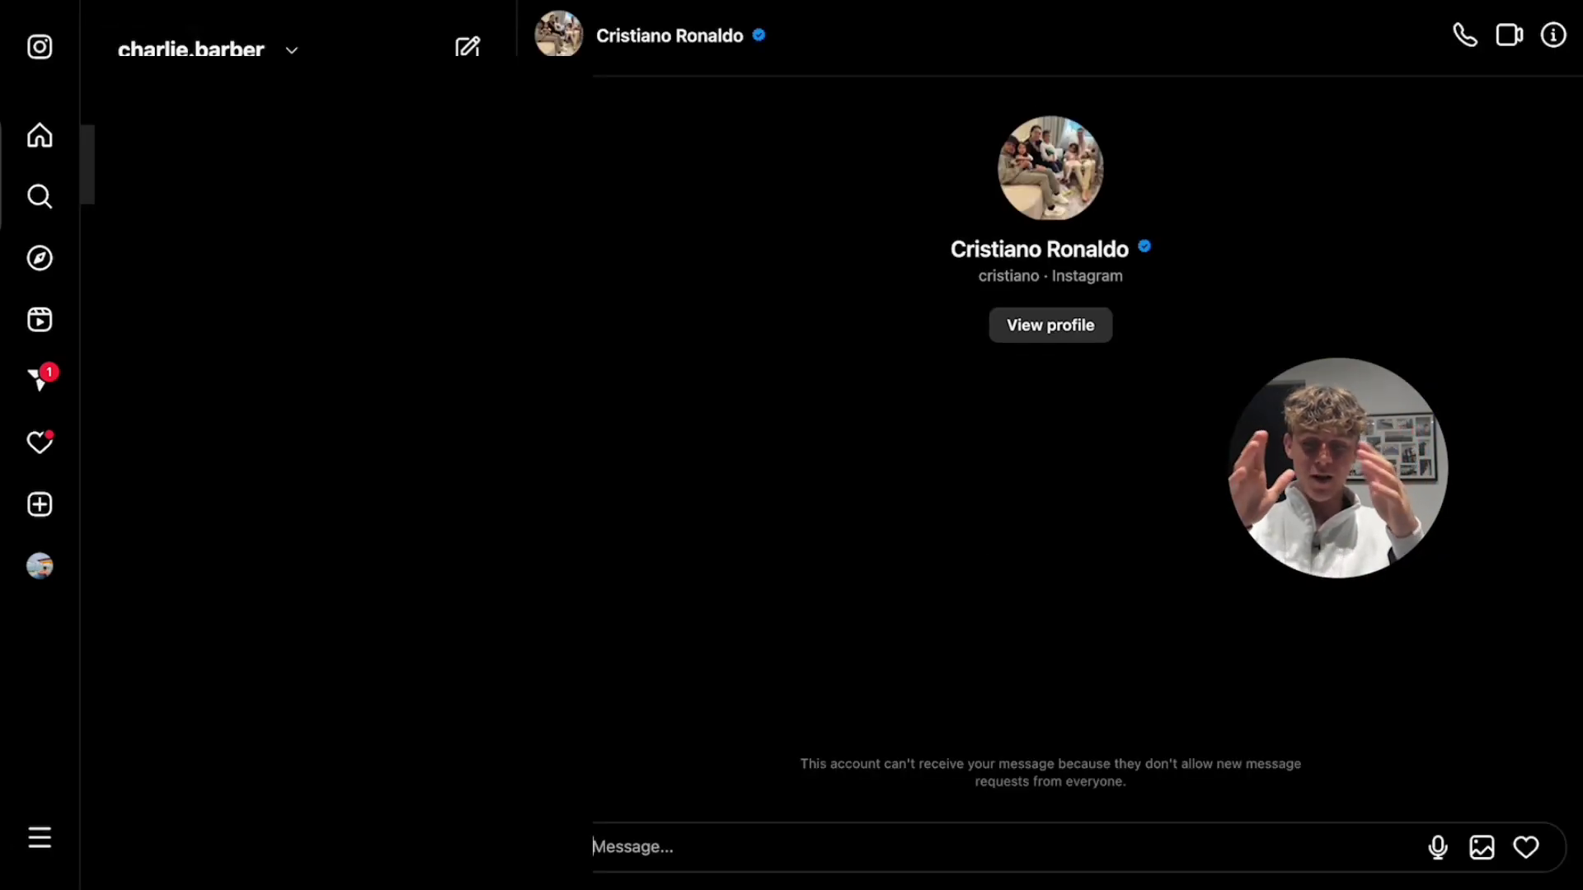
- Paste the unedited 'Hey NAME…' outreach template into Cristiano Ronaldo's DM and send it
{"action": "key", "text": "ctrl+v"}
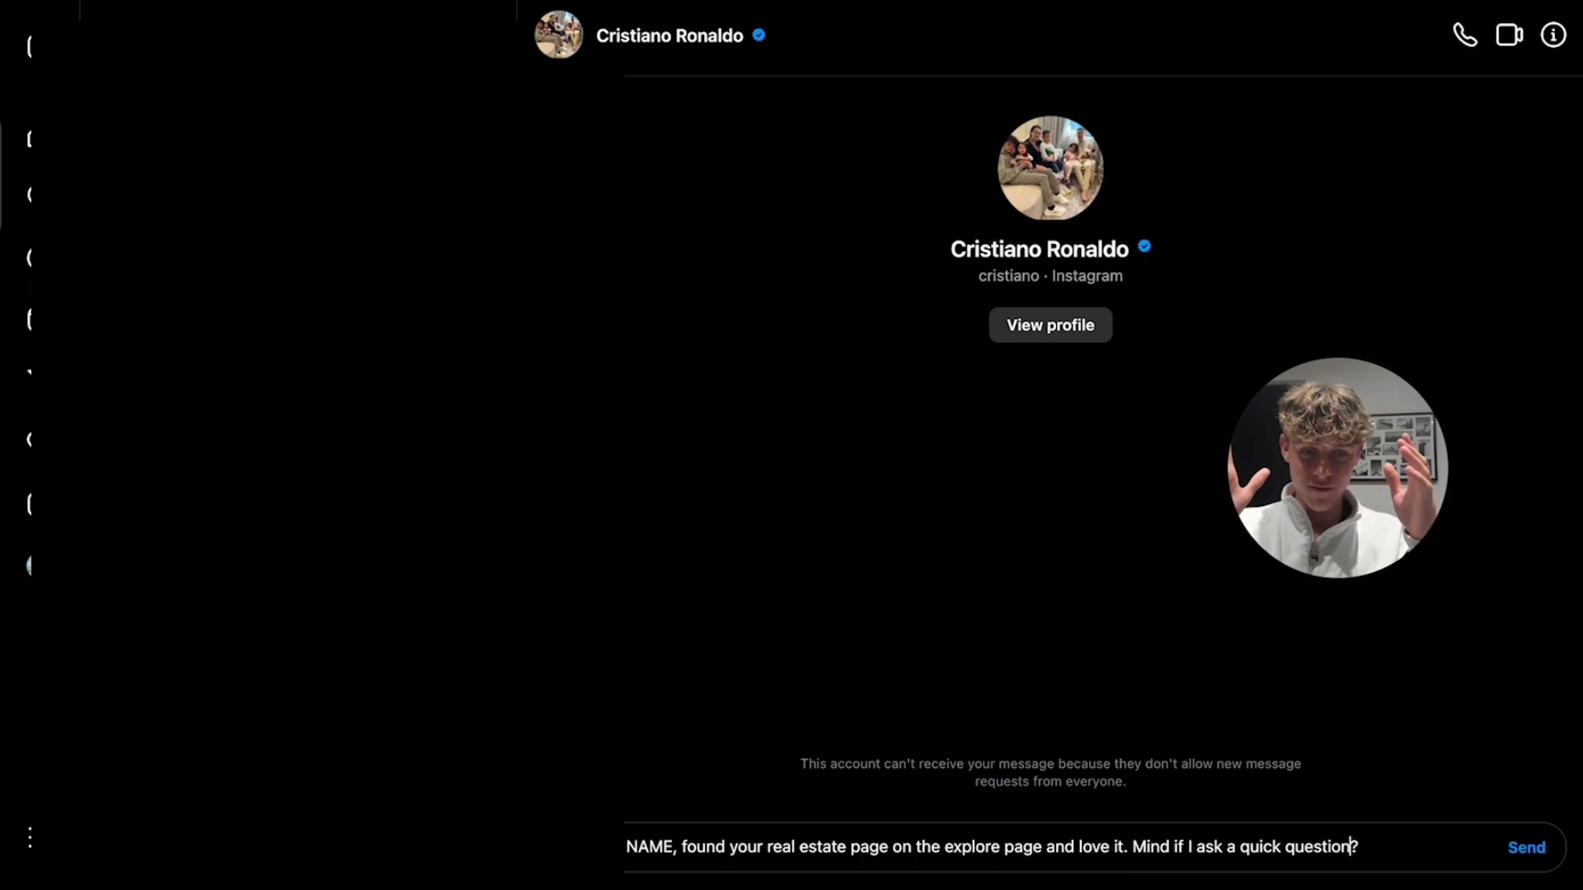
{"action": "key", "text": "Return"}
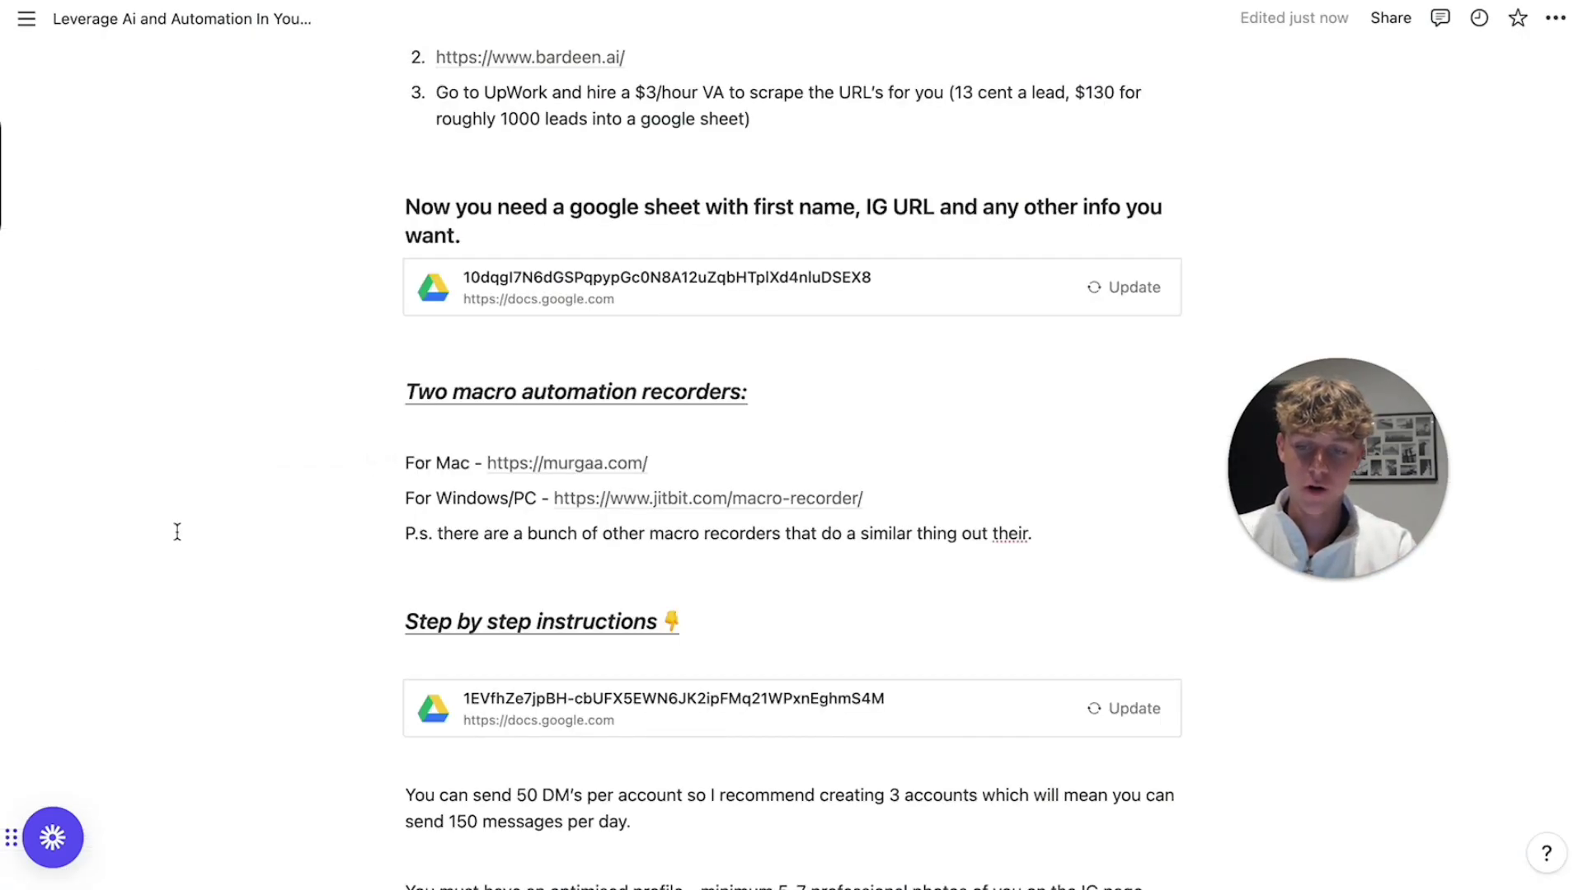
- Scroll through Ai Arbitrage Instructions, highlighting Step 1's Mac and Windows macro recorder download lines
{"action": "scroll", "coordinate": [207, 394], "scroll_direction": "down", "scroll_amount": 1}
{"action": "scroll", "coordinate": [206, 395], "scroll_direction": "down", "scroll_amount": 5}
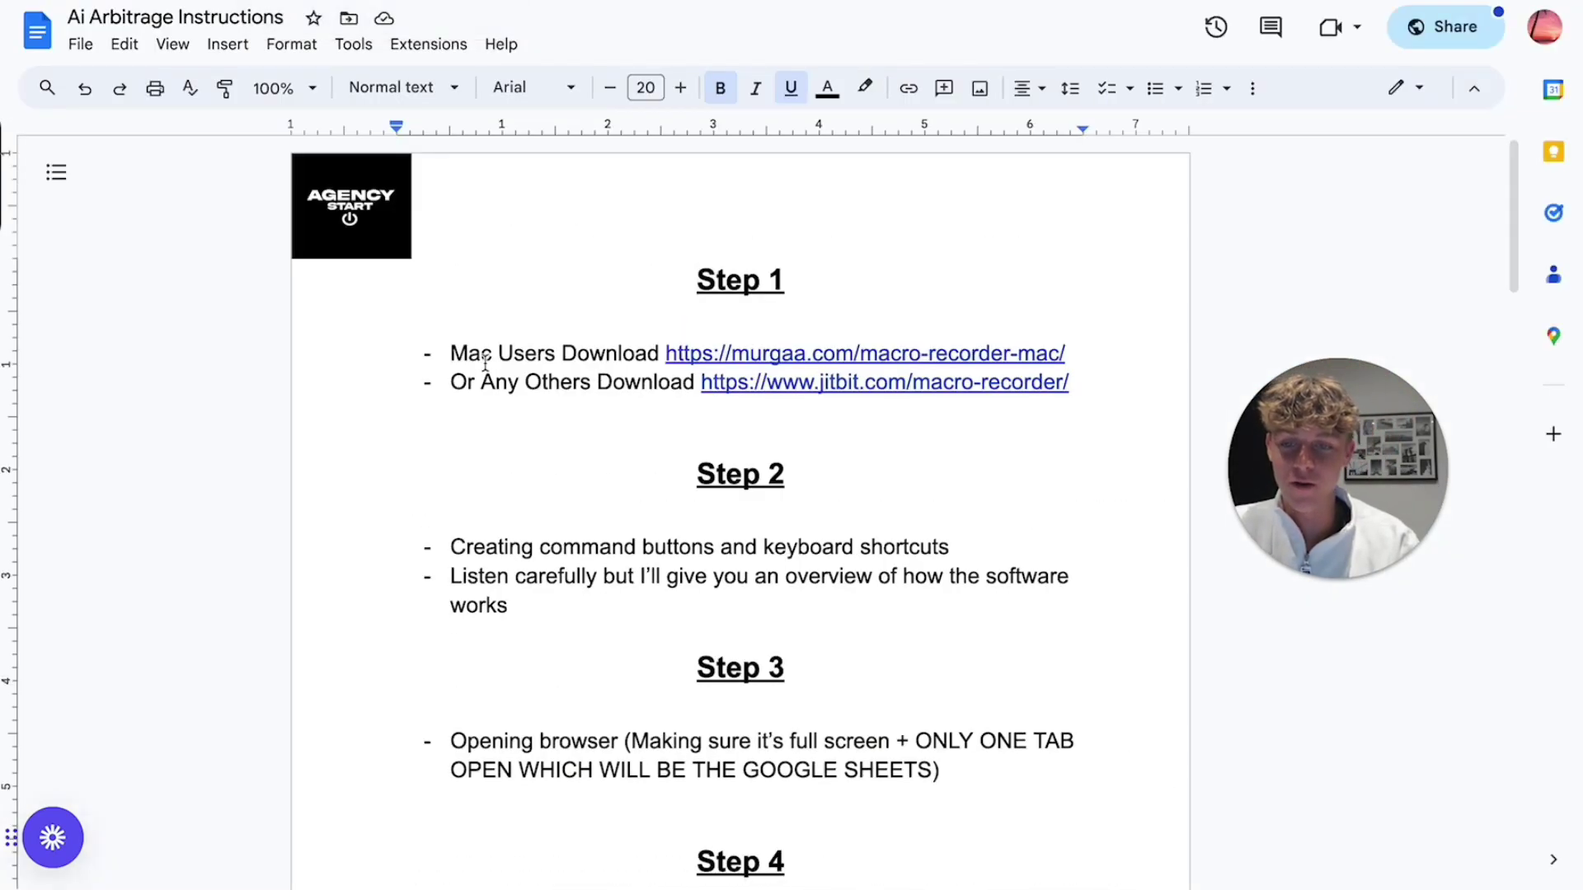
{"action": "left_click_drag", "start_coordinate": [466, 354], "coordinate": [597, 383]}
{"action": "left_click", "coordinate": [597, 383]}
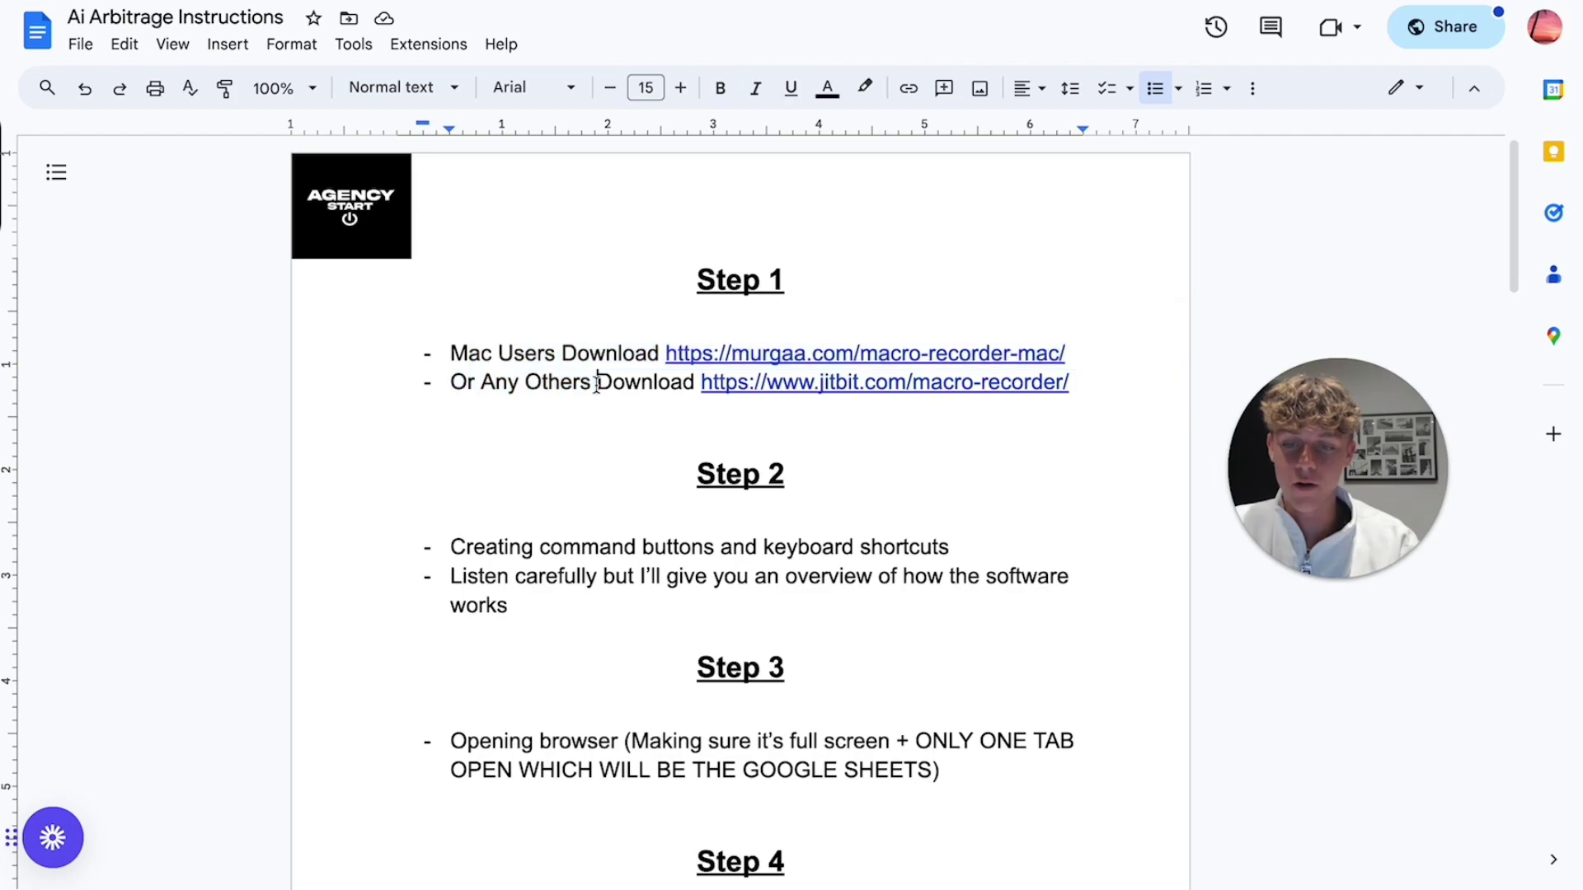
{"action": "scroll", "coordinate": [596, 385], "scroll_direction": "down", "scroll_amount": 3}
{"action": "left_click_drag", "start_coordinate": [481, 180], "coordinate": [642, 178]}
{"action": "left_click", "coordinate": [642, 178]}
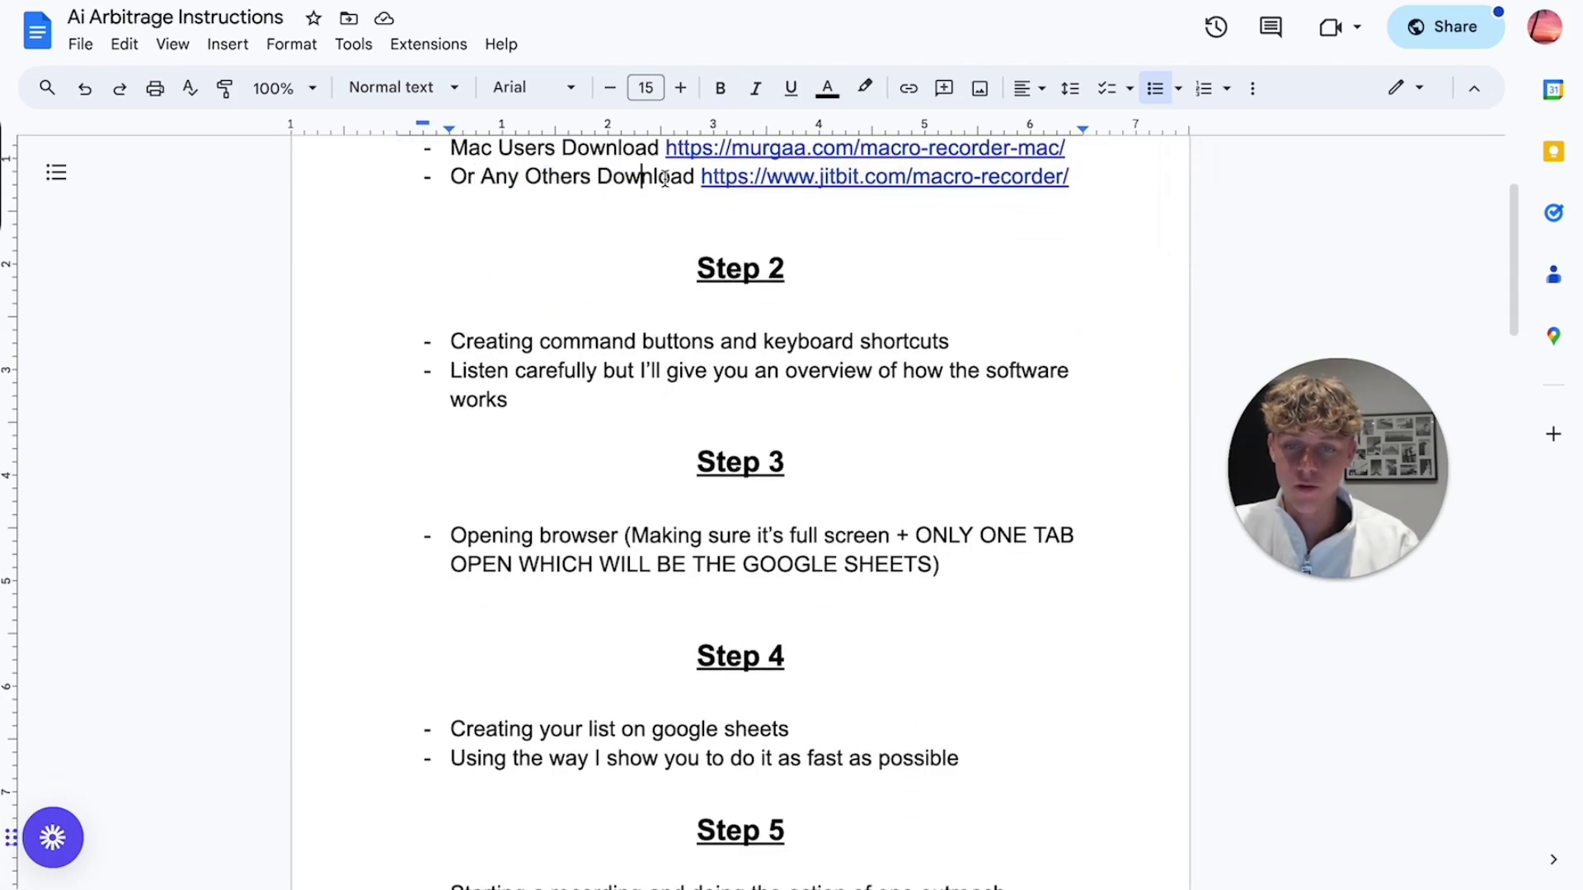
{"action": "scroll", "coordinate": [524, 321], "scroll_direction": "down", "scroll_amount": 12}
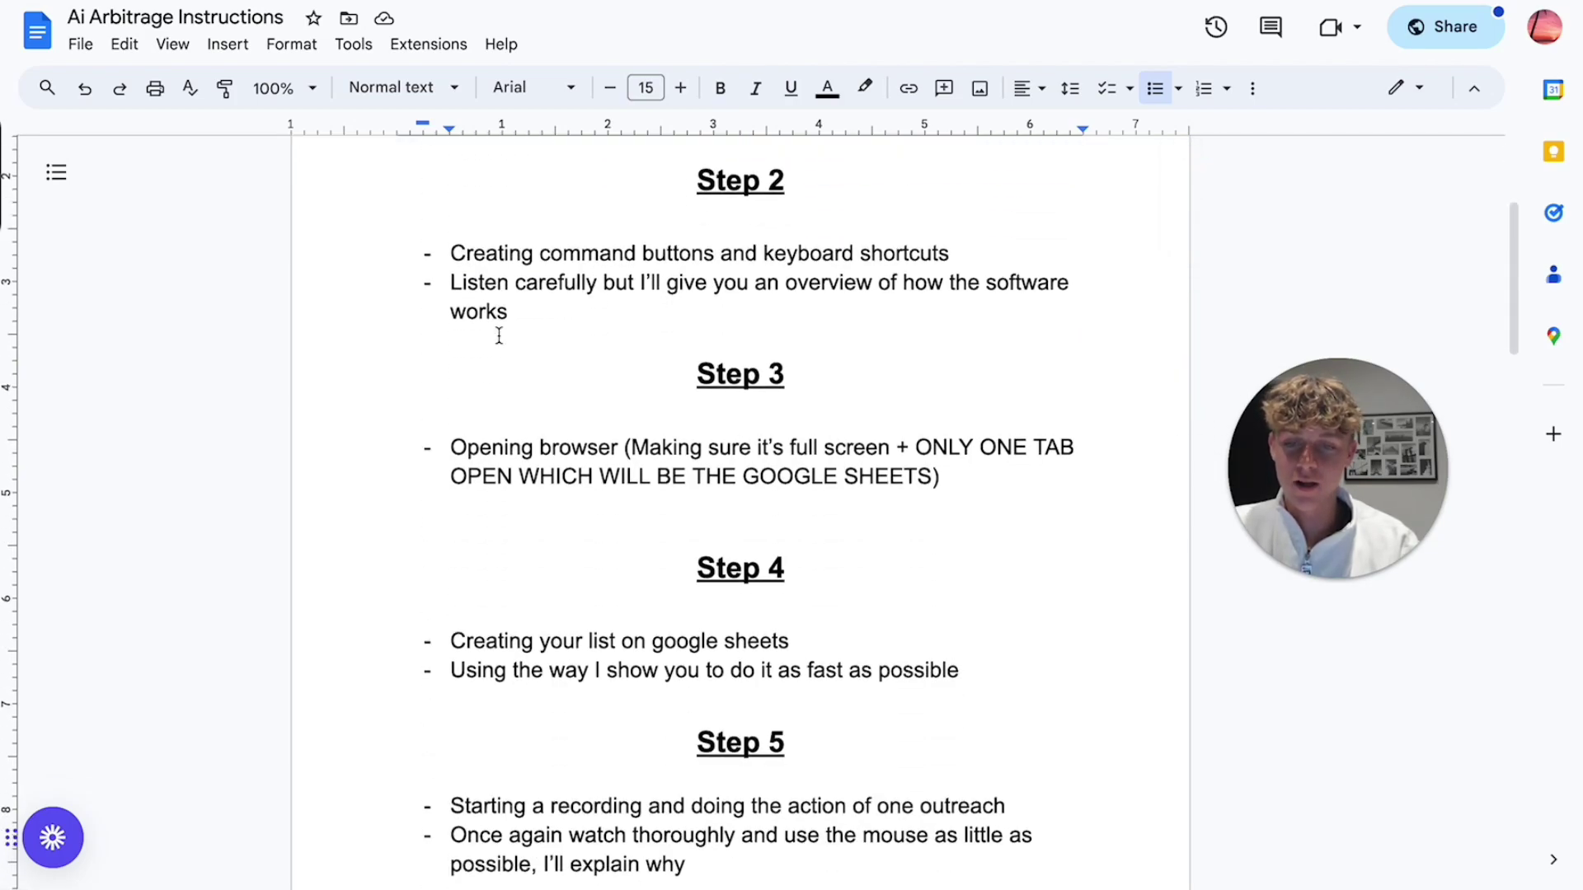
{"action": "scroll", "coordinate": [498, 335], "scroll_direction": "down", "scroll_amount": 17}
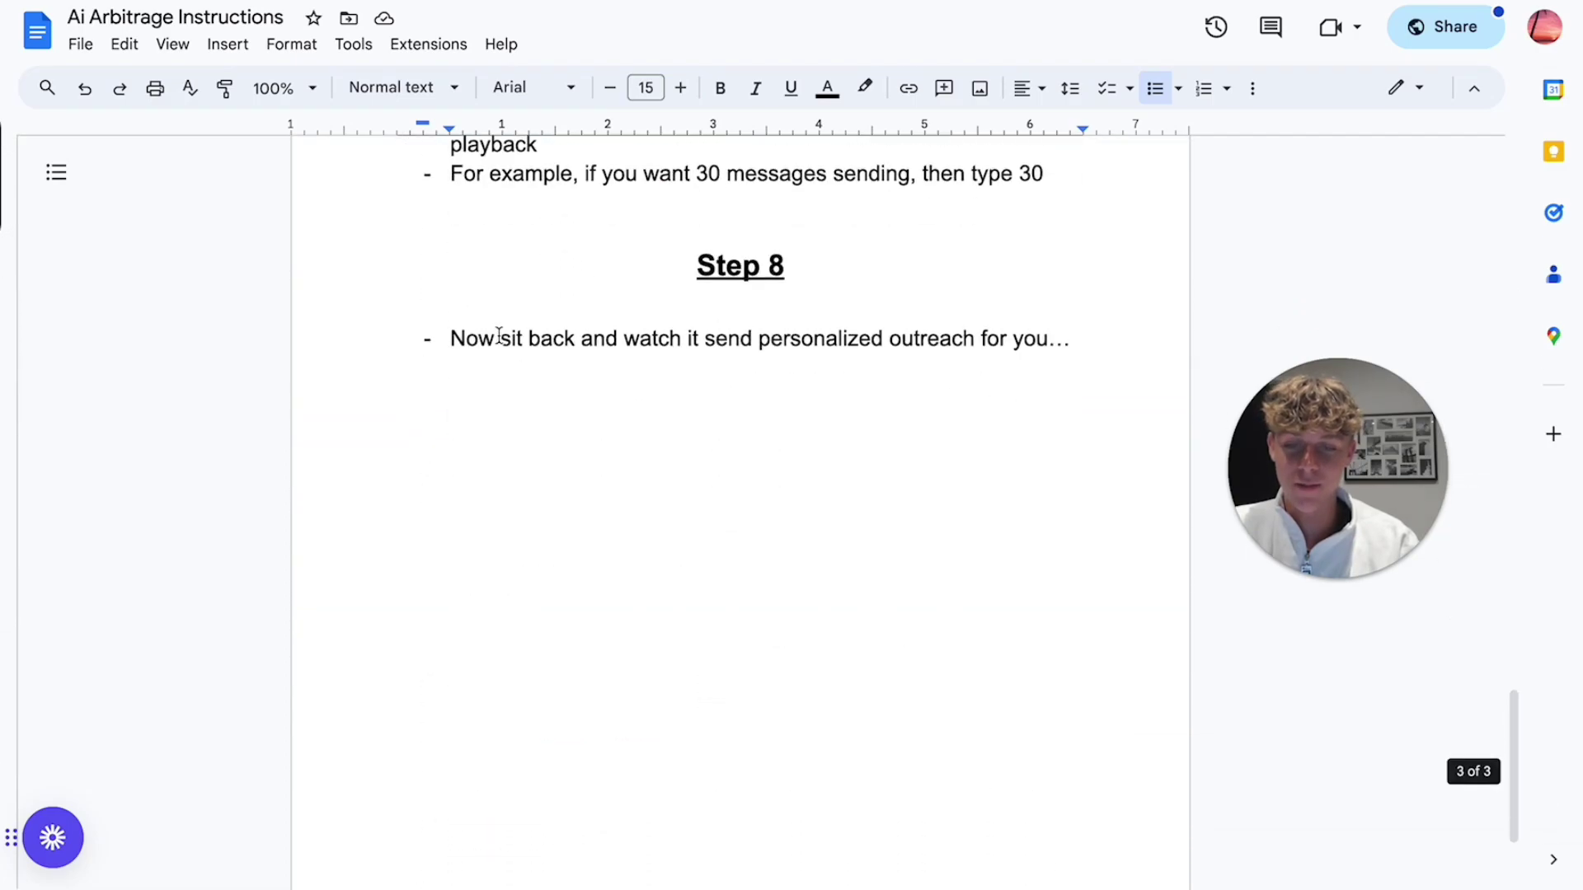
{"action": "scroll", "coordinate": [499, 335], "scroll_direction": "up", "scroll_amount": 15}
{"action": "scroll", "coordinate": [498, 334], "scroll_direction": "up", "scroll_amount": 15}
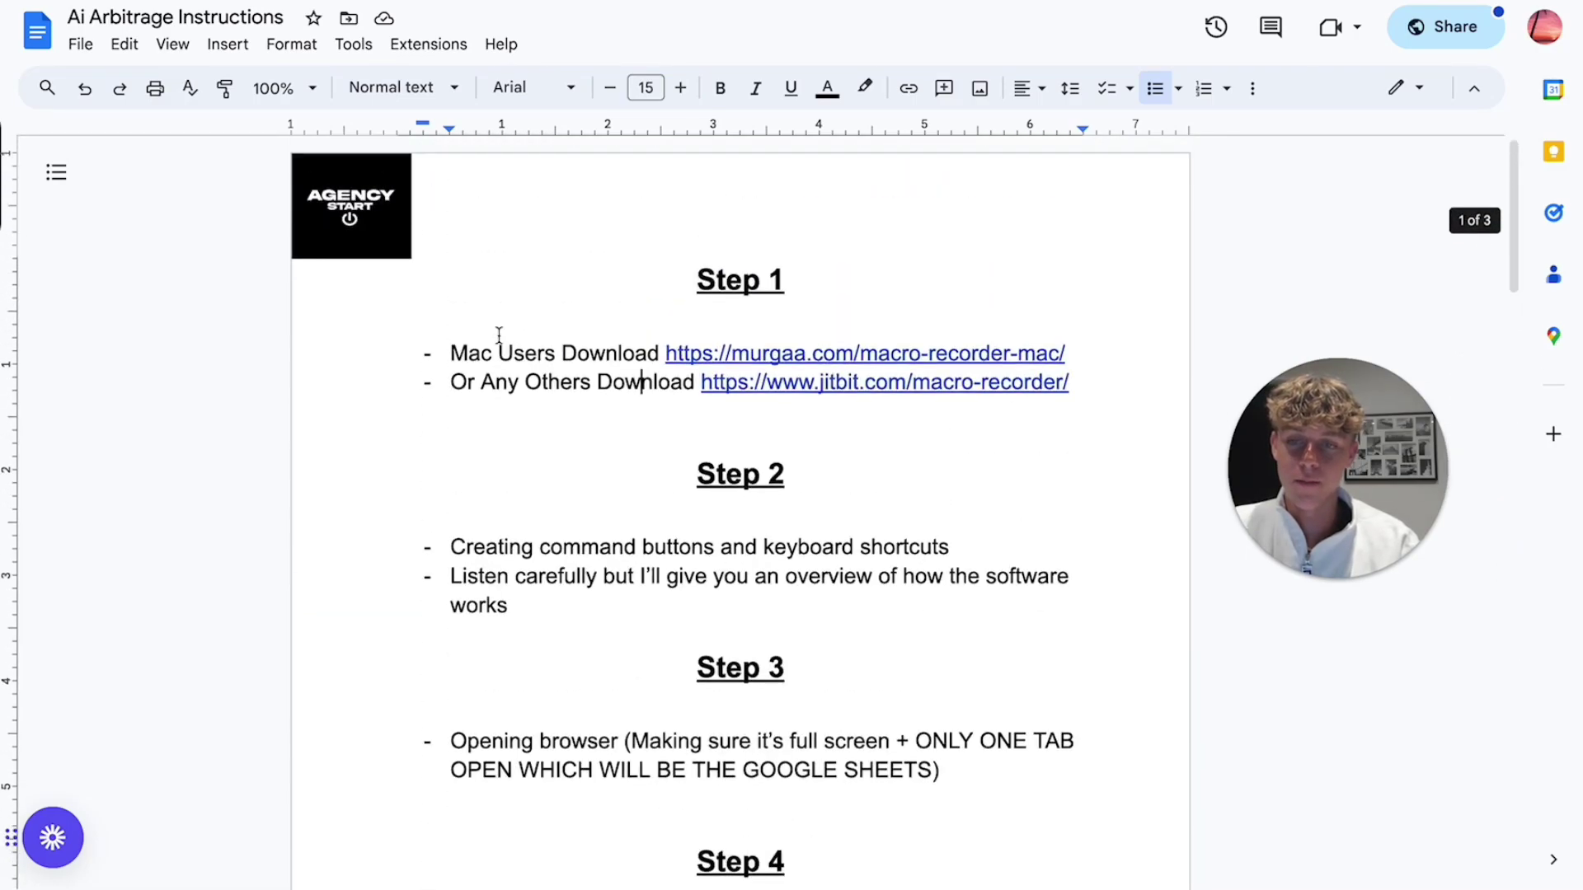
- Close the Docs tab and scroll the Notion guide to the 3-accounts and ElevenLabs voice-cloning advice
{"action": "key", "text": "super+w"}
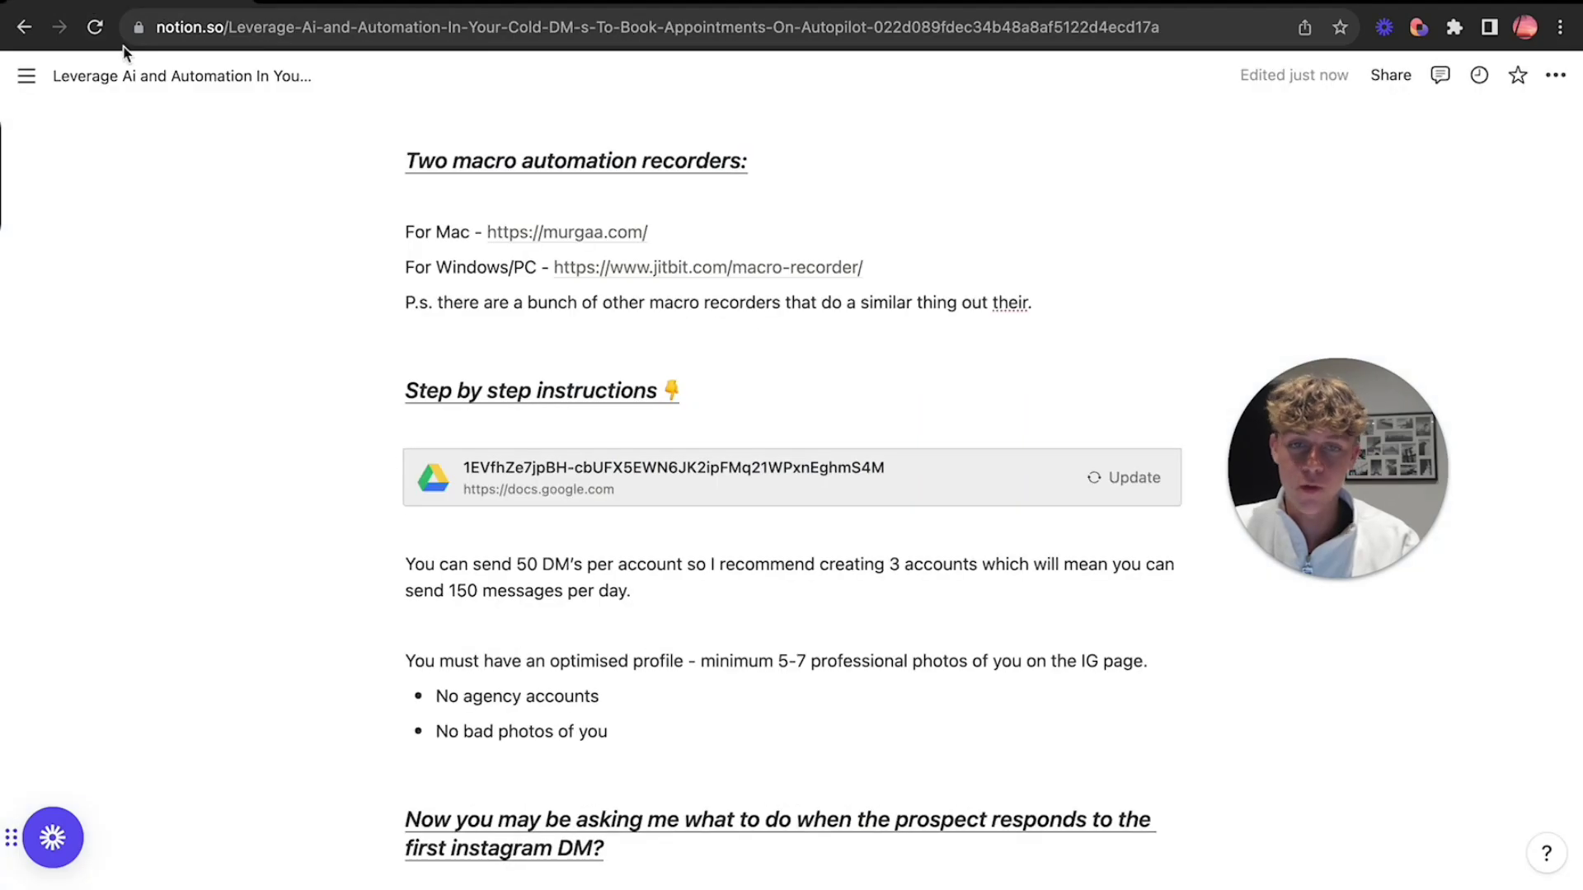
{"action": "scroll", "coordinate": [347, 486], "scroll_direction": "down", "scroll_amount": 1}
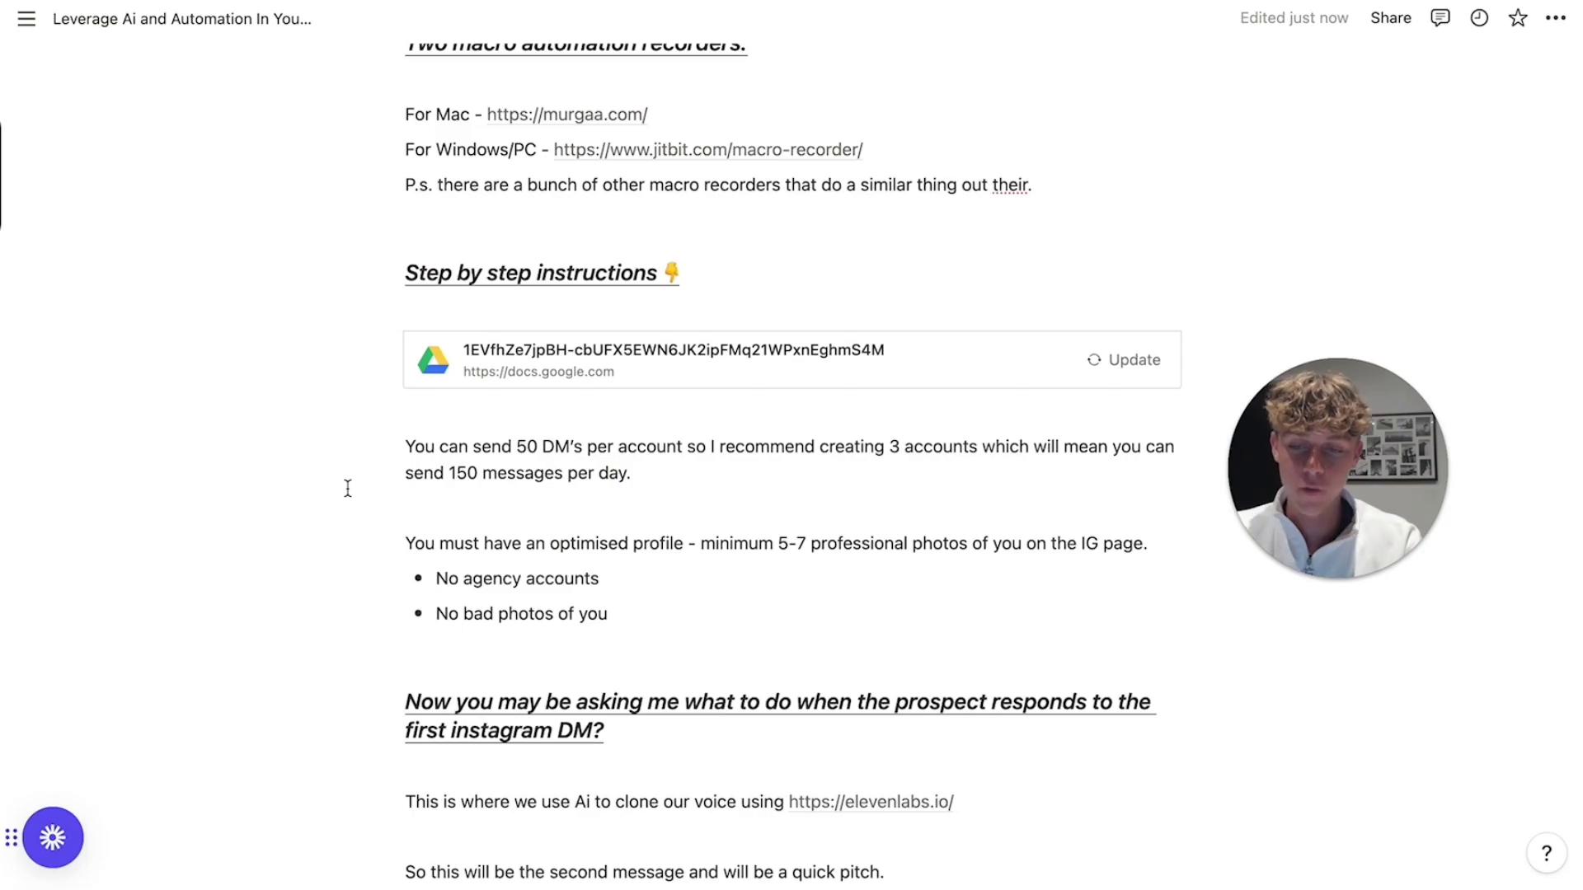
{"action": "scroll", "coordinate": [348, 488], "scroll_direction": "down", "scroll_amount": 2}
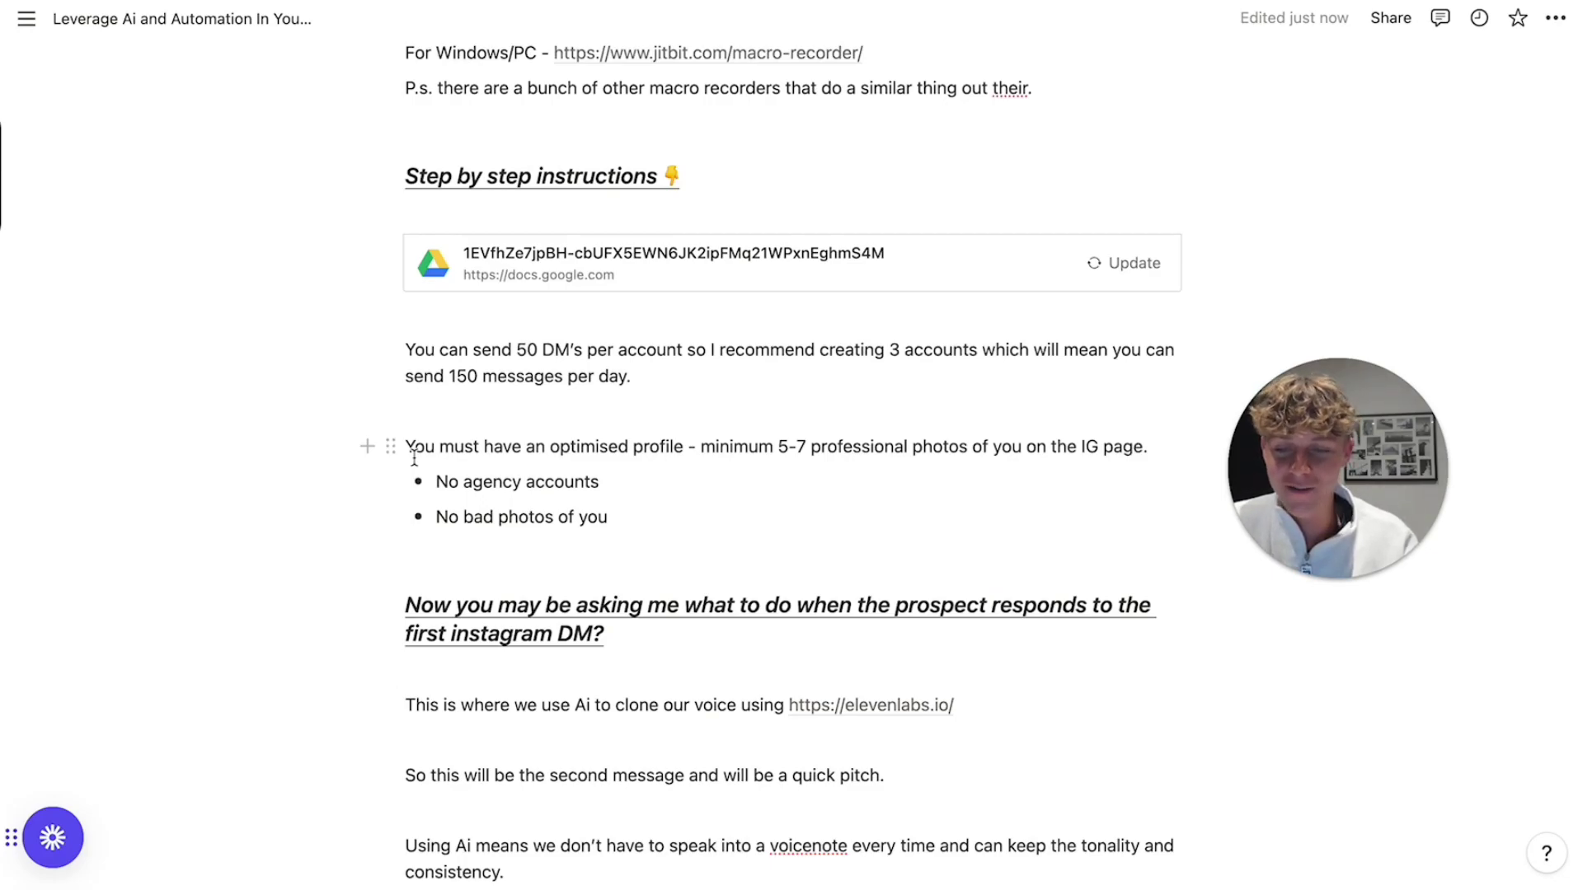
{"action": "scroll", "coordinate": [413, 457], "scroll_direction": "down", "scroll_amount": 1}
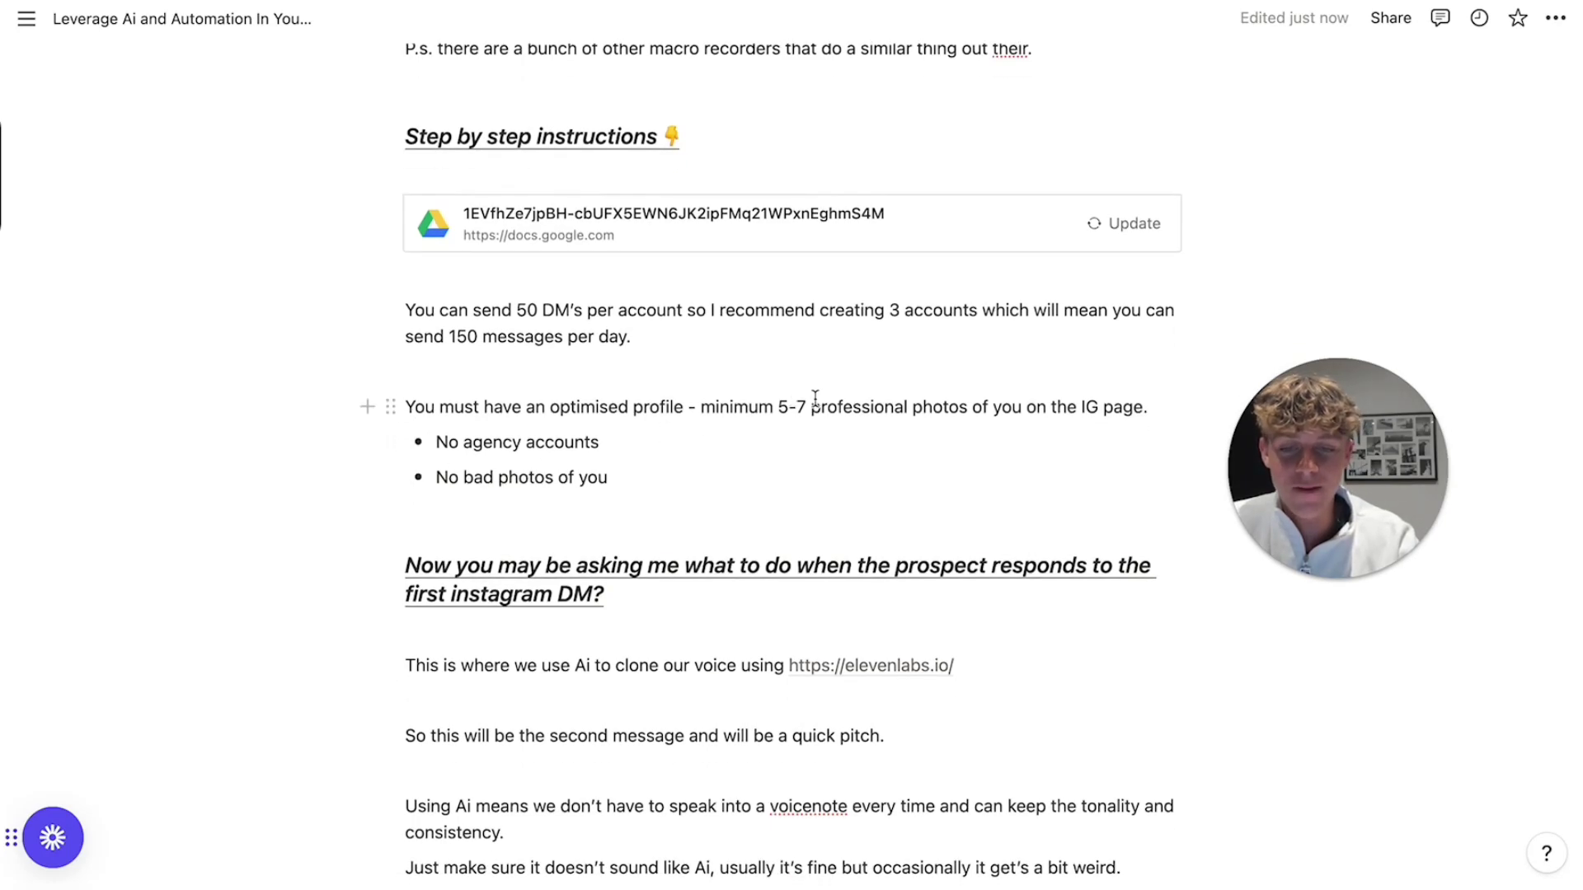
{"action": "scroll", "coordinate": [820, 399], "scroll_direction": "down", "scroll_amount": 5}
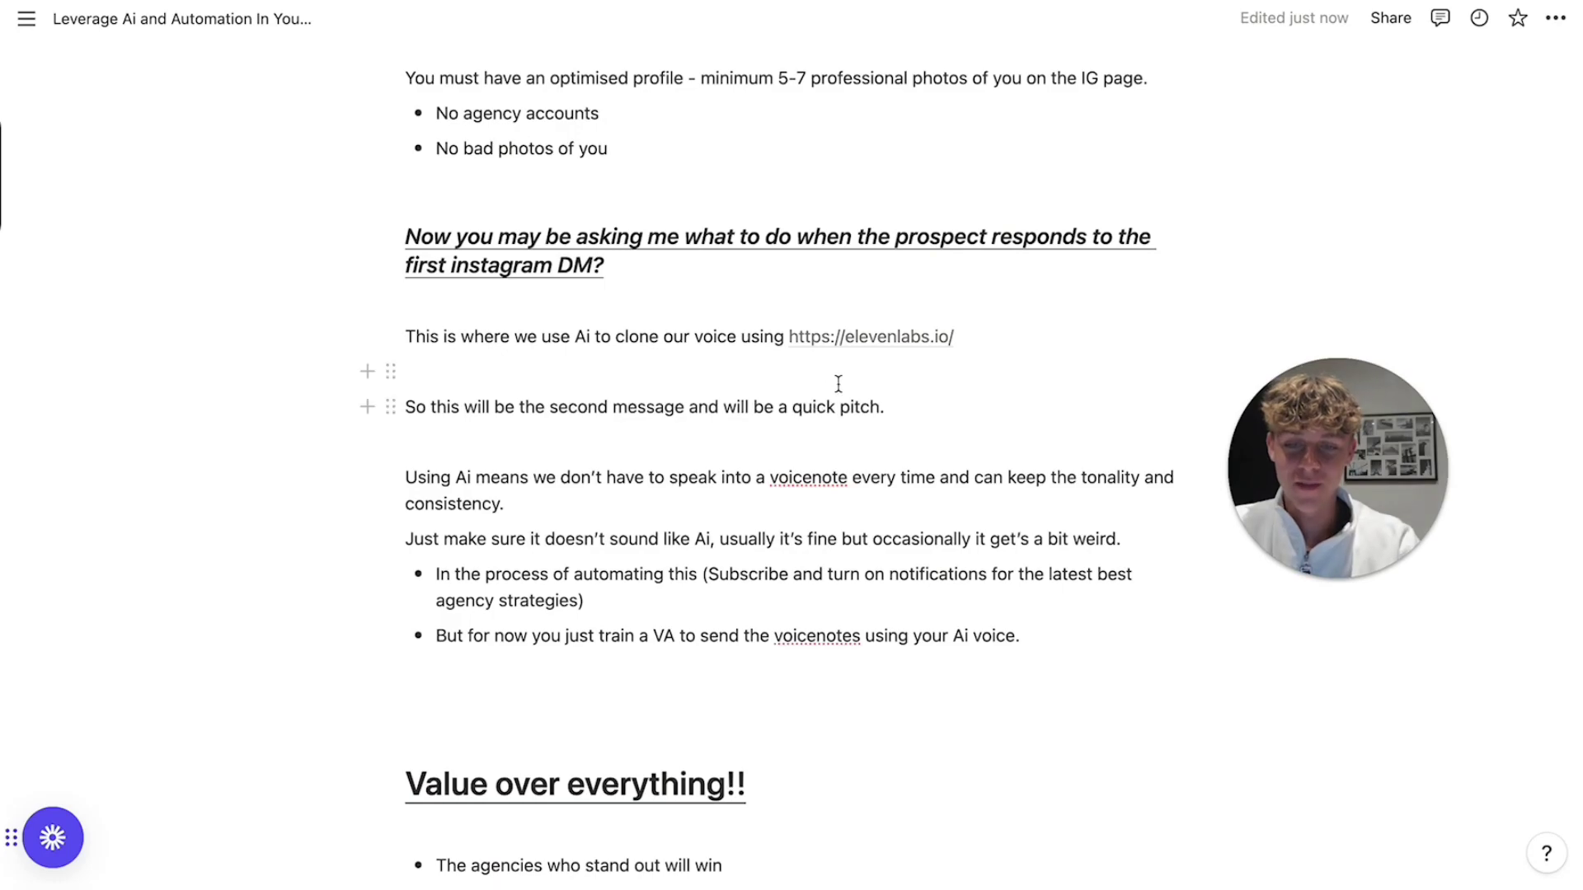
{"action": "mouse_move", "coordinate": [859, 349]}
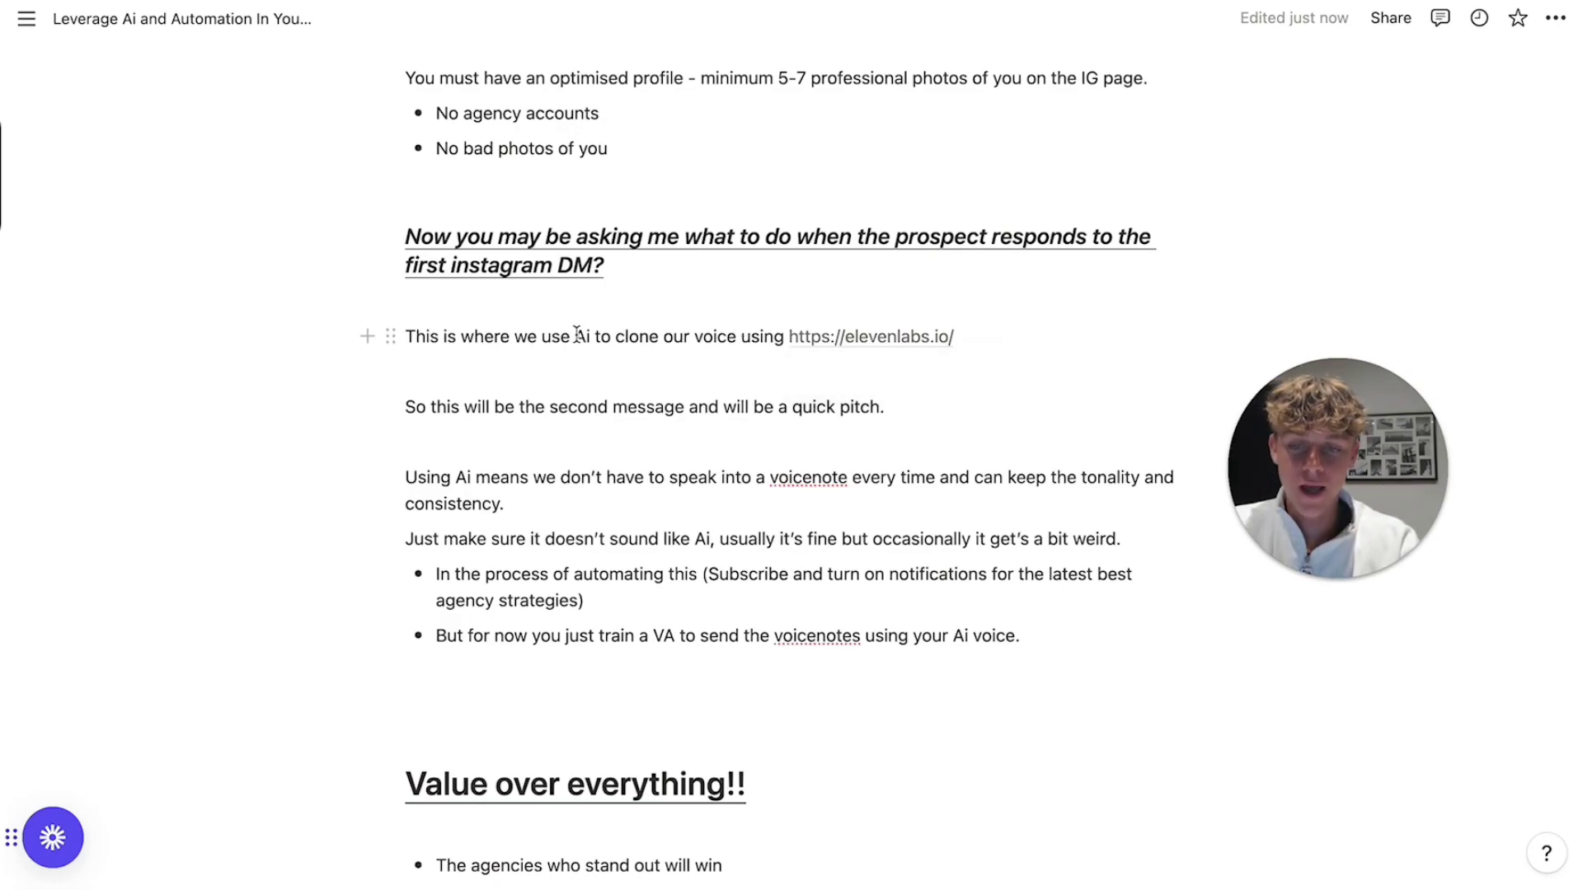
{"action": "left_click_drag", "start_coordinate": [575, 337], "coordinate": [714, 338]}
{"action": "left_click", "coordinate": [828, 338]}
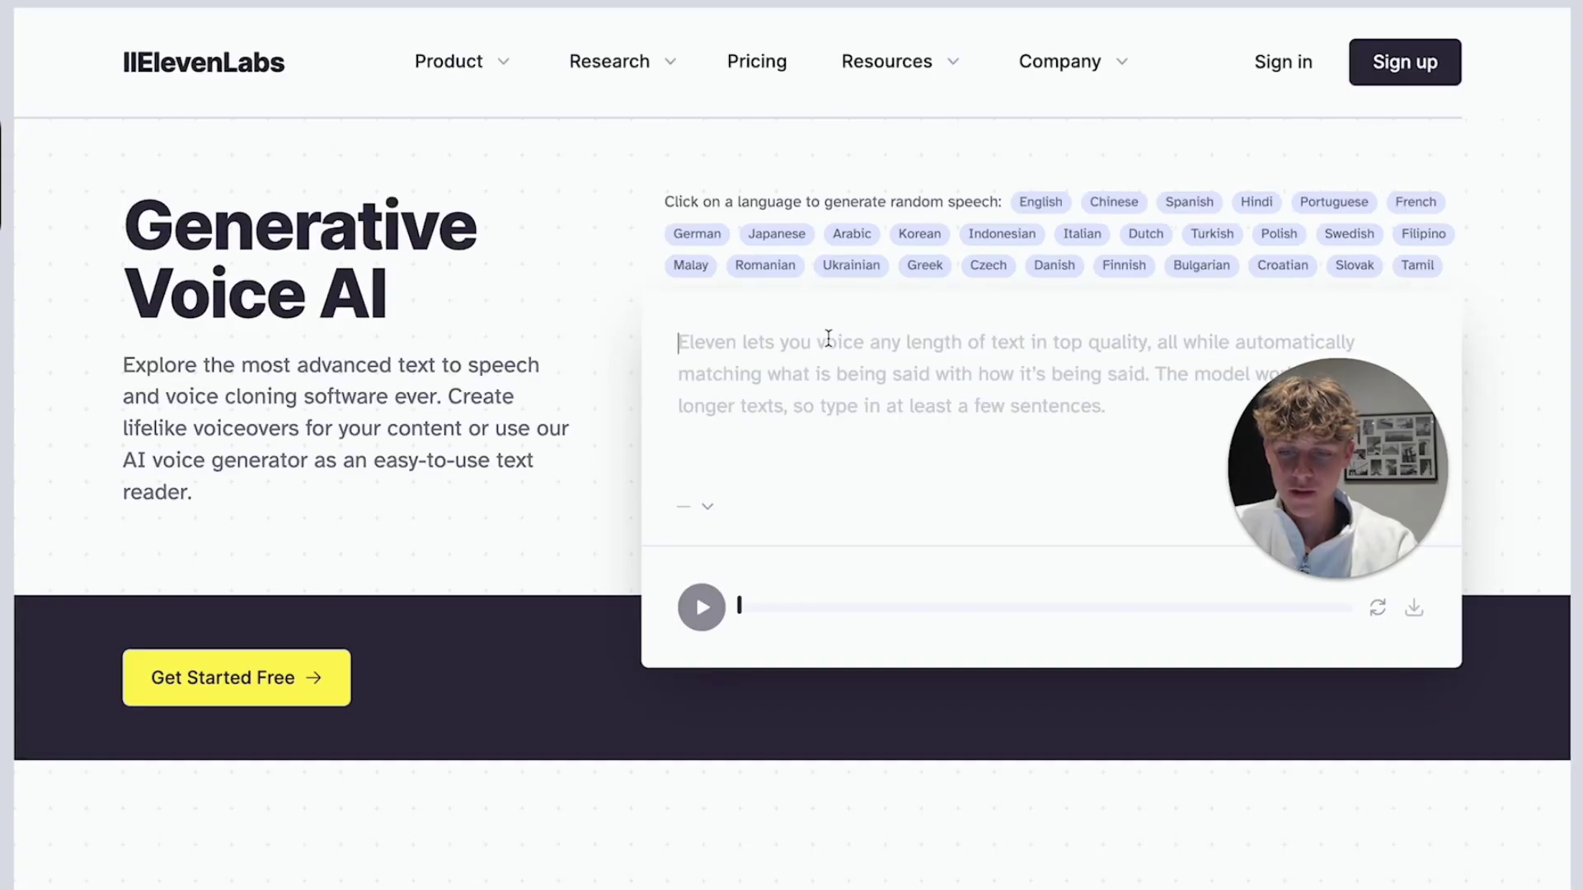
{"action": "left_click_drag", "start_coordinate": [125, 223], "coordinate": [428, 312]}
{"action": "left_click", "coordinate": [428, 311]}
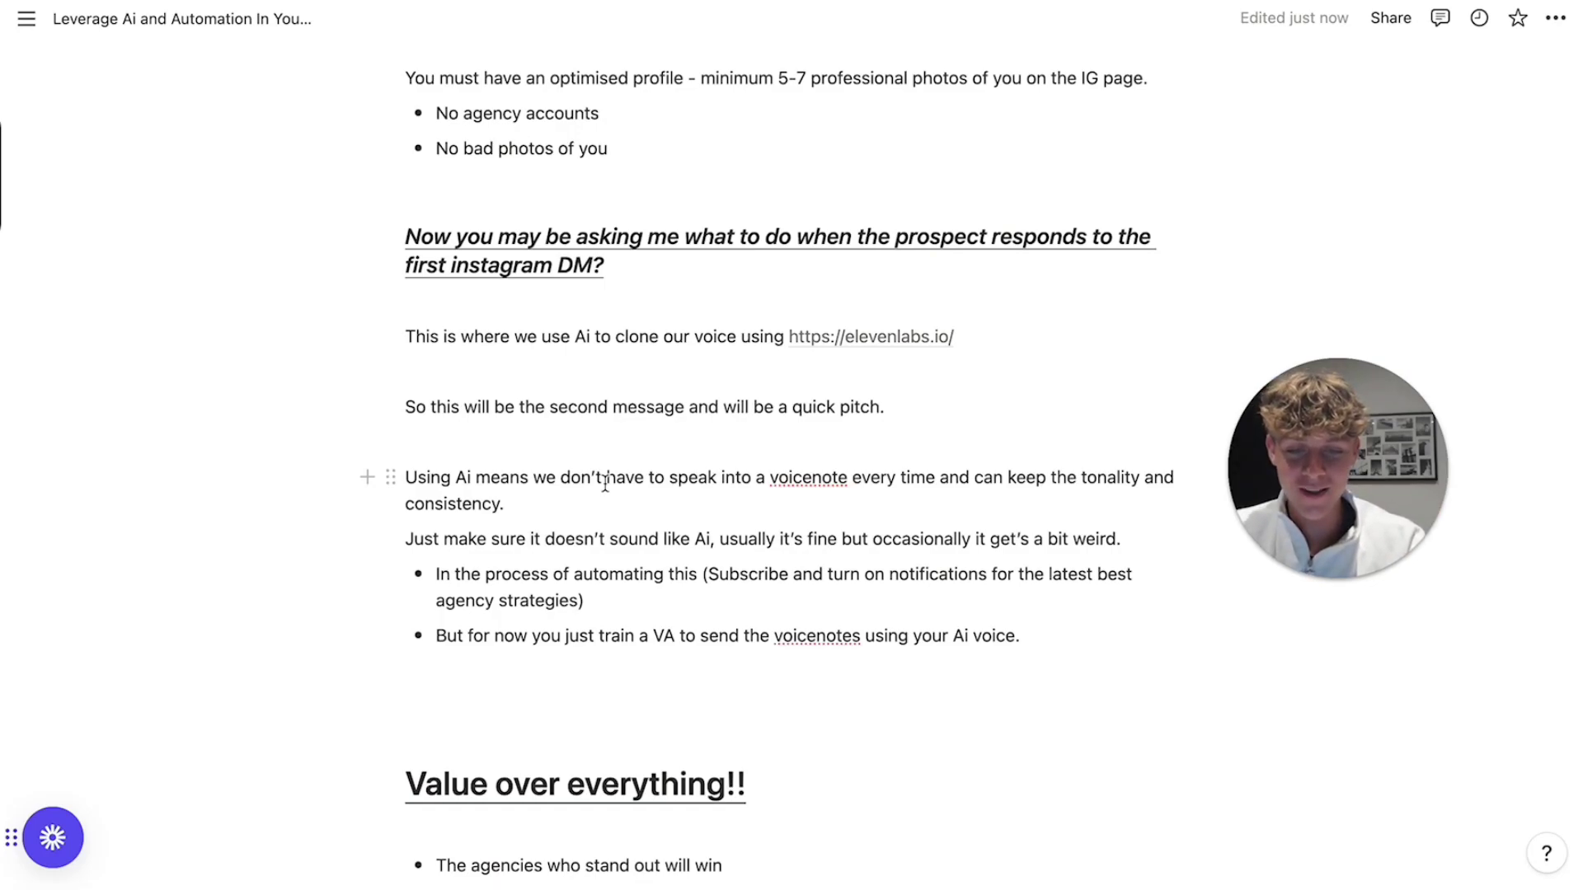
{"action": "scroll", "coordinate": [692, 483], "scroll_direction": "down", "scroll_amount": 1}
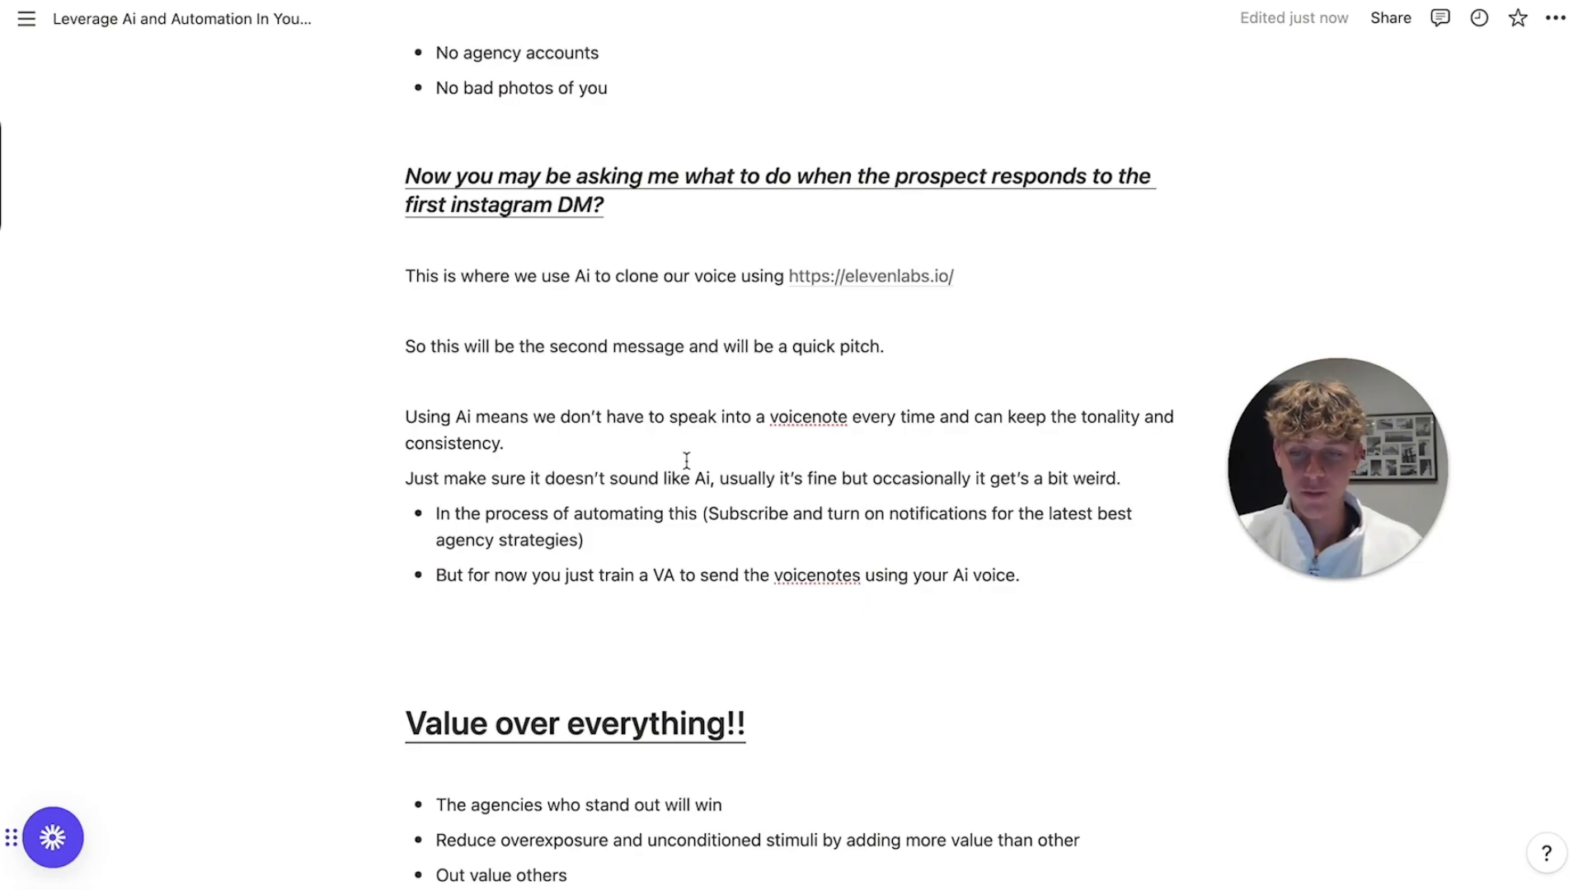
{"action": "scroll", "coordinate": [686, 460], "scroll_direction": "down", "scroll_amount": 1}
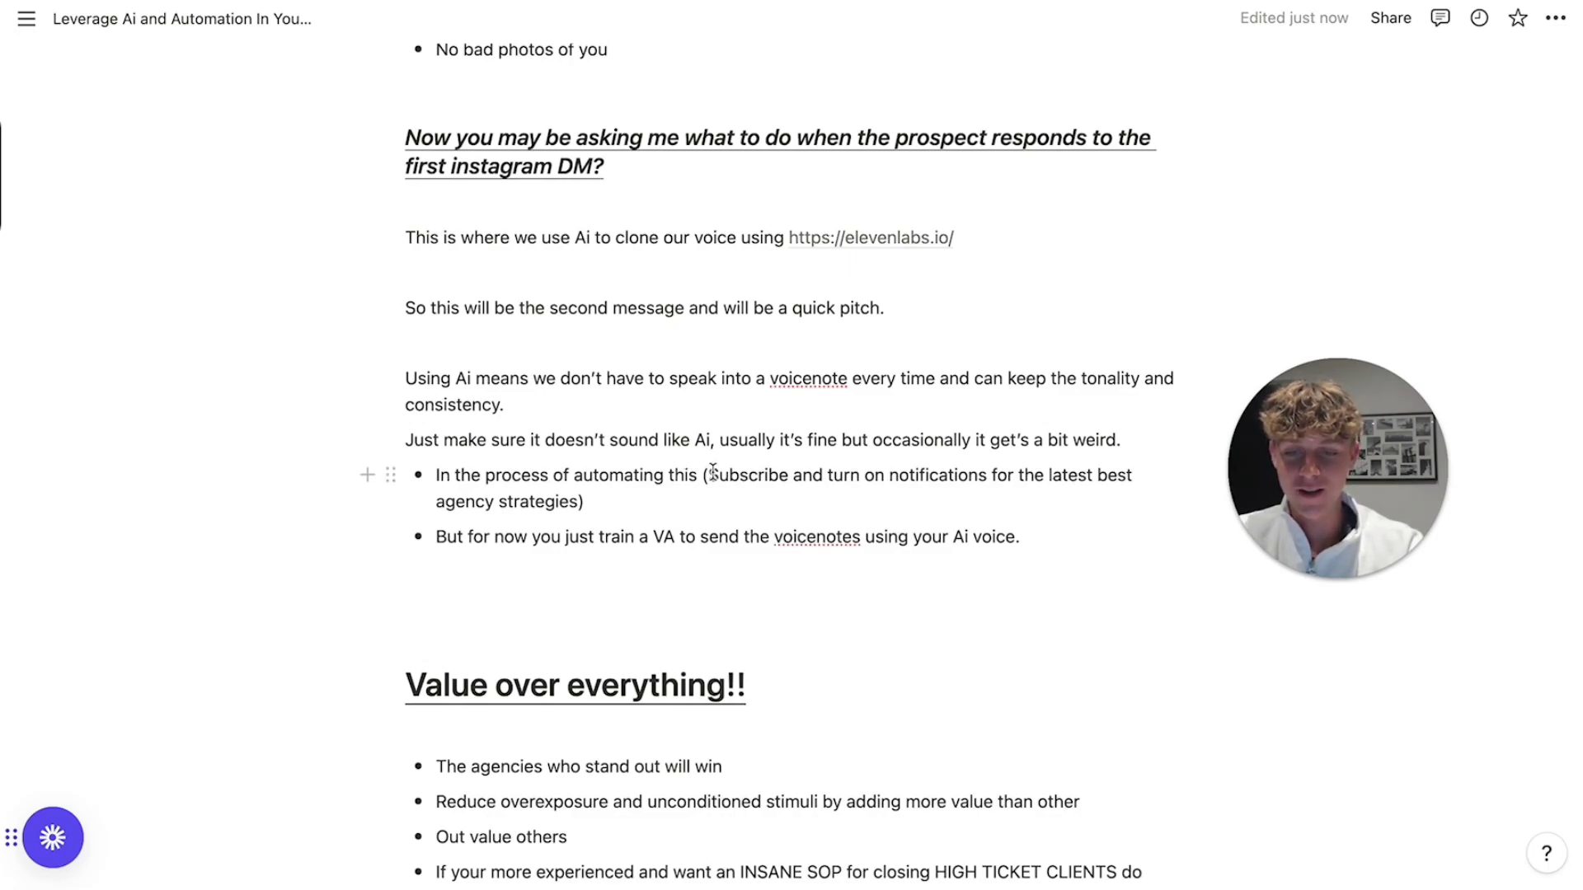
{"action": "left_click_drag", "start_coordinate": [707, 476], "coordinate": [961, 479]}
{"action": "left_click", "coordinate": [961, 478]}
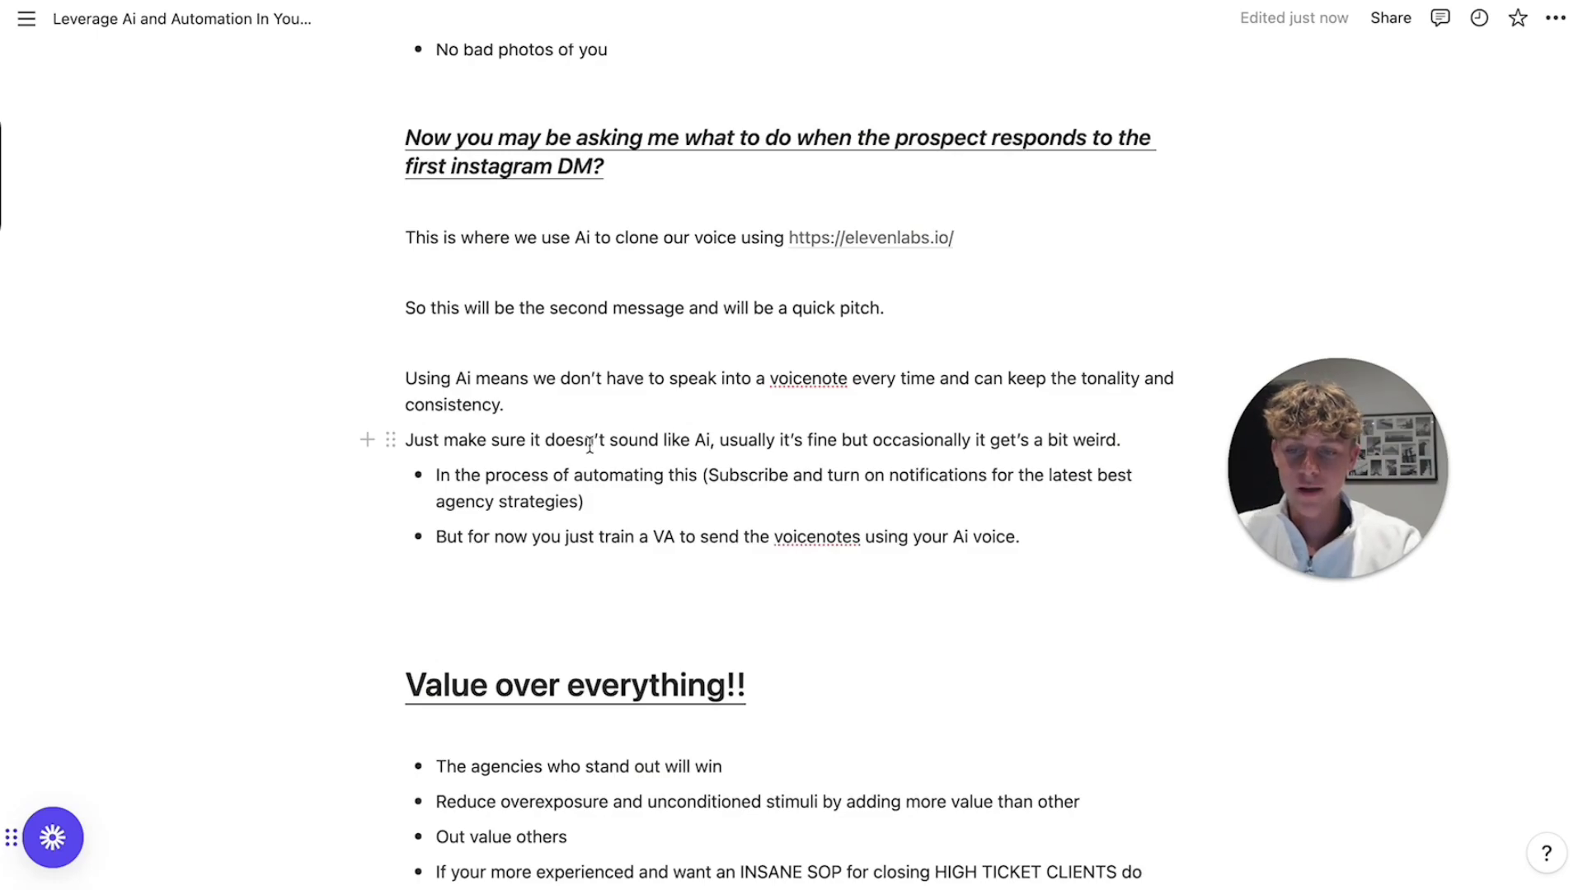
{"action": "scroll", "coordinate": [495, 445], "scroll_direction": "up", "scroll_amount": 1}
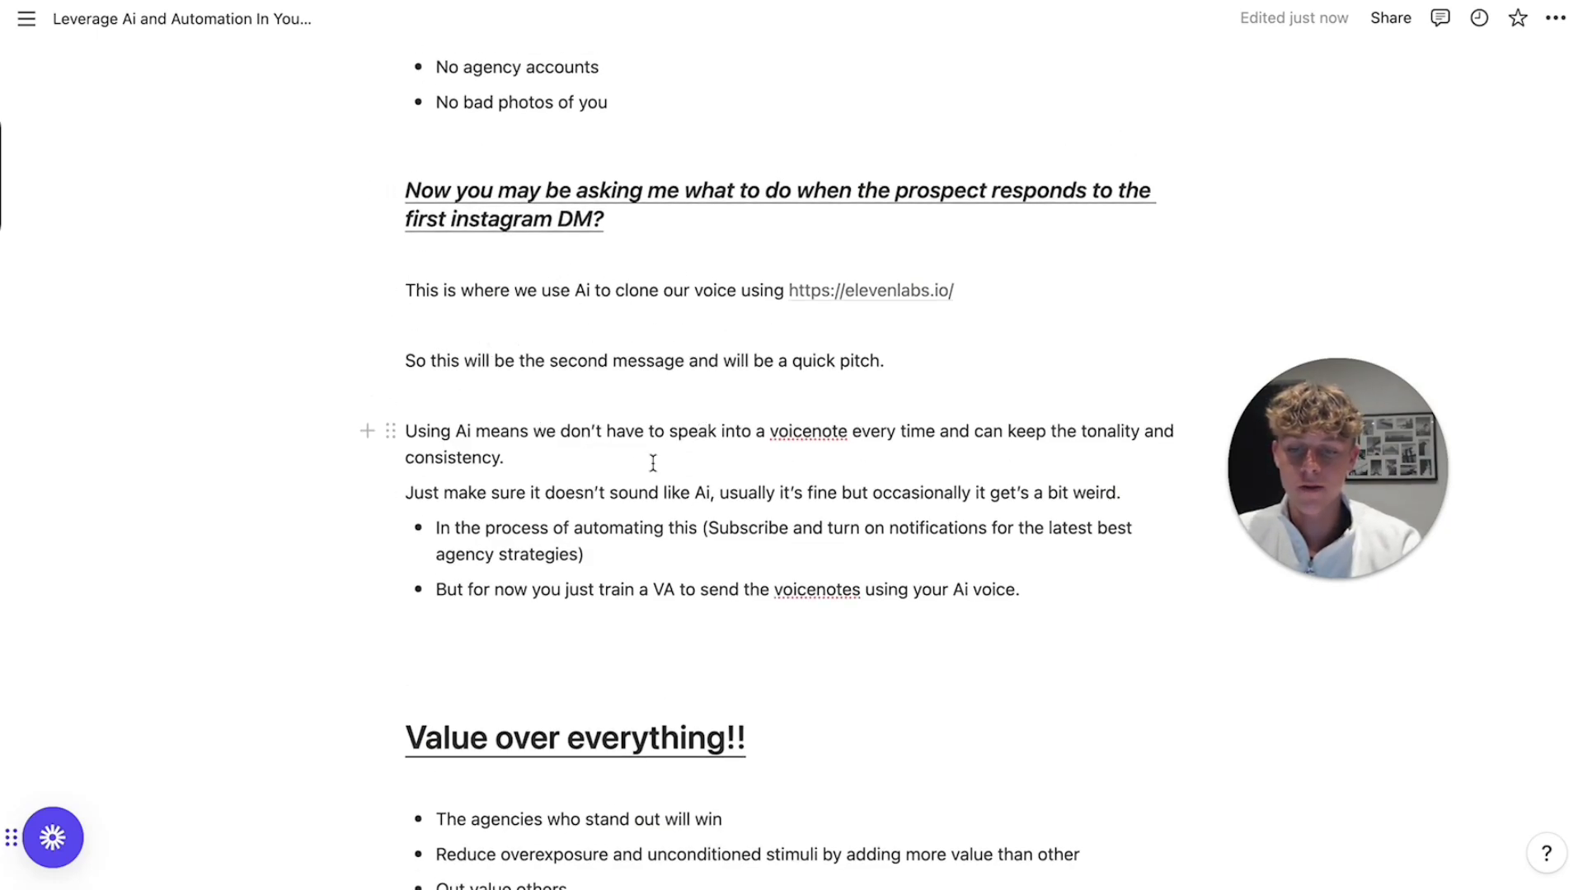
{"action": "scroll", "coordinate": [364, 594], "scroll_direction": "down", "scroll_amount": 4}
{"action": "scroll", "coordinate": [230, 634], "scroll_direction": "down", "scroll_amount": 1}
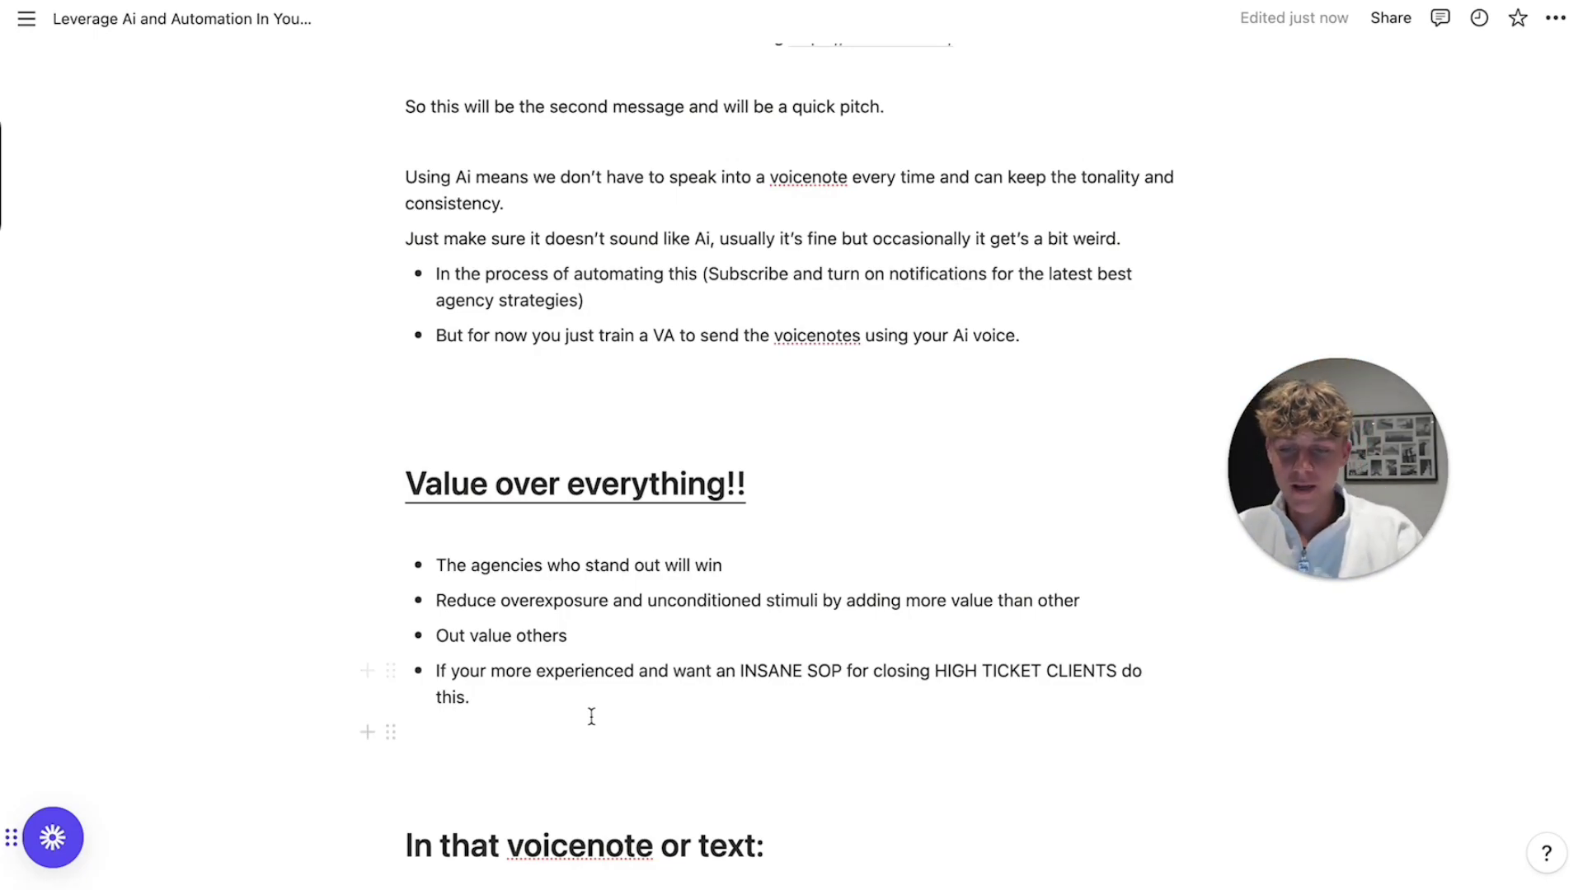
{"action": "scroll", "coordinate": [590, 717], "scroll_direction": "down", "scroll_amount": 1}
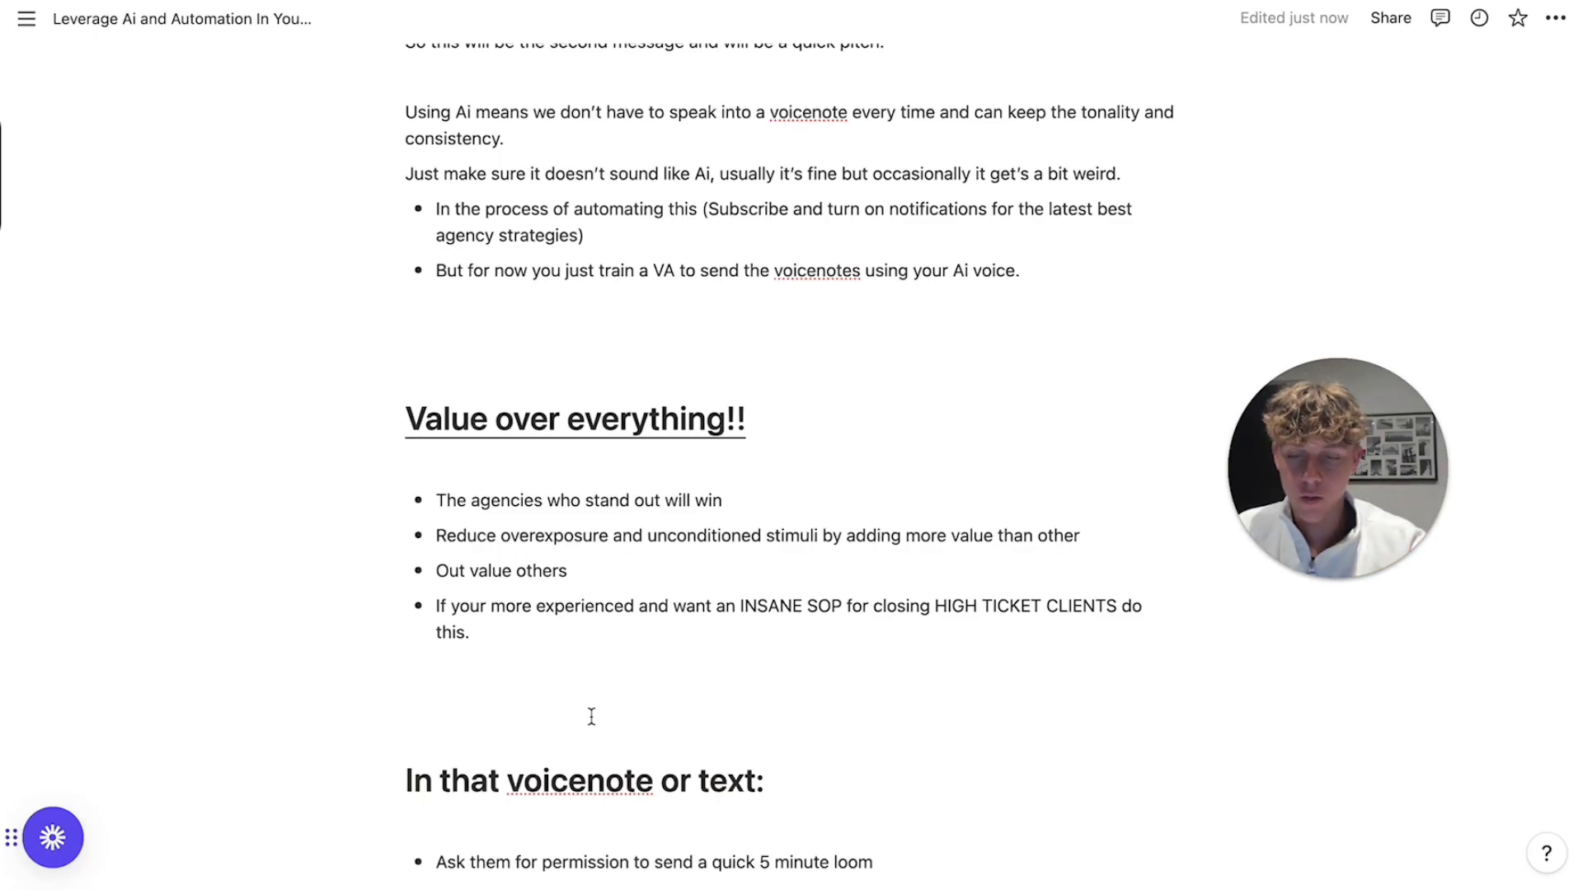
{"action": "scroll", "coordinate": [591, 717], "scroll_direction": "down", "scroll_amount": 4}
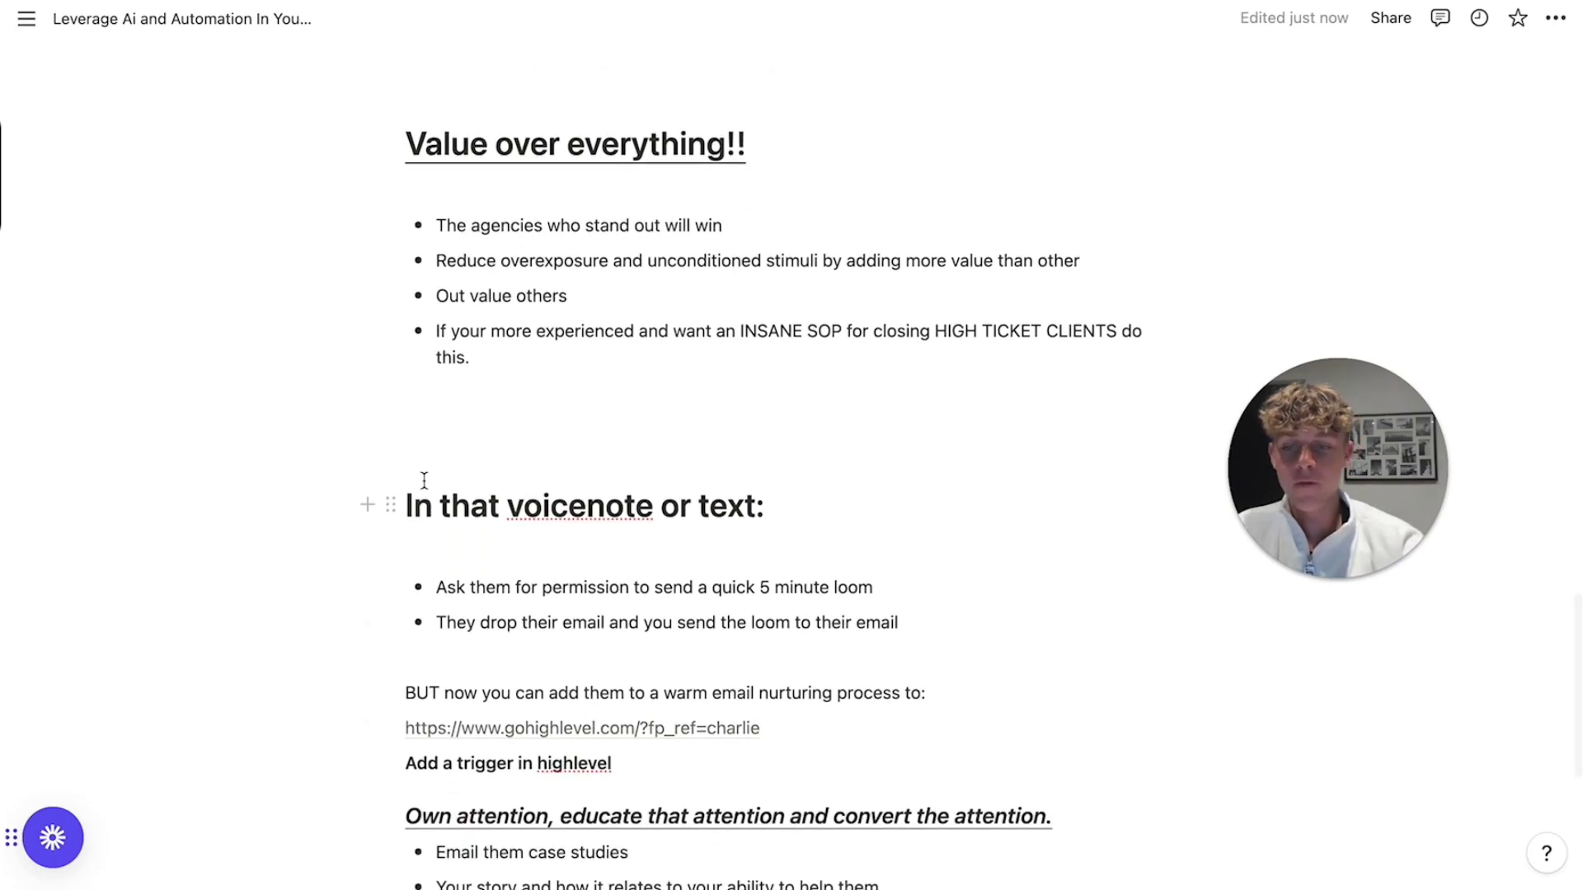
{"action": "scroll", "coordinate": [704, 491], "scroll_direction": "down", "scroll_amount": 1}
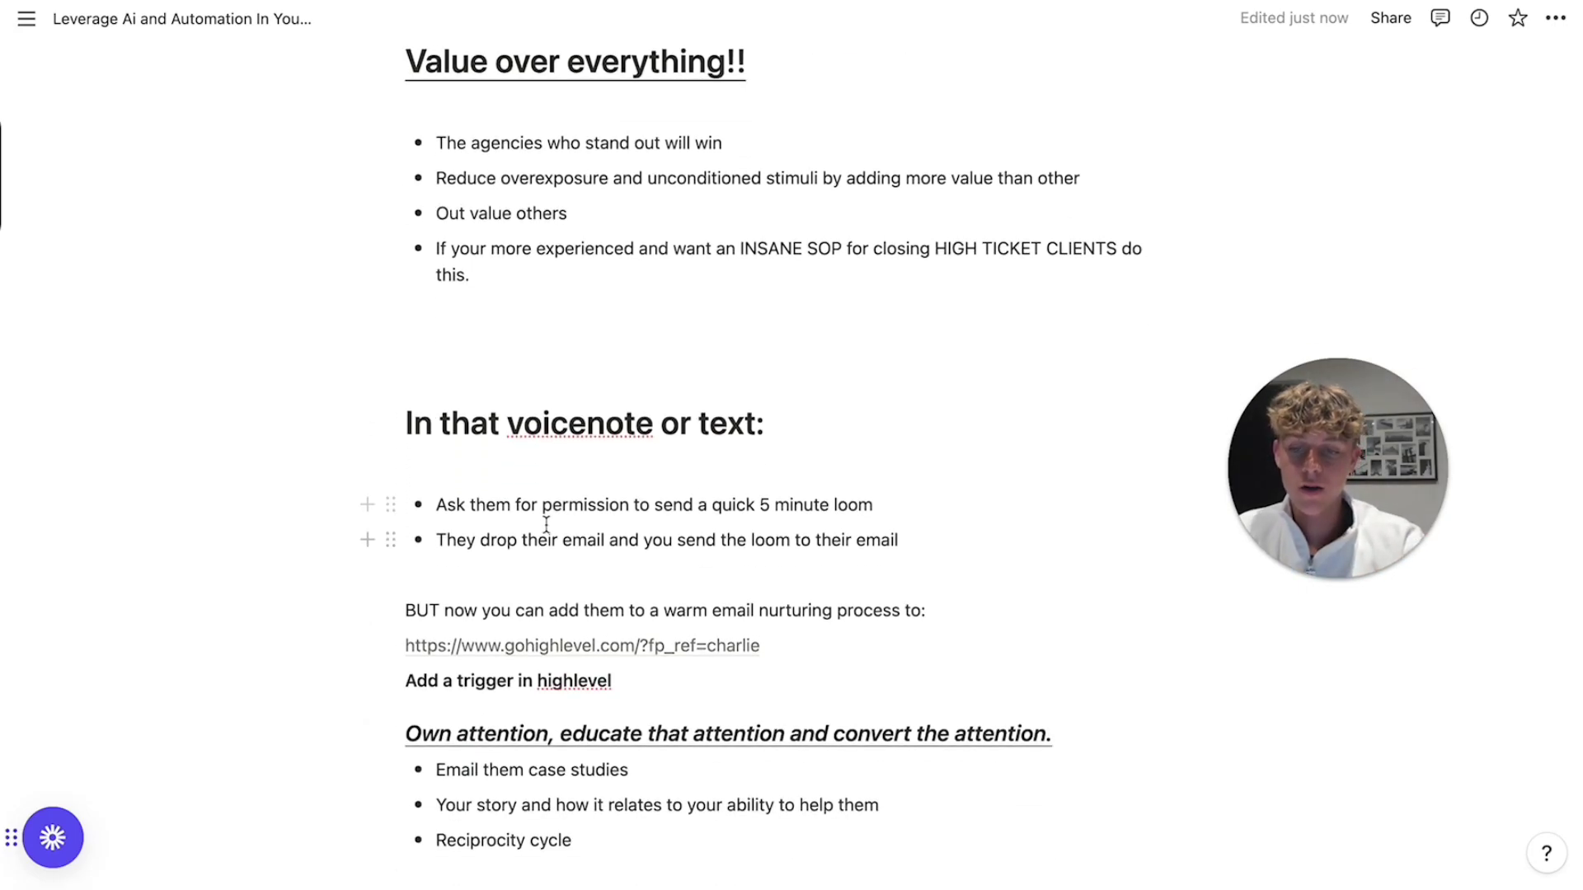
{"action": "left_click_drag", "start_coordinate": [512, 504], "coordinate": [855, 492]}
{"action": "left_click", "coordinate": [855, 492]}
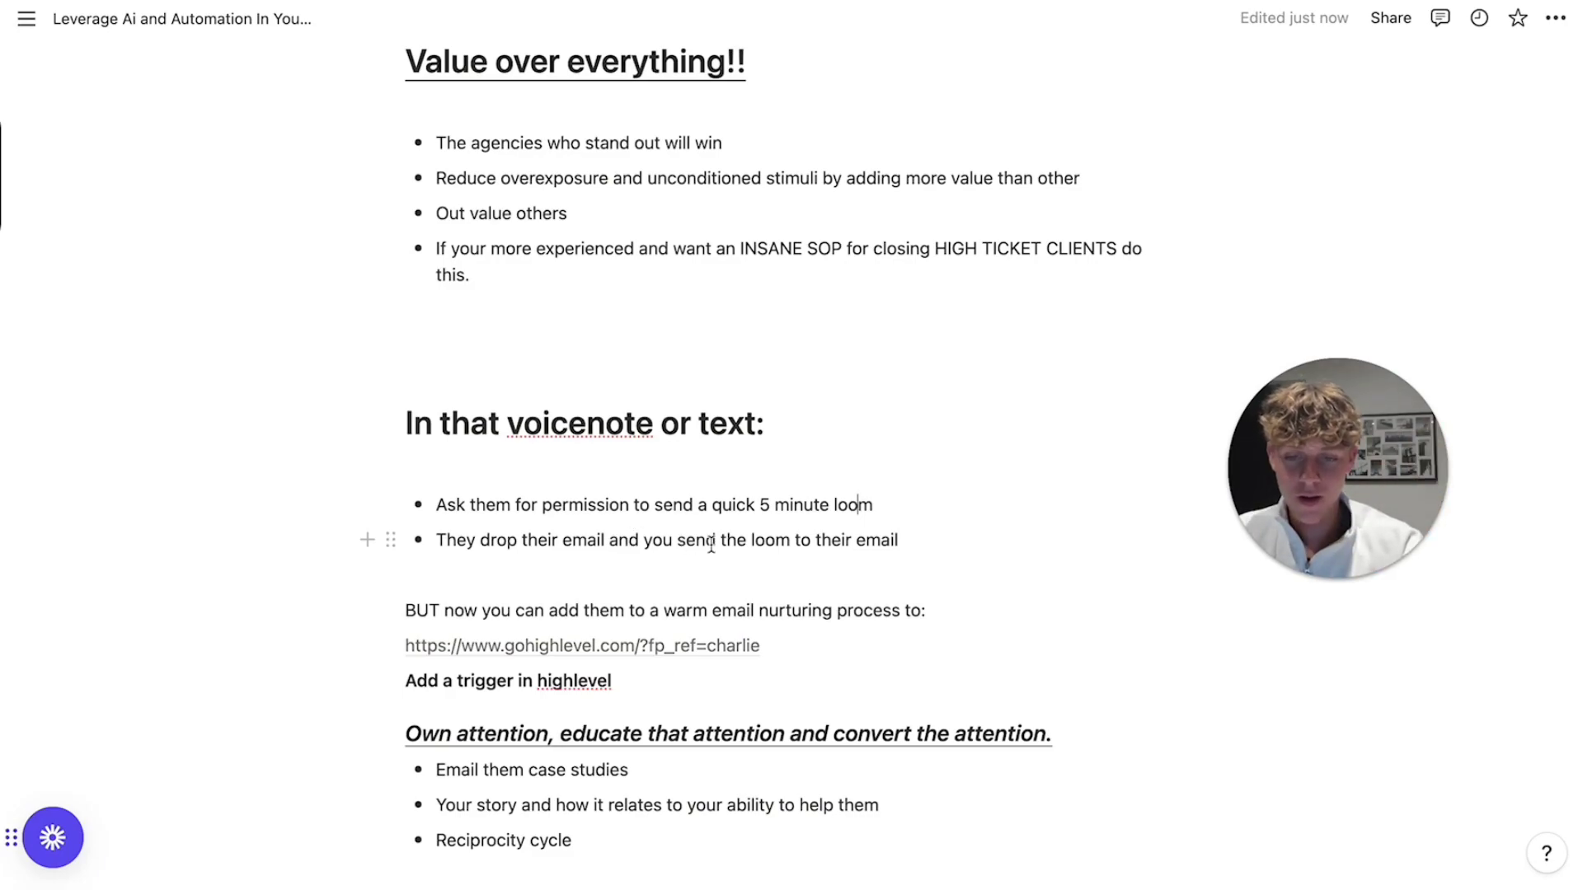
{"action": "scroll", "coordinate": [711, 544], "scroll_direction": "down", "scroll_amount": 1}
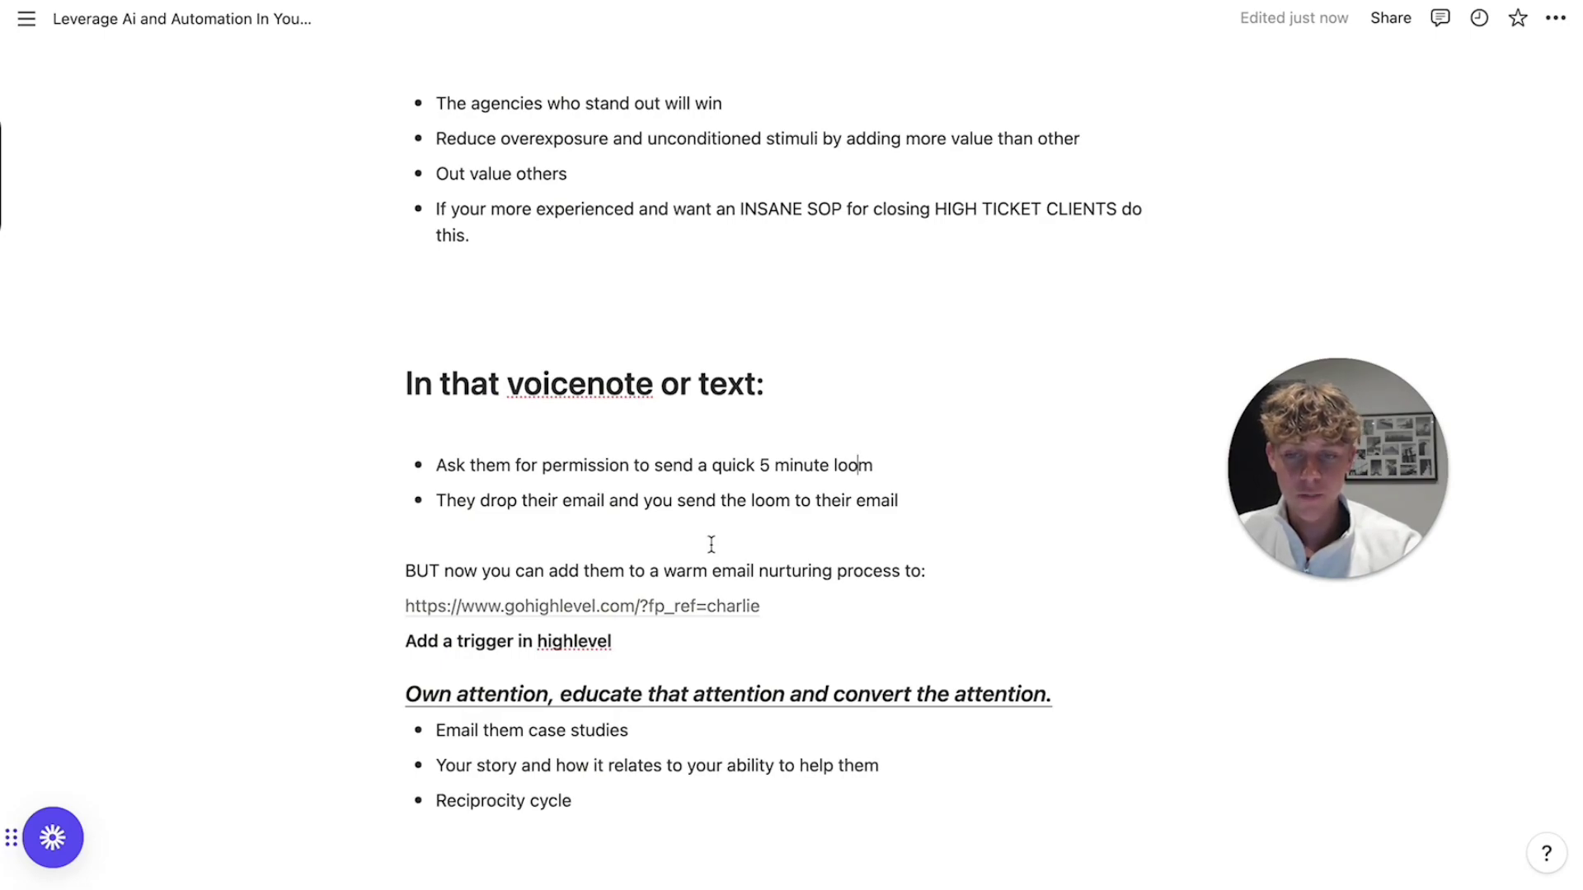
{"action": "left_click_drag", "start_coordinate": [577, 571], "coordinate": [921, 574]}
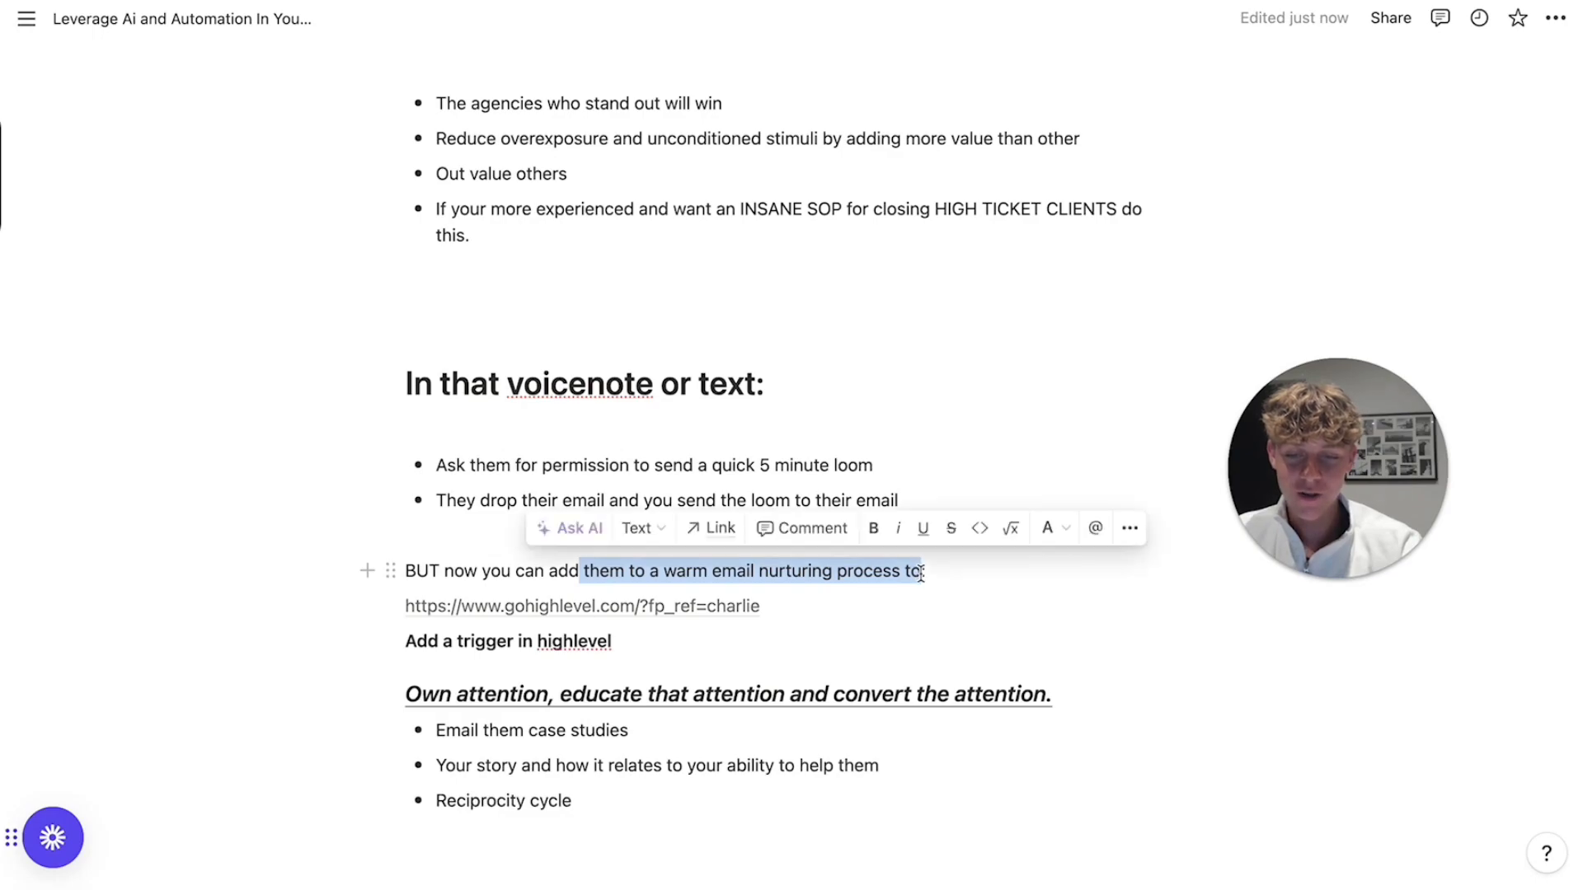
{"action": "left_click", "coordinate": [921, 572]}
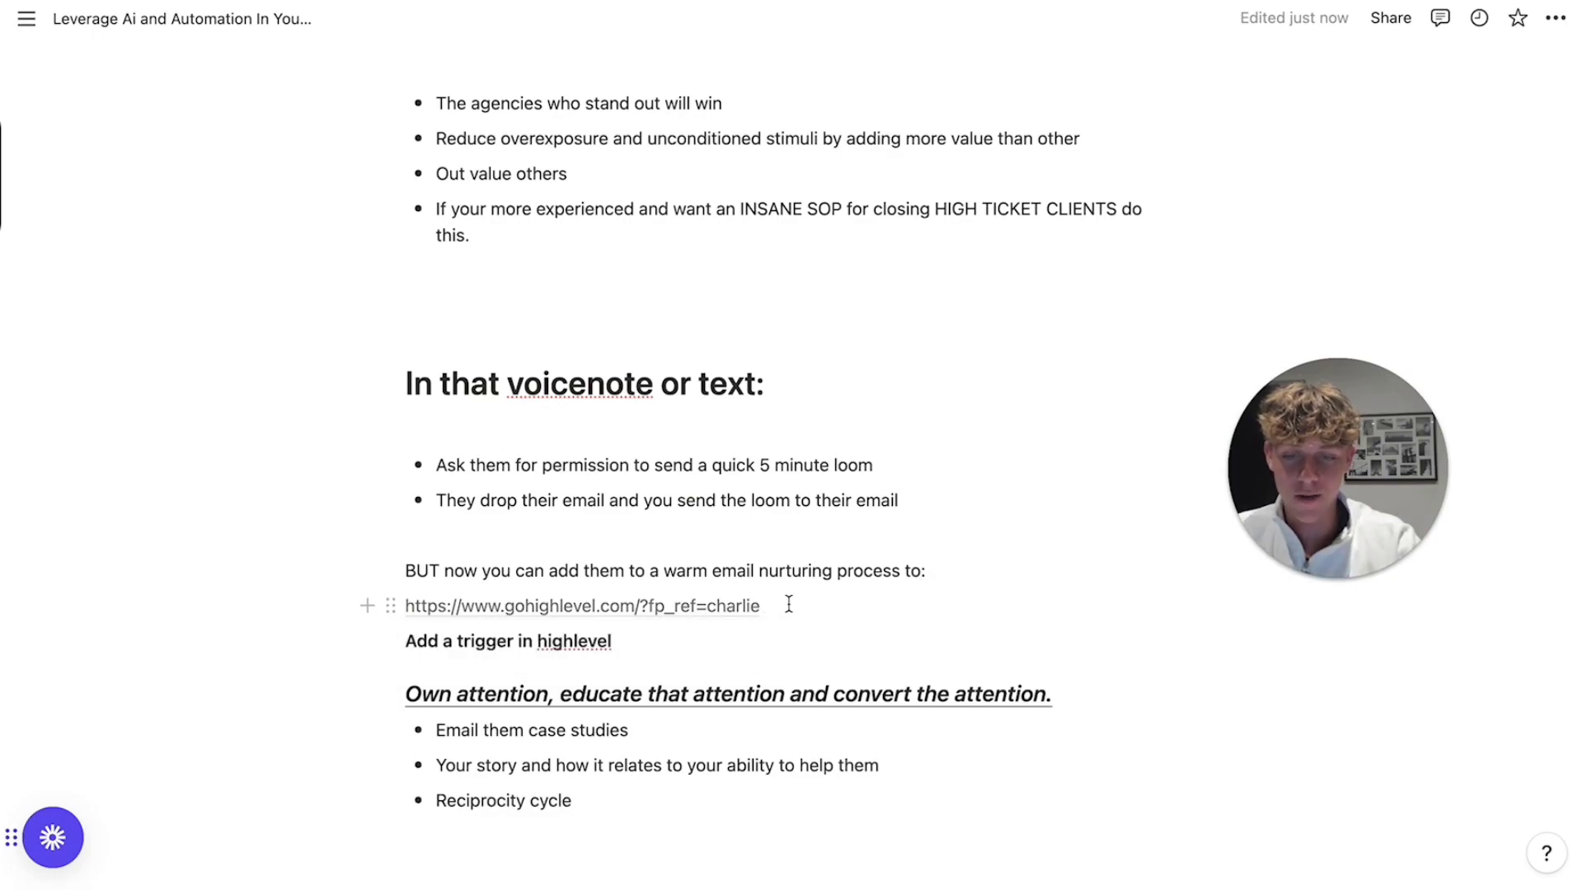
{"action": "left_click_drag", "start_coordinate": [465, 570], "coordinate": [812, 569]}
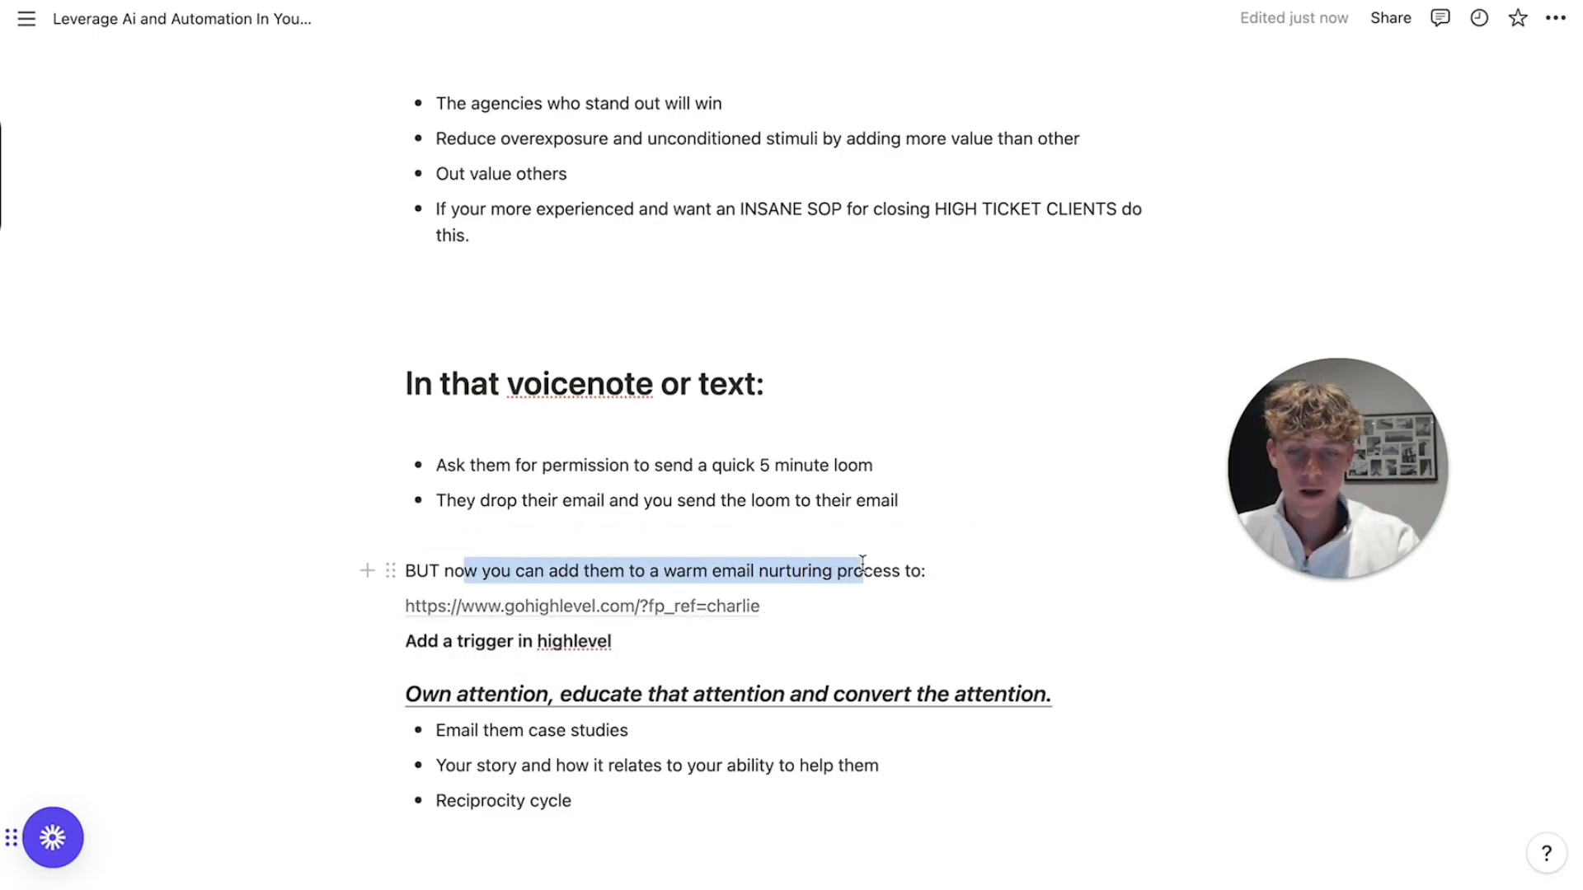
{"action": "left_click", "coordinate": [863, 562]}
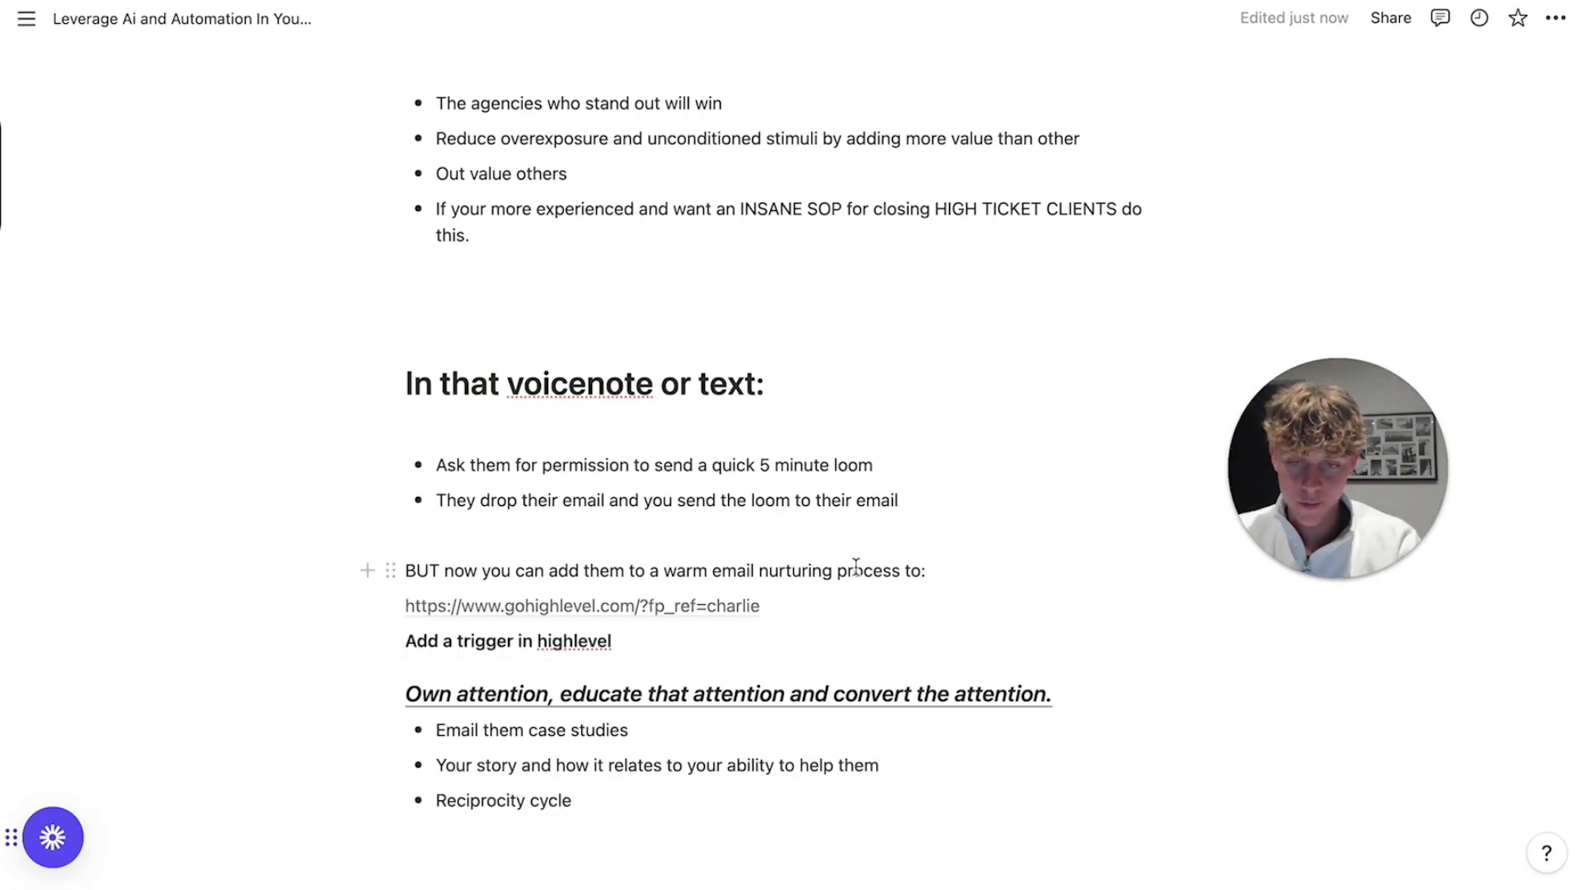
{"action": "scroll", "coordinate": [1003, 566], "scroll_direction": "down", "scroll_amount": 1}
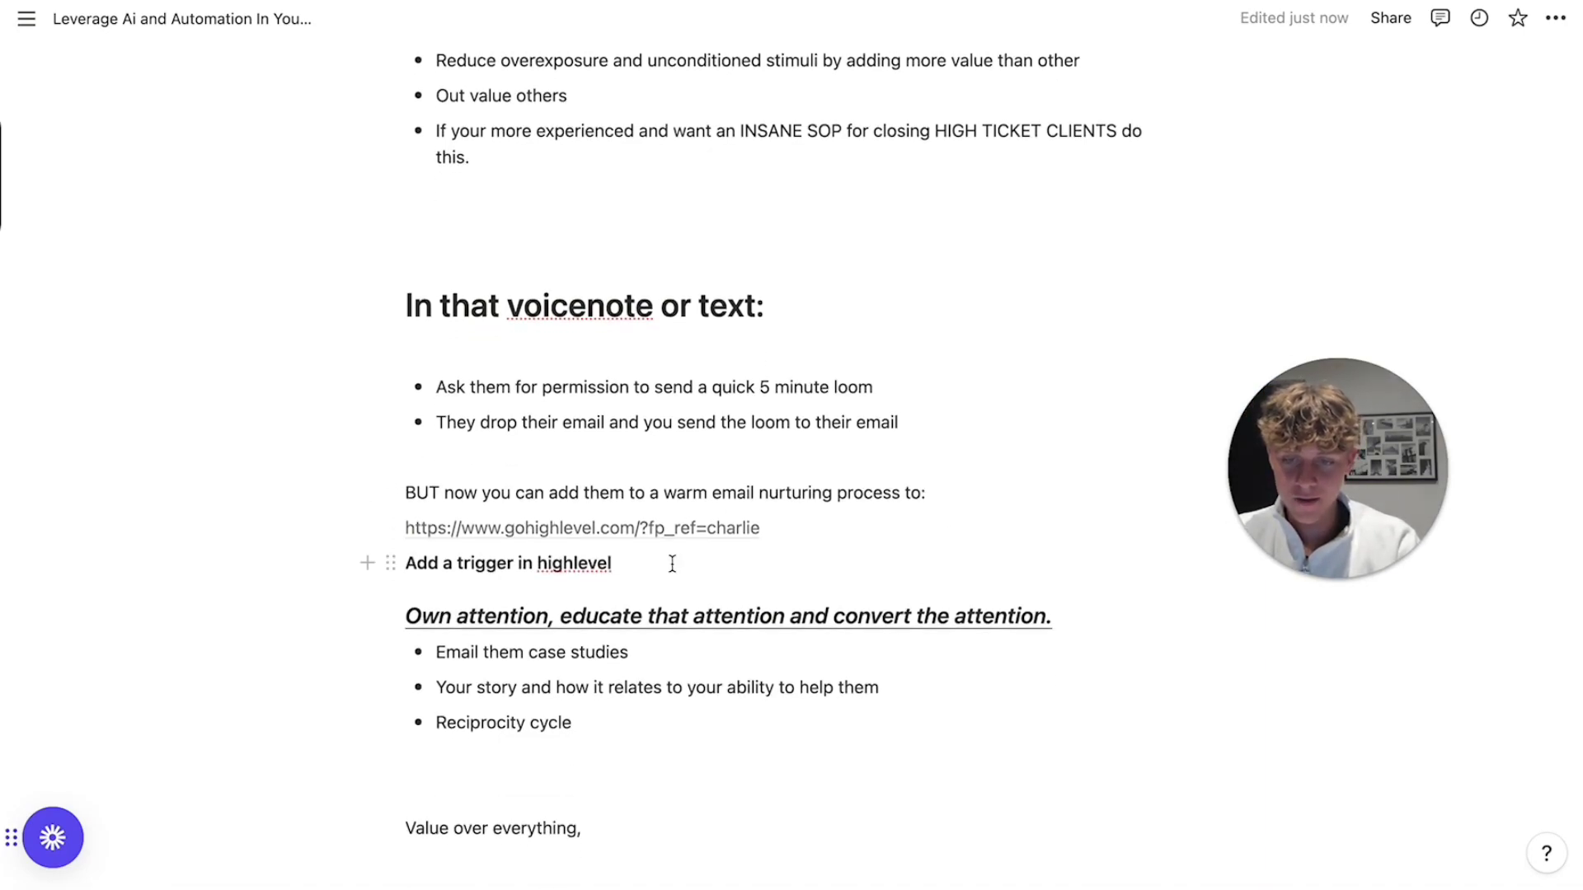
{"action": "left_click_drag", "start_coordinate": [411, 564], "coordinate": [616, 565]}
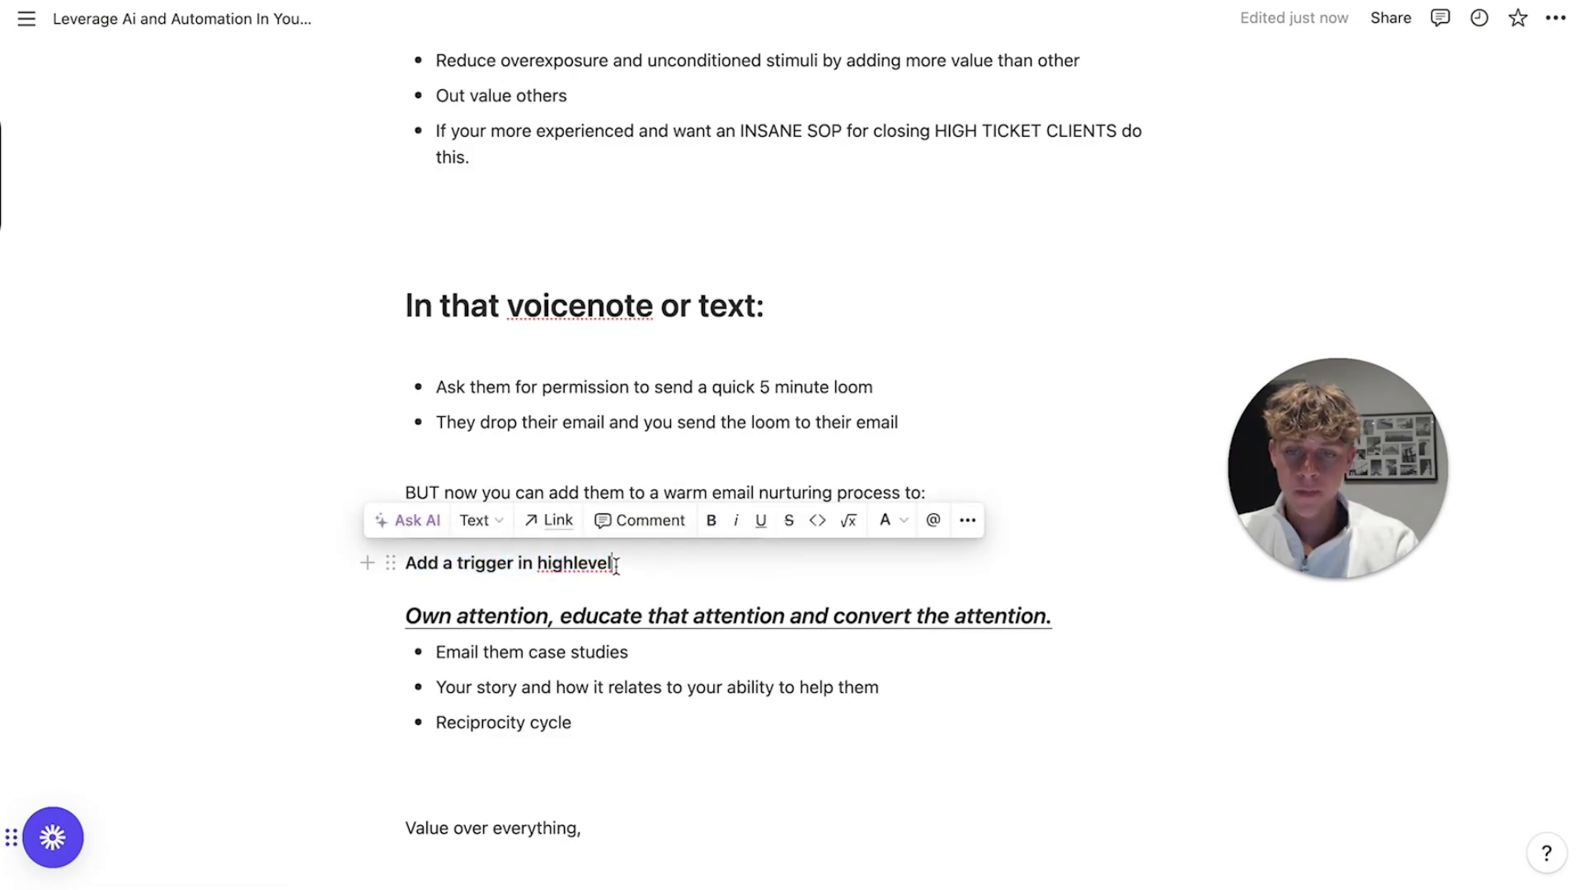
{"action": "scroll", "coordinate": [615, 566], "scroll_direction": "down", "scroll_amount": 1}
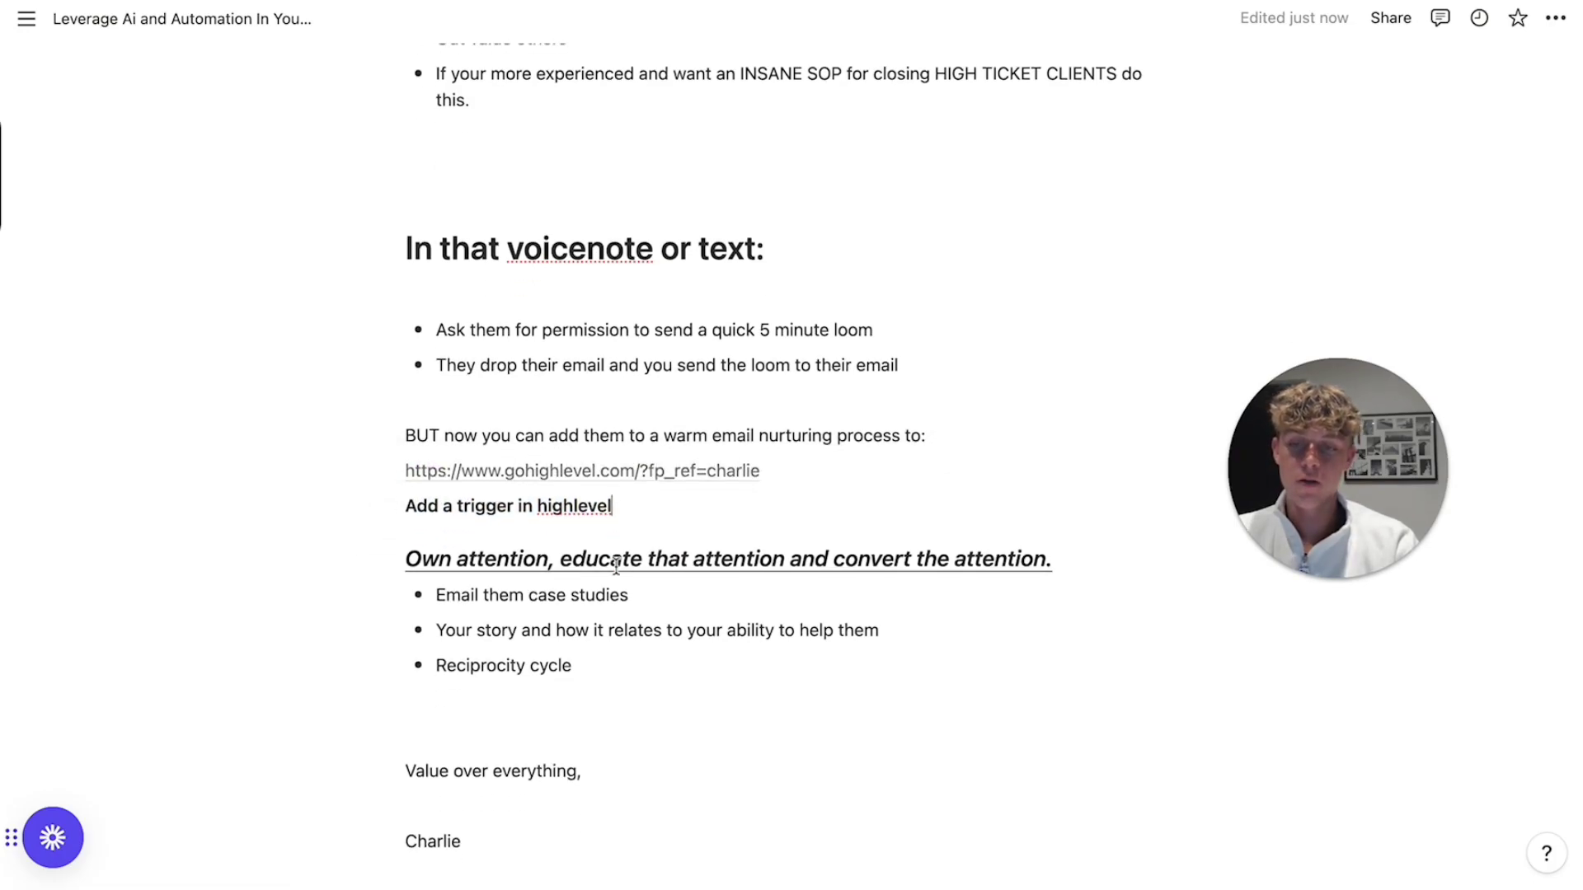
{"action": "left_click_drag", "start_coordinate": [437, 366], "coordinate": [689, 426]}
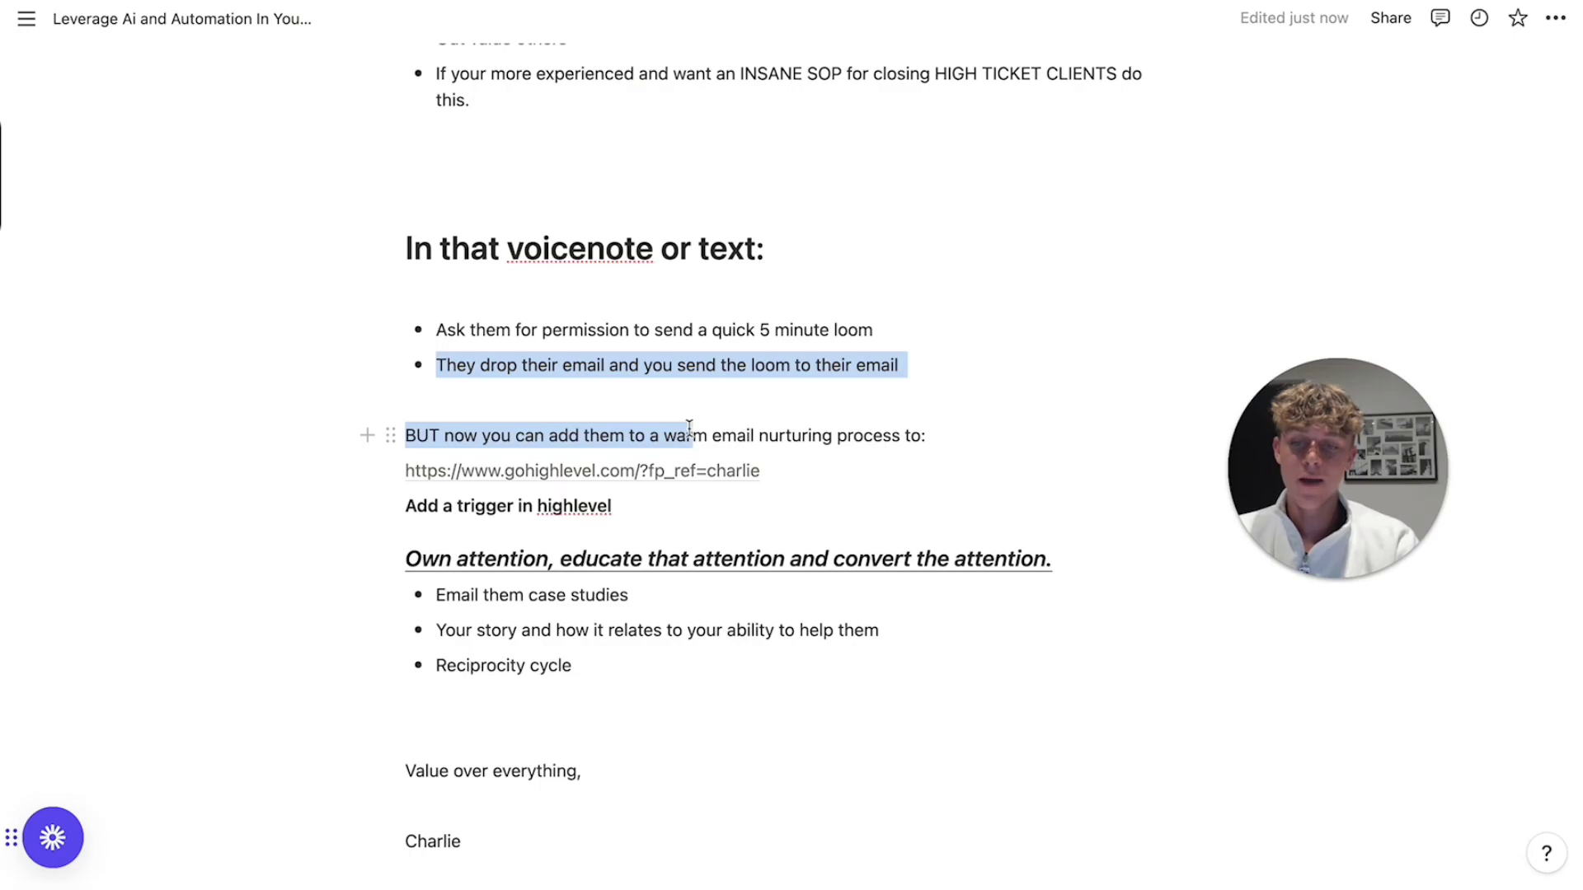
{"action": "left_click", "coordinate": [689, 426]}
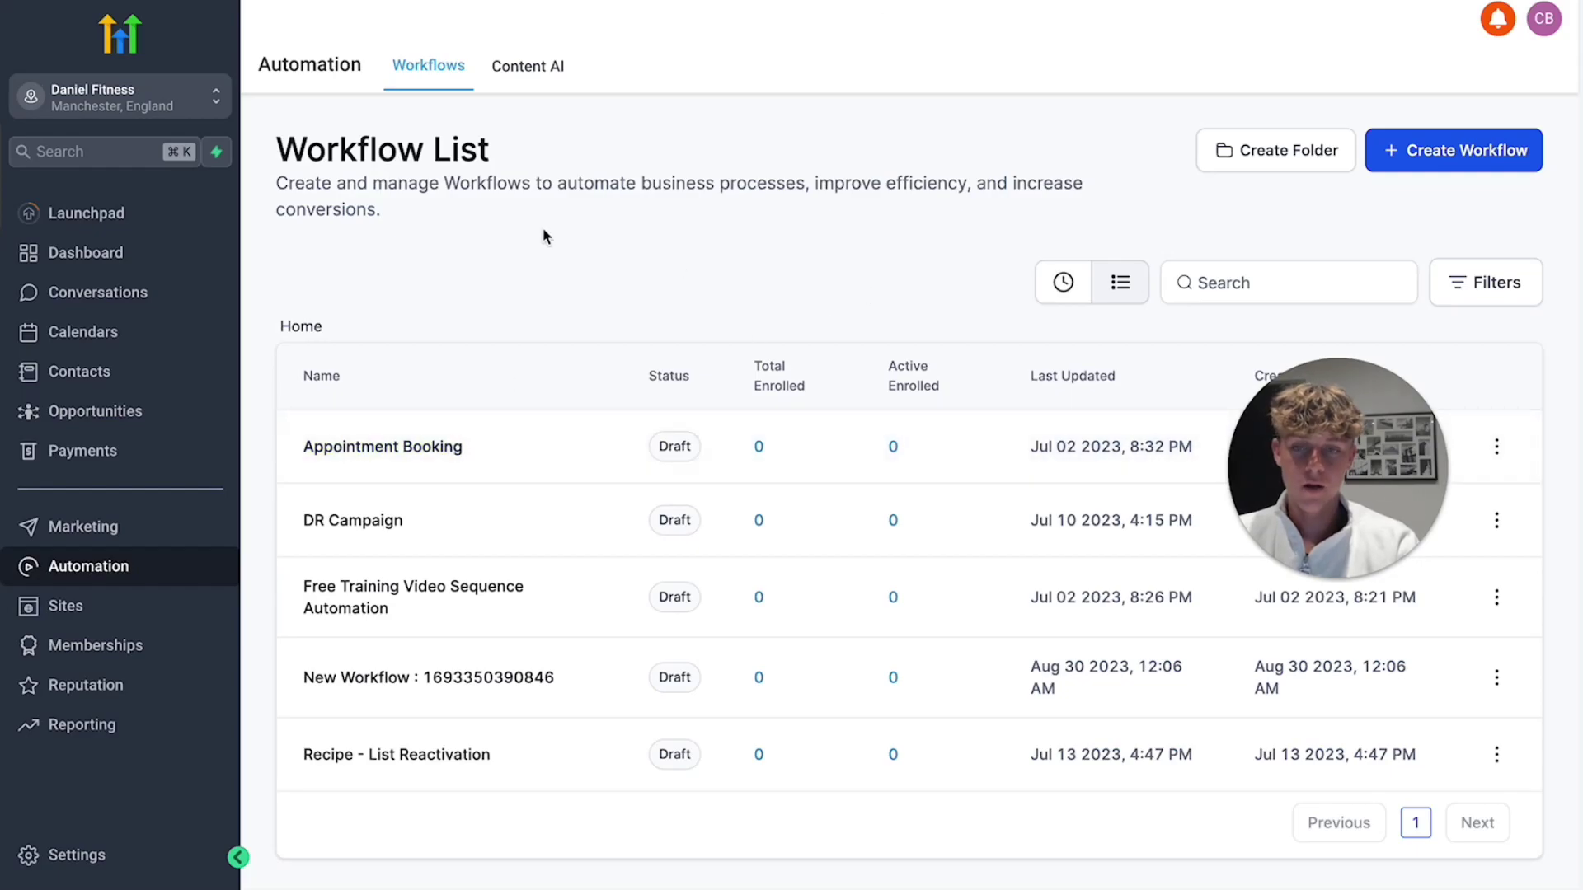
- Create a new HighLevel workflow and browse its list of available triggers
{"action": "left_click_drag", "start_coordinate": [303, 153], "coordinate": [577, 161]}
{"action": "left_click", "coordinate": [578, 163]}
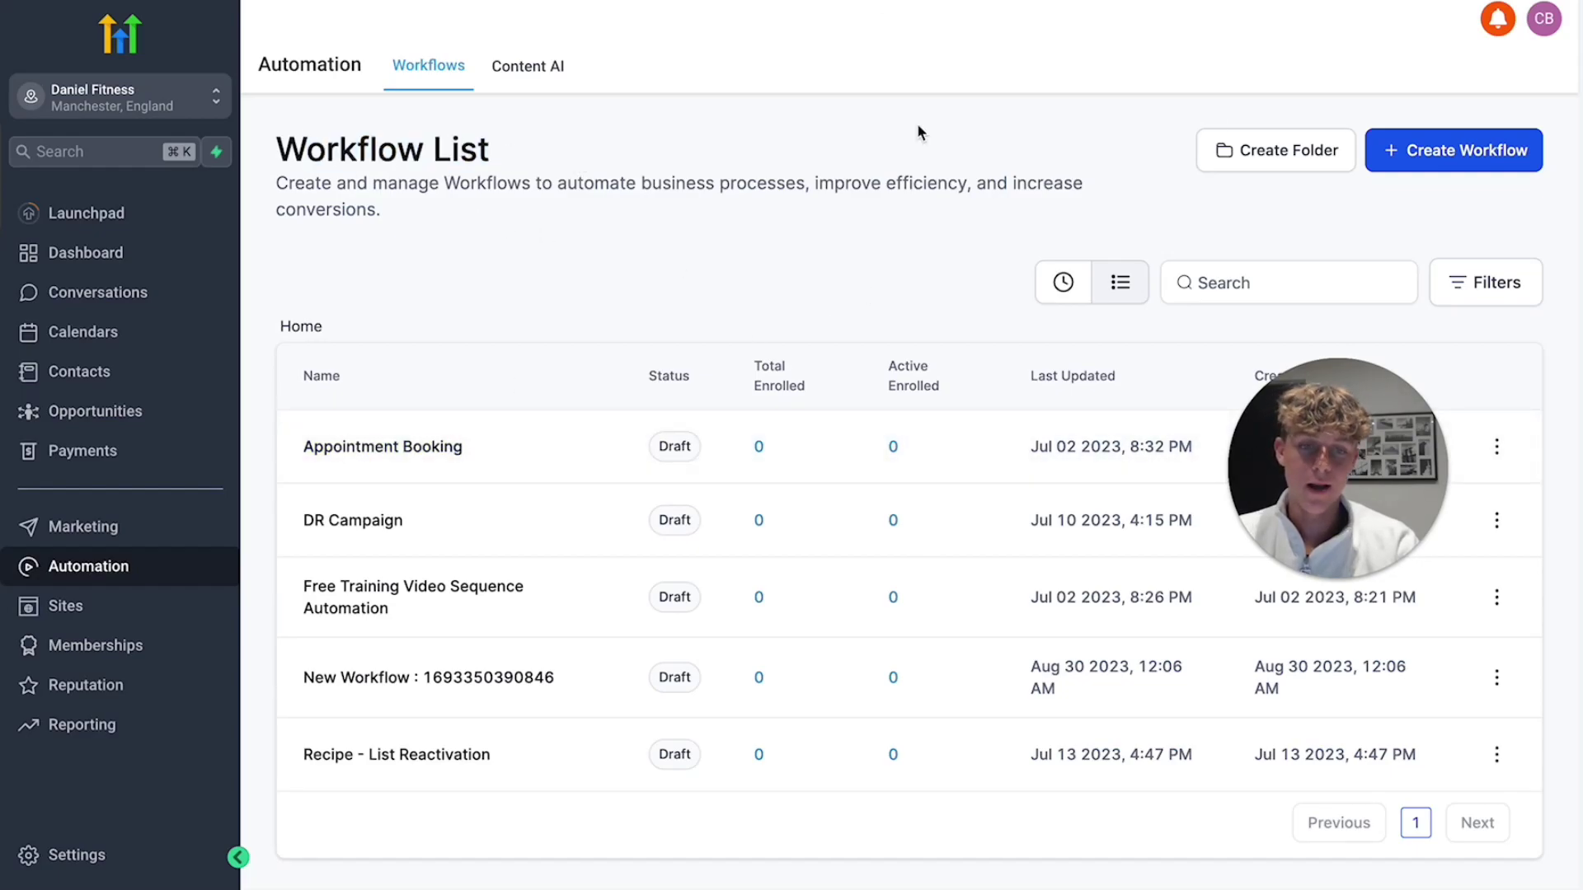
{"action": "left_click", "coordinate": [1413, 149]}
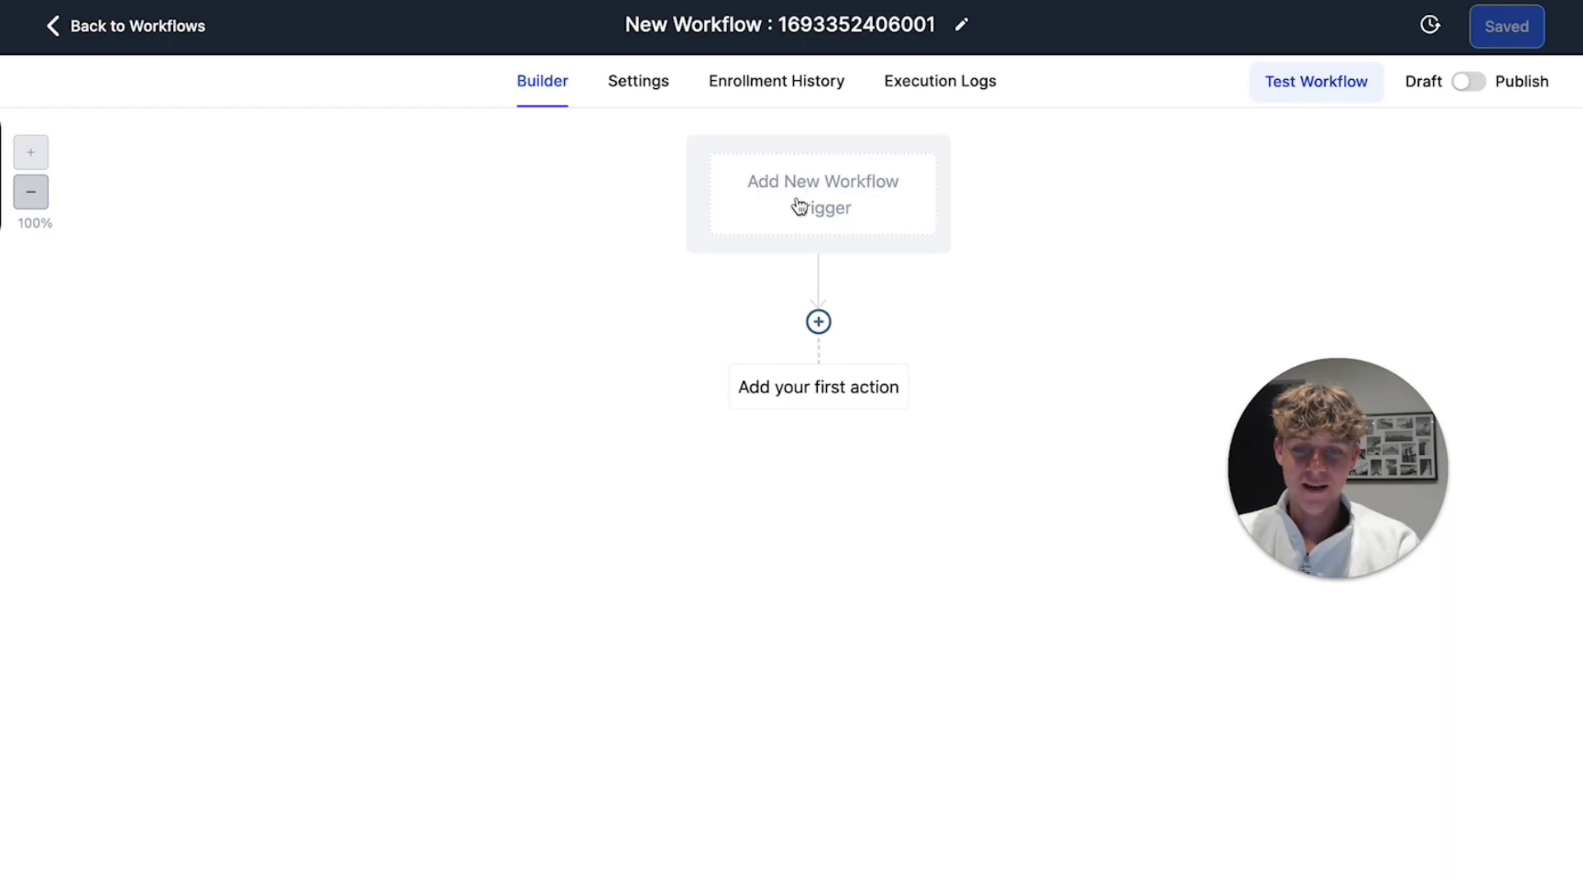
{"action": "left_click", "coordinate": [828, 236]}
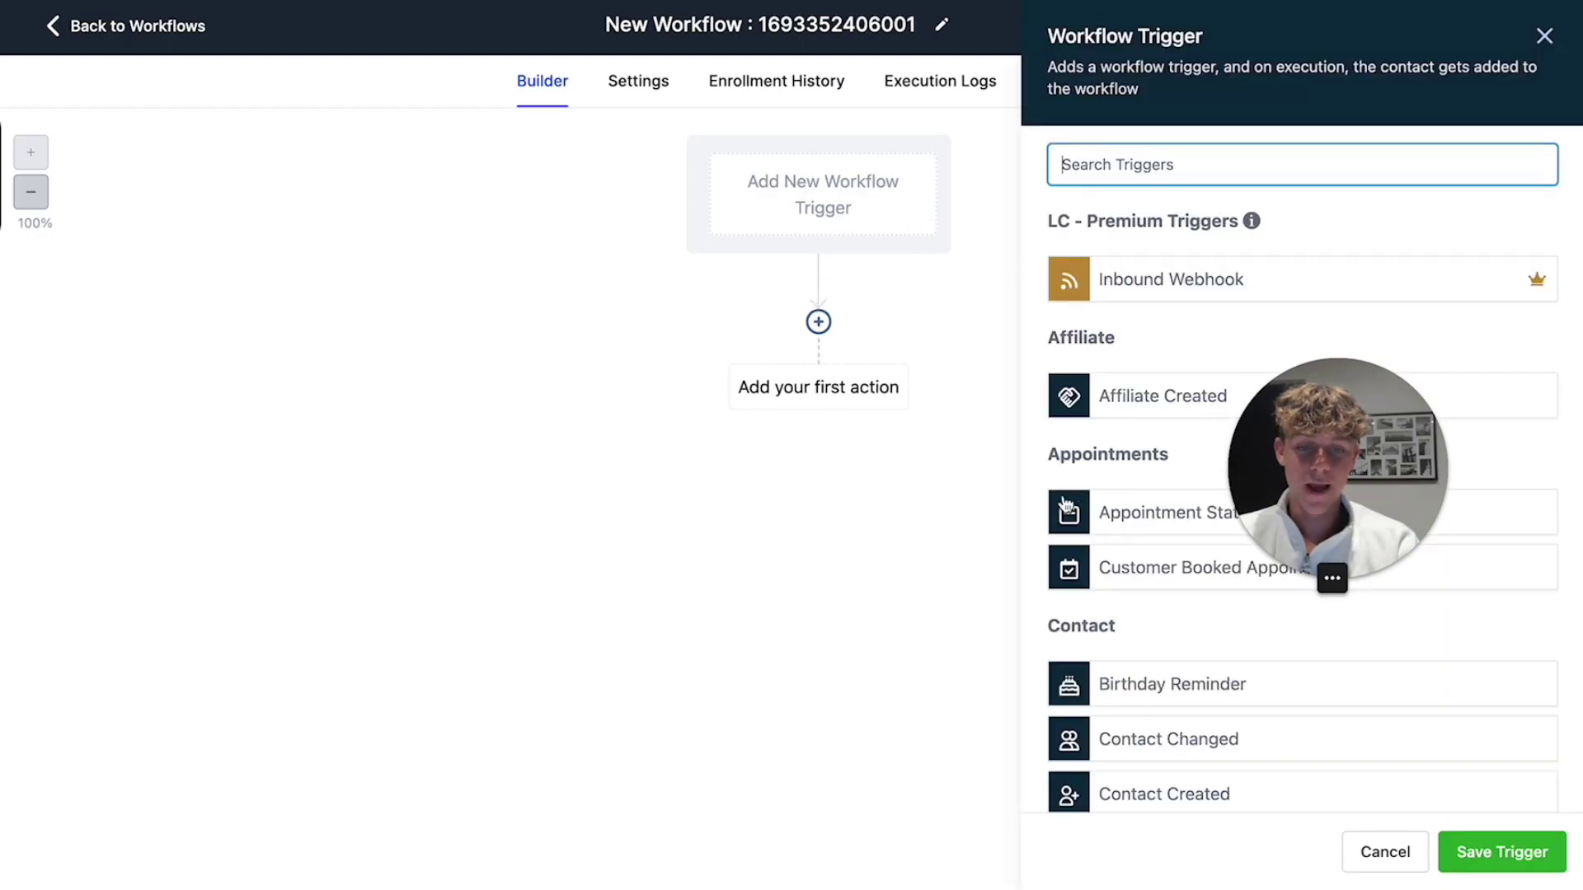
{"action": "scroll", "coordinate": [1059, 512], "scroll_direction": "down", "scroll_amount": 10}
{"action": "scroll", "coordinate": [1060, 512], "scroll_direction": "down", "scroll_amount": 15}
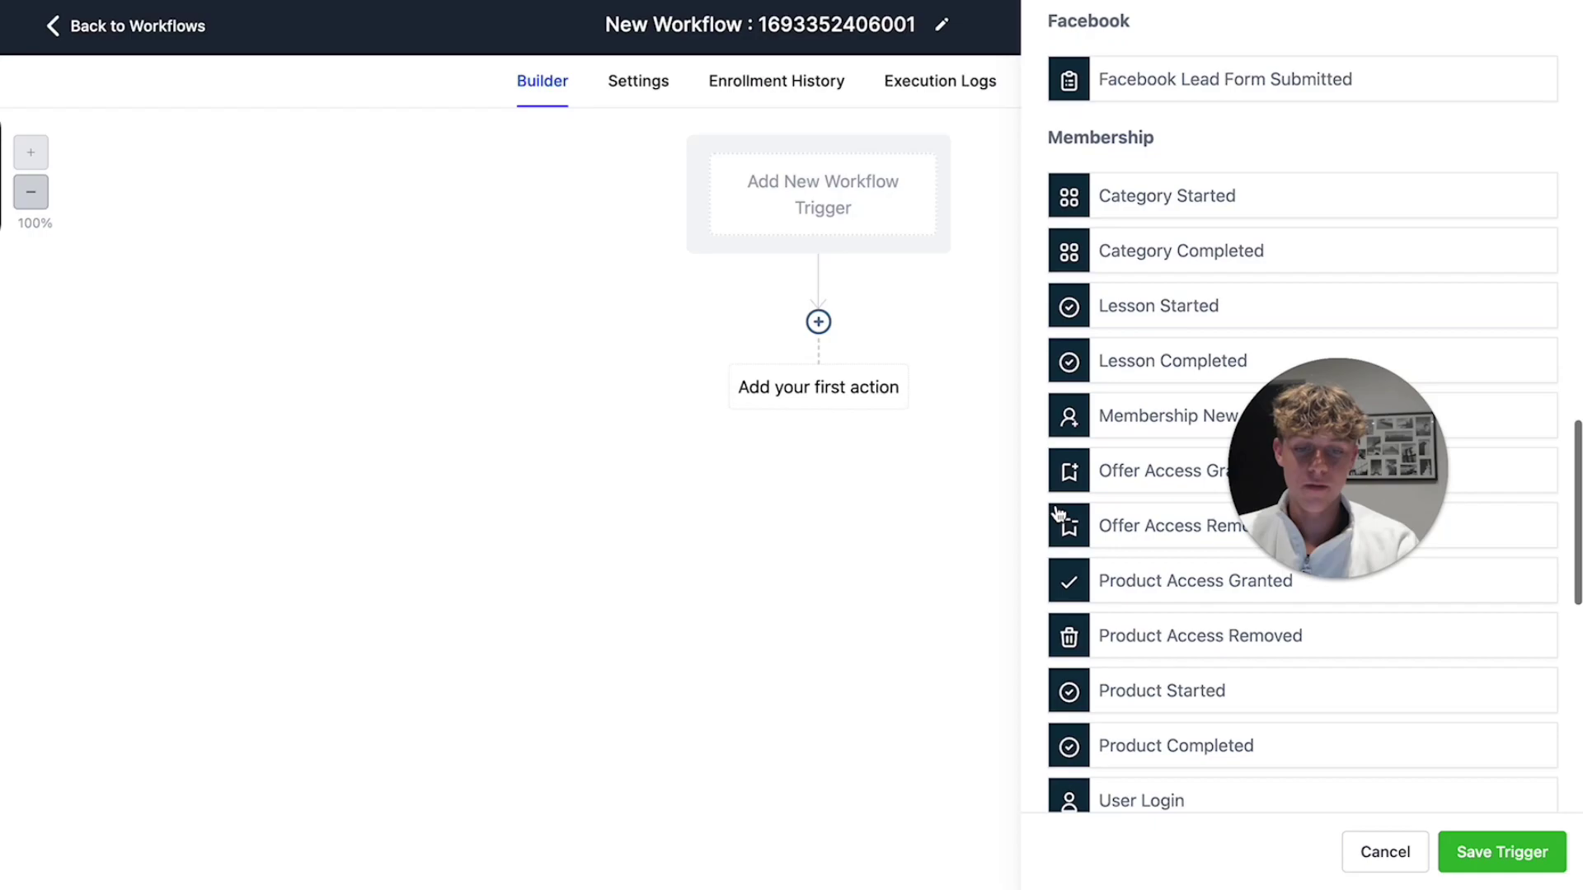
{"action": "scroll", "coordinate": [1059, 511], "scroll_direction": "up", "scroll_amount": 20}
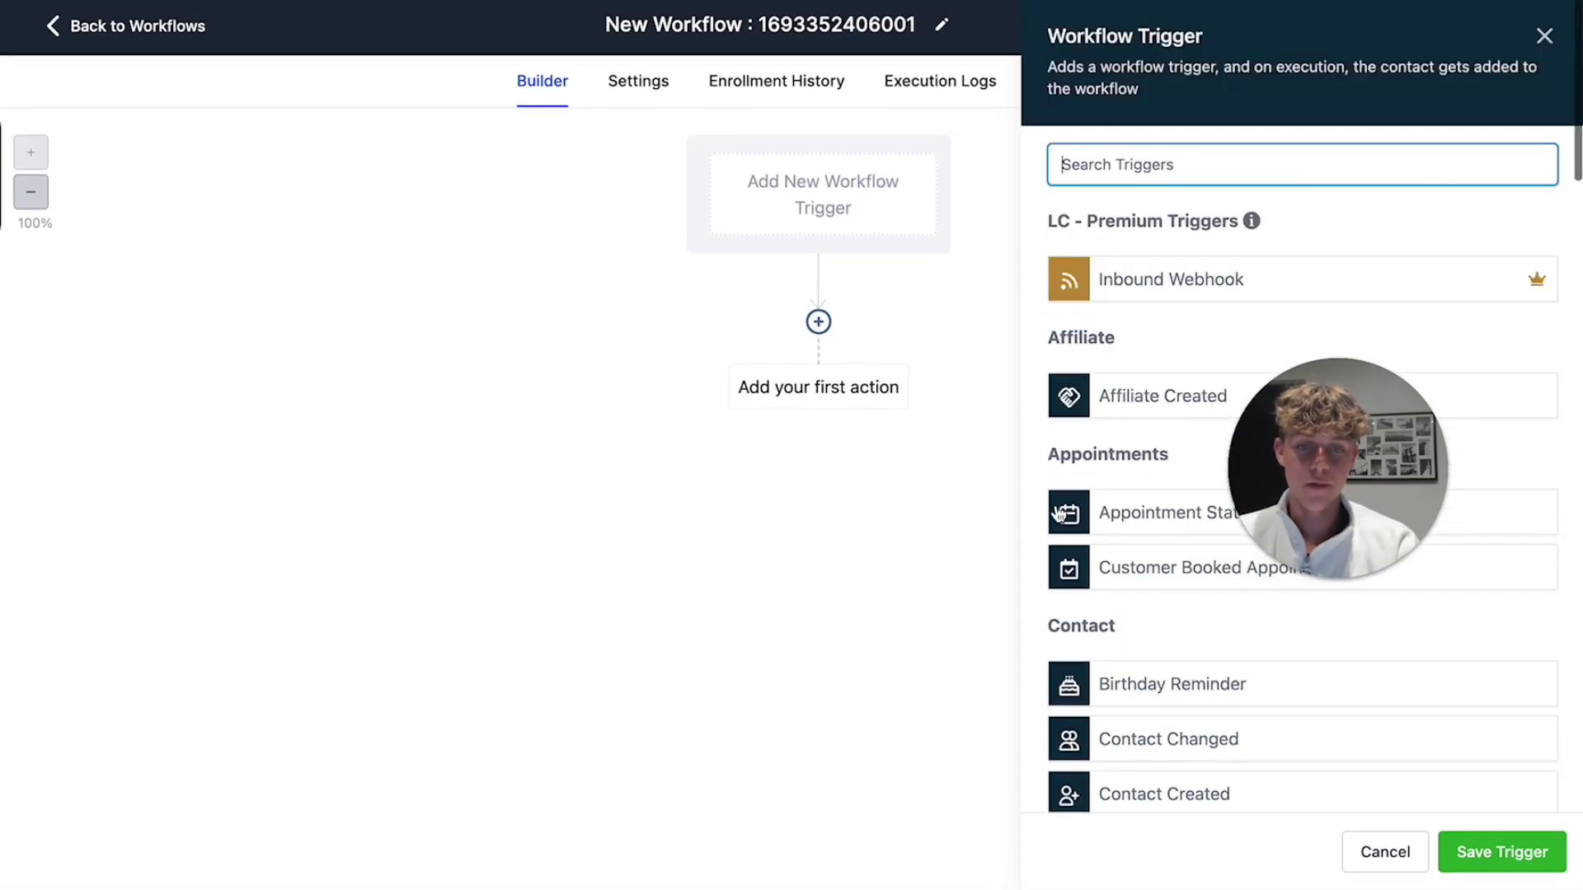
{"action": "scroll", "coordinate": [1063, 513], "scroll_direction": "down", "scroll_amount": 3}
{"action": "scroll", "coordinate": [1106, 516], "scroll_direction": "up", "scroll_amount": 3}
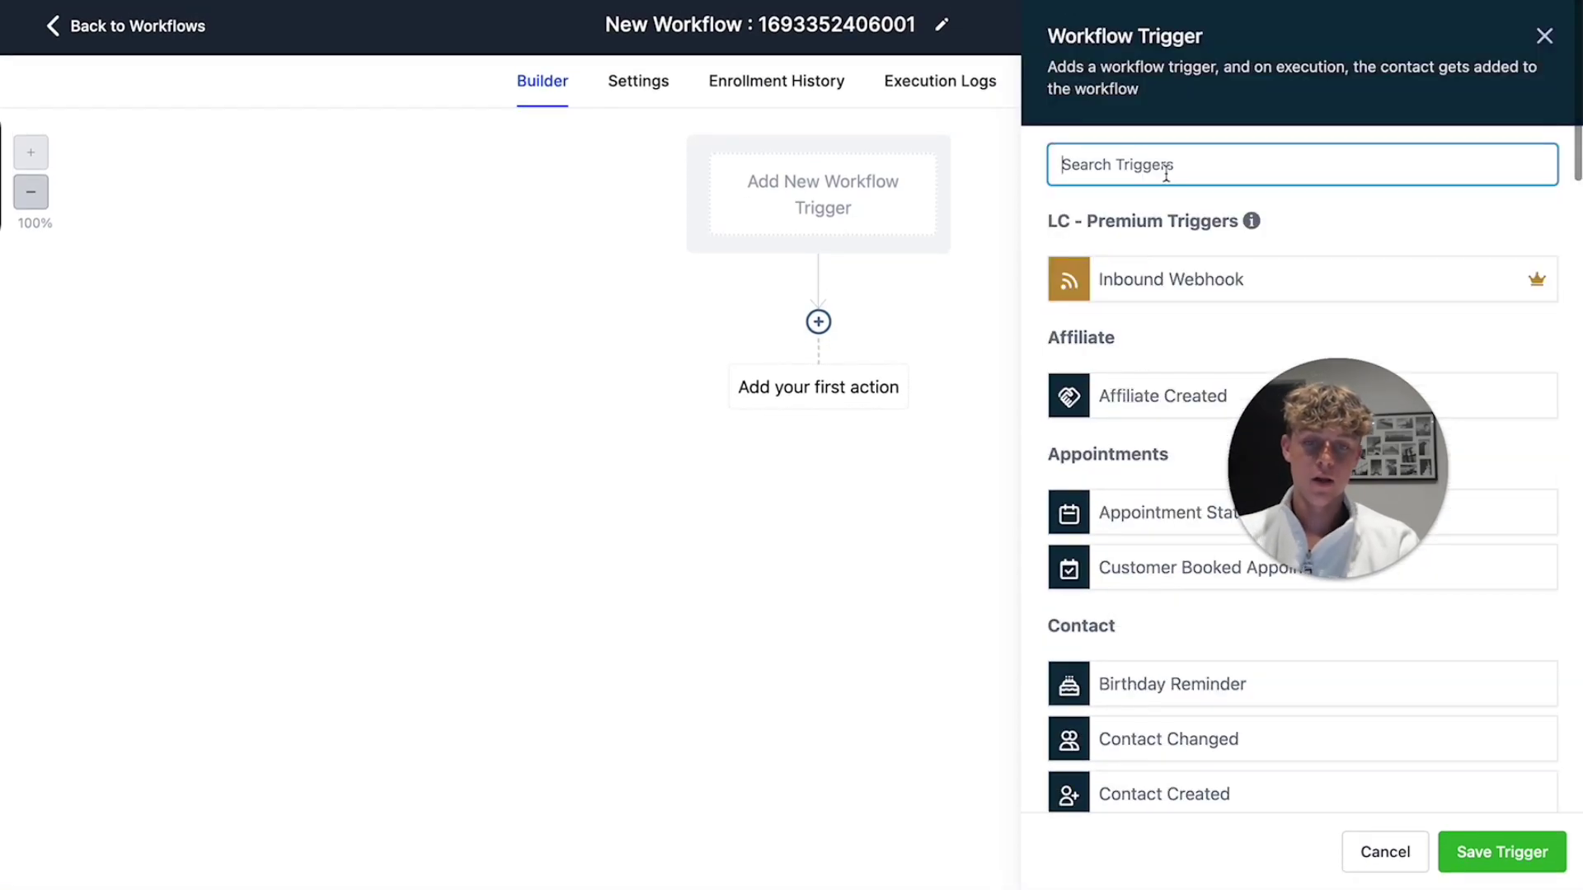
- Search the triggers for 'email' and 'video', then close the trigger panel without adding one
{"action": "left_click", "coordinate": [1066, 162]}
{"action": "type", "text": "emsi"}
{"action": "key", "text": "BackSpace"}
{"action": "key", "text": "BackSpace"}
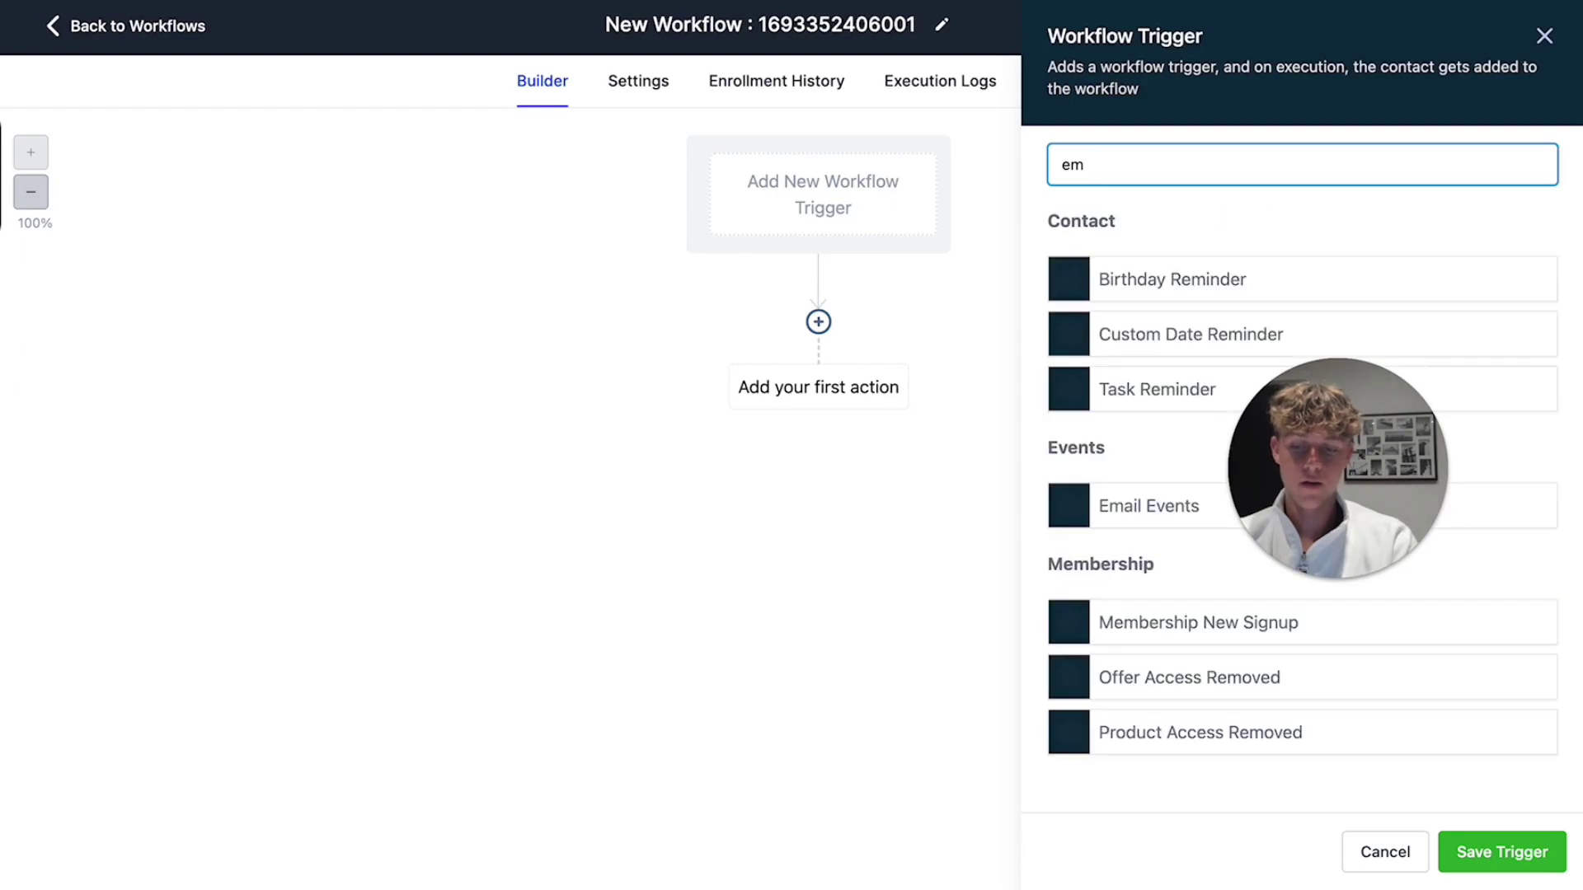
{"action": "type", "text": "ail"}
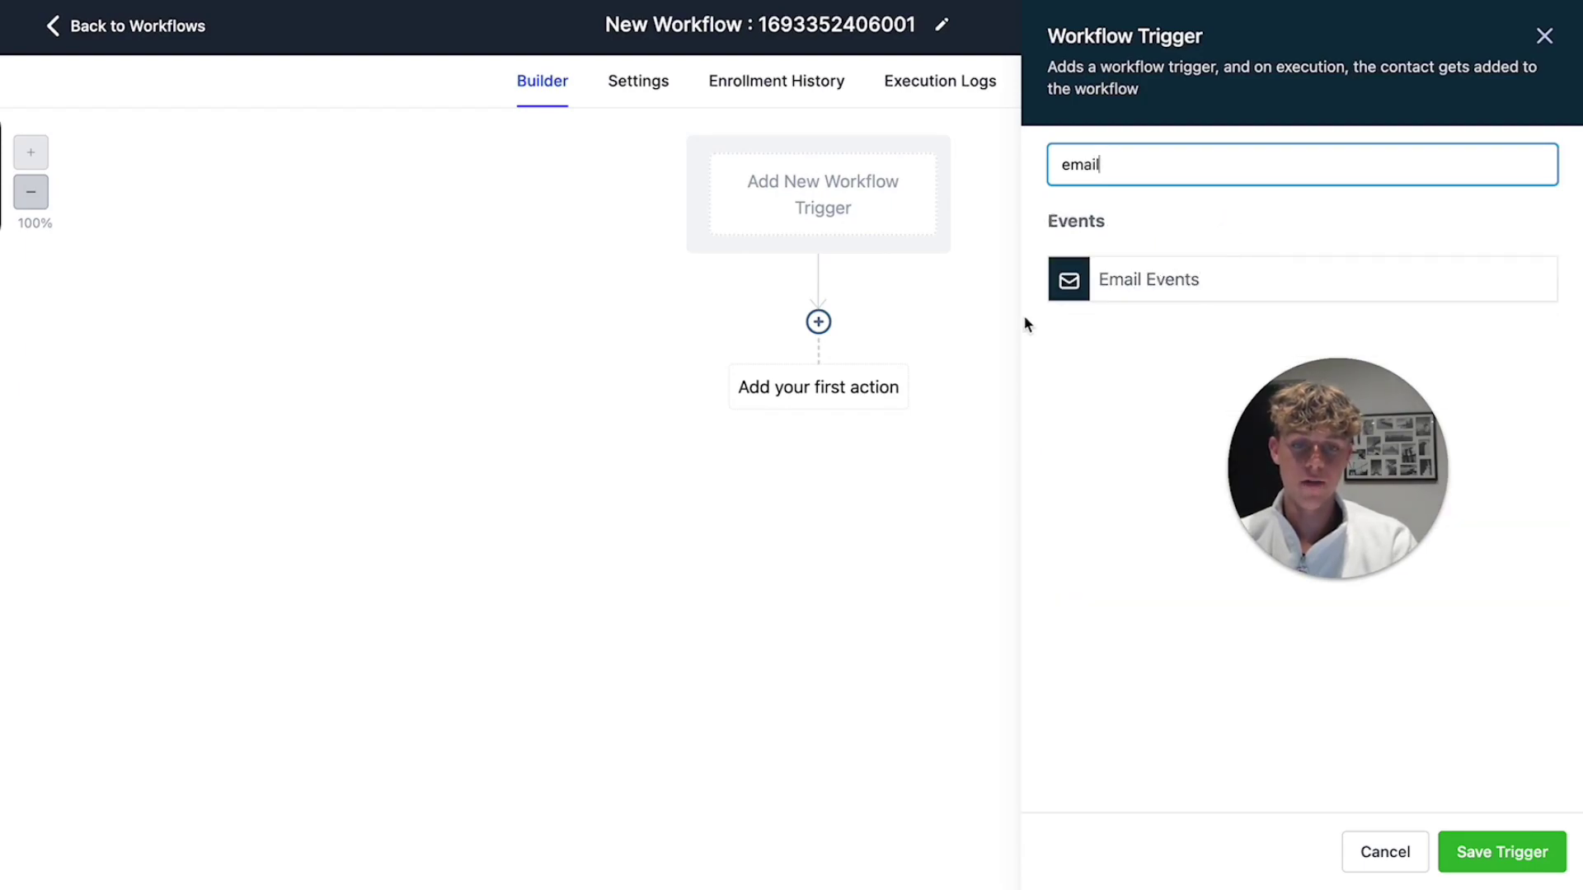
{"action": "key", "text": "BackSpace"}
{"action": "key", "text": "BackSpace"}
{"action": "key", "text": "BackSpace"}
{"action": "key", "text": "BackSpace"}
{"action": "key", "text": "BackSpace"}
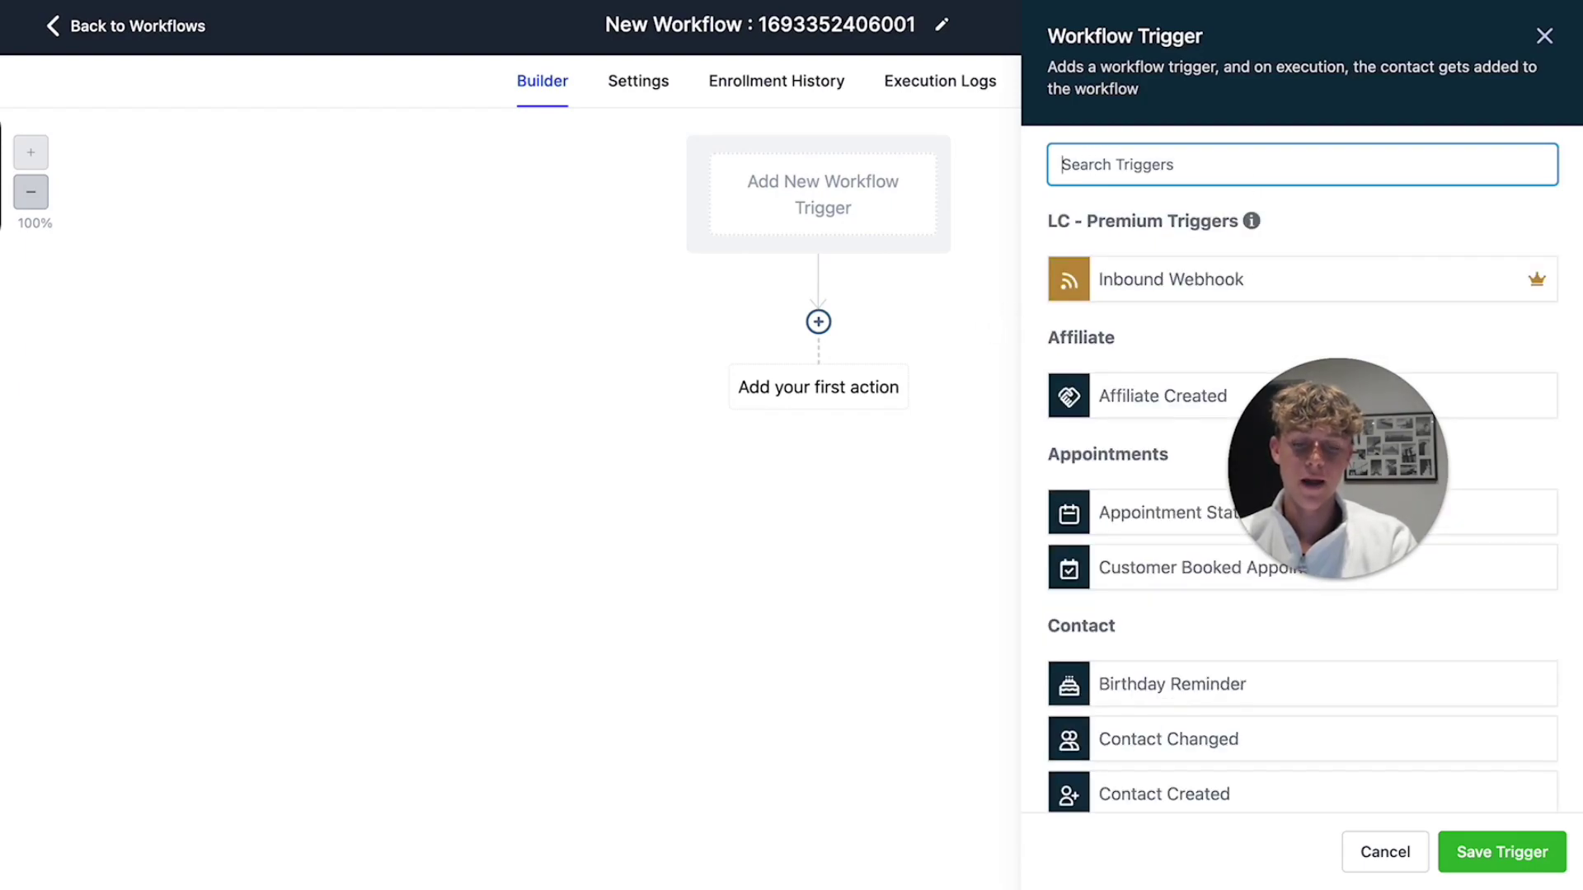
{"action": "type", "text": "vide"}
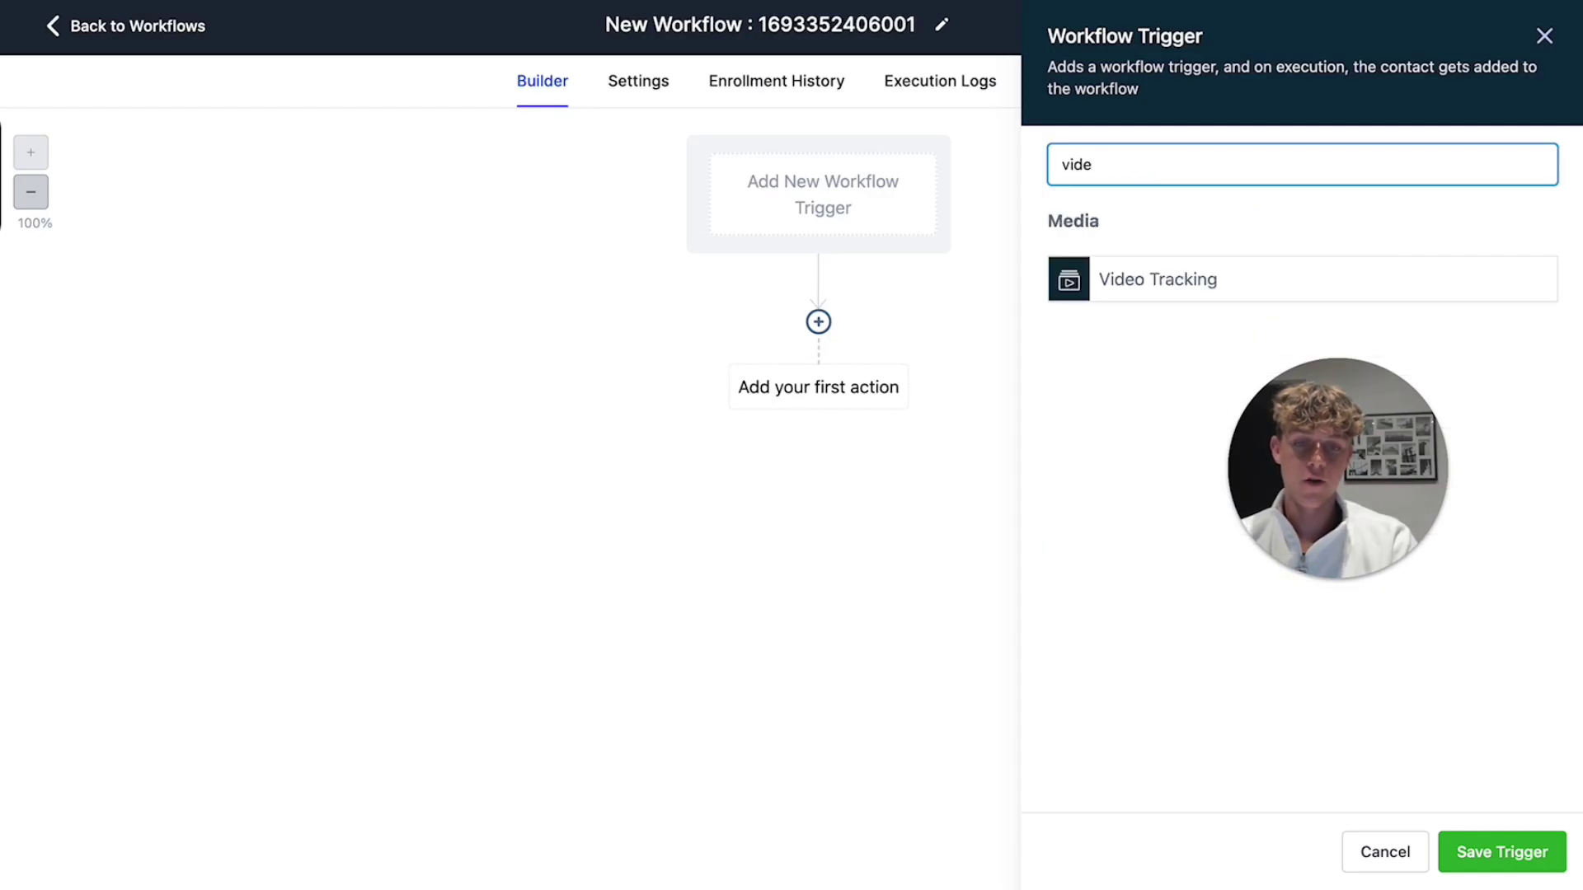
{"action": "key", "text": "BackSpace"}
{"action": "key", "text": "BackSpace"}
{"action": "key", "text": "BackSpace"}
{"action": "key", "text": "BackSpace"}
{"action": "left_click", "coordinate": [1544, 36]}
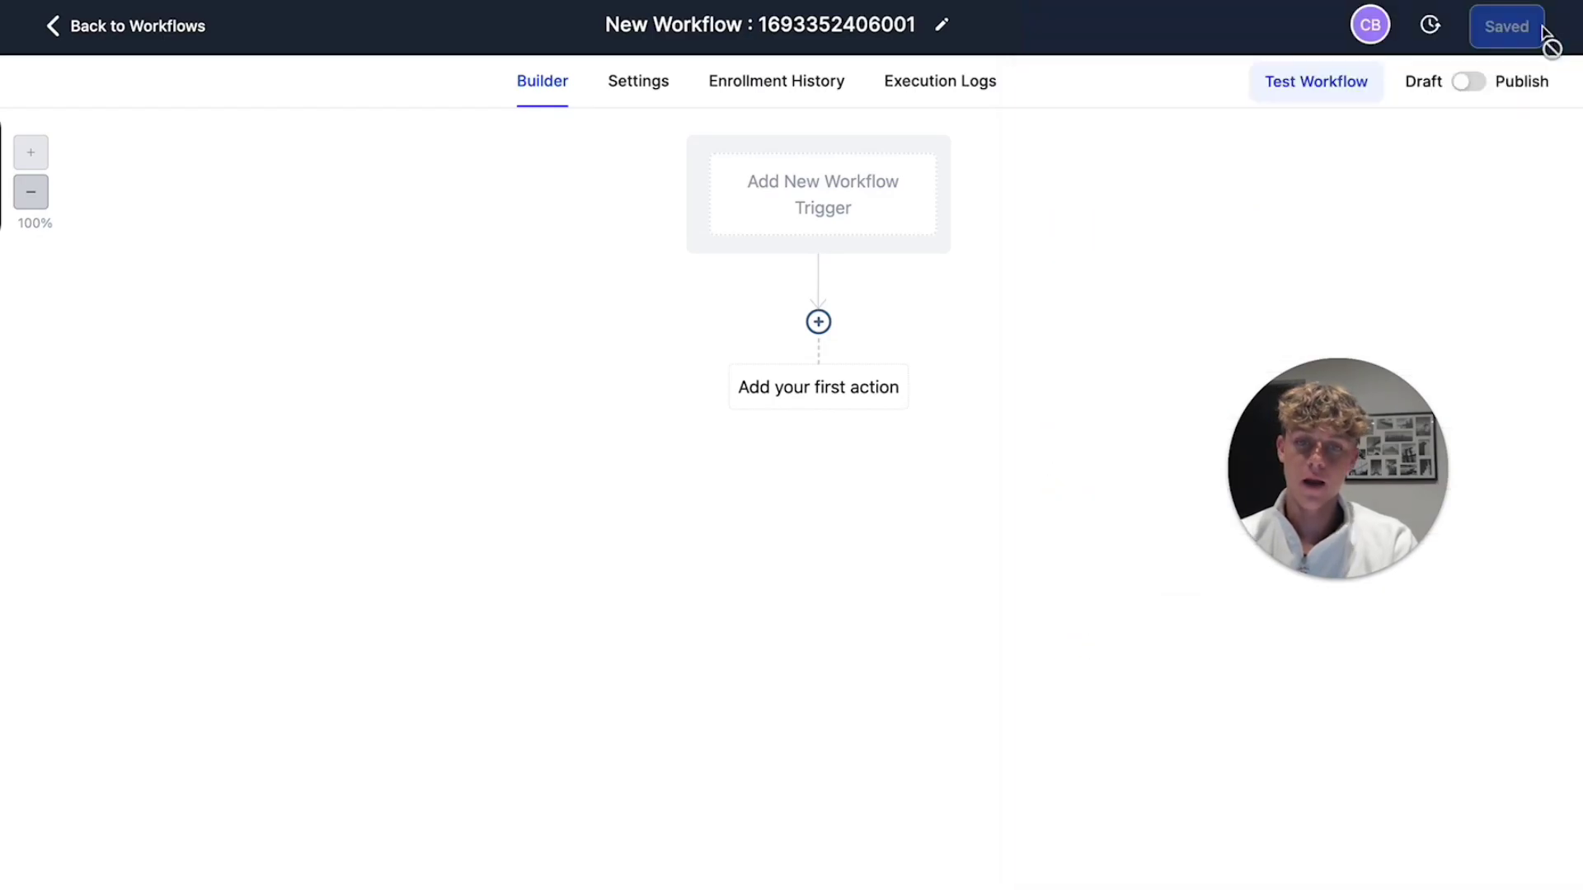
{"action": "key", "text": "super+Tab"}
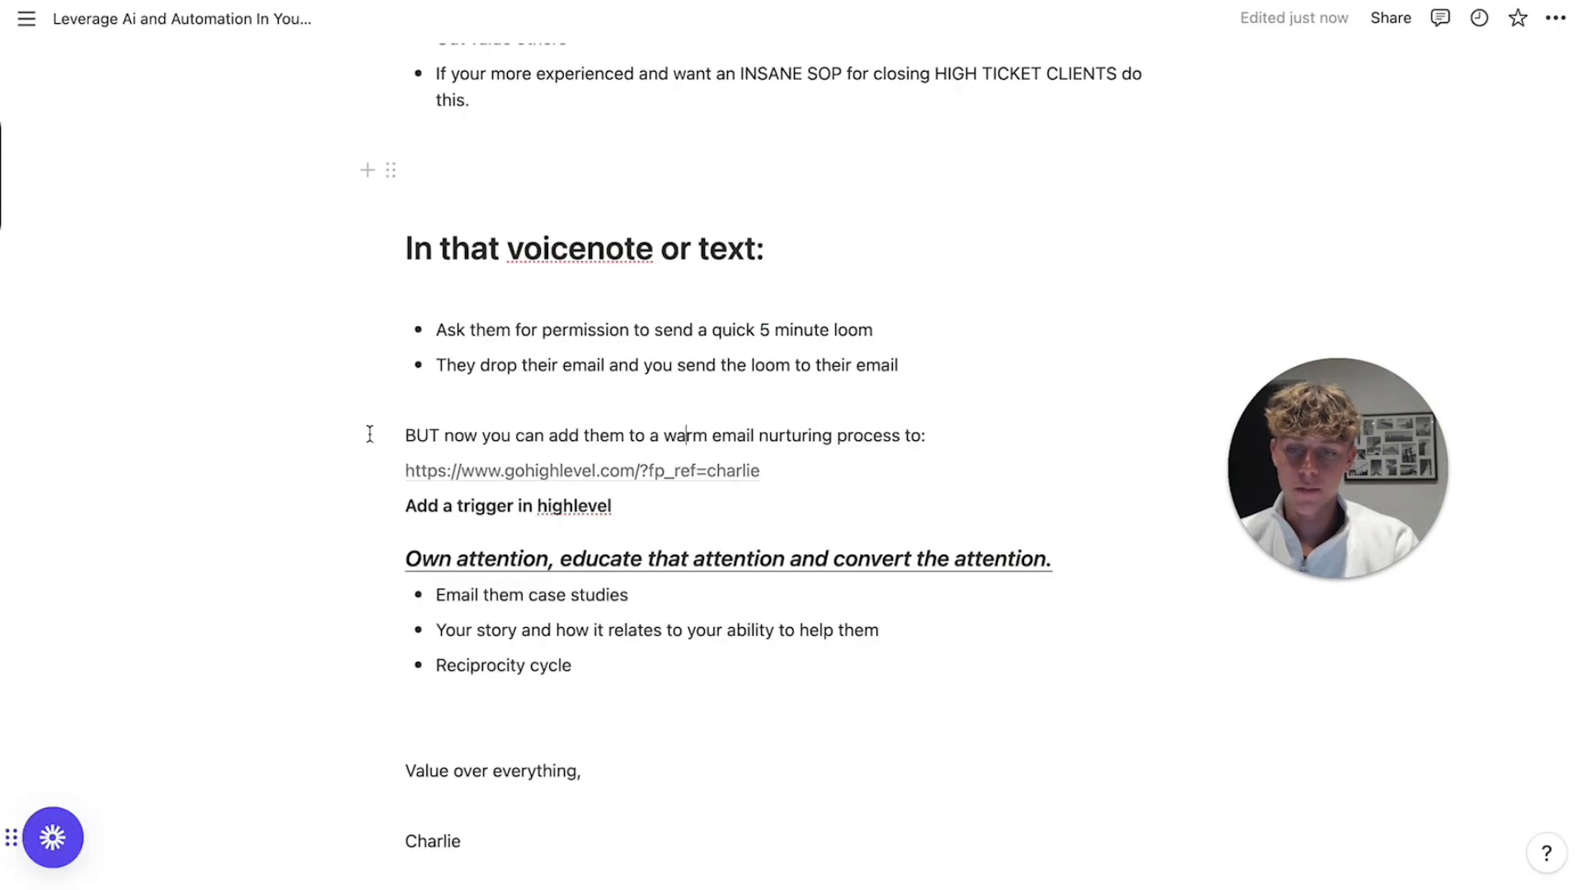
{"action": "scroll", "coordinate": [377, 513], "scroll_direction": "down", "scroll_amount": 2}
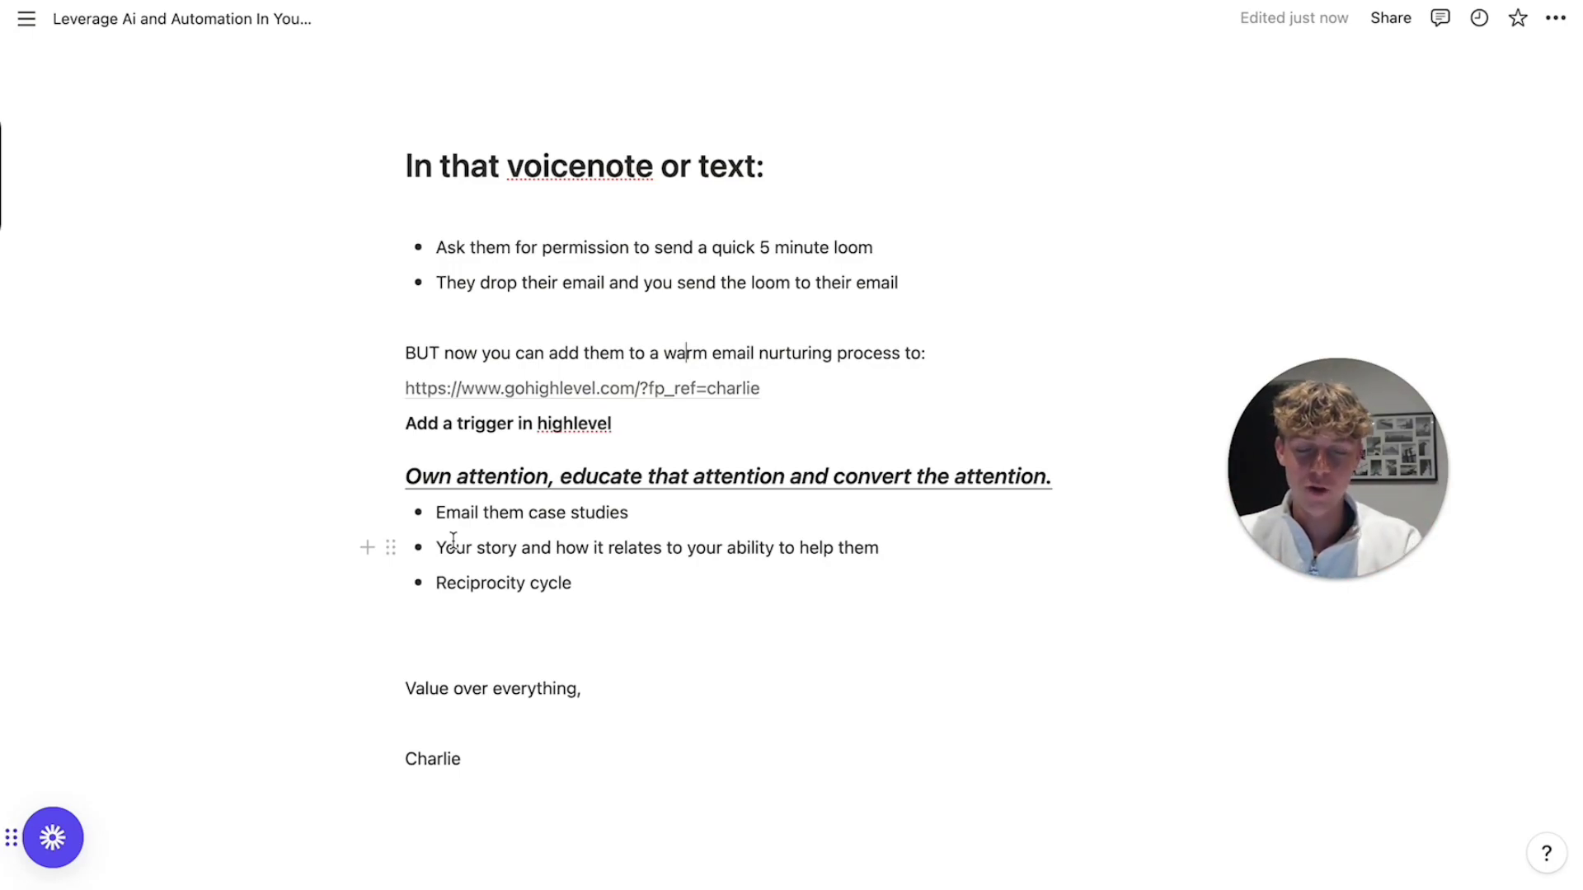
{"action": "scroll", "coordinate": [458, 577], "scroll_direction": "down", "scroll_amount": 3}
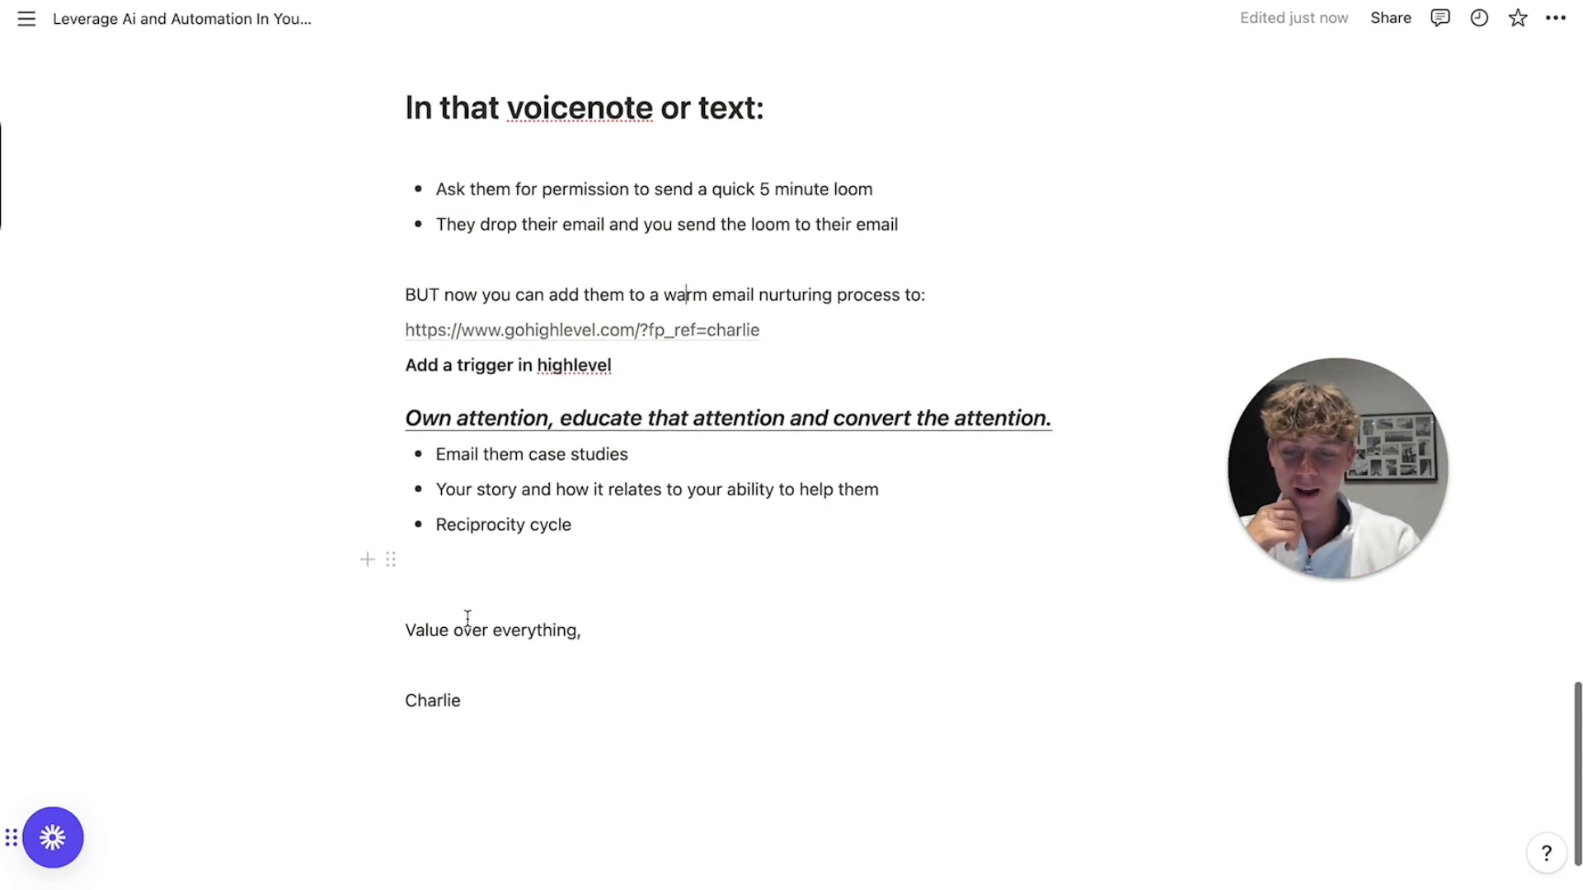
{"action": "left_click_drag", "start_coordinate": [405, 575], "coordinate": [588, 577]}
{"action": "left_click", "coordinate": [589, 576]}
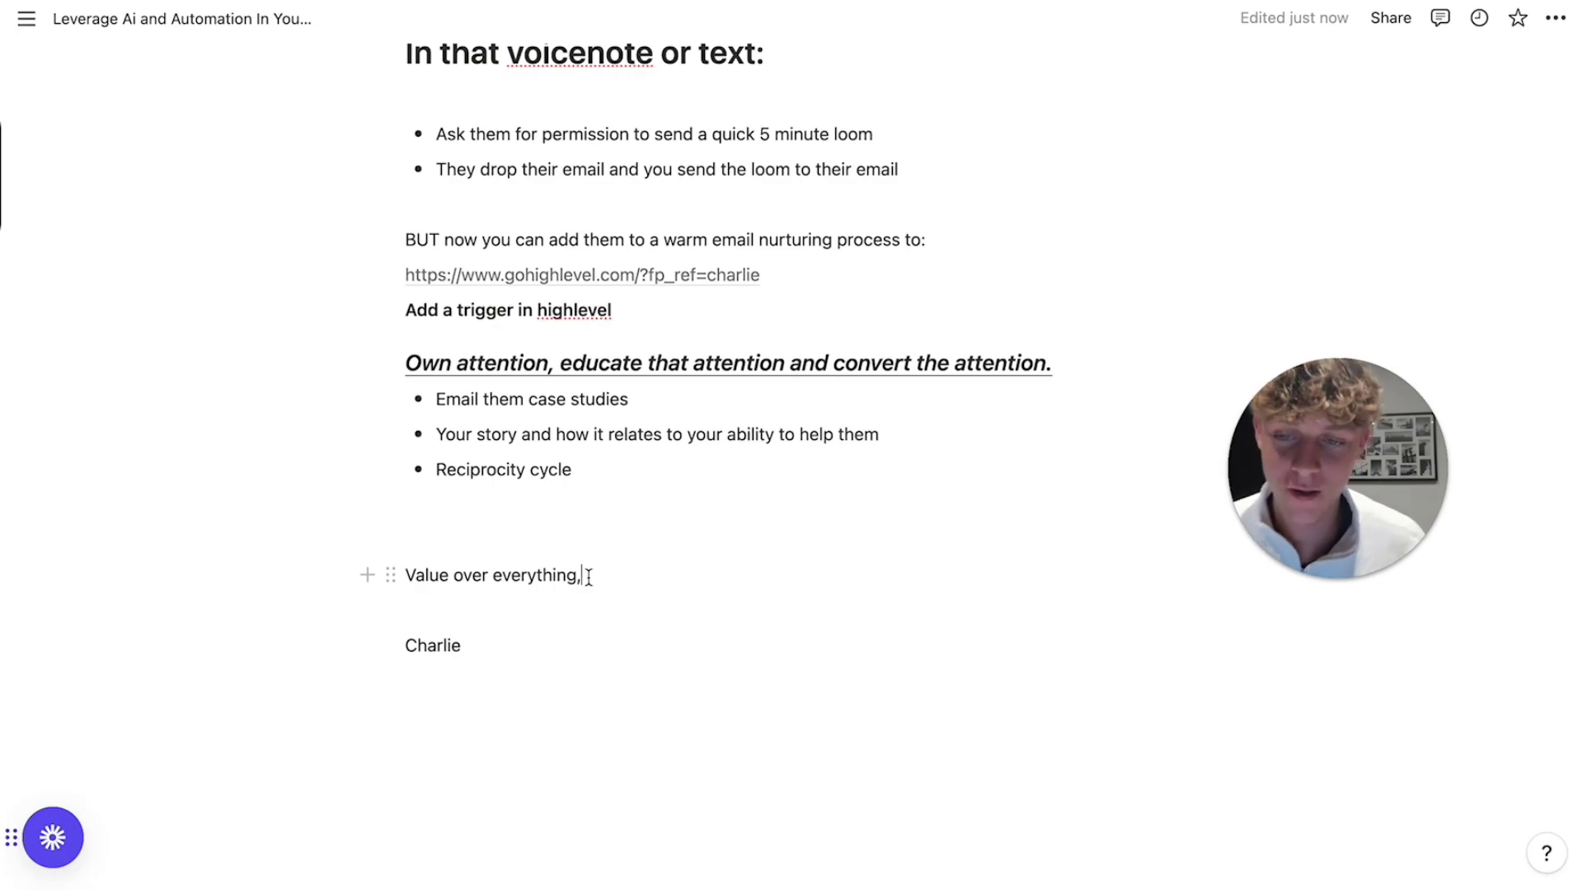
{"action": "scroll", "coordinate": [588, 577], "scroll_direction": "up", "scroll_amount": 20}
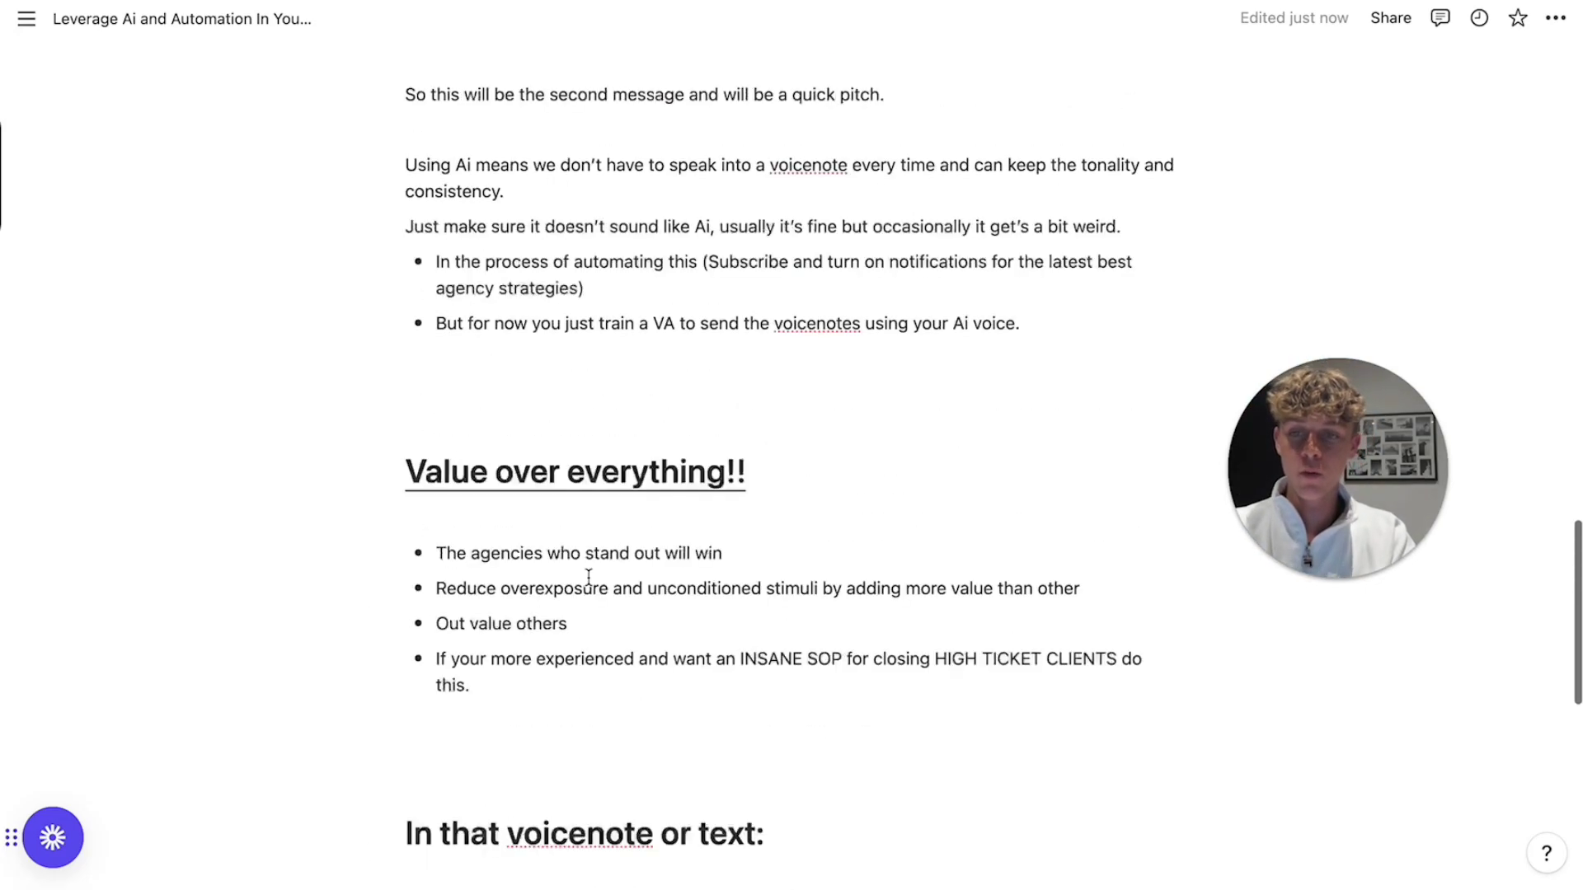
{"action": "scroll", "coordinate": [590, 586], "scroll_direction": "down", "scroll_amount": 6}
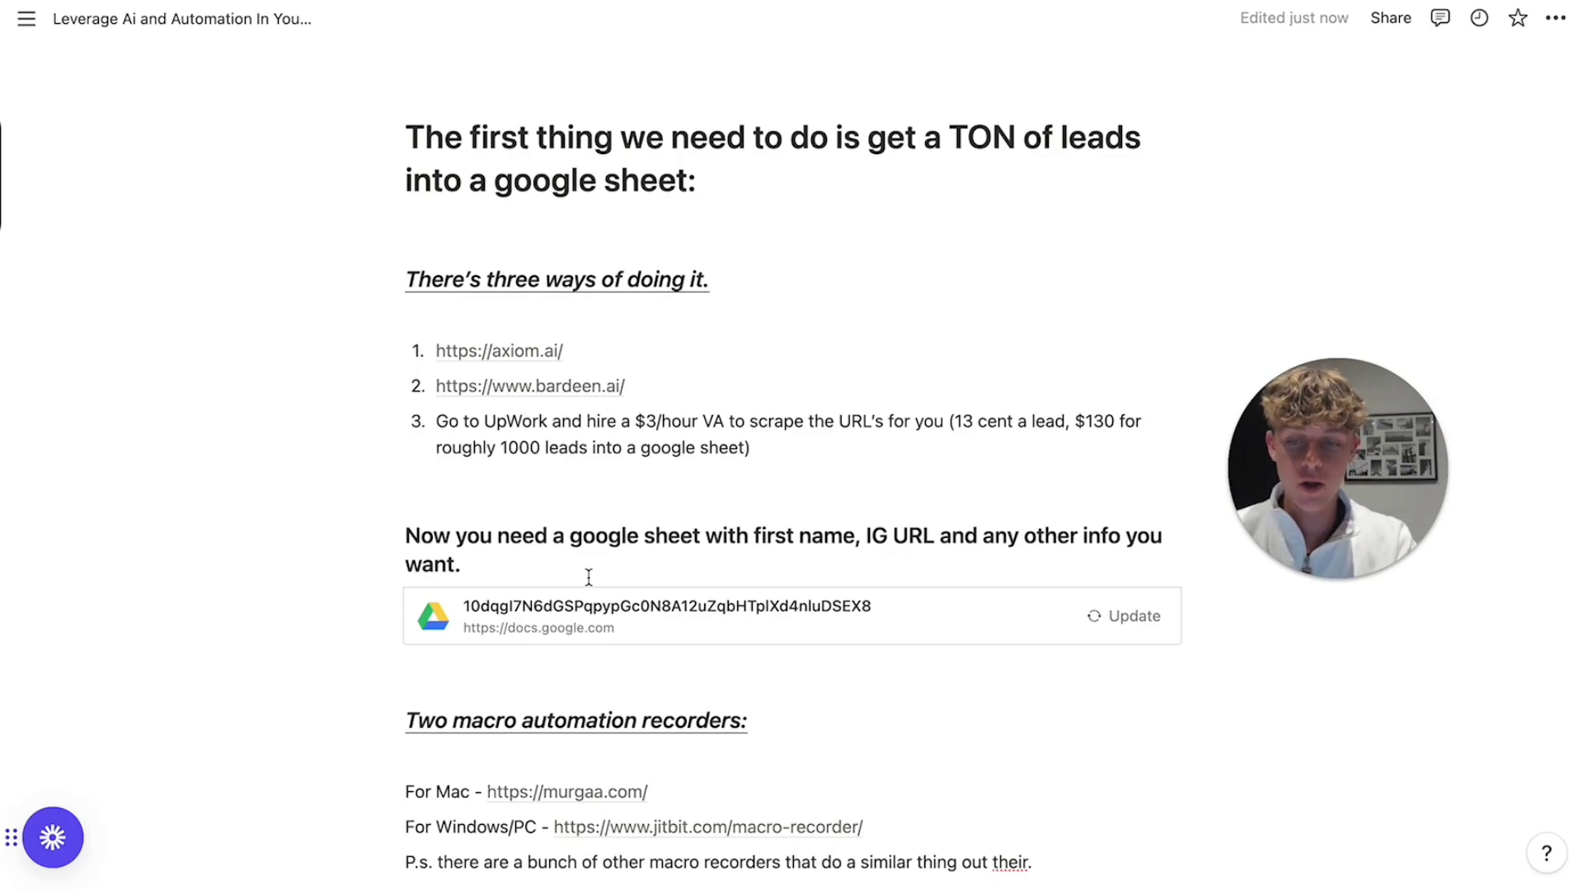
{"action": "mouse_move", "coordinate": [495, 363]}
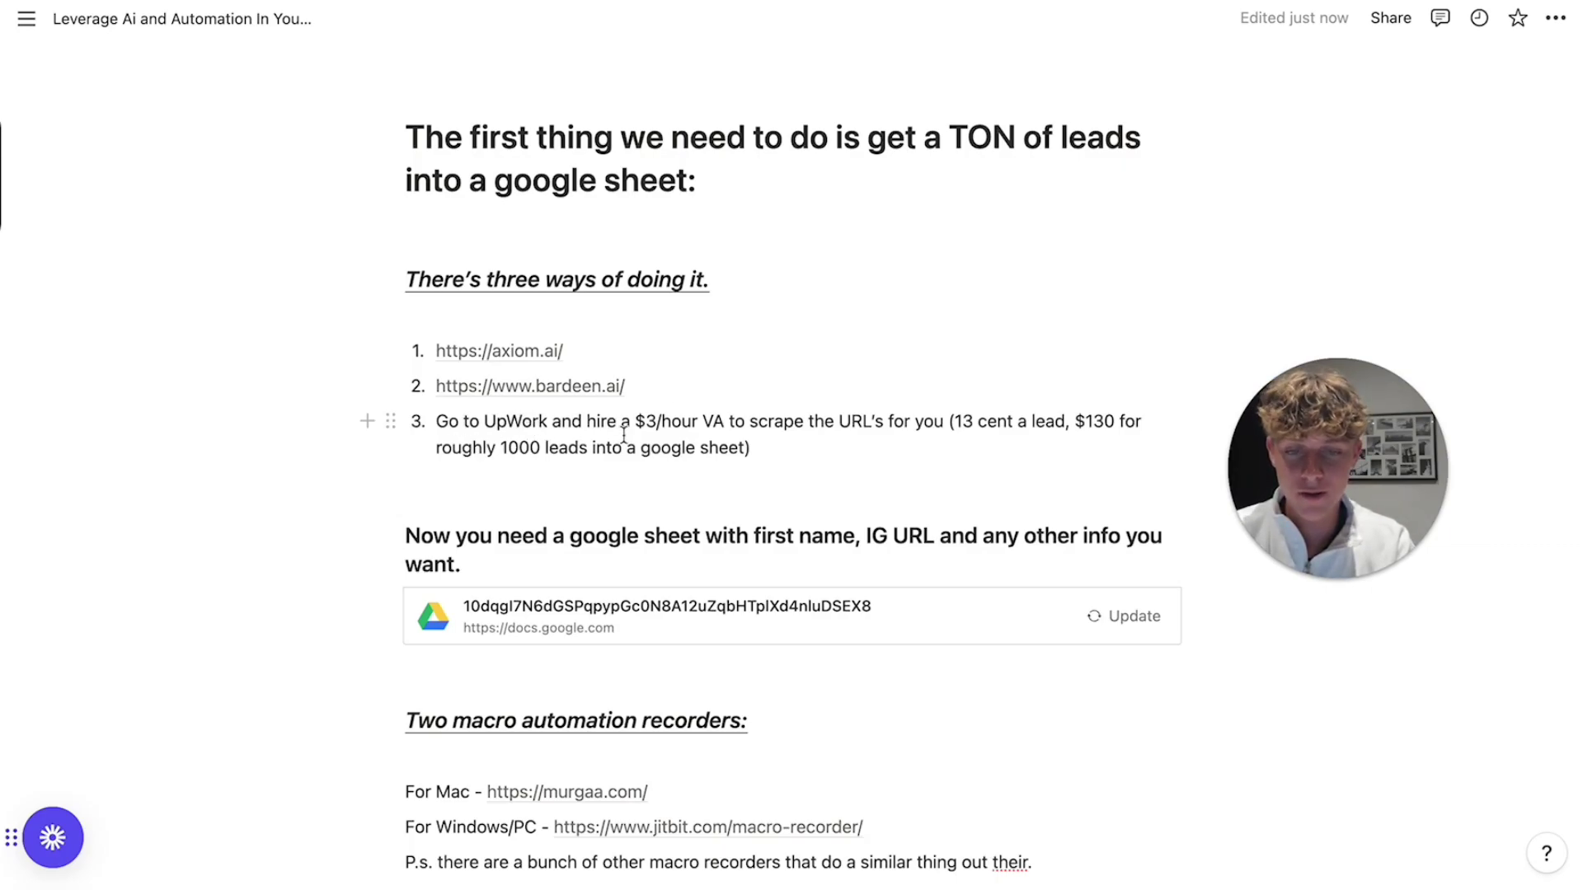
{"action": "scroll", "coordinate": [622, 433], "scroll_direction": "down", "scroll_amount": 2}
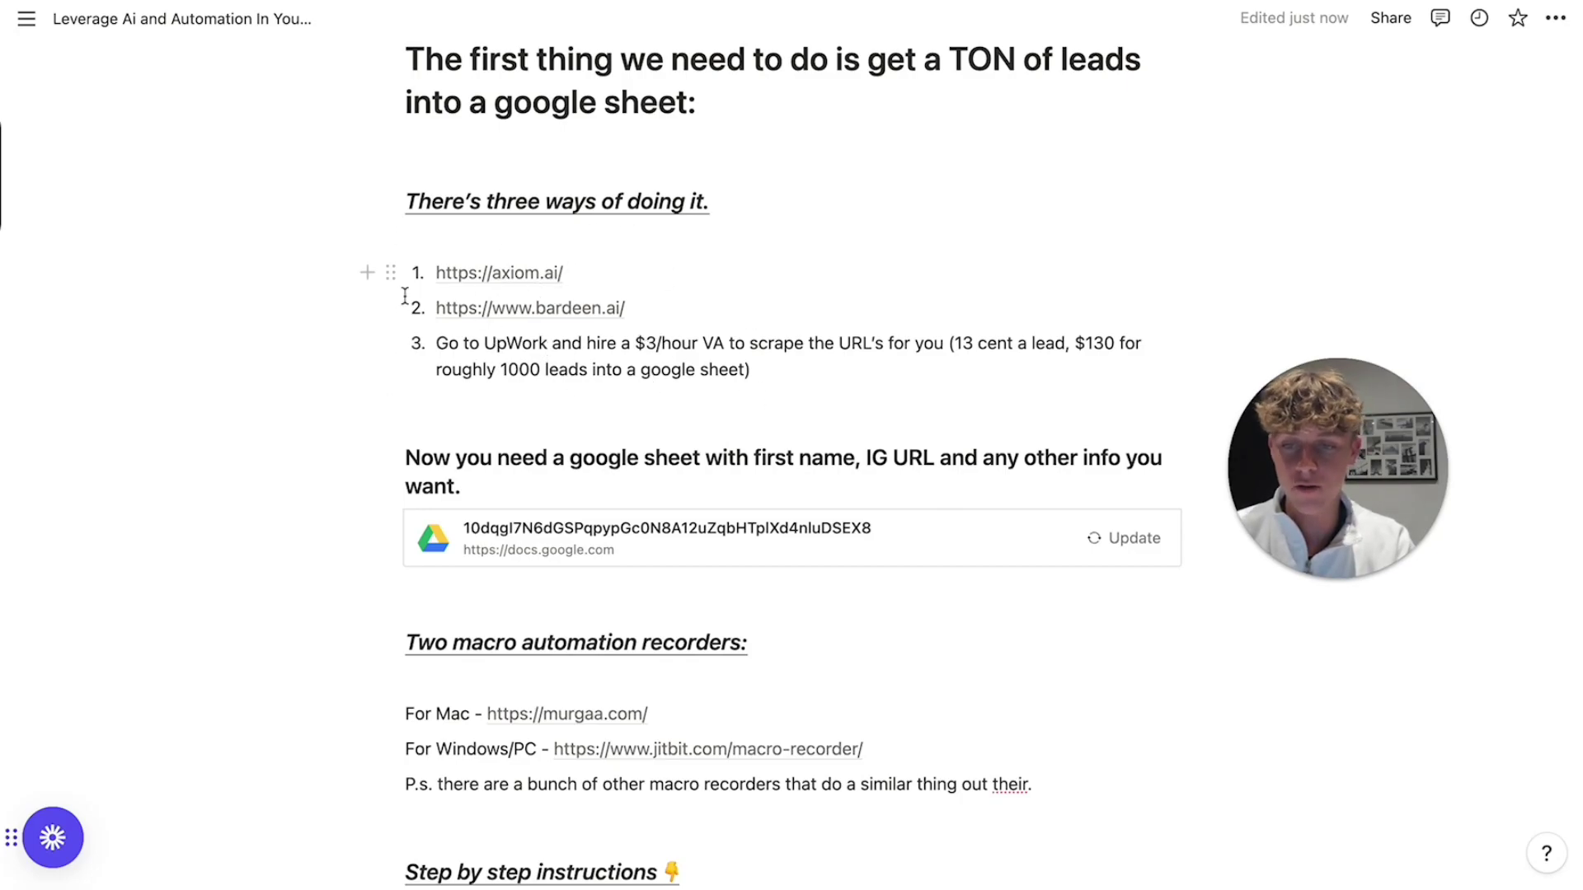
{"action": "scroll", "coordinate": [378, 553], "scroll_direction": "down", "scroll_amount": 5}
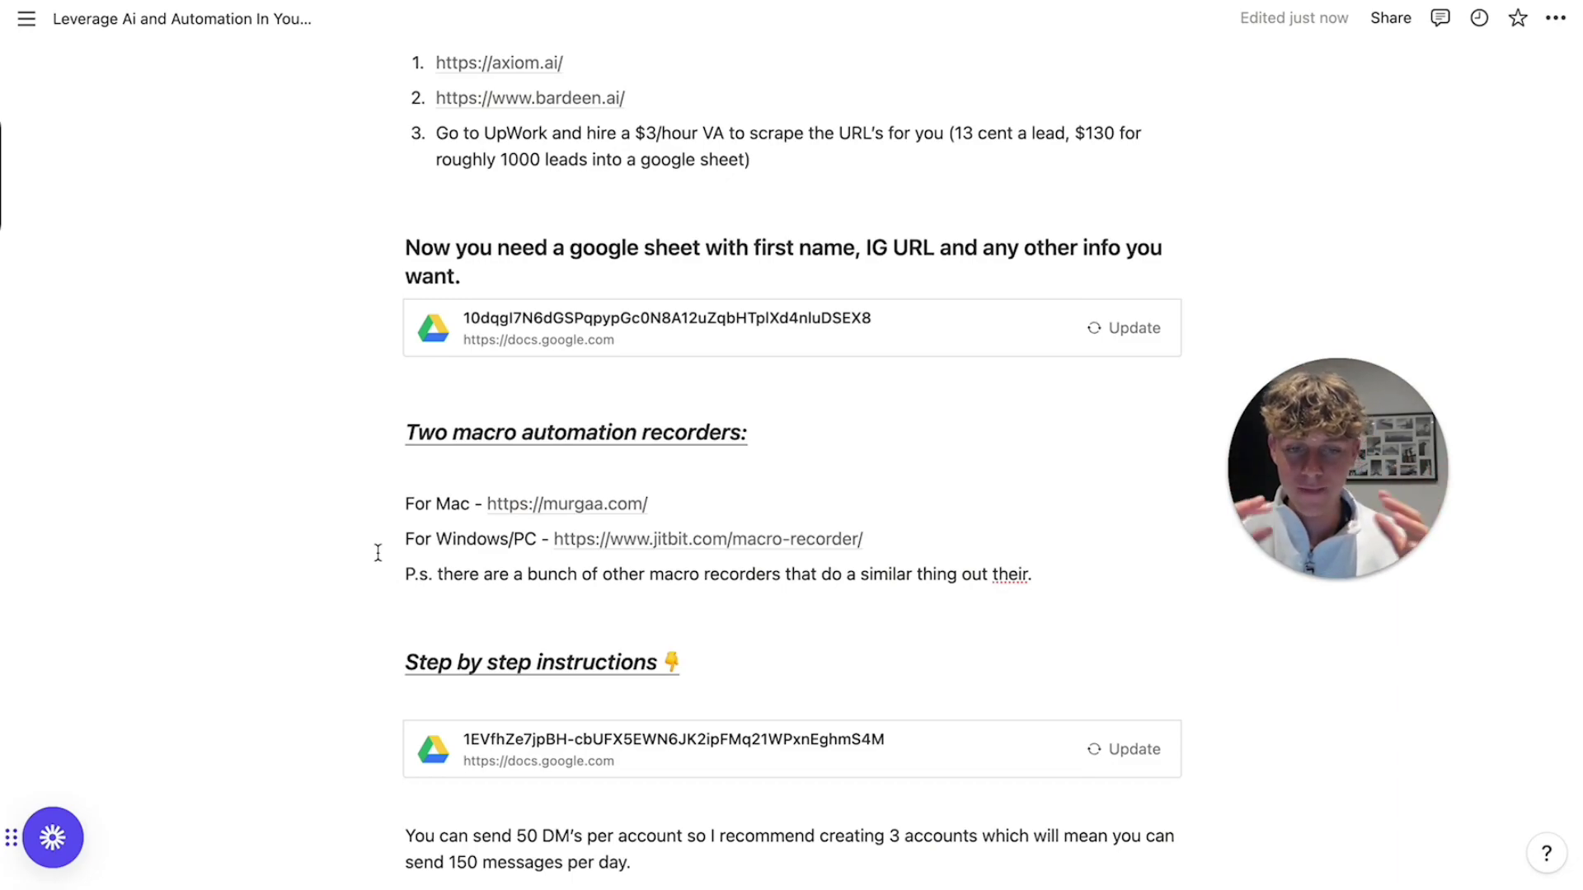
{"action": "scroll", "coordinate": [377, 552], "scroll_direction": "down", "scroll_amount": 3}
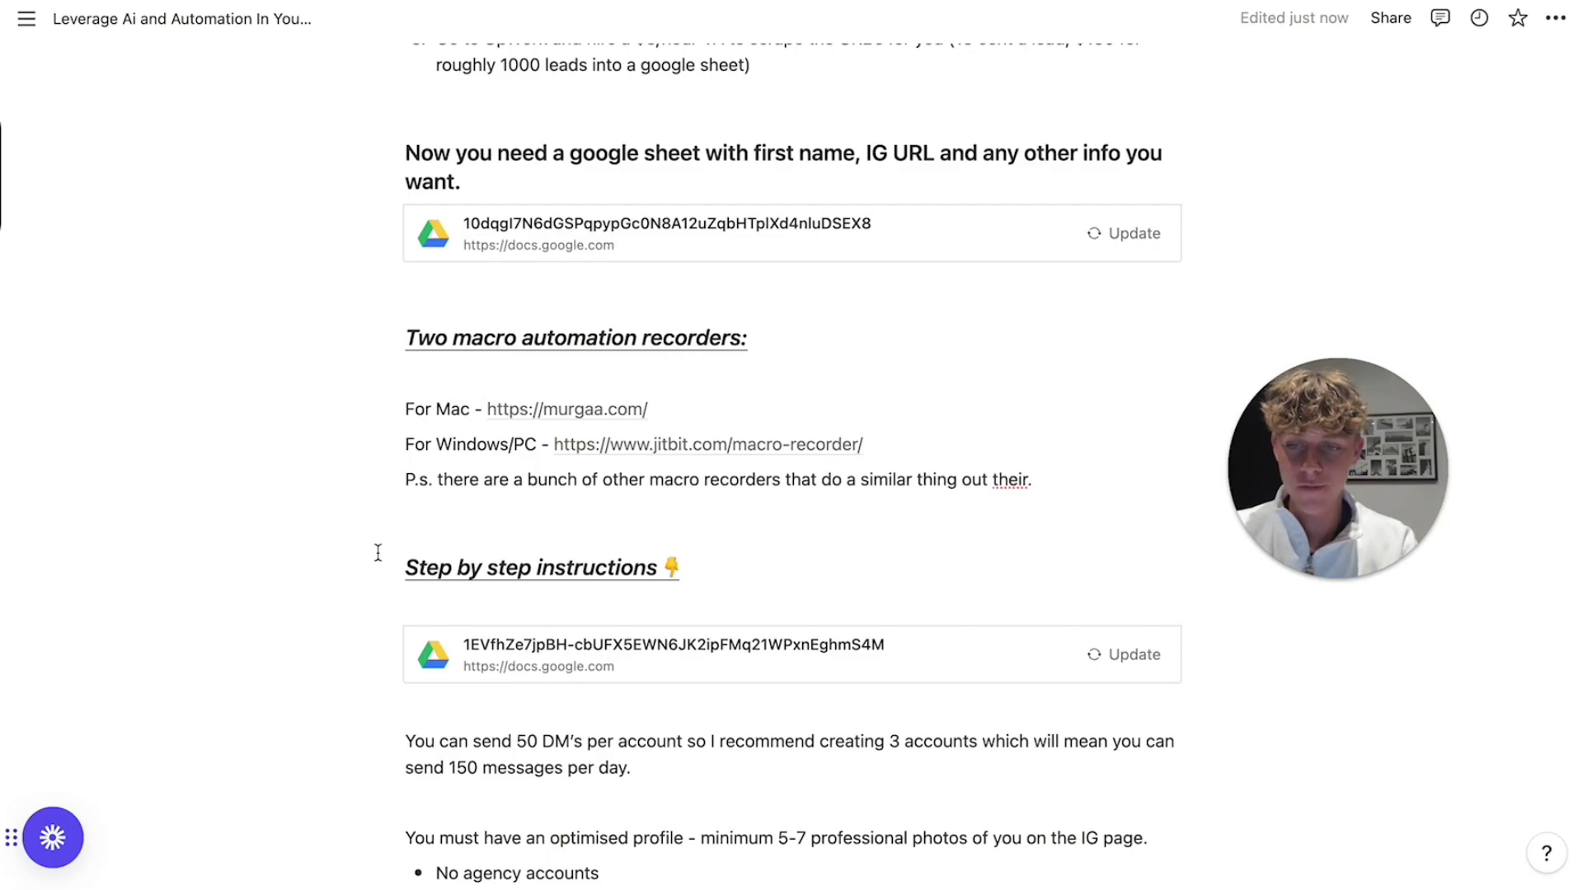
{"action": "scroll", "coordinate": [487, 520], "scroll_direction": "down", "scroll_amount": 5}
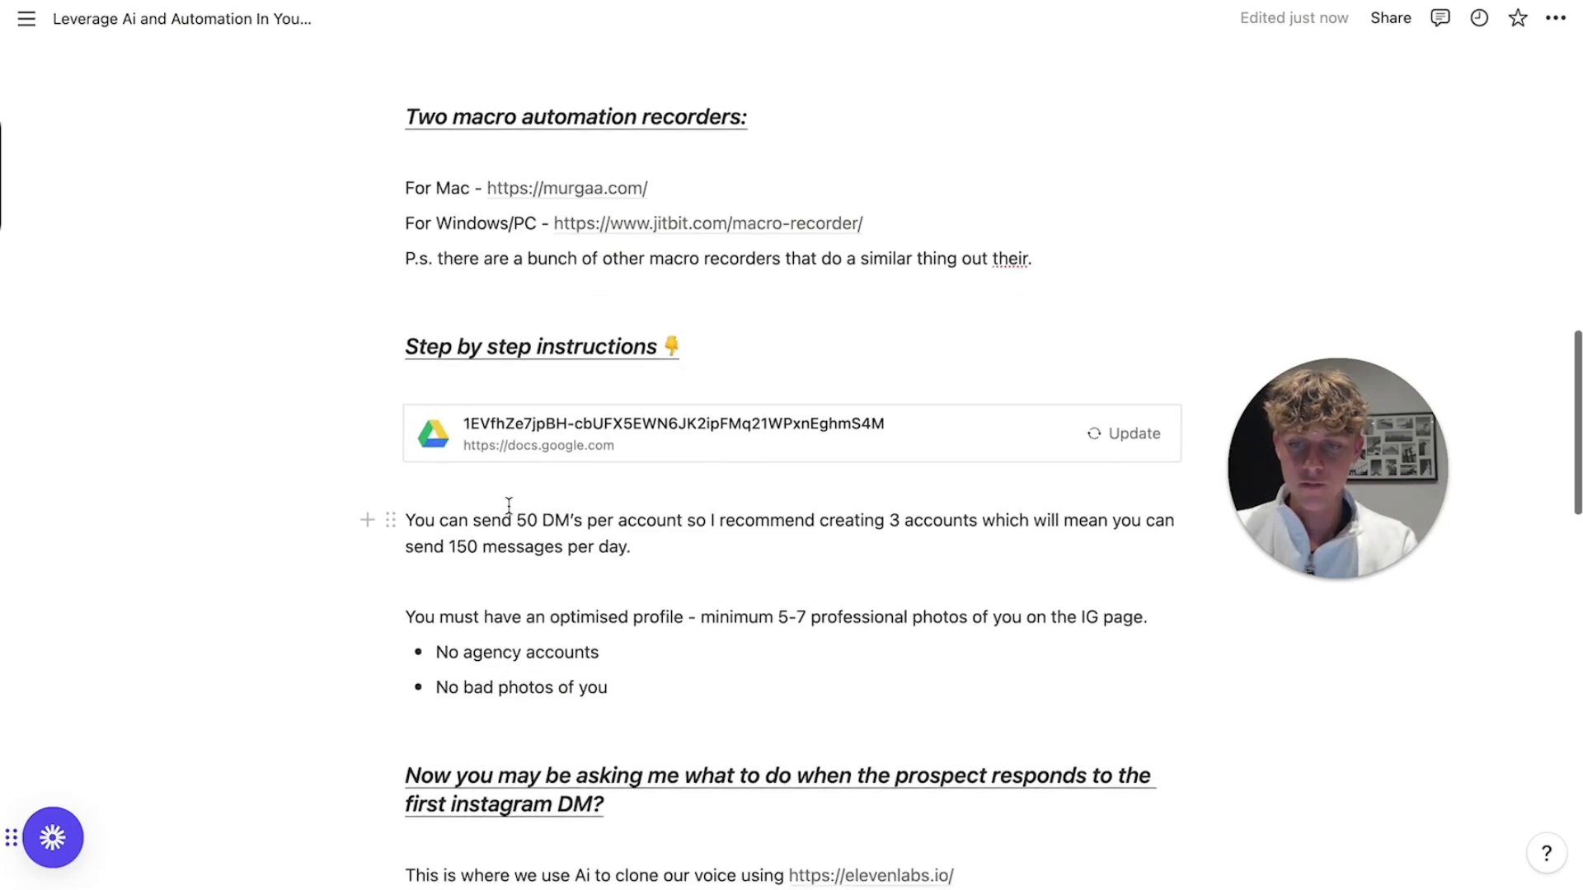
{"action": "scroll", "coordinate": [284, 629], "scroll_direction": "down", "scroll_amount": 5}
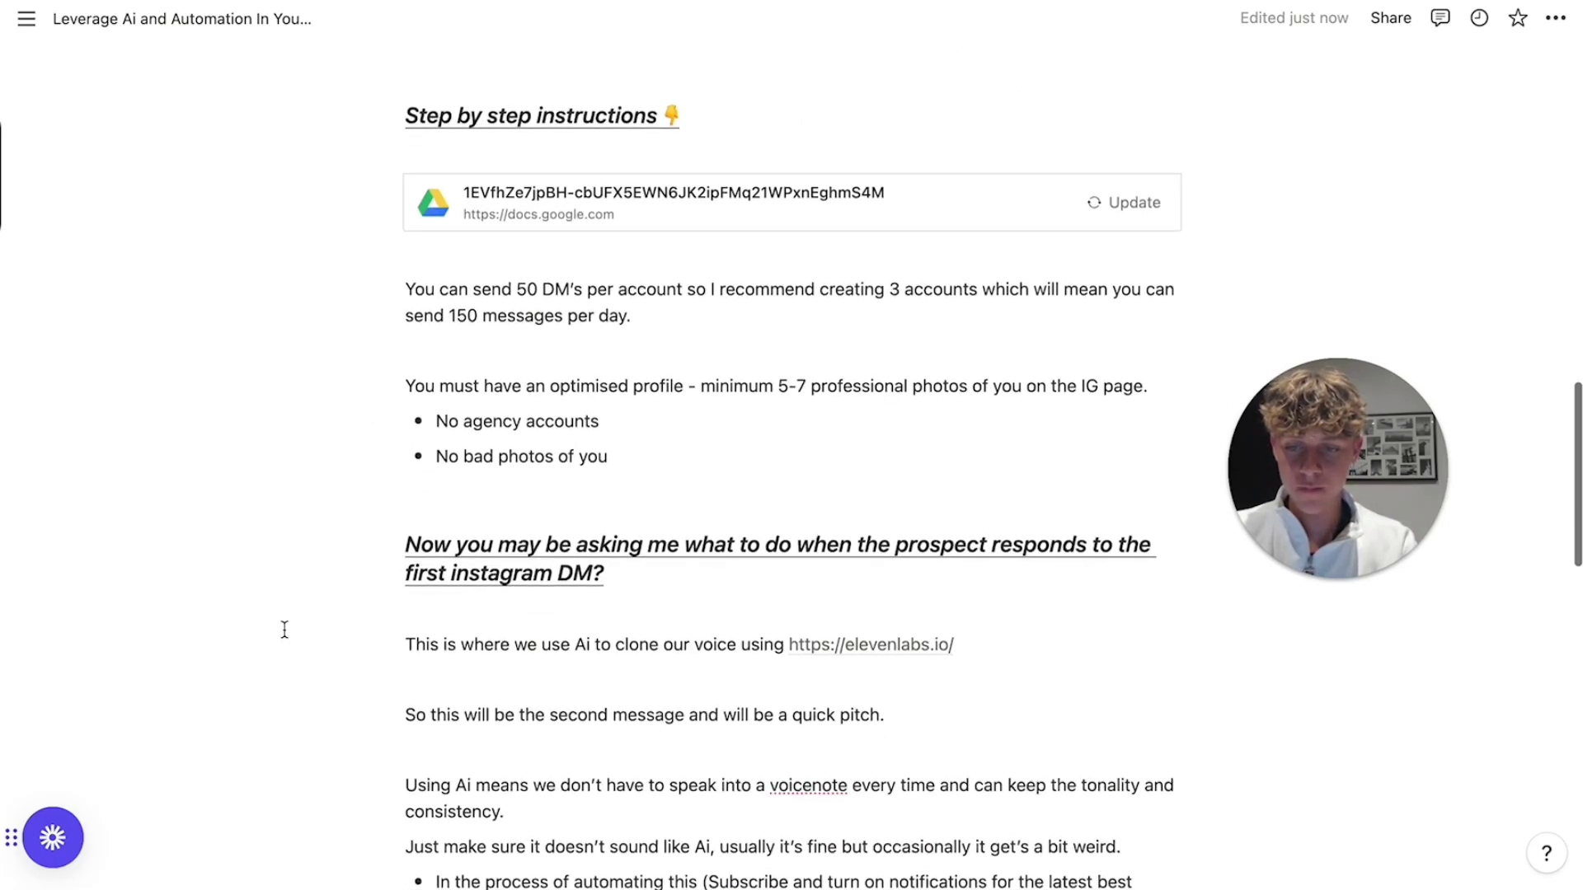
{"action": "scroll", "coordinate": [283, 629], "scroll_direction": "down", "scroll_amount": 4}
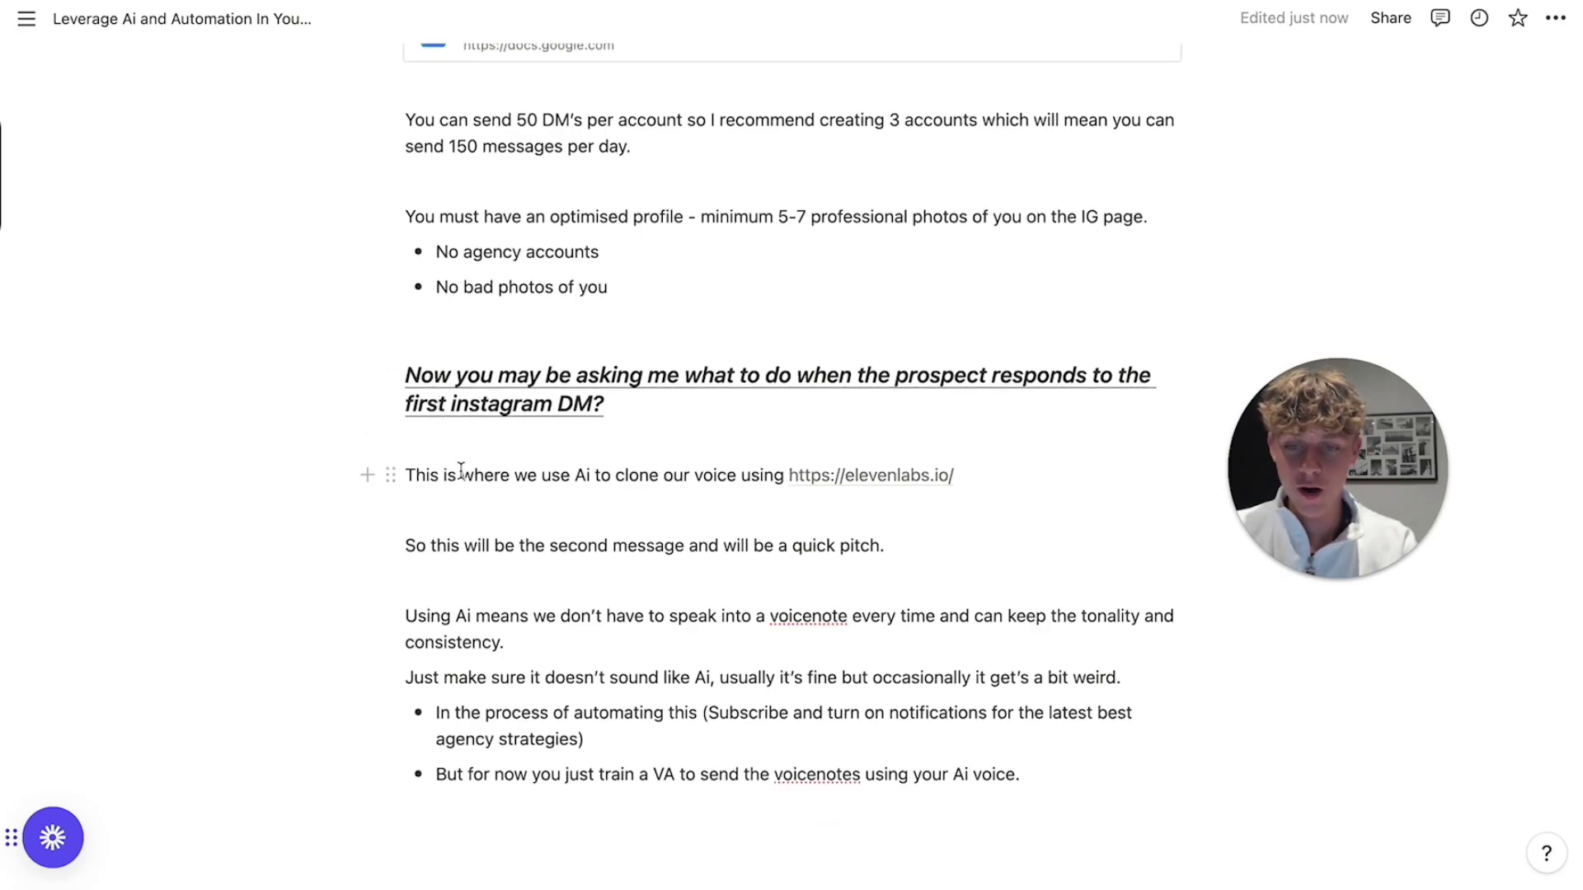
{"action": "scroll", "coordinate": [465, 470], "scroll_direction": "down", "scroll_amount": 2}
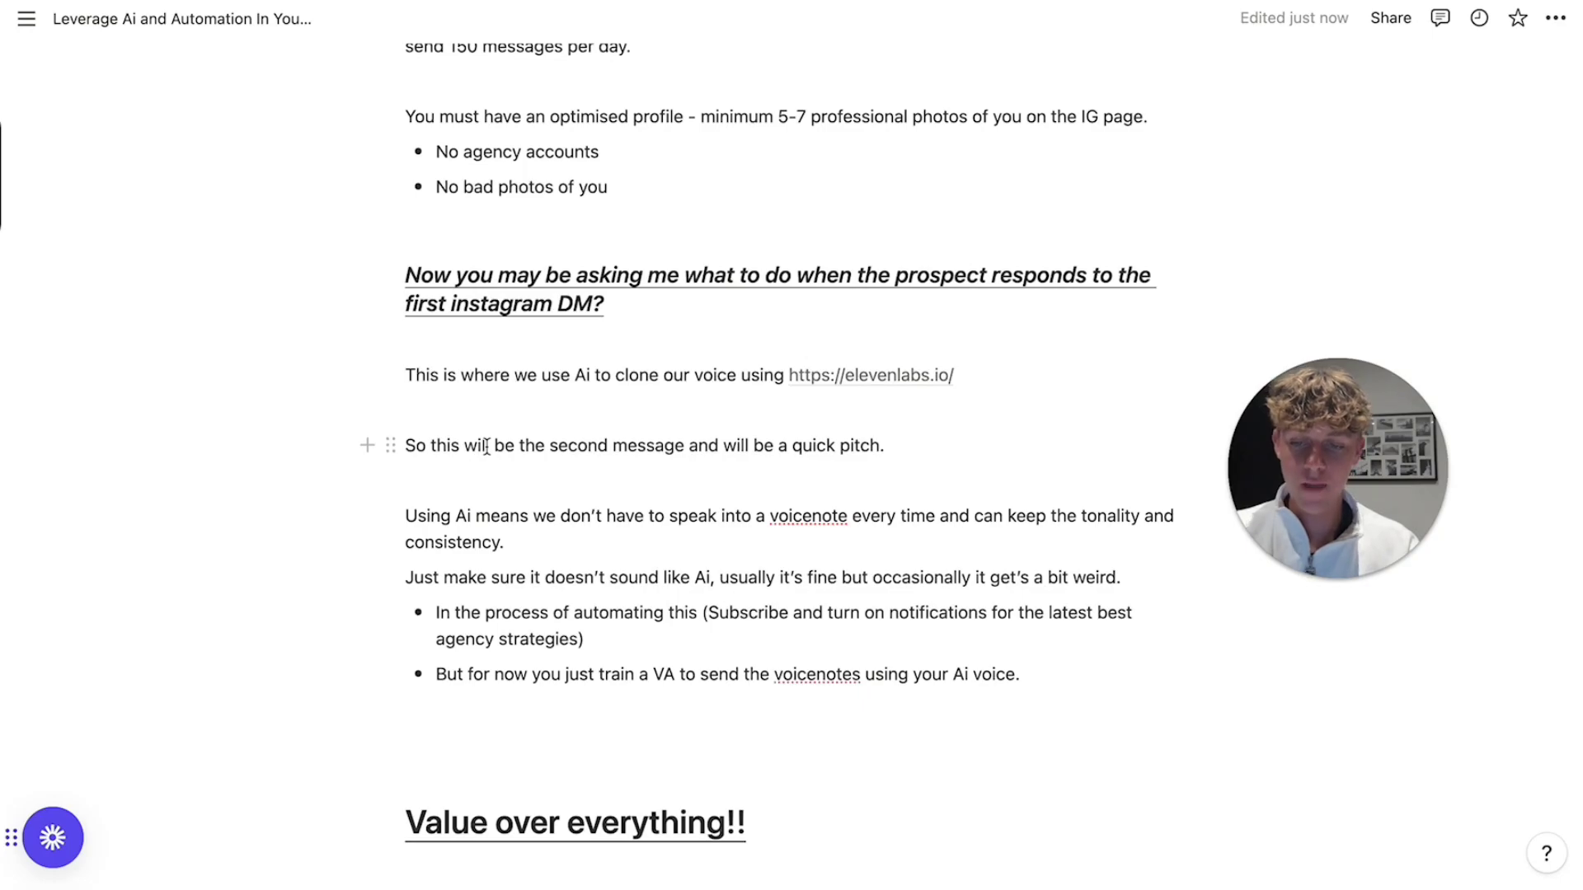
{"action": "scroll", "coordinate": [486, 446], "scroll_direction": "down", "scroll_amount": 5}
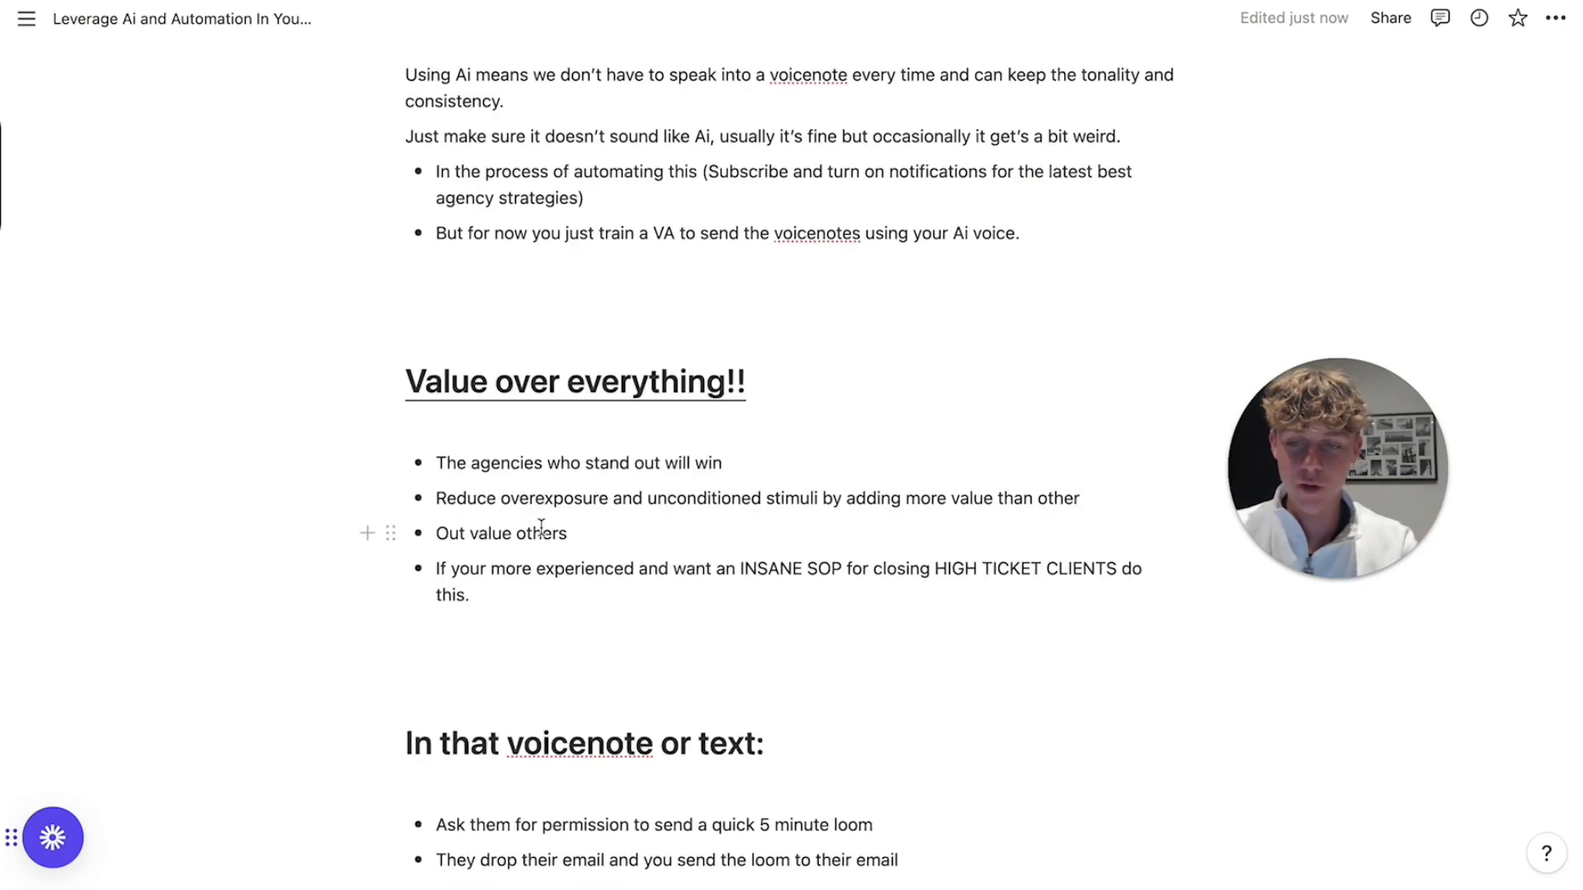
{"action": "scroll", "coordinate": [541, 528], "scroll_direction": "down", "scroll_amount": 9}
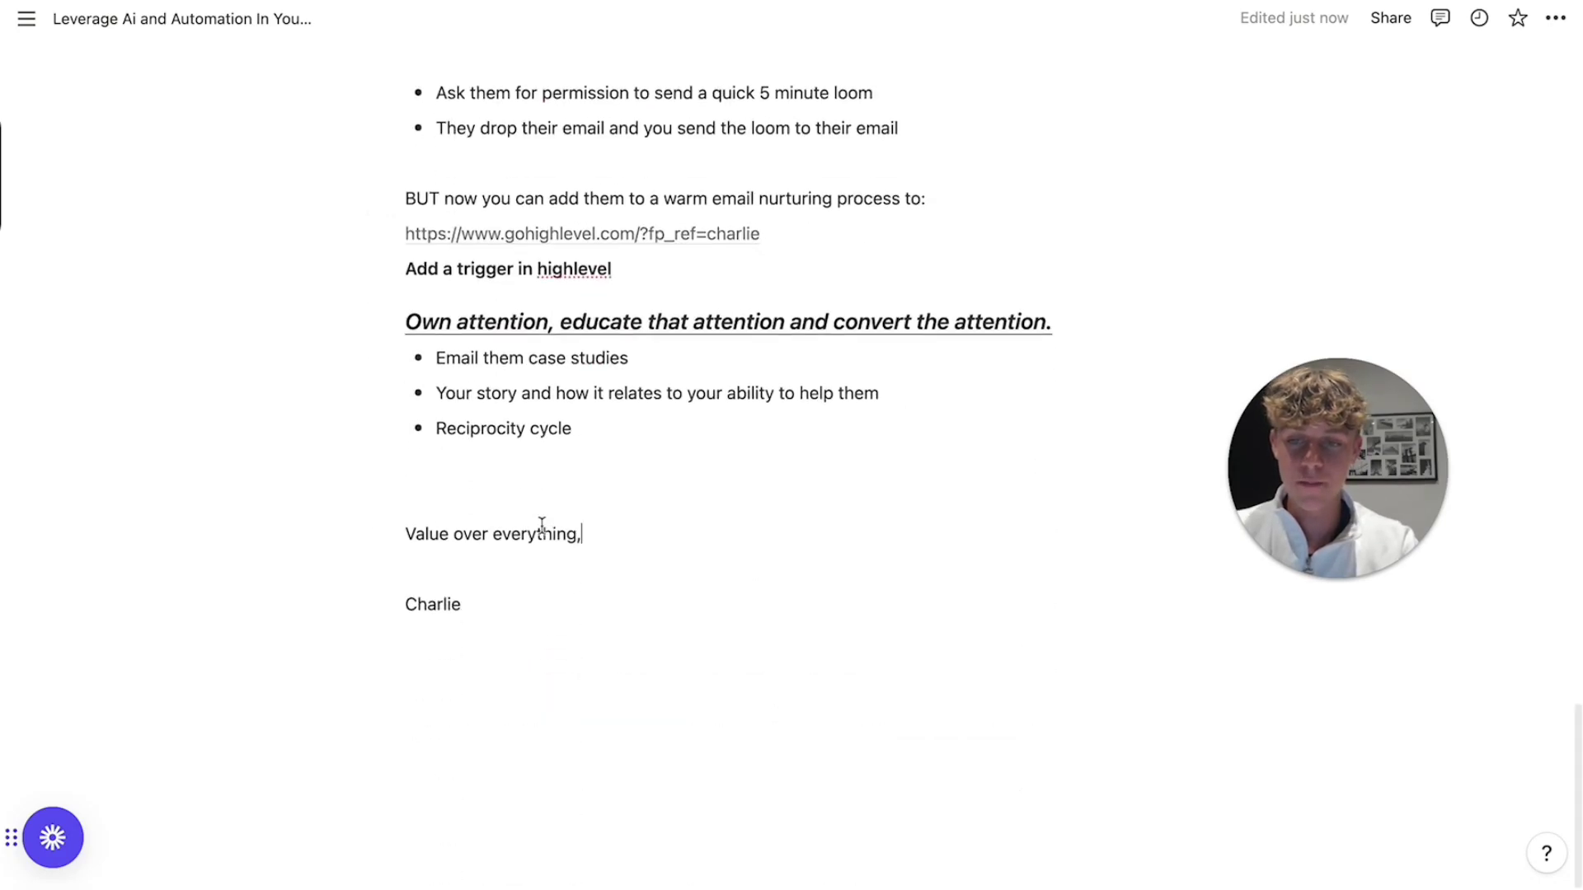
{"action": "scroll", "coordinate": [541, 528], "scroll_direction": "up", "scroll_amount": 2}
{"action": "scroll", "coordinate": [542, 526], "scroll_direction": "up", "scroll_amount": 1}
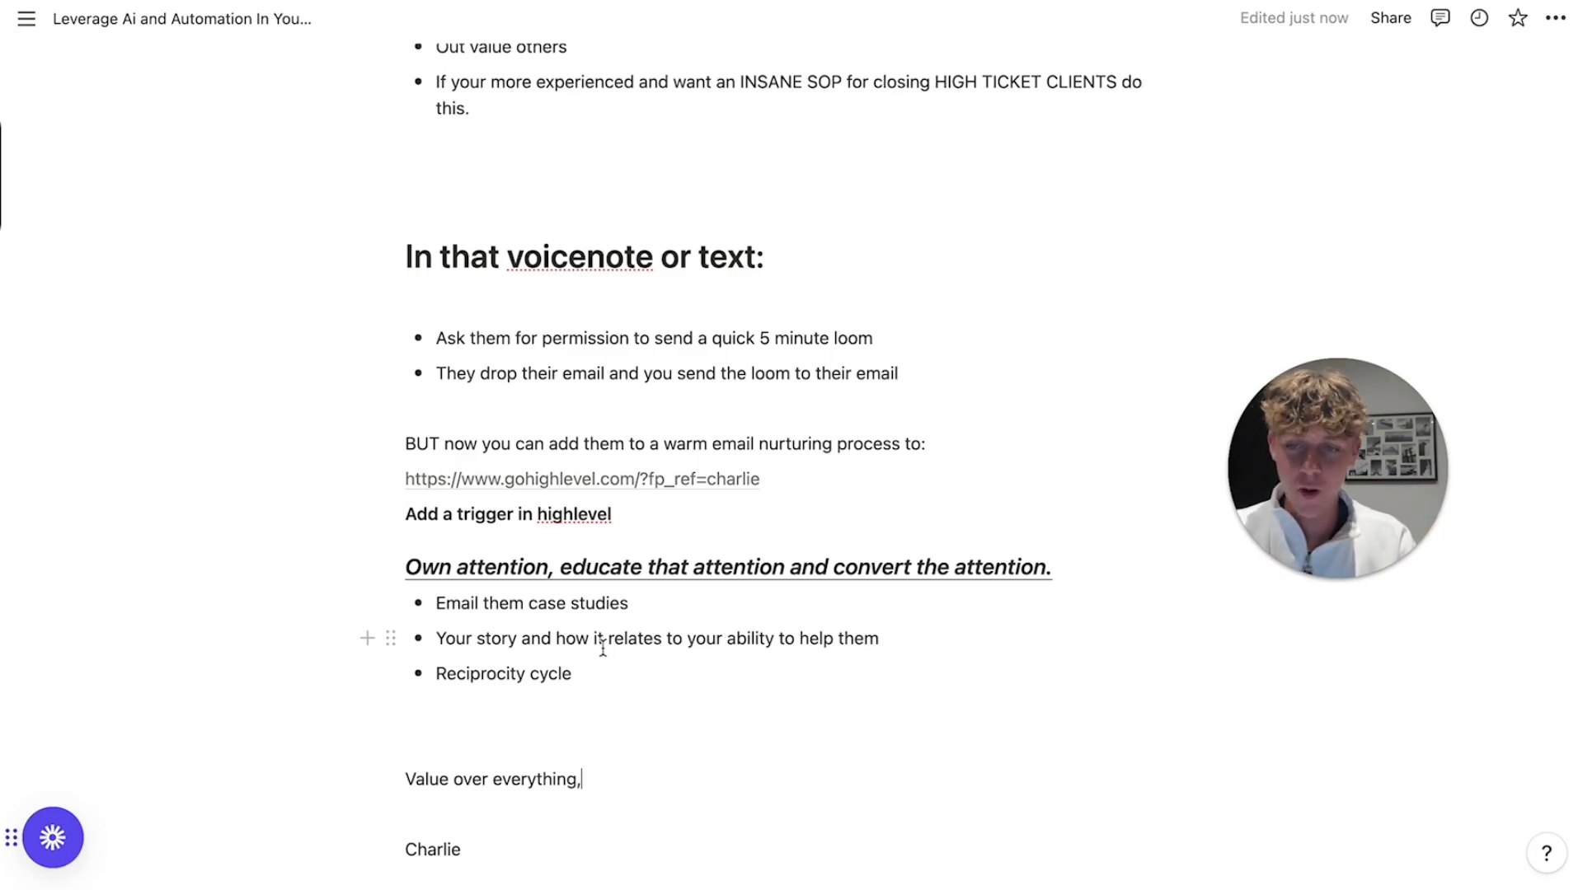
{"action": "scroll", "coordinate": [602, 649], "scroll_direction": "down", "scroll_amount": 2}
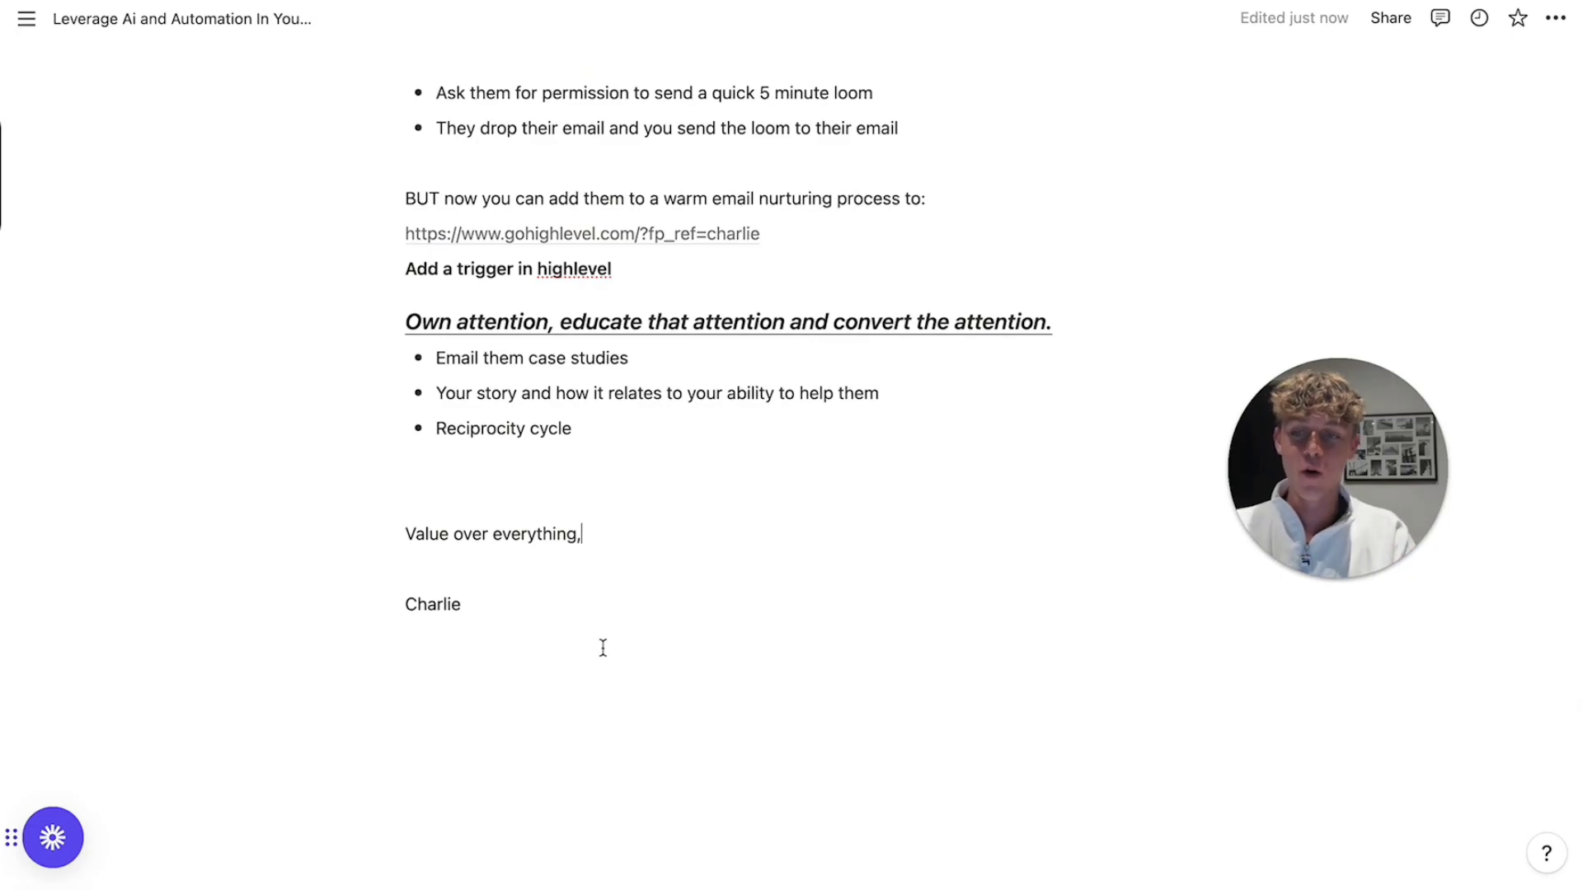
{"action": "scroll", "coordinate": [603, 649], "scroll_direction": "up", "scroll_amount": 20}
{"action": "scroll", "coordinate": [603, 649], "scroll_direction": "up", "scroll_amount": 8}
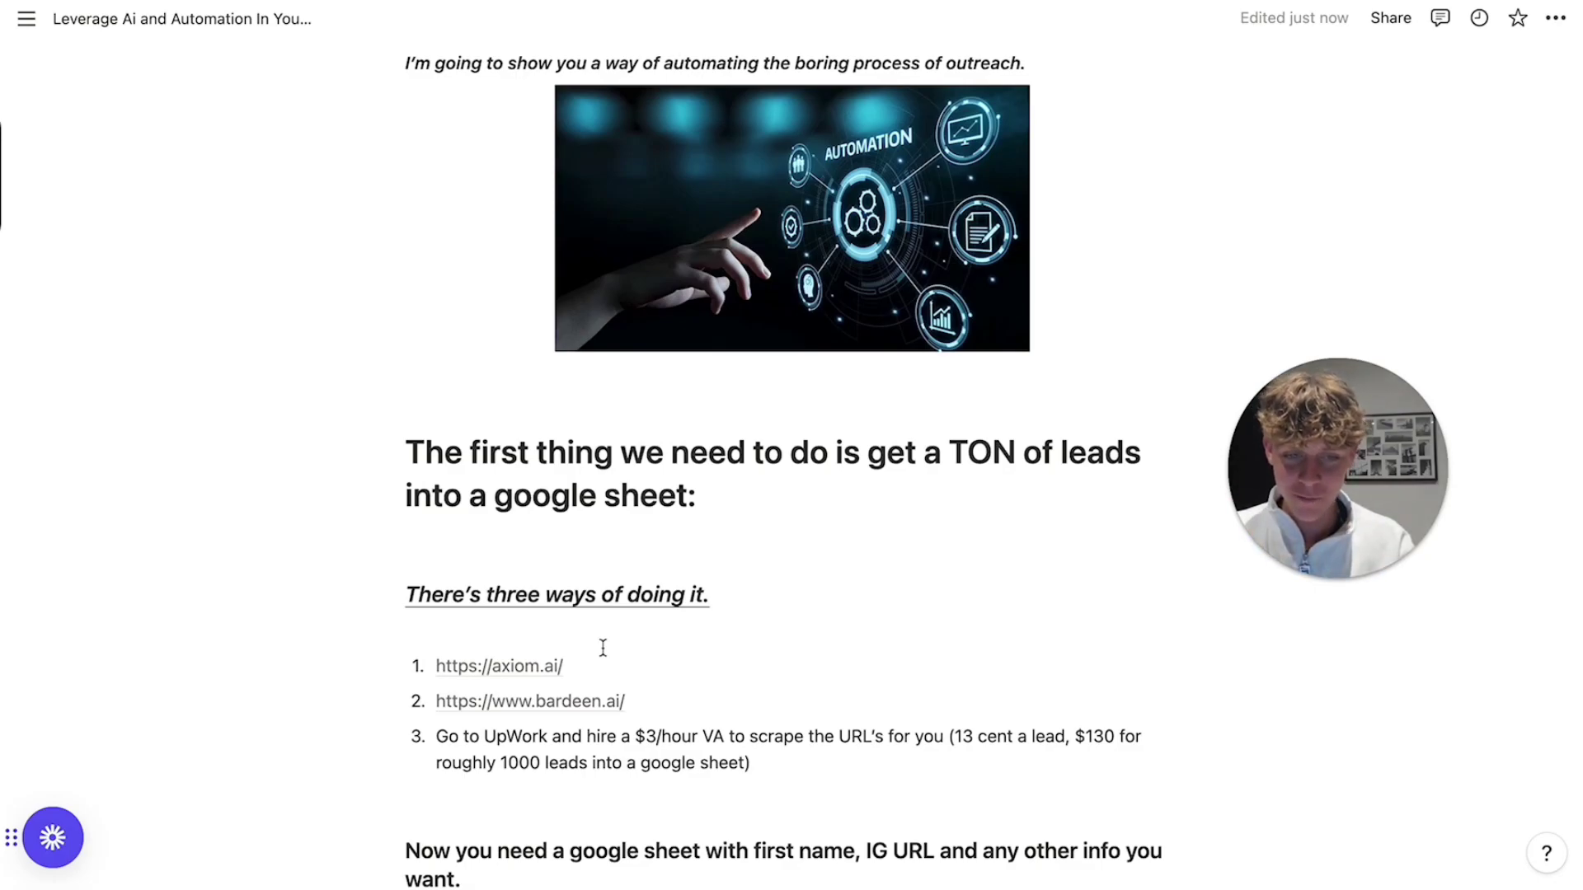
{"action": "scroll", "coordinate": [601, 643], "scroll_direction": "up", "scroll_amount": 4}
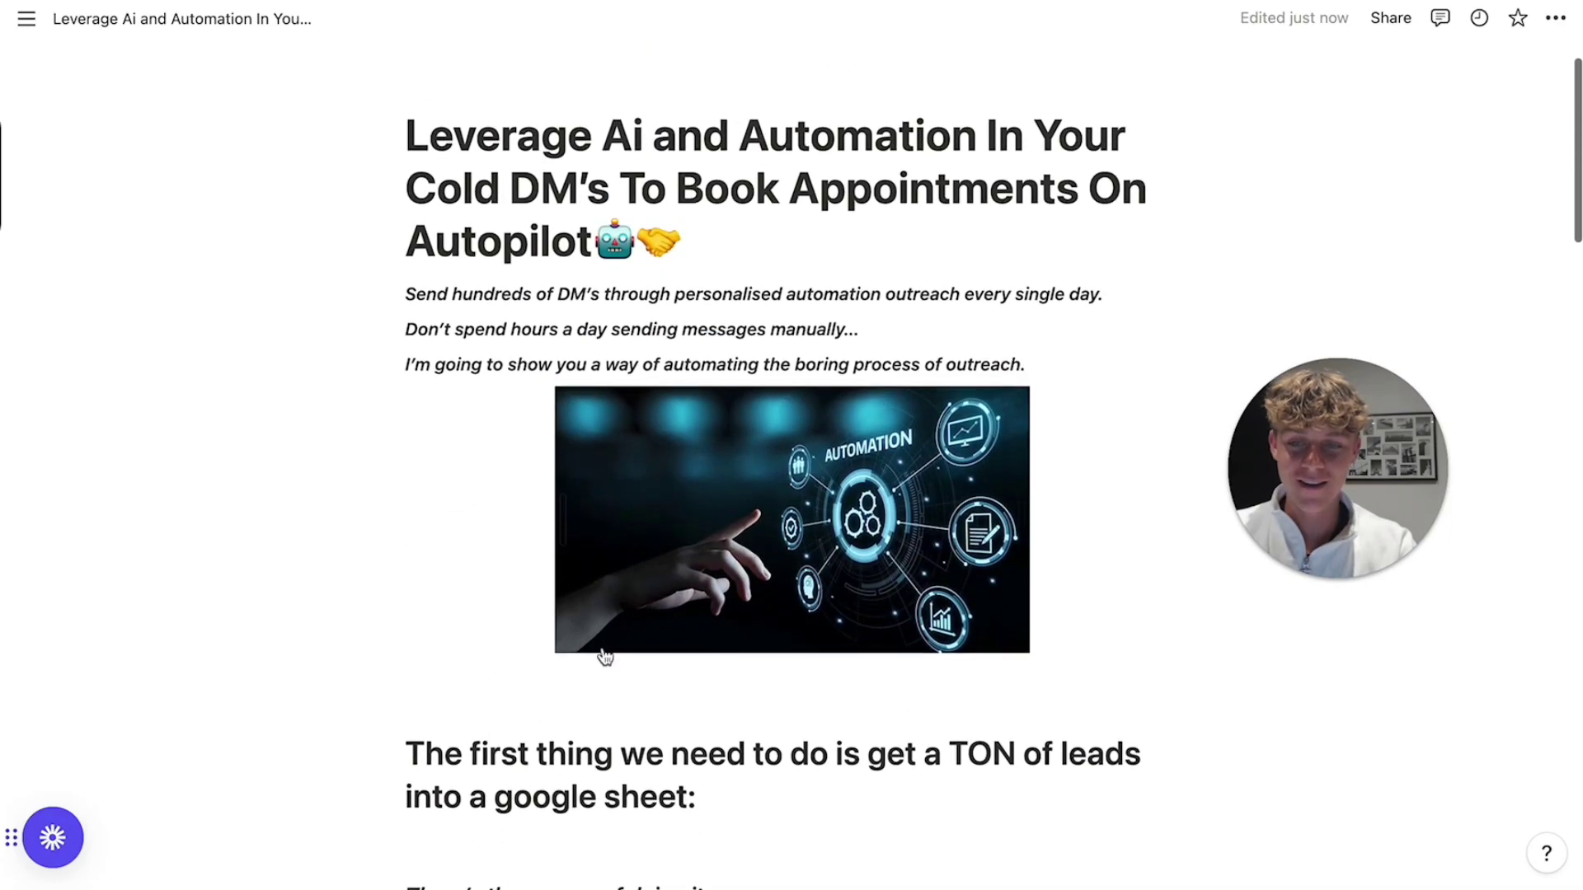
{"action": "scroll", "coordinate": [601, 654], "scroll_direction": "down", "scroll_amount": 5}
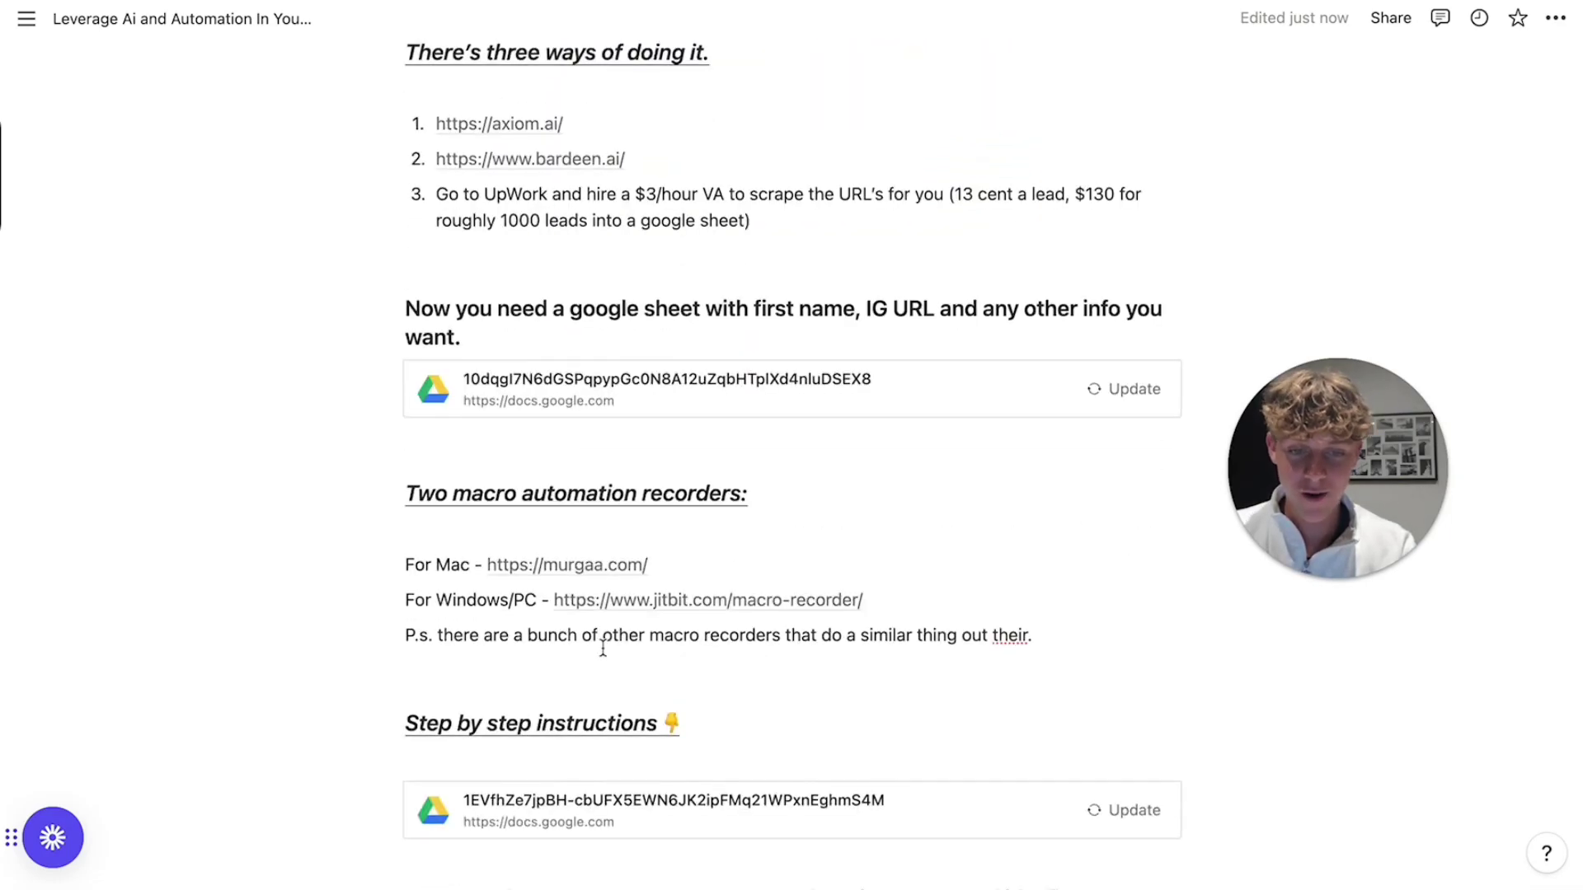
{"action": "scroll", "coordinate": [603, 648], "scroll_direction": "down", "scroll_amount": 20}
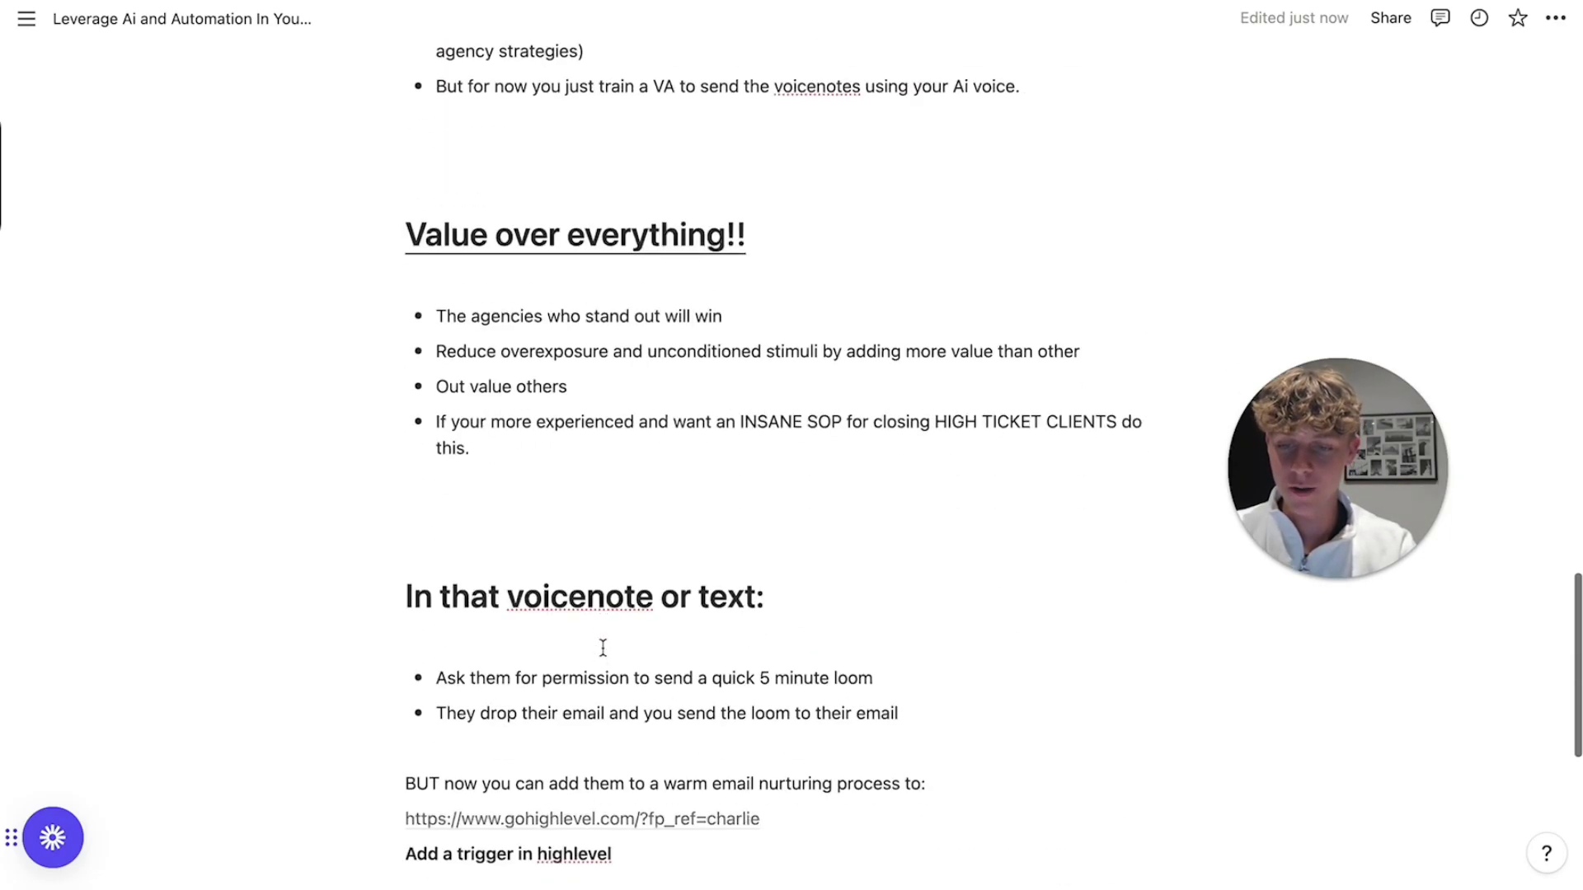
{"action": "scroll", "coordinate": [601, 644], "scroll_direction": "up", "scroll_amount": 2}
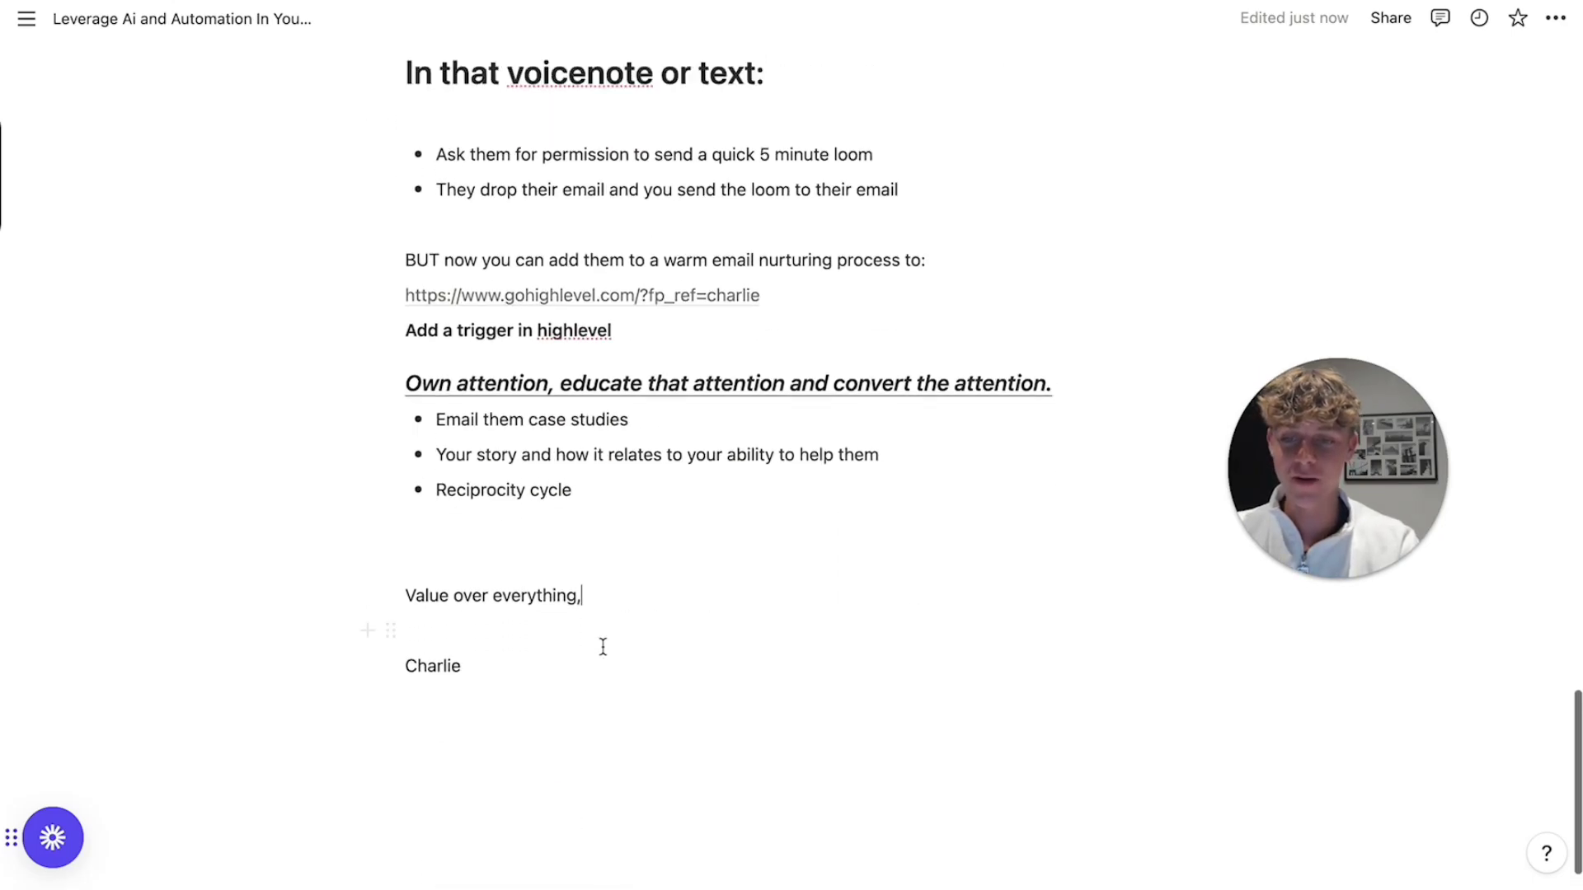
{"action": "scroll", "coordinate": [238, 619], "scroll_direction": "down", "scroll_amount": 3}
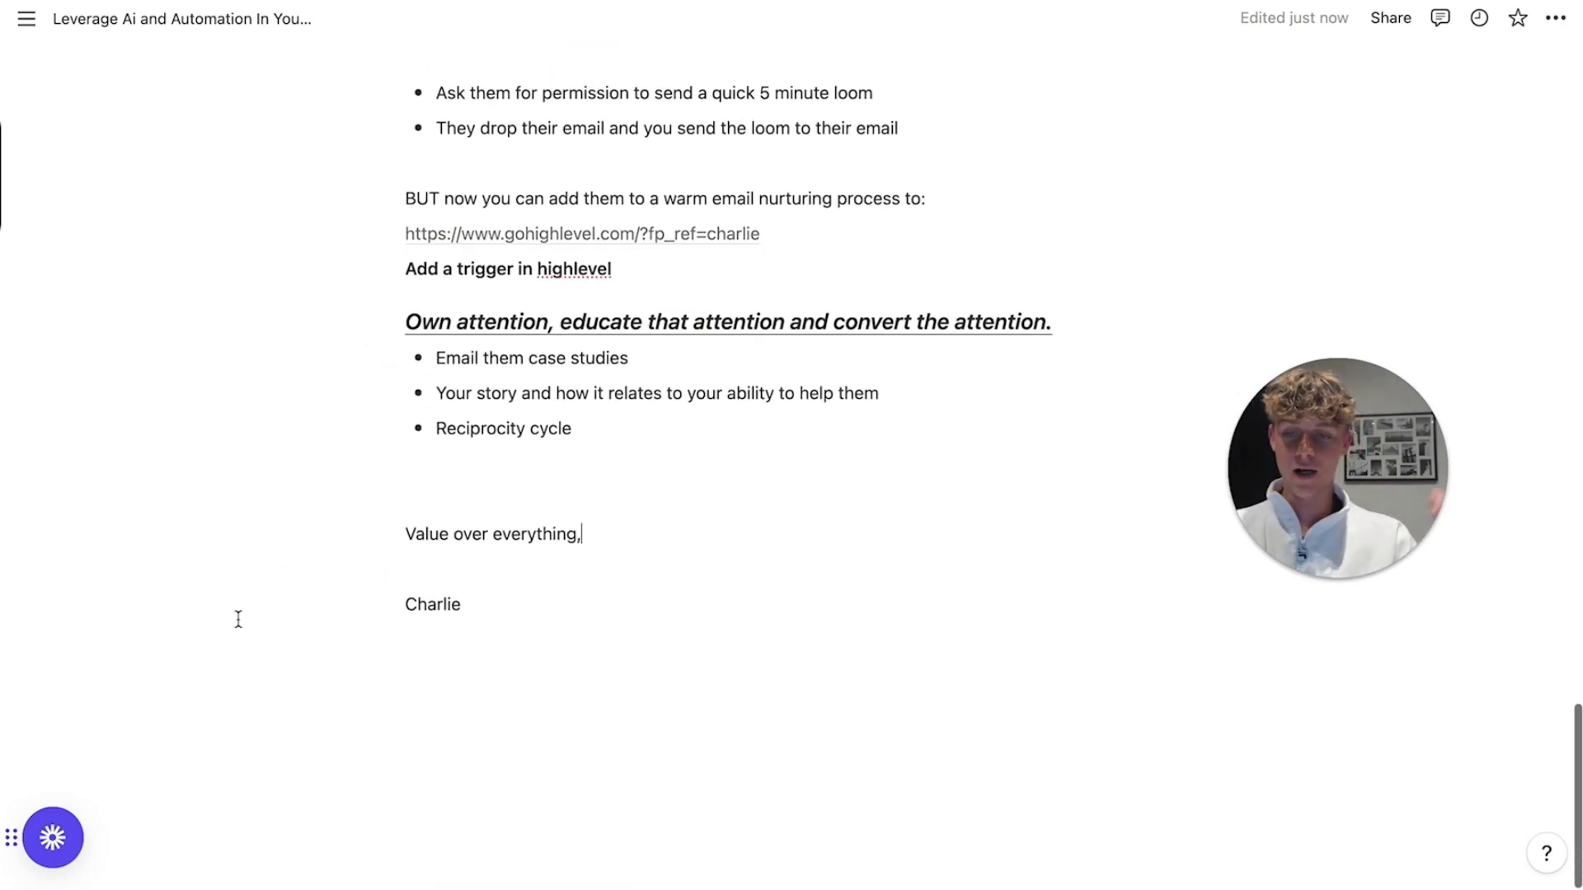